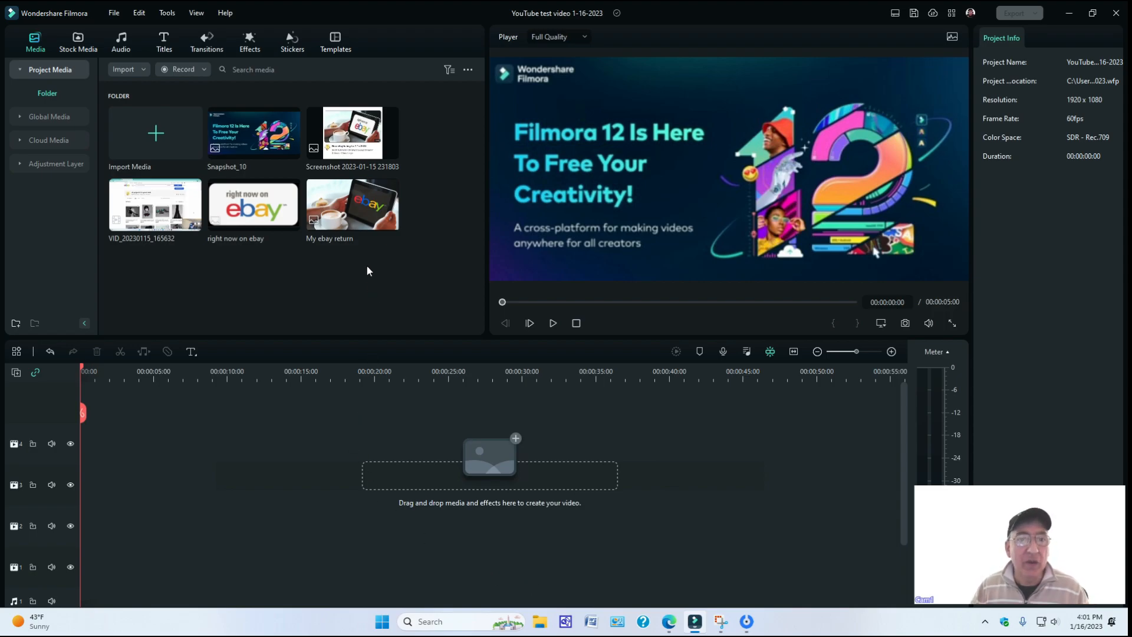
Place the "My ebay return" image at the start of the timeline and stack the "right now on ebay" image on the track above.
{"action": "double_click", "coordinate": [355, 211]}
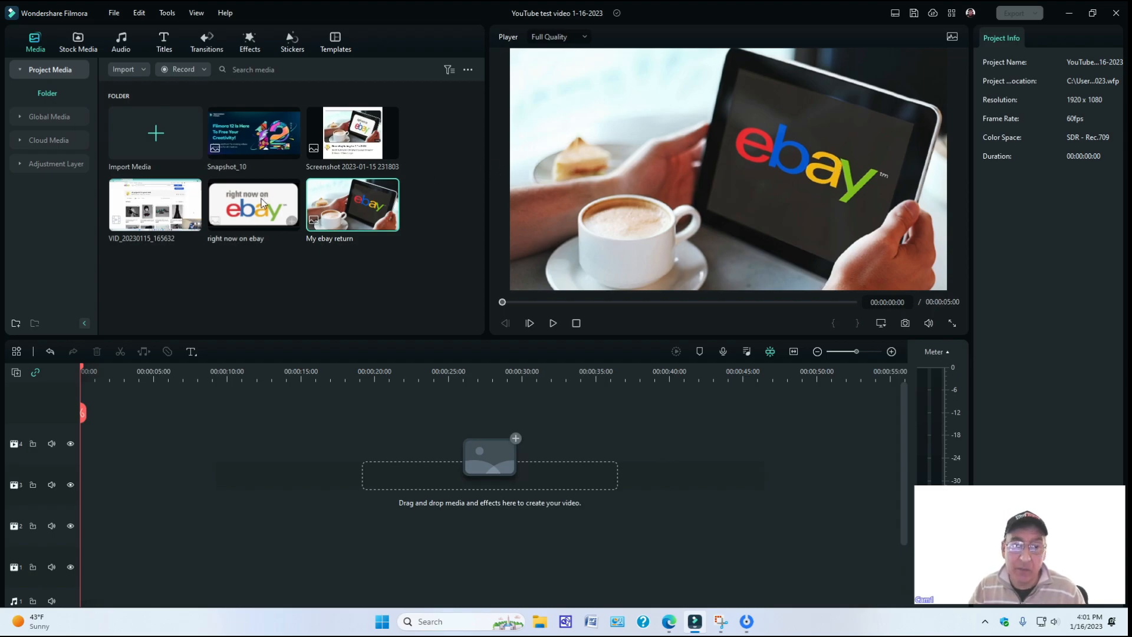
{"action": "left_click_drag", "start_coordinate": [363, 203], "coordinate": [78, 403]}
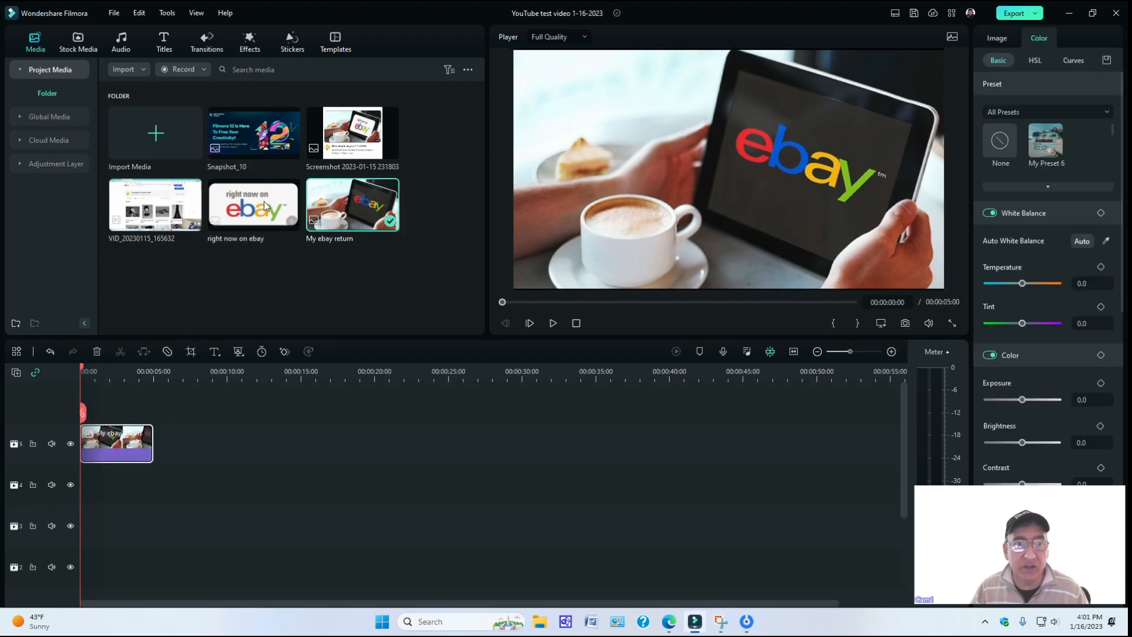
{"action": "left_click_drag", "start_coordinate": [268, 203], "coordinate": [90, 414]}
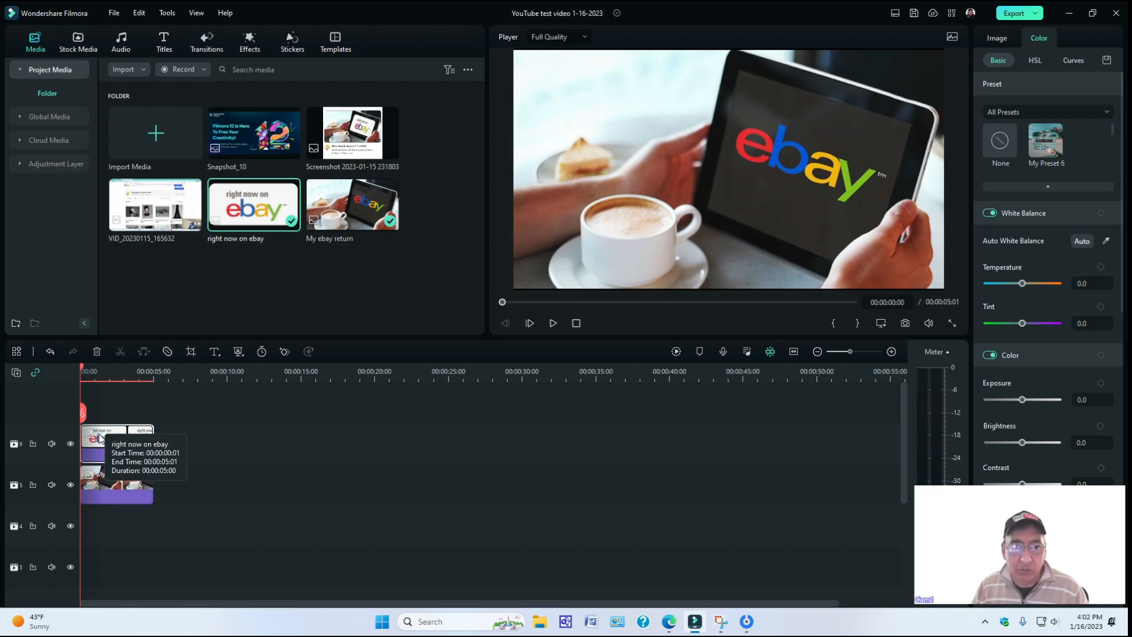
Scale the "right now on ebay" overlay to about 42.7%, rotate it about 18°, and align it with the upper part of the tablet screen.
{"action": "left_click_drag", "start_coordinate": [81, 370], "coordinate": [92, 370]}
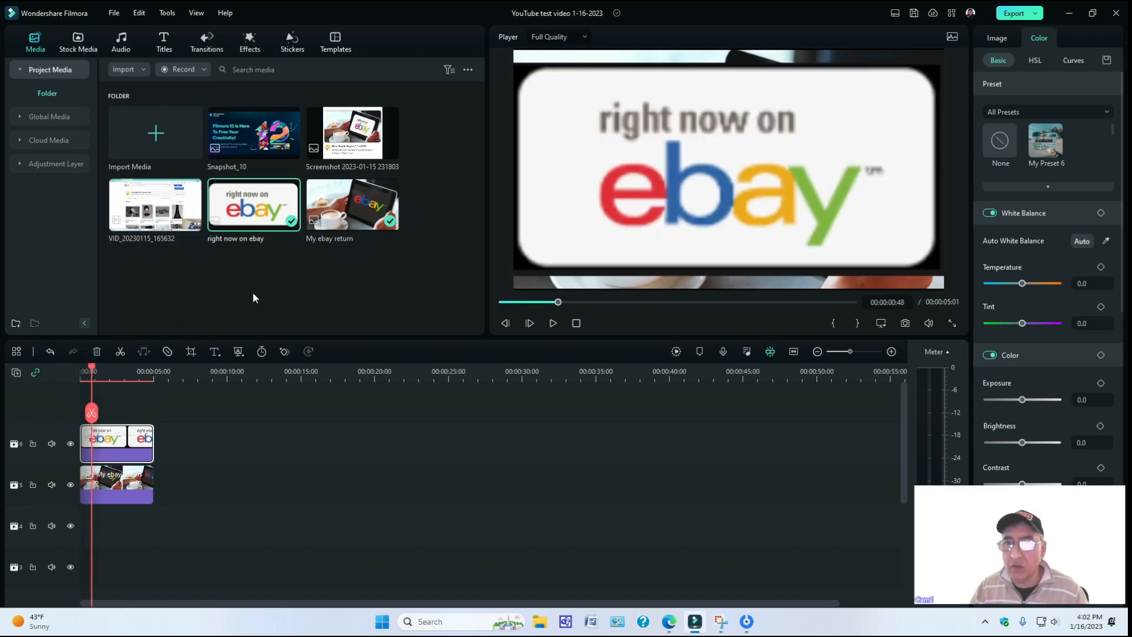
{"action": "left_click", "coordinate": [860, 111]}
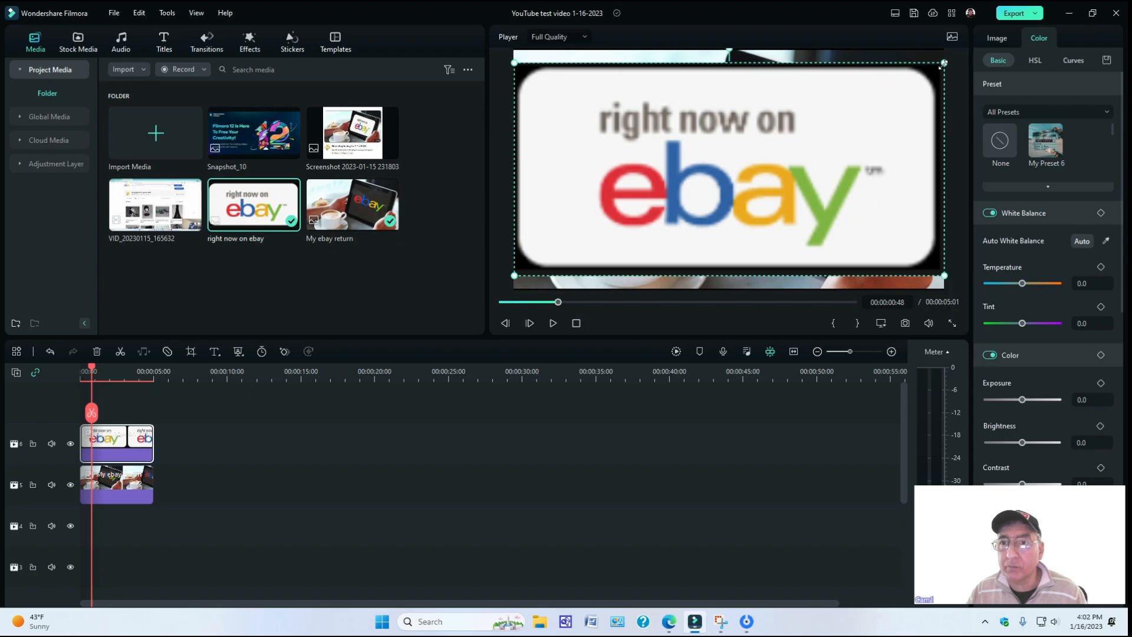
{"action": "left_click_drag", "start_coordinate": [944, 63], "coordinate": [740, 192]}
{"action": "left_click_drag", "start_coordinate": [613, 171], "coordinate": [815, 103]}
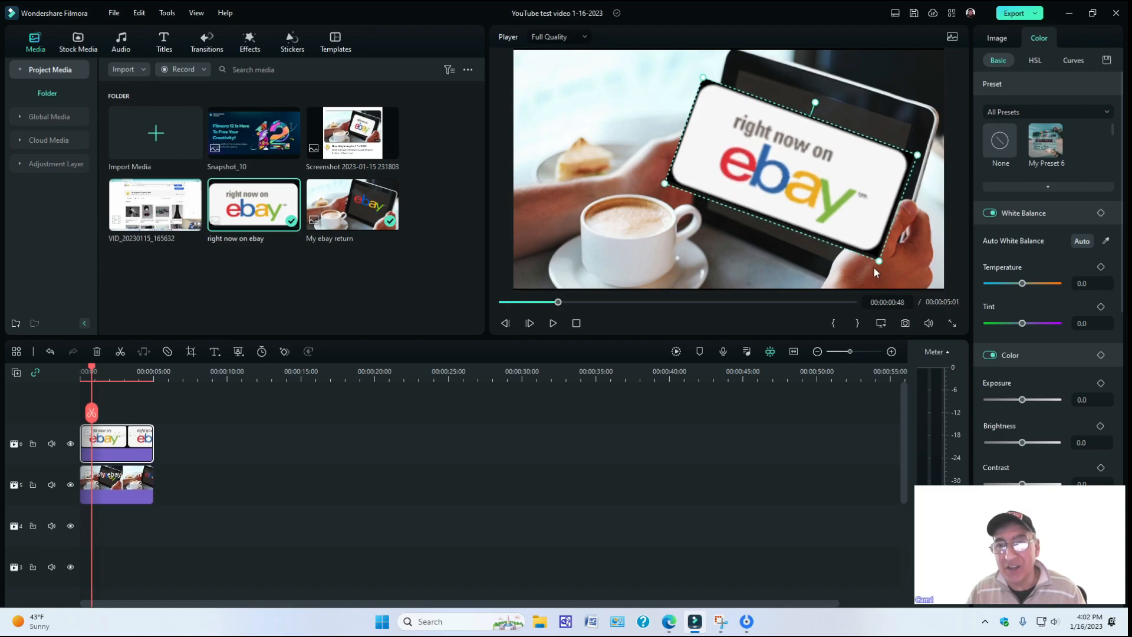
{"action": "left_click_drag", "start_coordinate": [879, 261], "coordinate": [864, 241]}
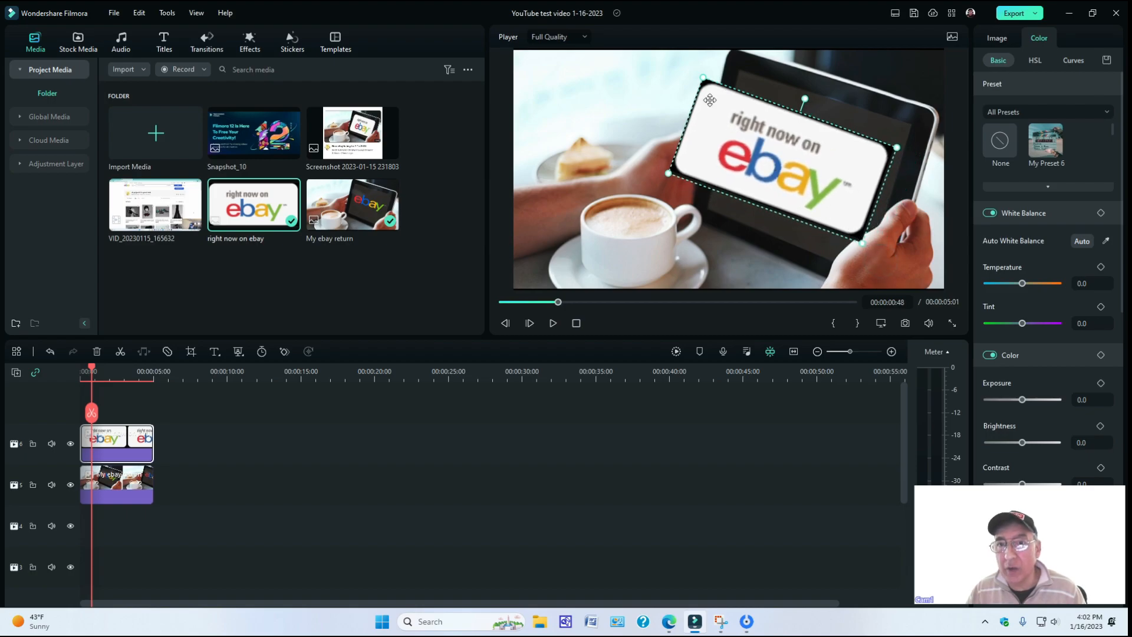
{"action": "left_click_drag", "start_coordinate": [668, 172], "coordinate": [696, 170]}
{"action": "left_click_drag", "start_coordinate": [890, 240], "coordinate": [855, 172]}
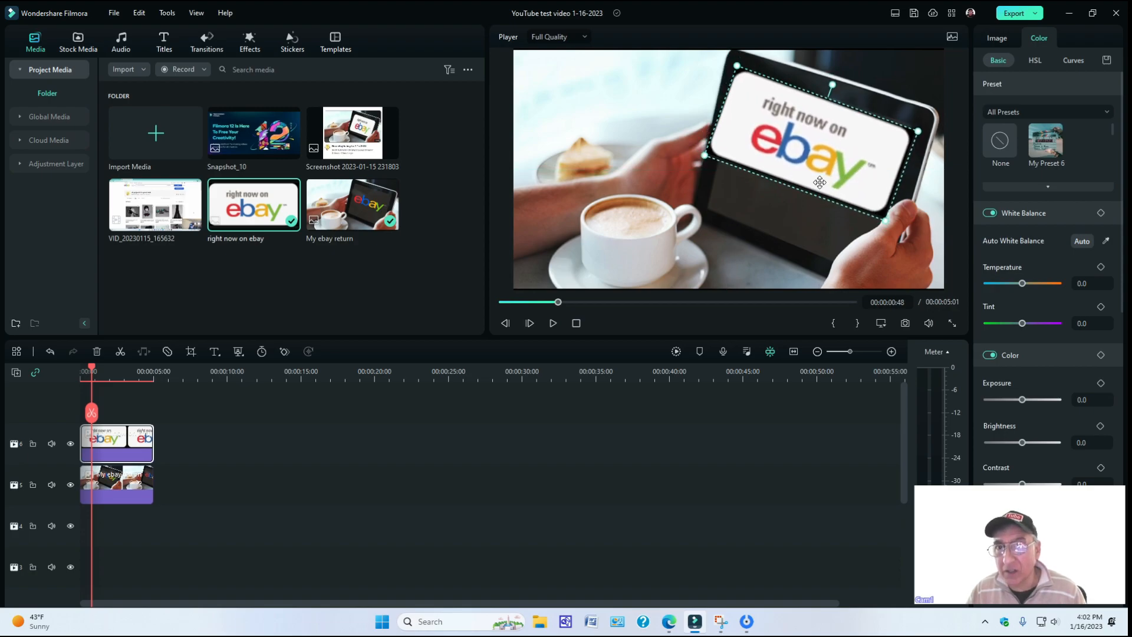
{"action": "left_click_drag", "start_coordinate": [705, 157], "coordinate": [712, 156]}
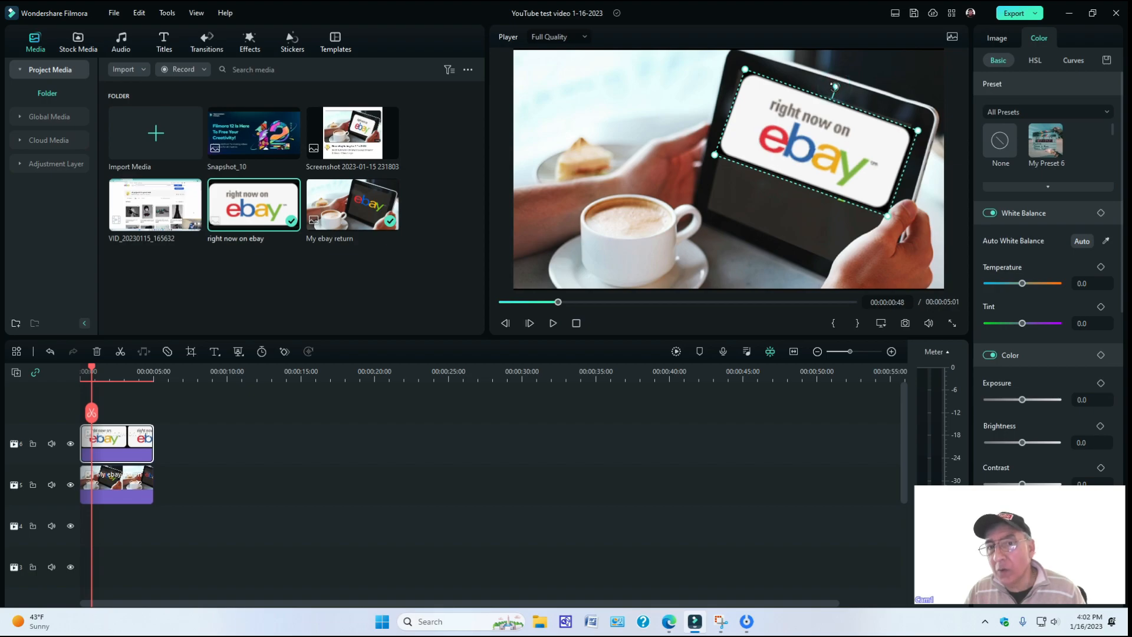
{"action": "left_click_drag", "start_coordinate": [832, 86], "coordinate": [834, 86]}
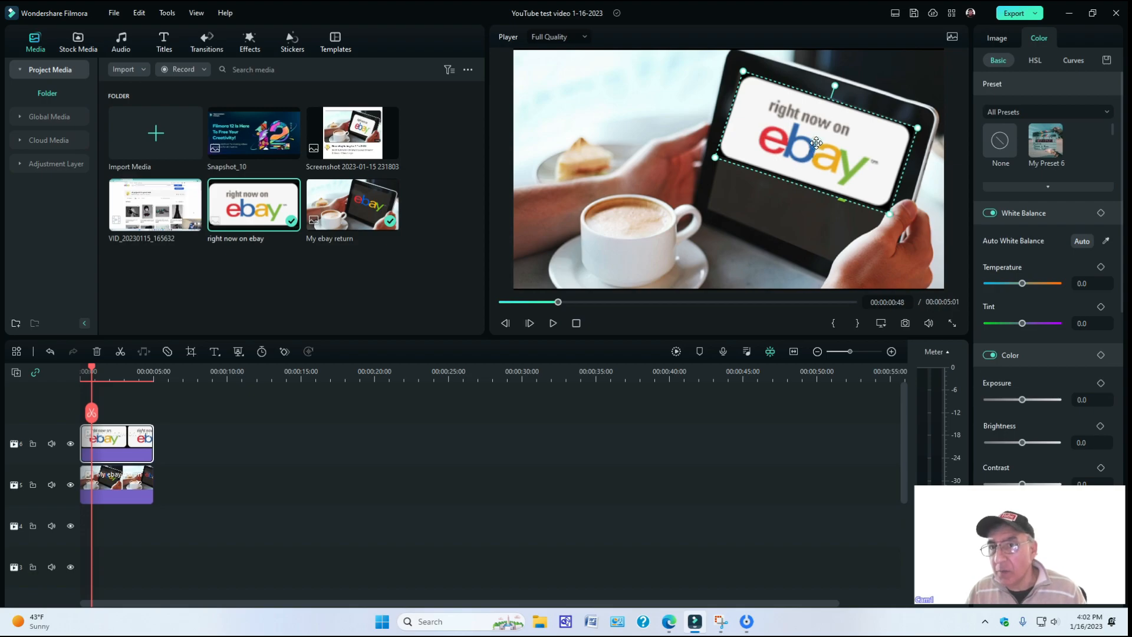
Unlink the overlay's X and Y scale, stretch it down the tablet screen, and reduce it to about 33.7% by 57.0%.
{"action": "left_click", "coordinate": [995, 38]}
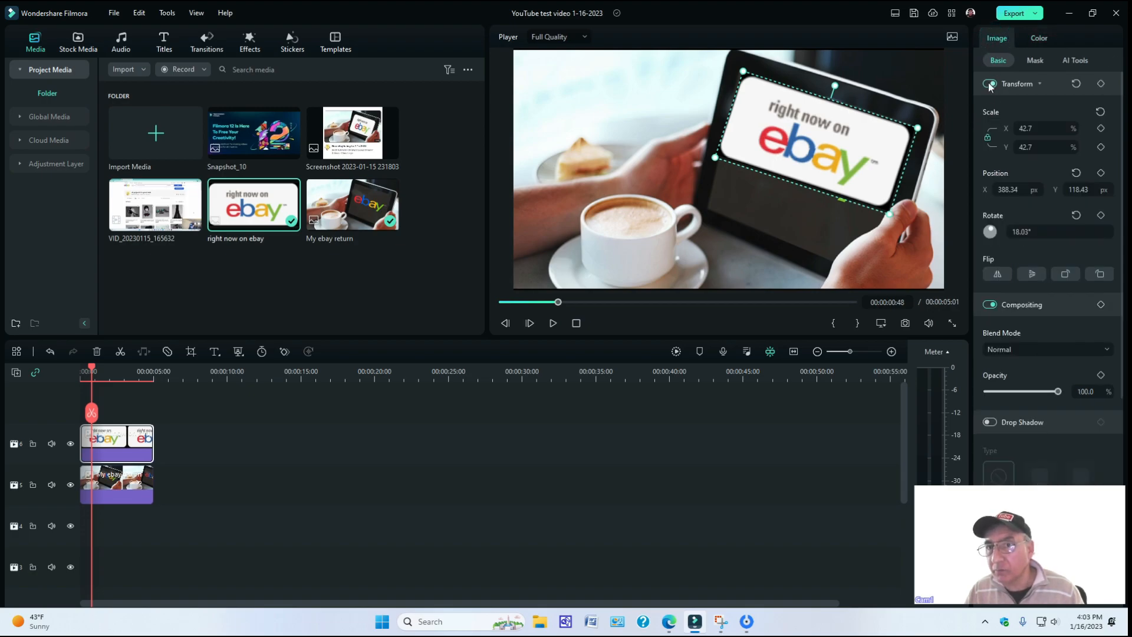
{"action": "left_click", "coordinate": [988, 139]}
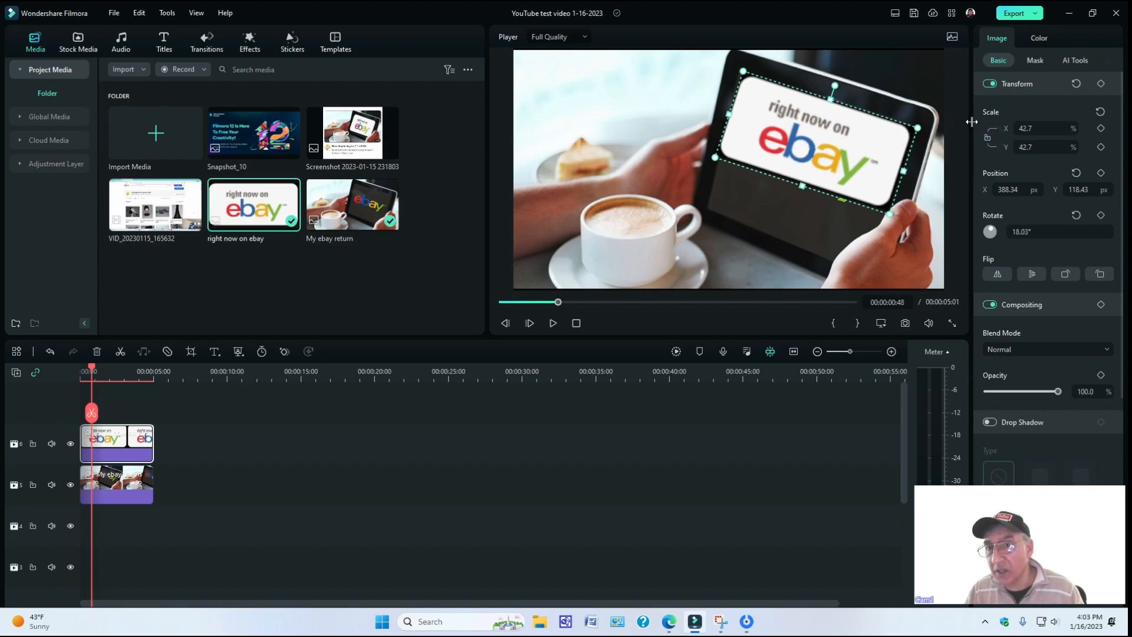
{"action": "left_click", "coordinate": [987, 138]}
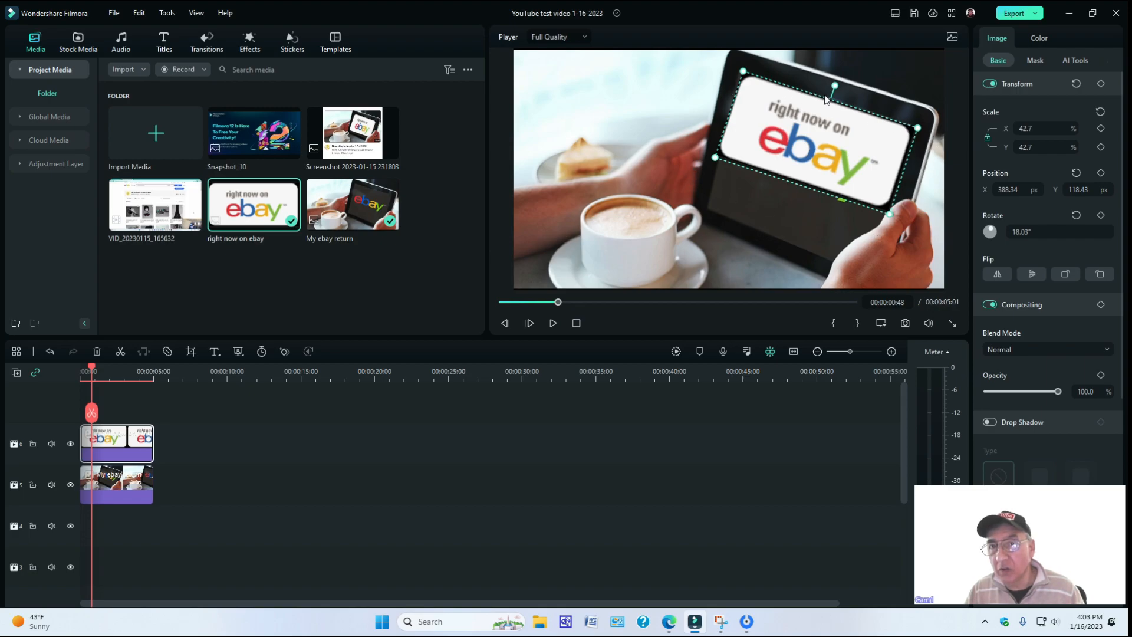
{"action": "left_click", "coordinate": [988, 139]}
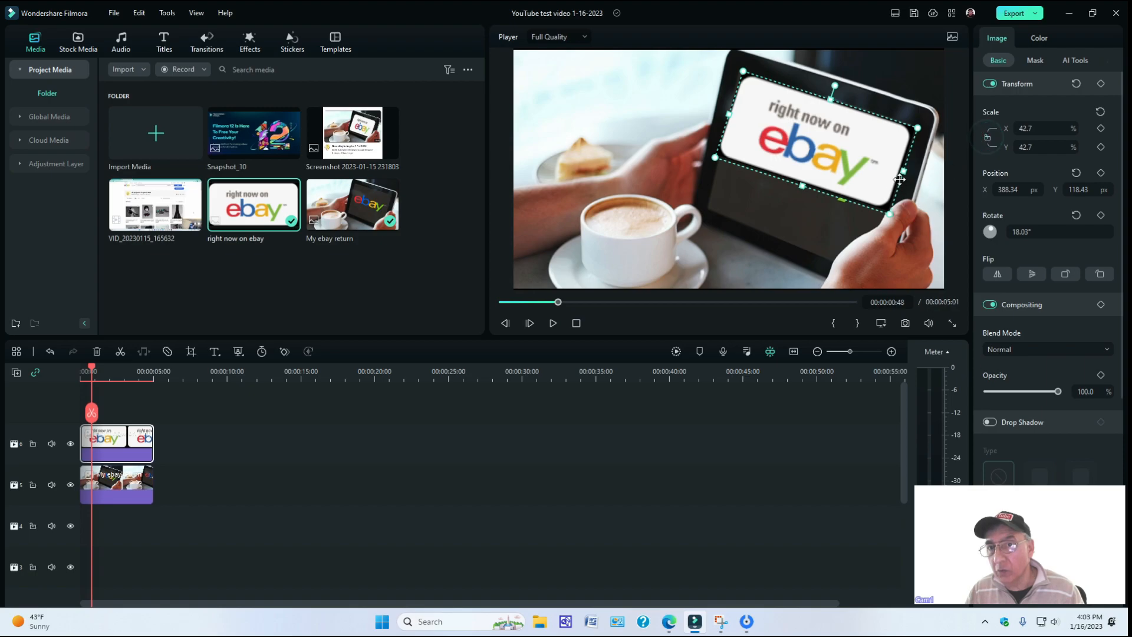
{"action": "left_click_drag", "start_coordinate": [903, 171], "coordinate": [896, 169]}
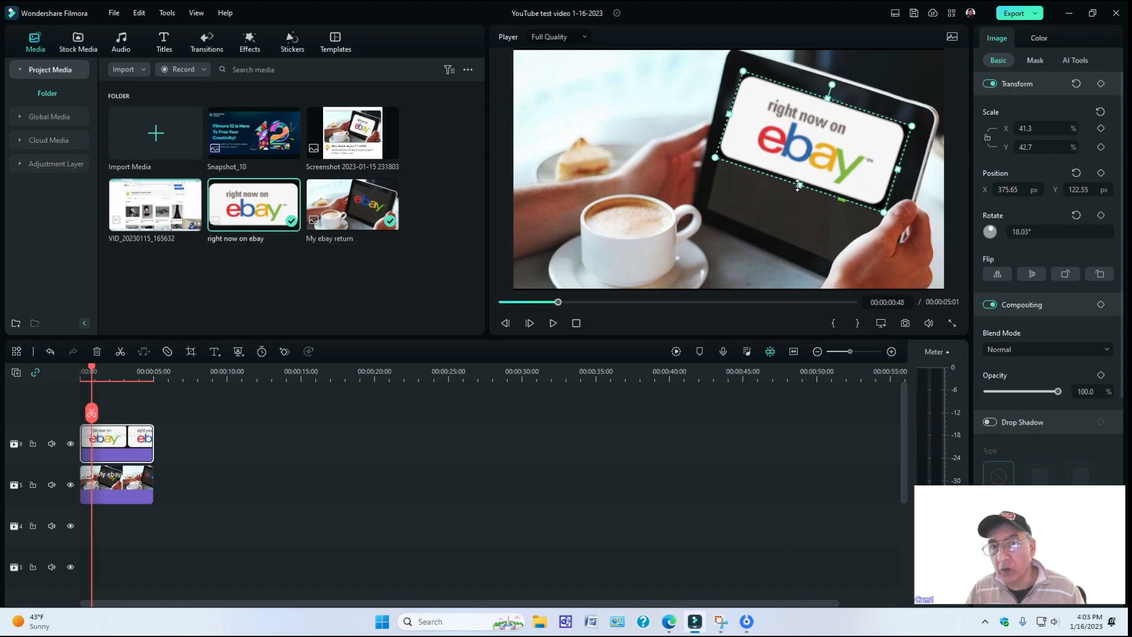
{"action": "left_click_drag", "start_coordinate": [797, 185], "coordinate": [788, 242]}
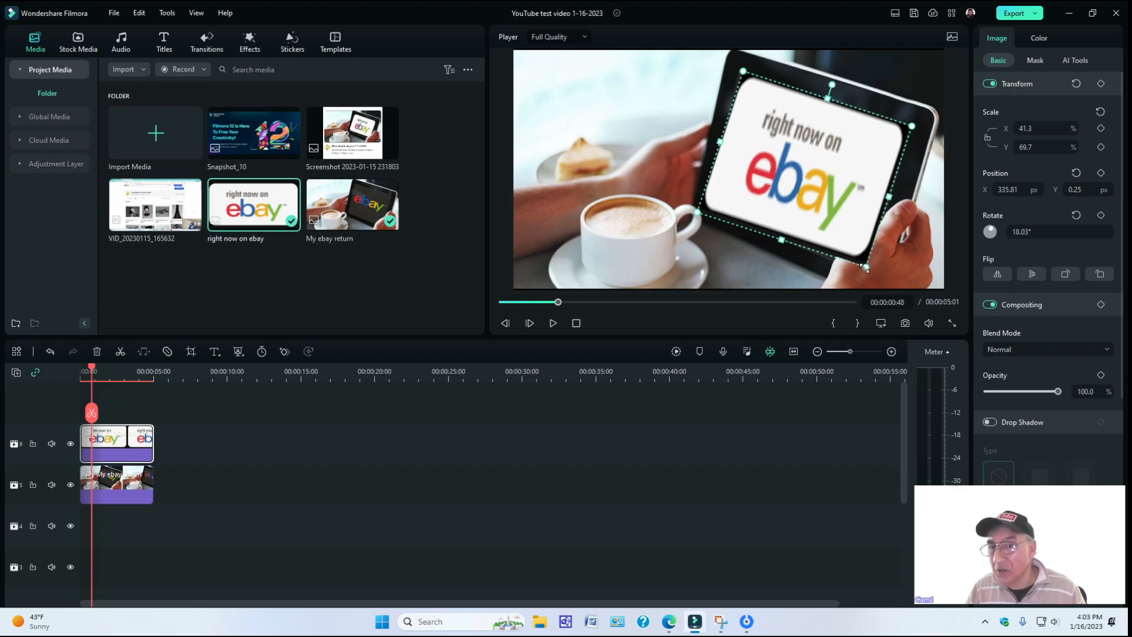
{"action": "left_click_drag", "start_coordinate": [867, 268], "coordinate": [850, 204]}
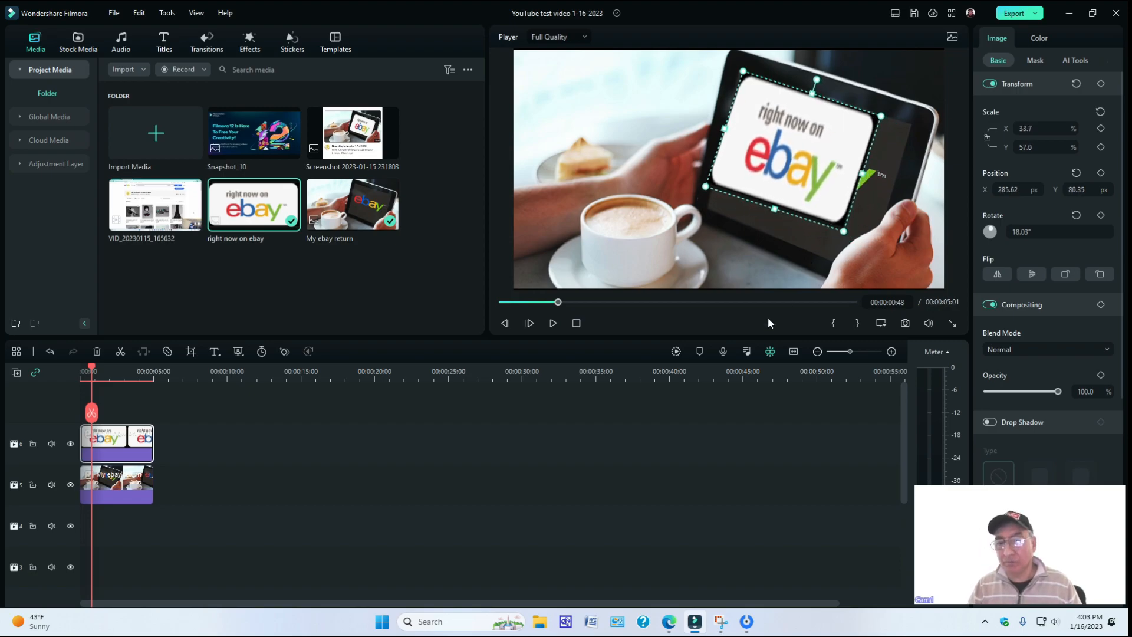
{"action": "left_click", "coordinate": [718, 626]}
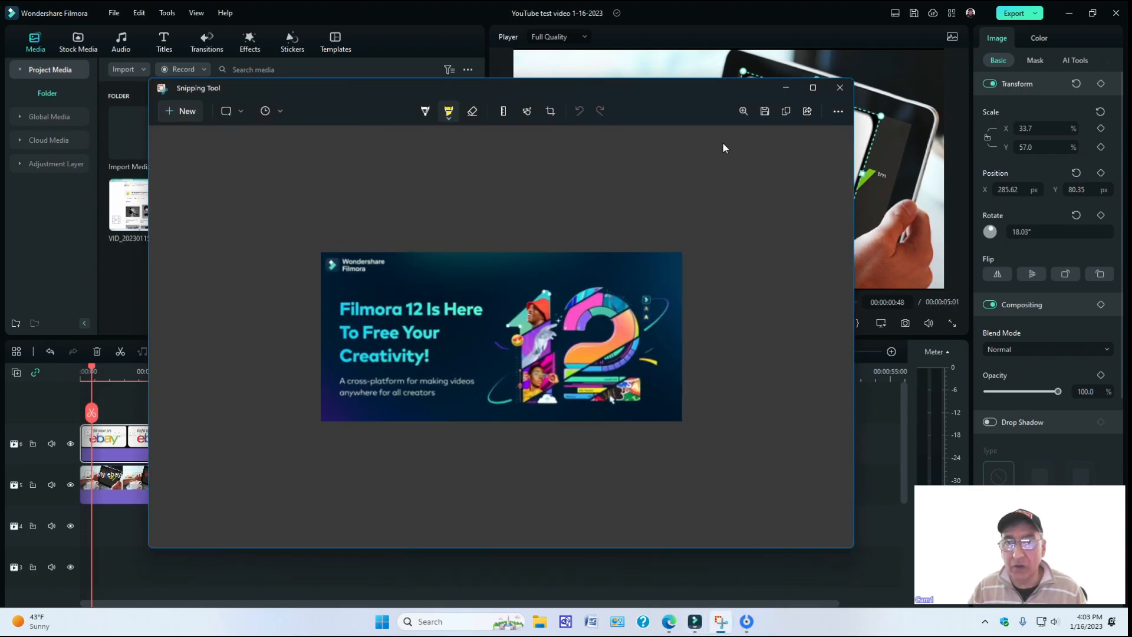
{"action": "left_click", "coordinate": [185, 109]}
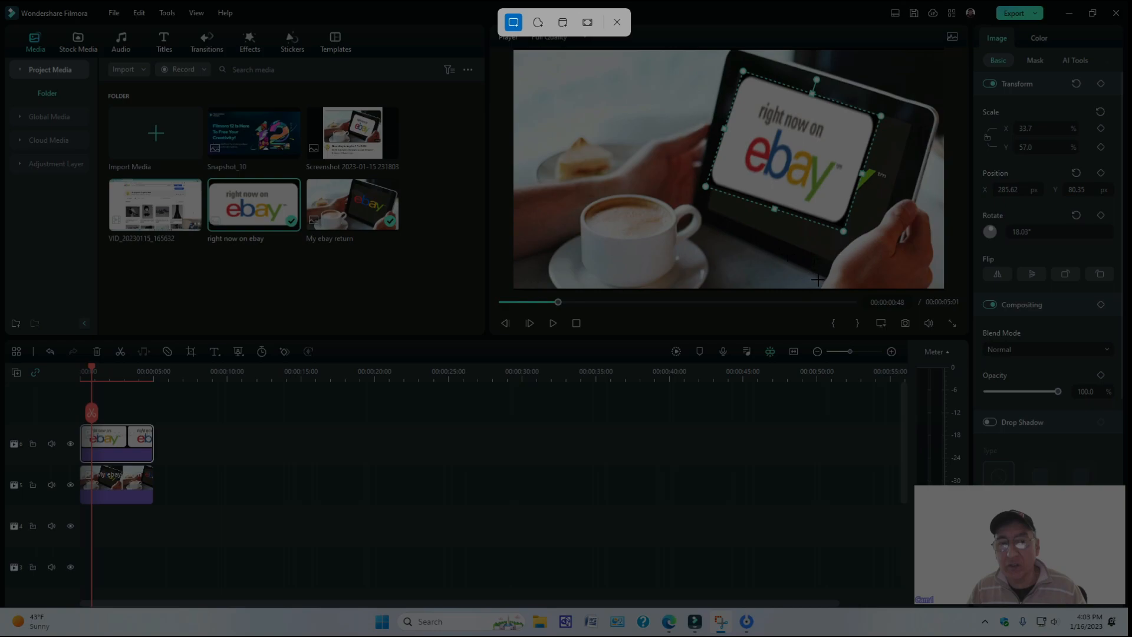
{"action": "left_click_drag", "start_coordinate": [817, 287], "coordinate": [818, 240]}
{"action": "left_click_drag", "start_coordinate": [816, 168], "coordinate": [731, 137]}
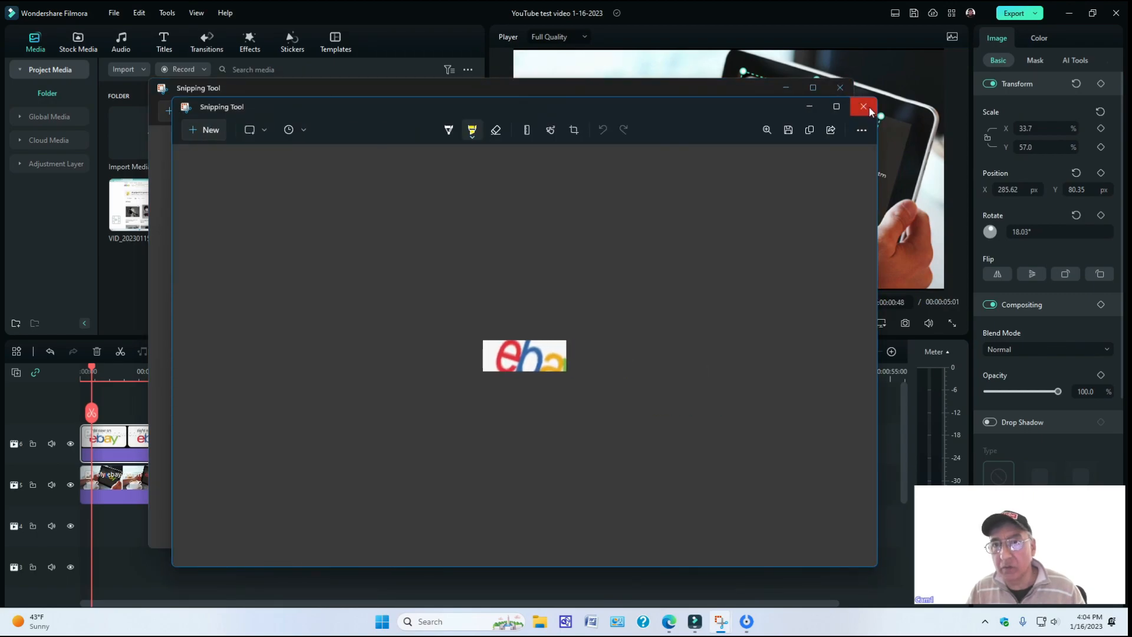
{"action": "left_click", "coordinate": [870, 112]}
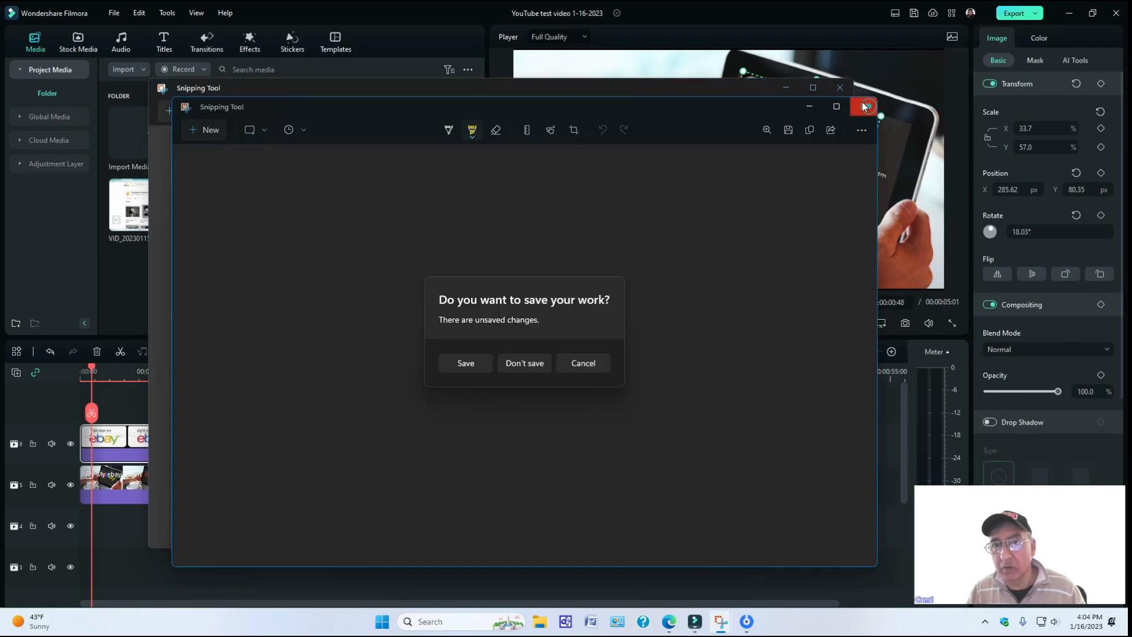
{"action": "left_click", "coordinate": [521, 363]}
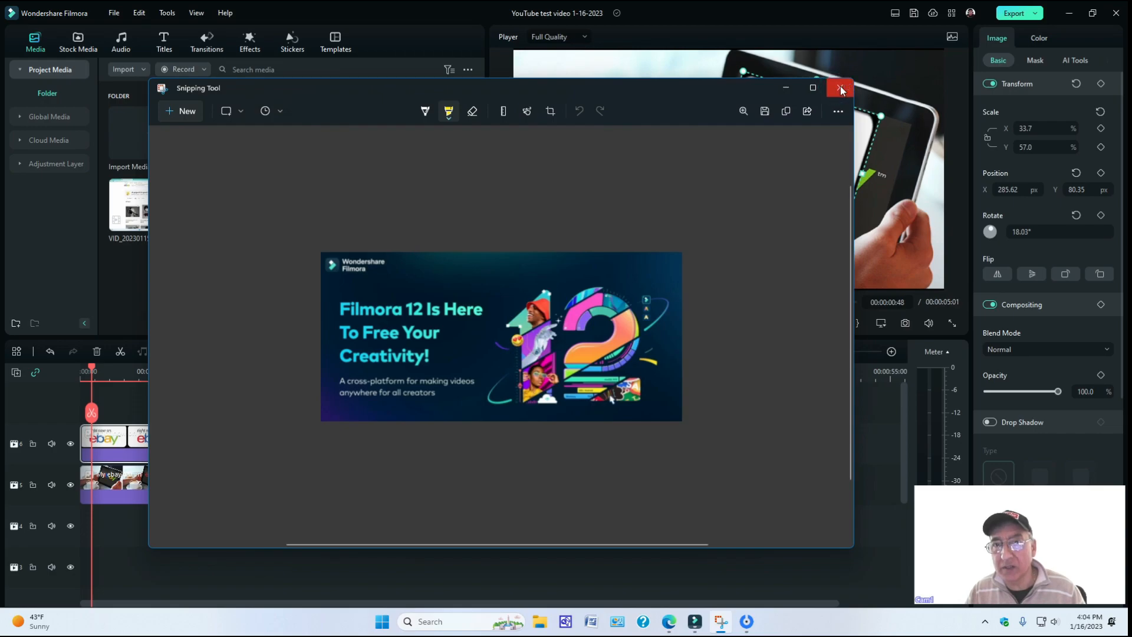
{"action": "left_click", "coordinate": [840, 89]}
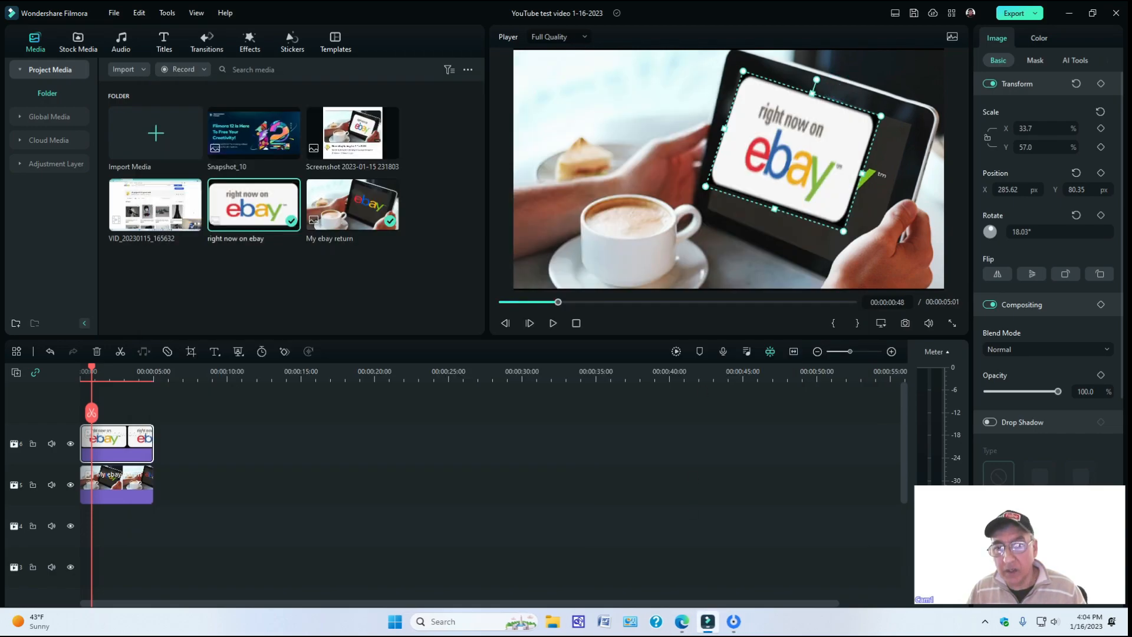
Reopen Snipping Tool and move the overlay clear of the tablet's lower corner, to about X 23.33, Y 214.04 px.
{"action": "left_click", "coordinate": [501, 621]}
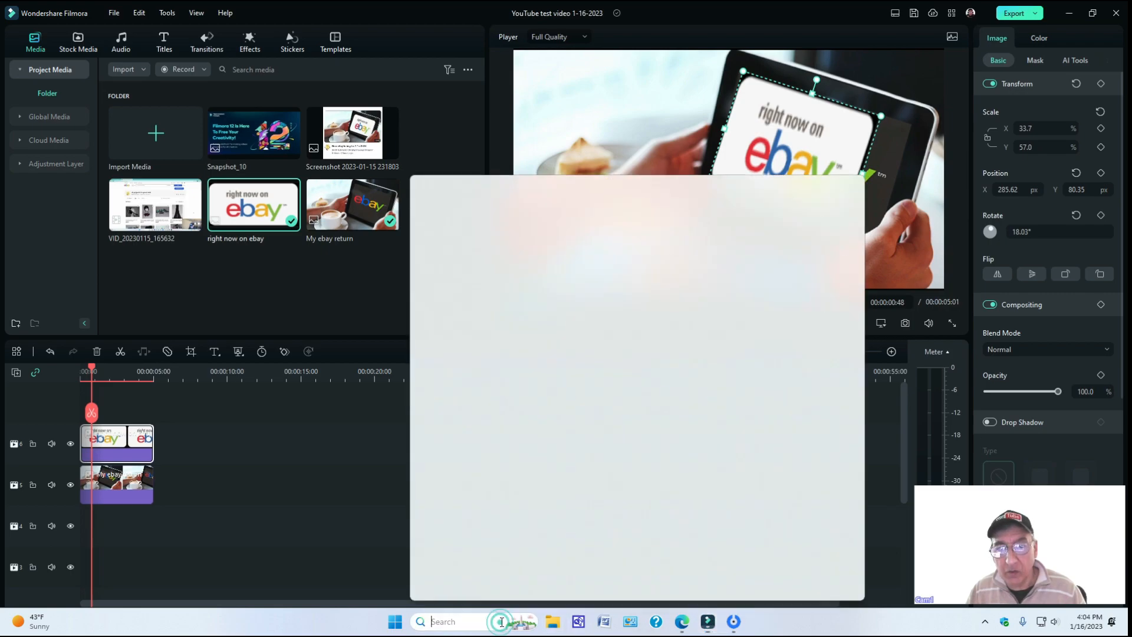
{"action": "left_click", "coordinate": [460, 332]}
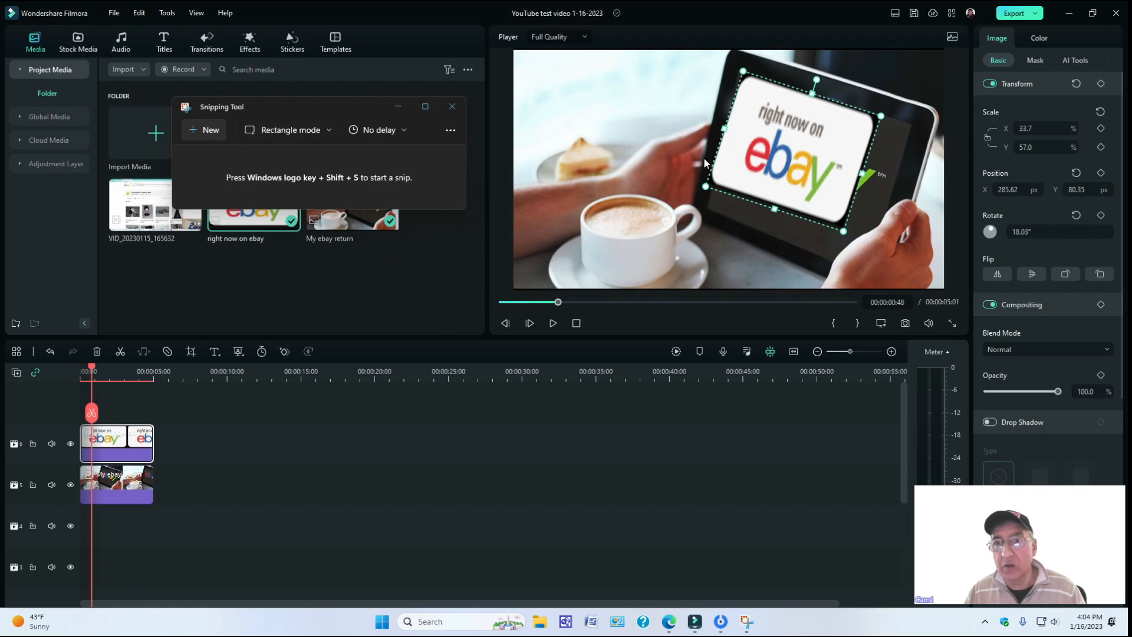
{"action": "left_click_drag", "start_coordinate": [825, 197], "coordinate": [765, 158]}
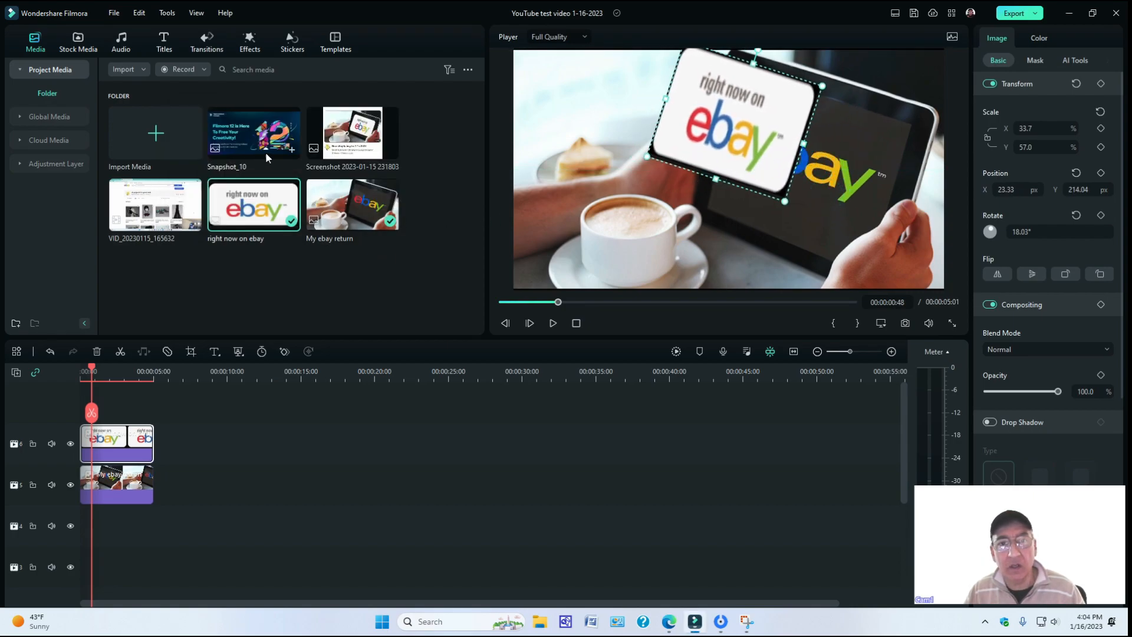
Snip a rectangle around the hand gripping the tablet's lower corner, save it as a JPG in Pictures, and minimize Snipping Tool.
{"action": "left_click", "coordinate": [746, 621]}
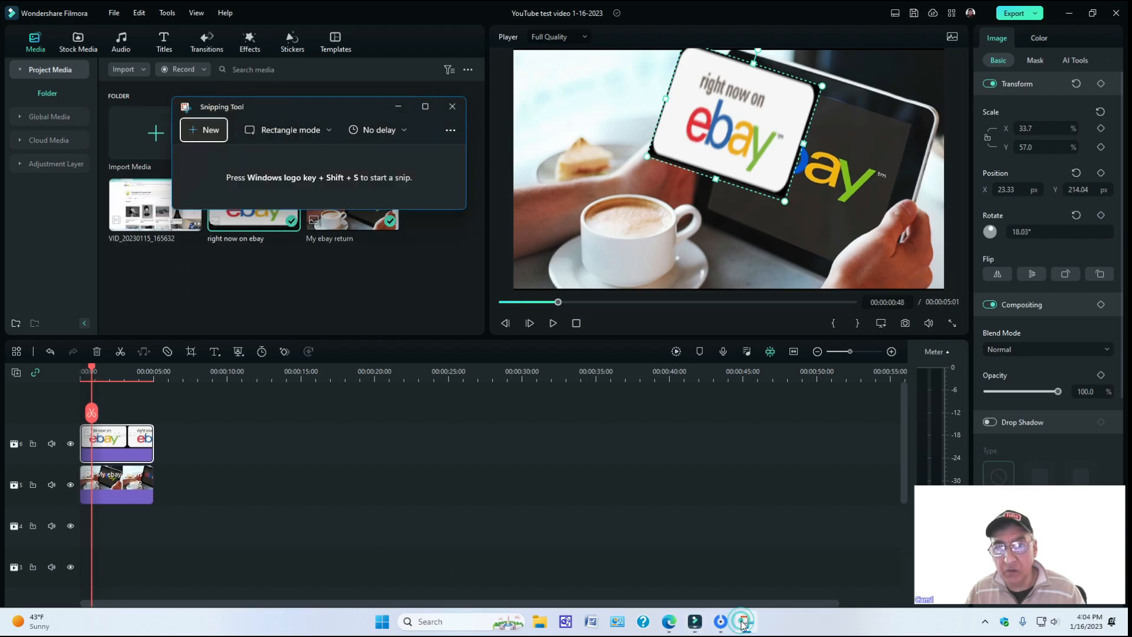
{"action": "left_click", "coordinate": [206, 130]}
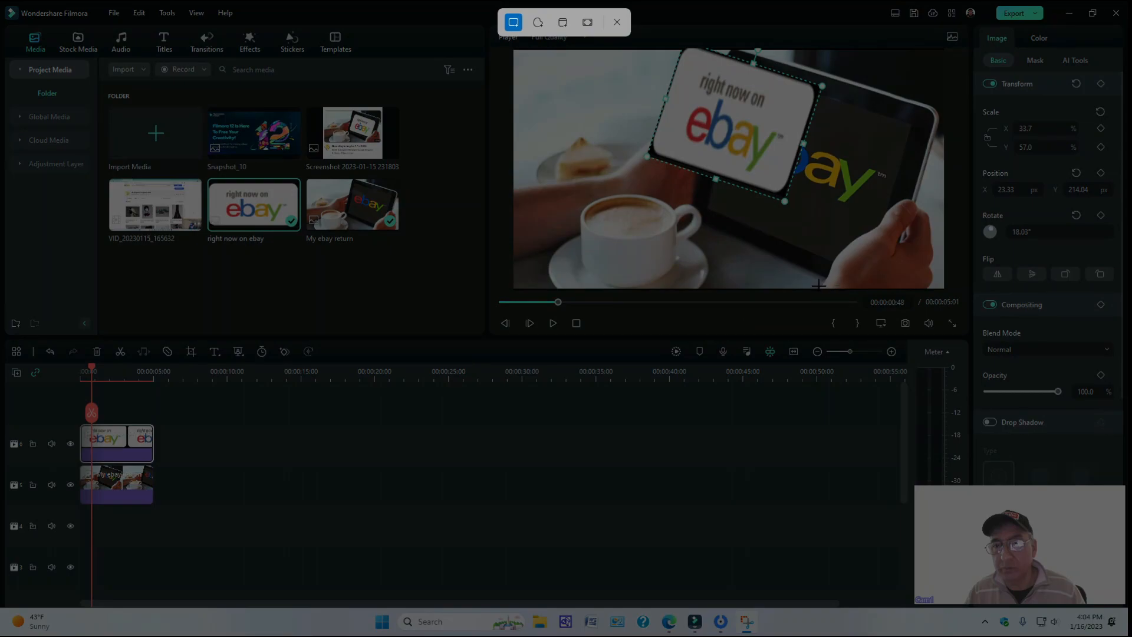
{"action": "left_click_drag", "start_coordinate": [818, 286], "coordinate": [935, 199]}
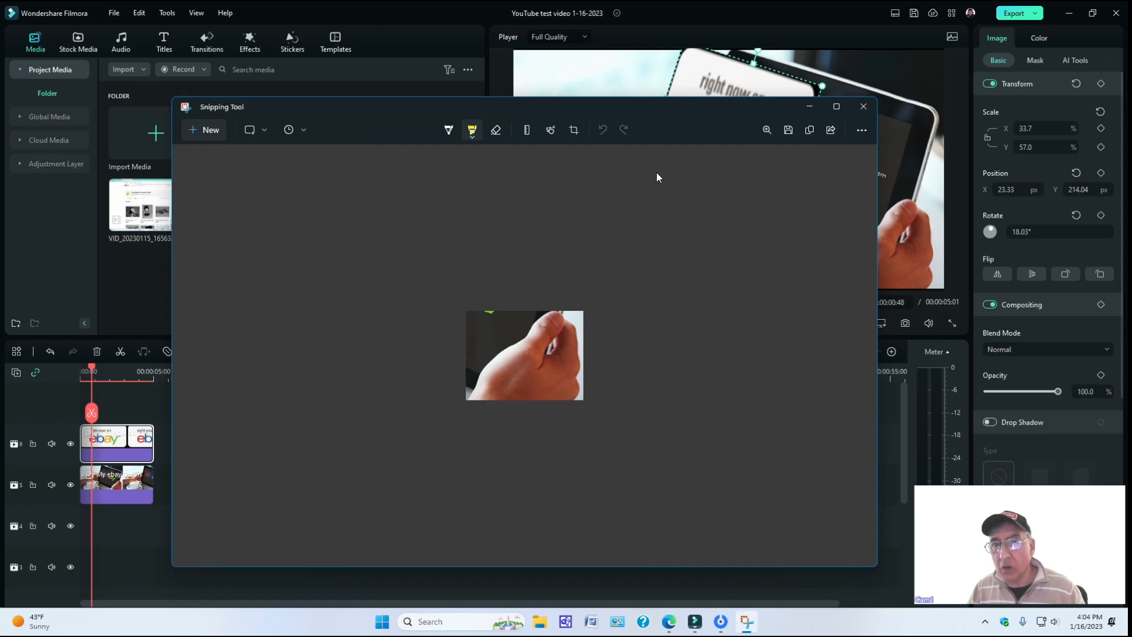
{"action": "left_click", "coordinate": [787, 130]}
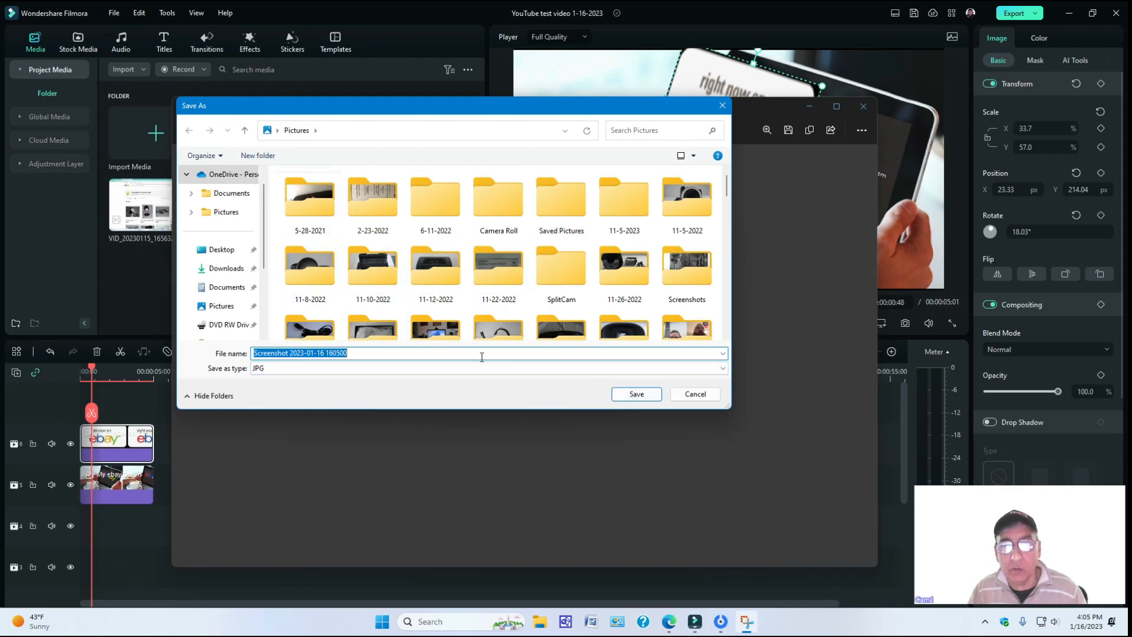
{"action": "left_click", "coordinate": [636, 394]}
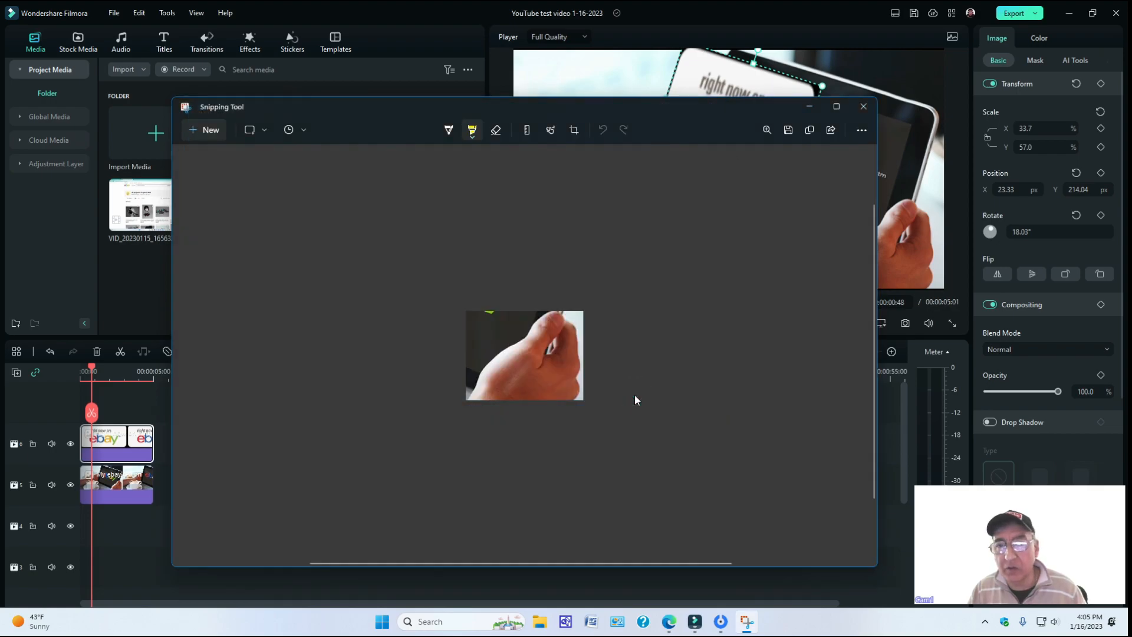
{"action": "left_click", "coordinate": [809, 108]}
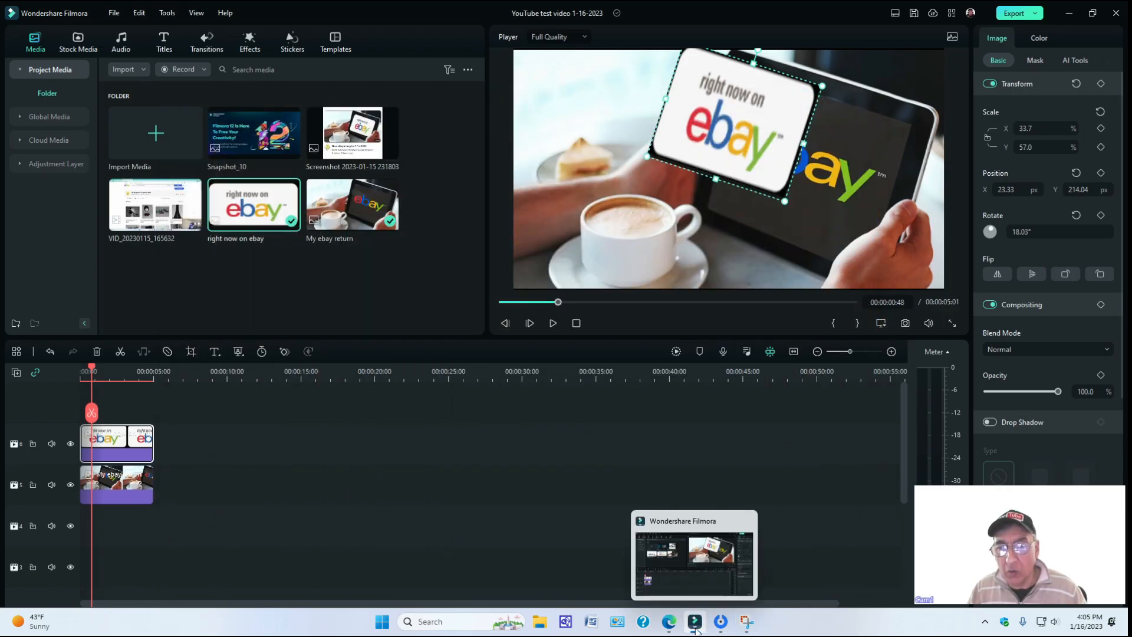
Switch to Adobe Express in the browser and start the Remove background quick action.
{"action": "left_click", "coordinate": [669, 626]}
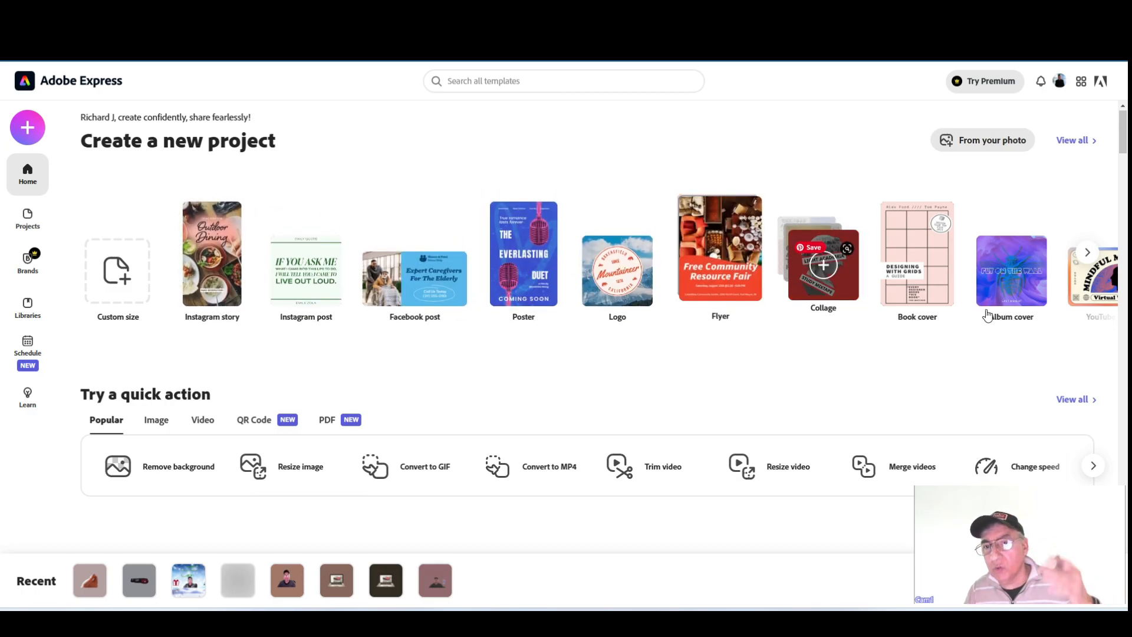
{"action": "left_click", "coordinate": [1087, 252]}
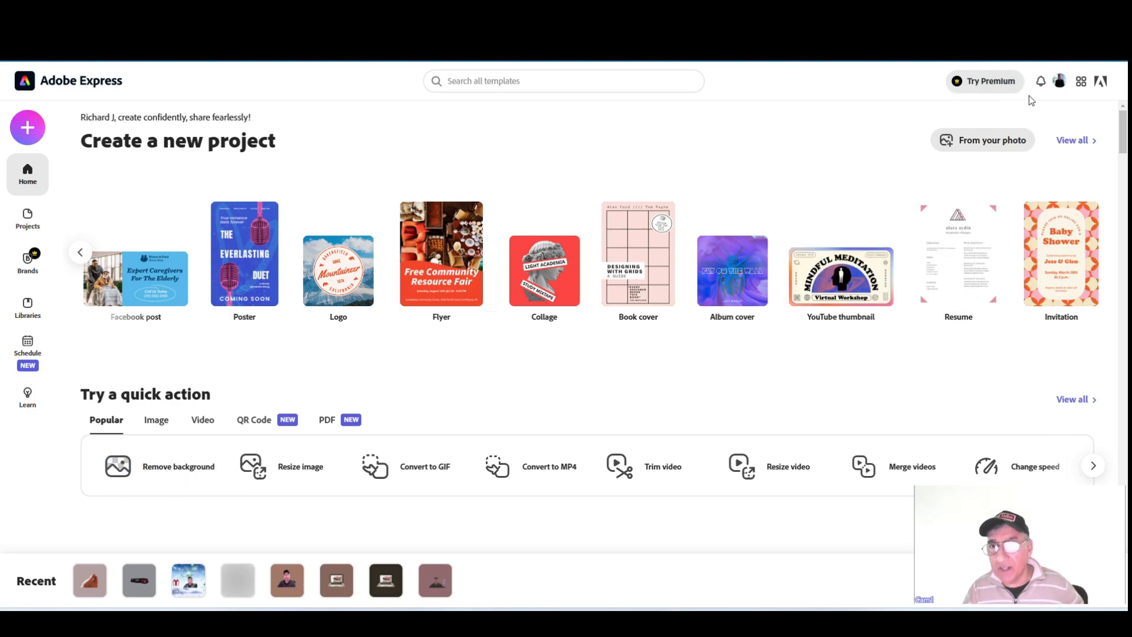
{"action": "mouse_move", "coordinate": [897, 319]}
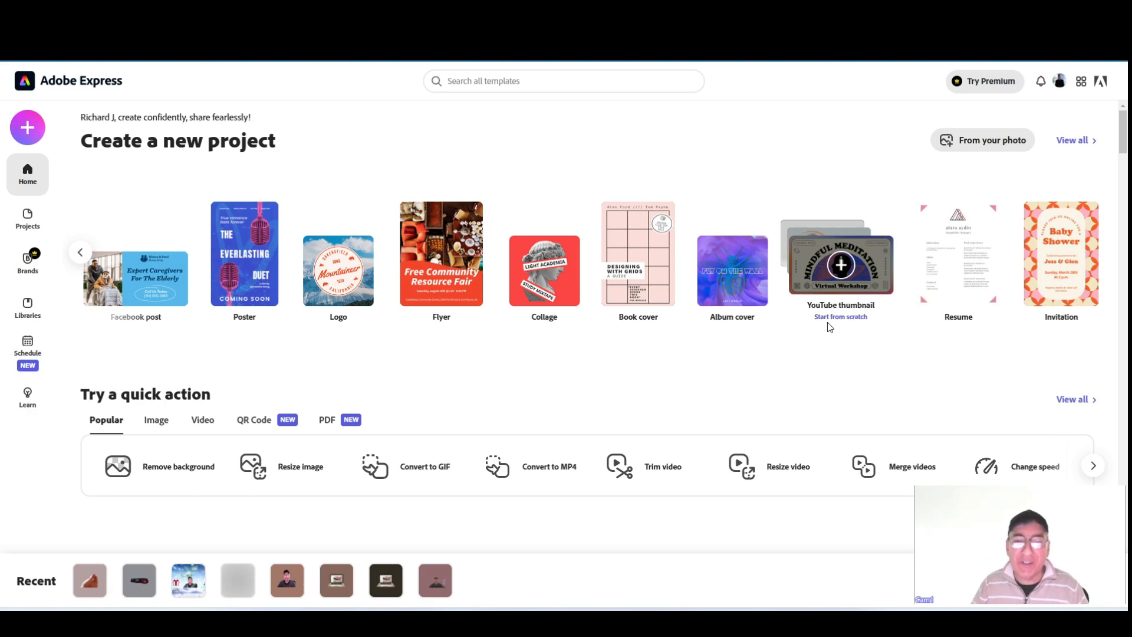
{"action": "left_click", "coordinate": [172, 469]}
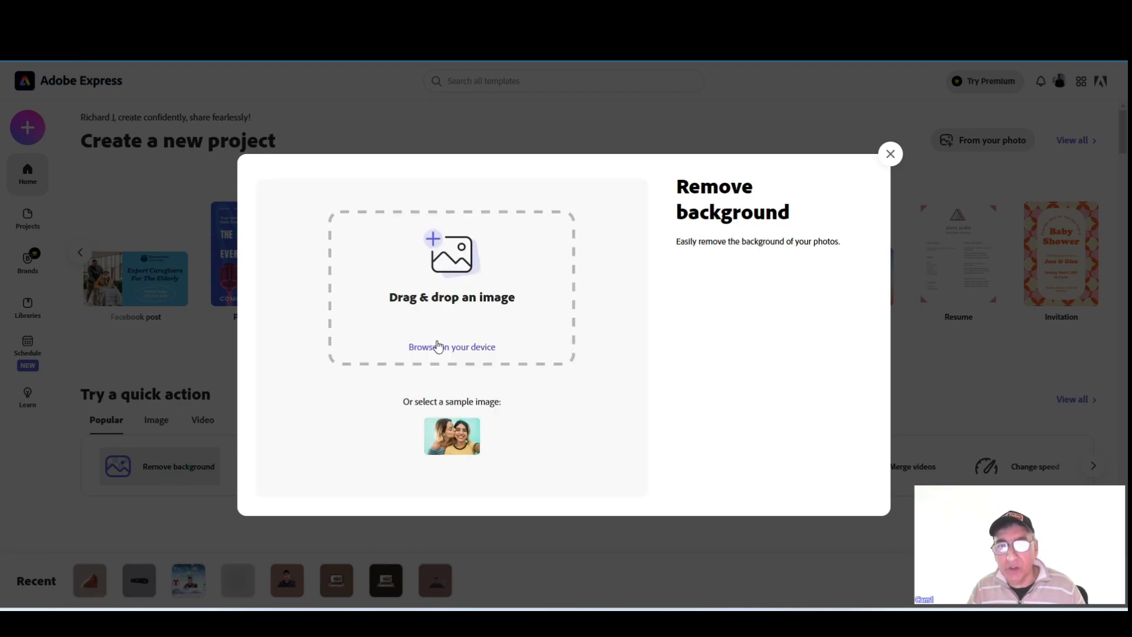
{"action": "left_click", "coordinate": [446, 348]}
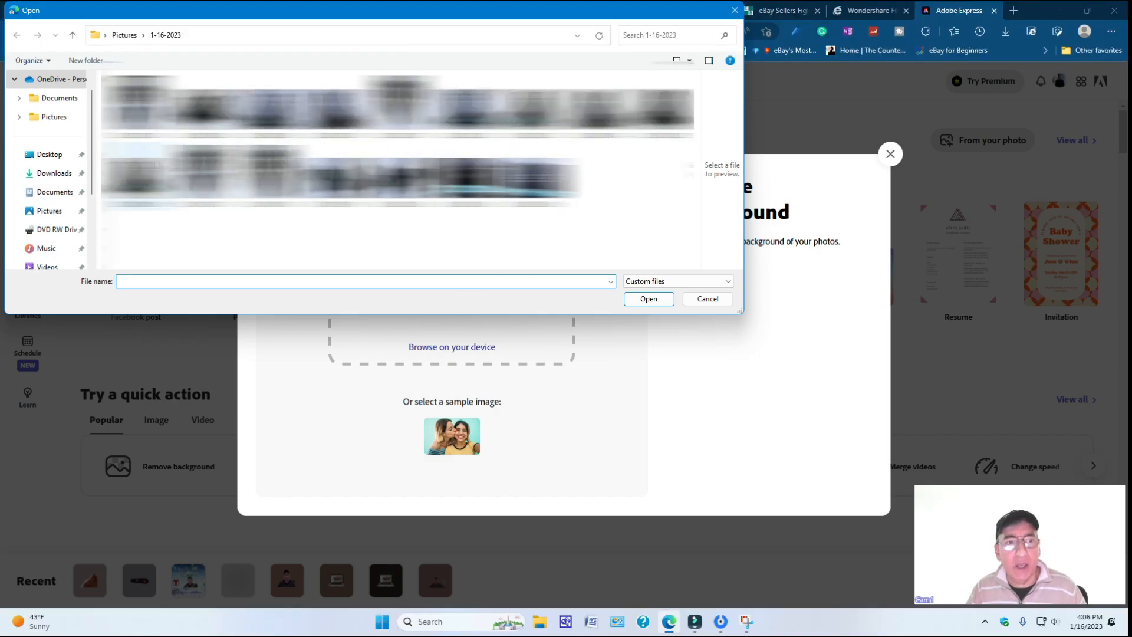
{"action": "left_click", "coordinate": [47, 212]}
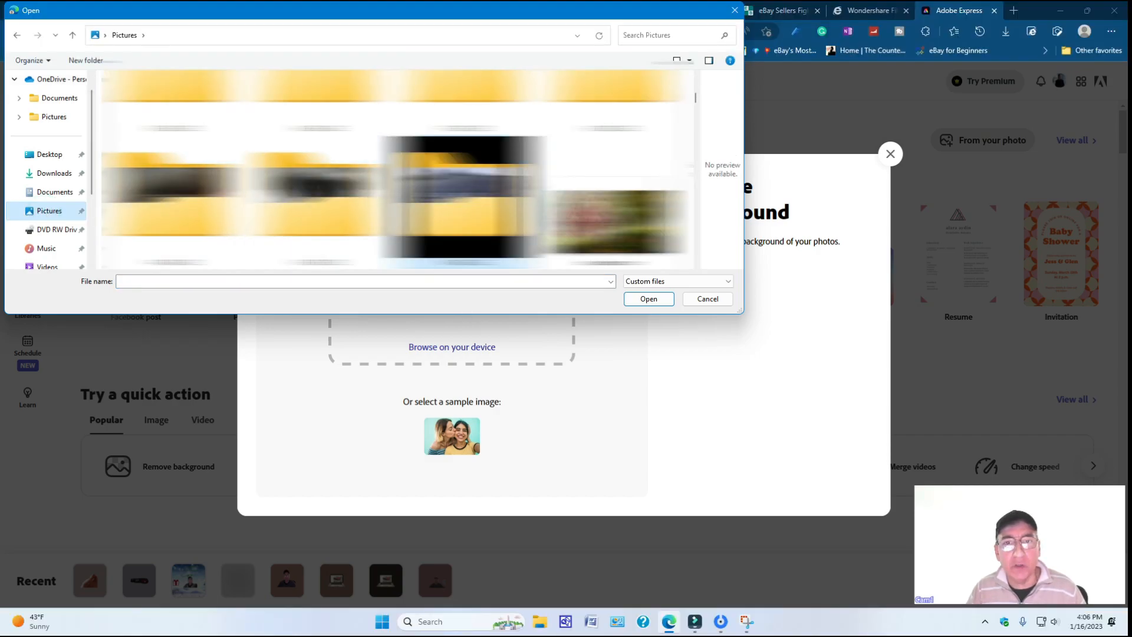
{"action": "left_click_drag", "start_coordinate": [696, 98], "coordinate": [693, 266]}
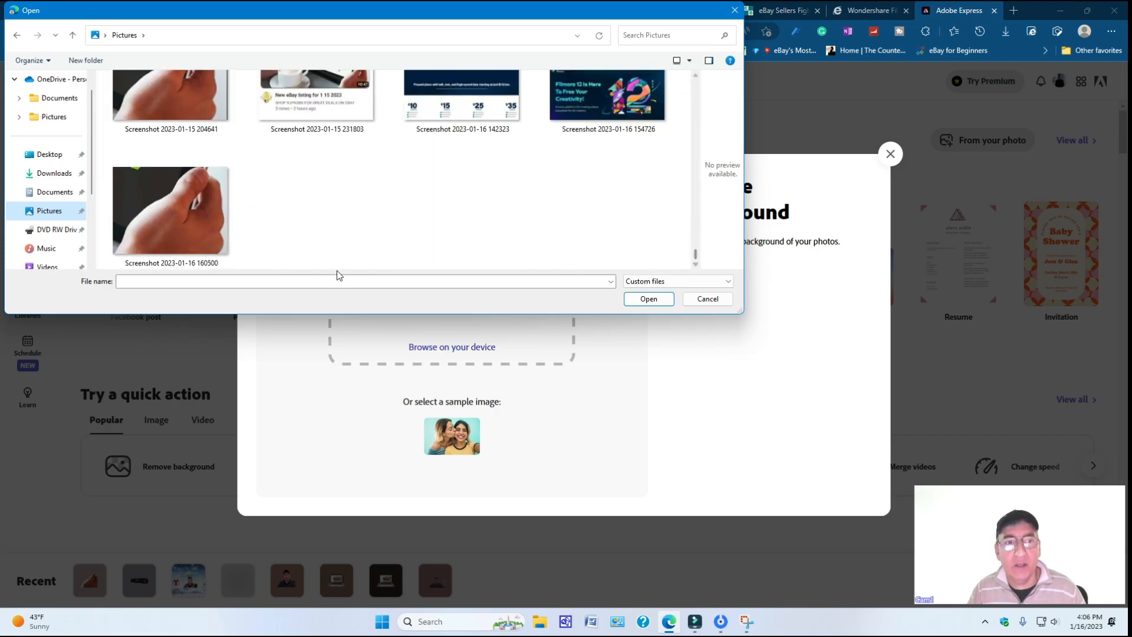
{"action": "left_click", "coordinate": [174, 239]}
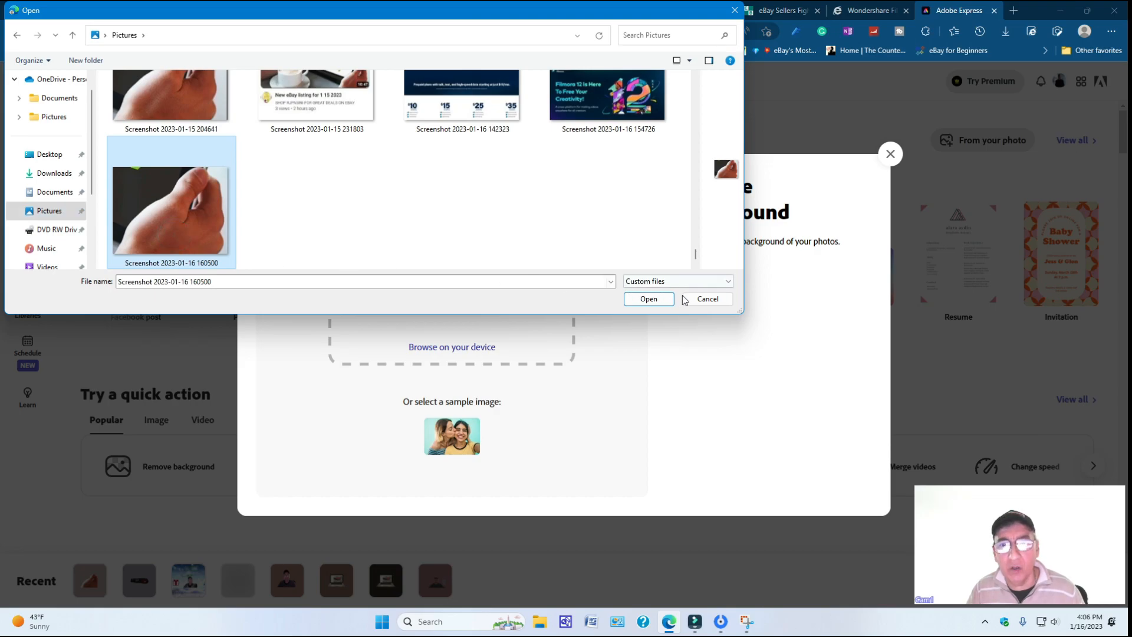
{"action": "left_click", "coordinate": [643, 302]}
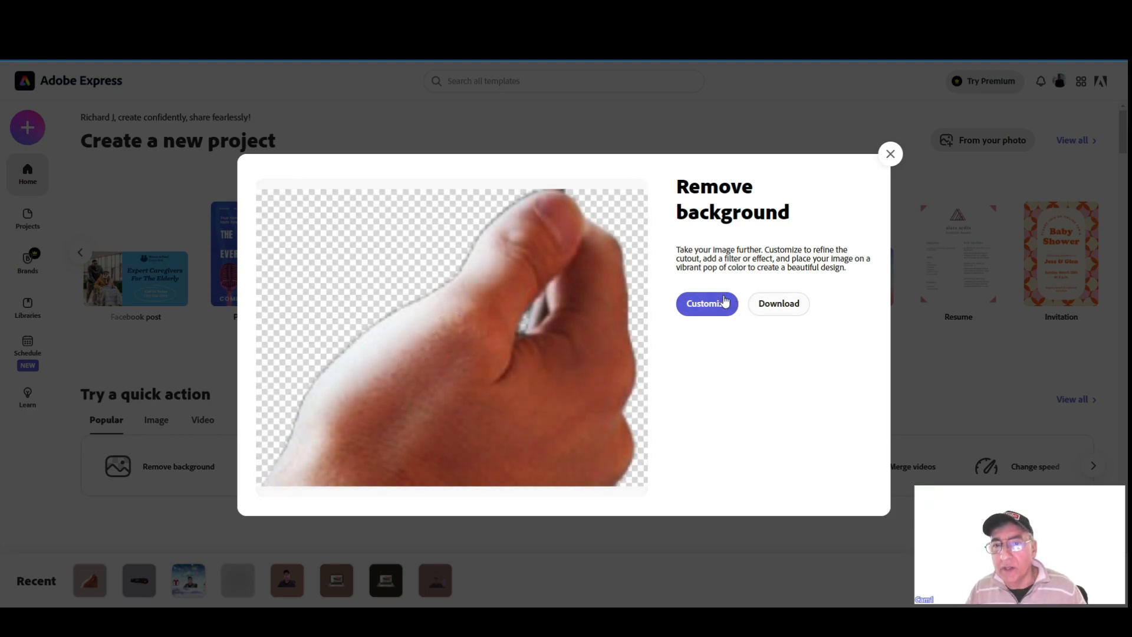
Download the hand cutout, save it as My project.png, and dismiss the download notice.
{"action": "left_click", "coordinate": [781, 307]}
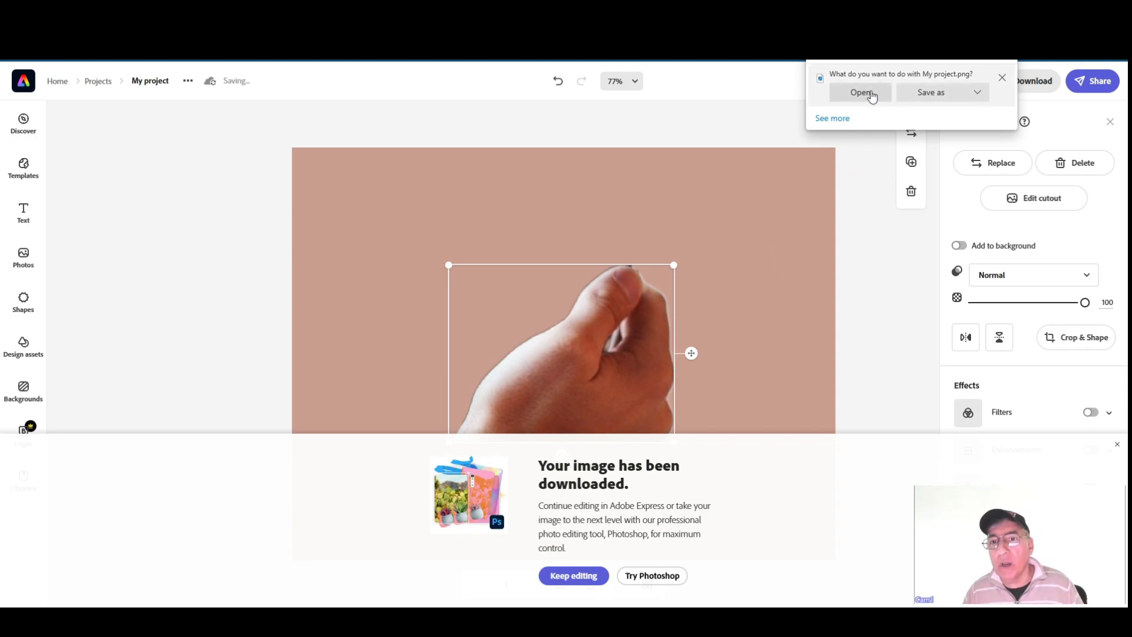
{"action": "left_click", "coordinate": [976, 92]}
{"action": "left_click", "coordinate": [955, 115]}
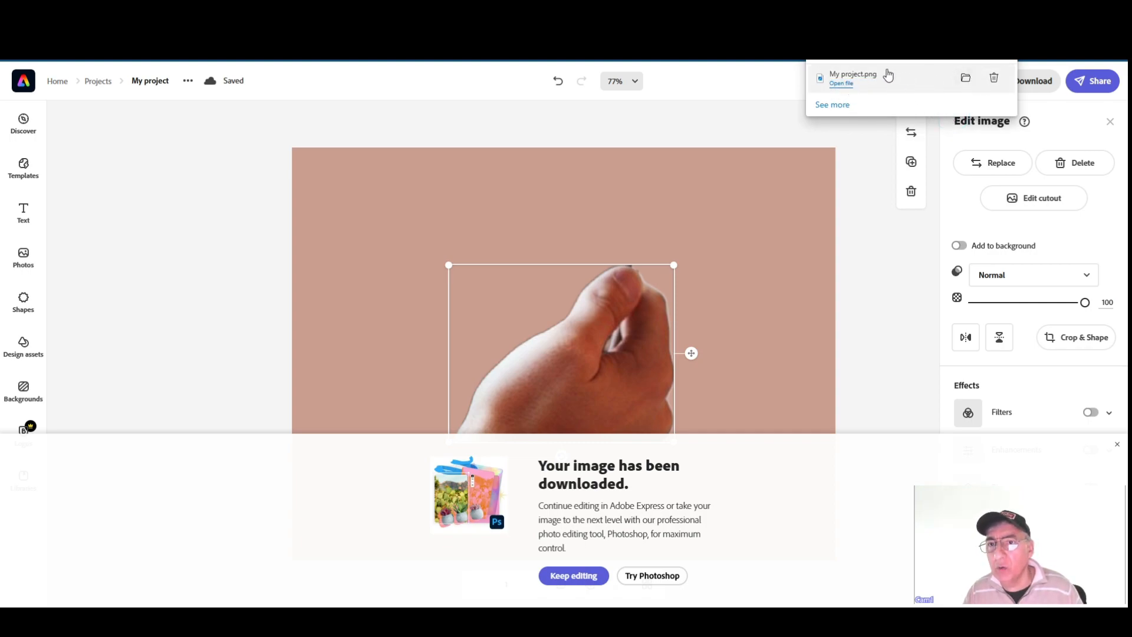
{"action": "left_click", "coordinate": [890, 177]}
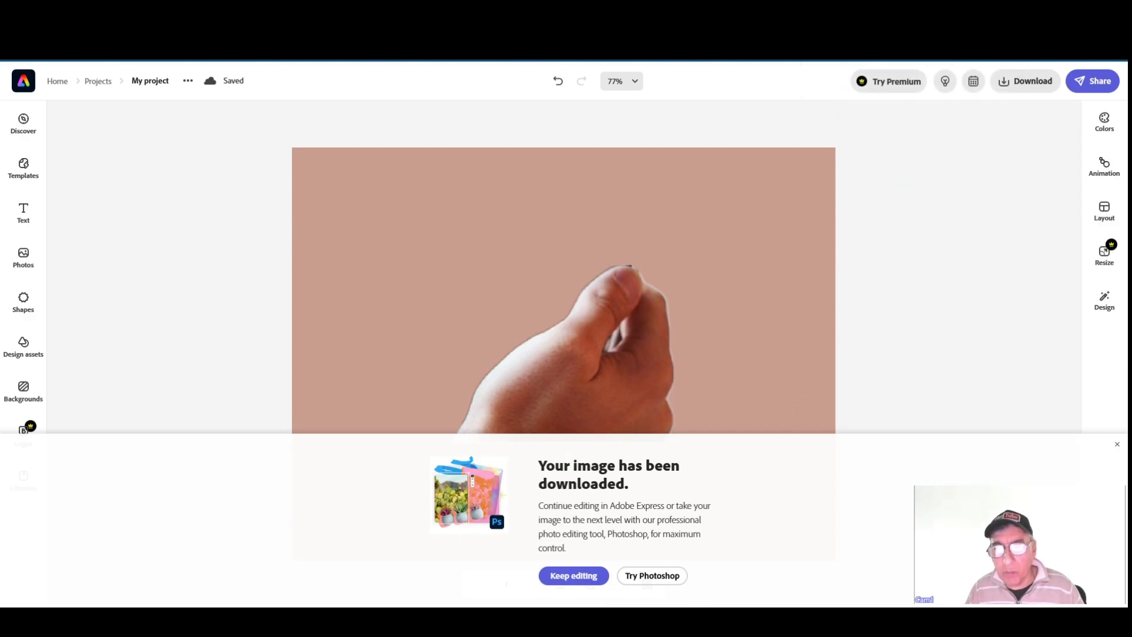
{"action": "left_click", "coordinate": [694, 622]}
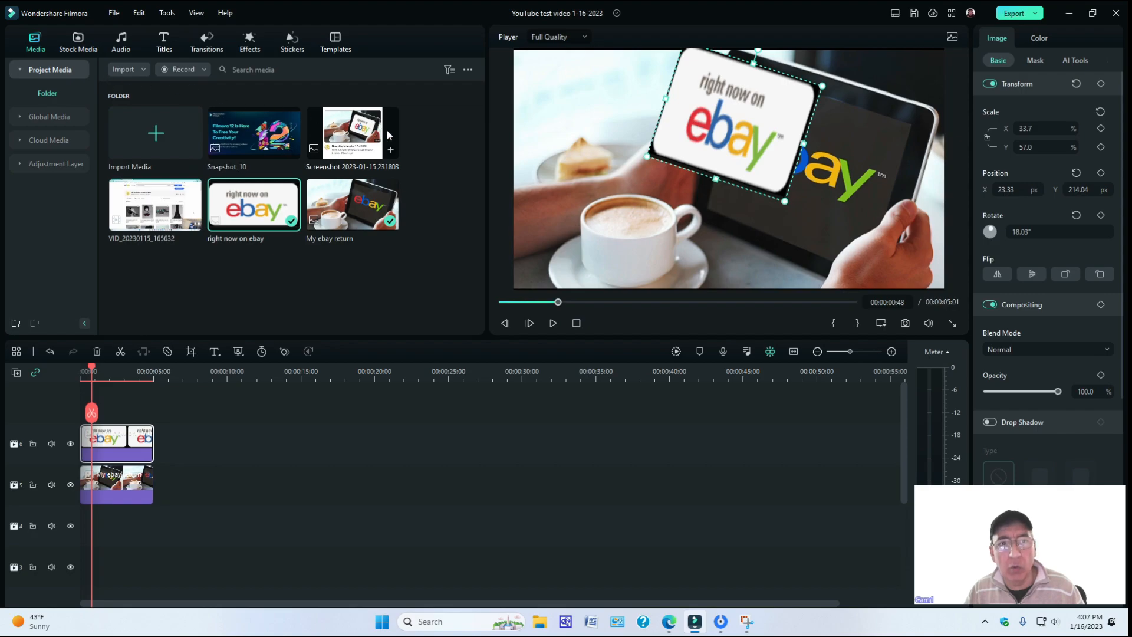
{"action": "left_click", "coordinate": [142, 72]}
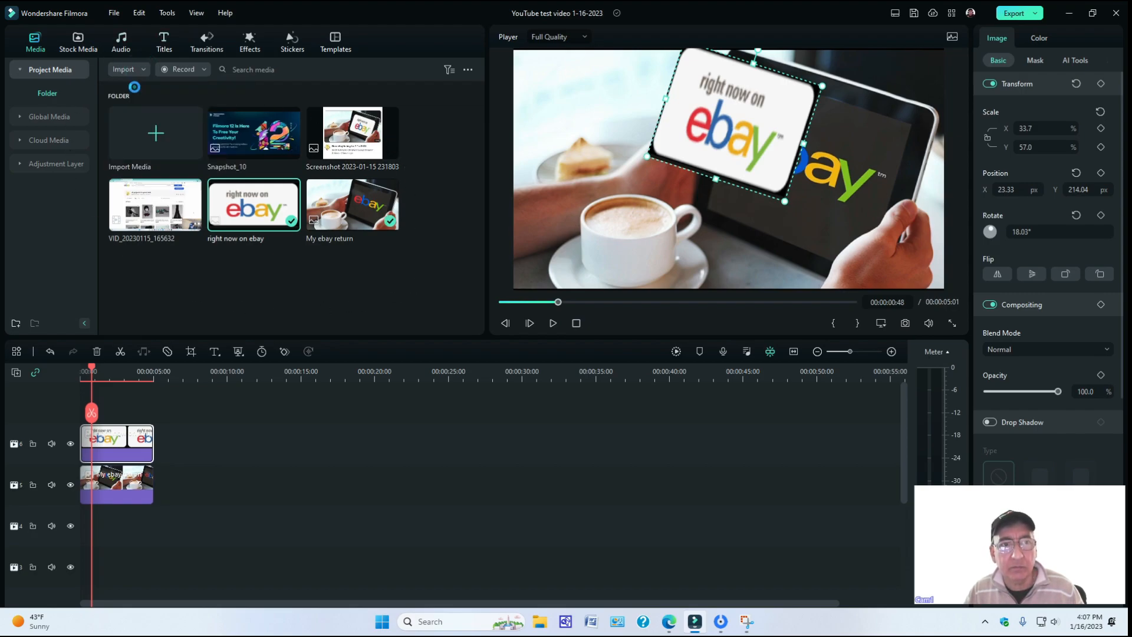
{"action": "left_click", "coordinate": [134, 87]}
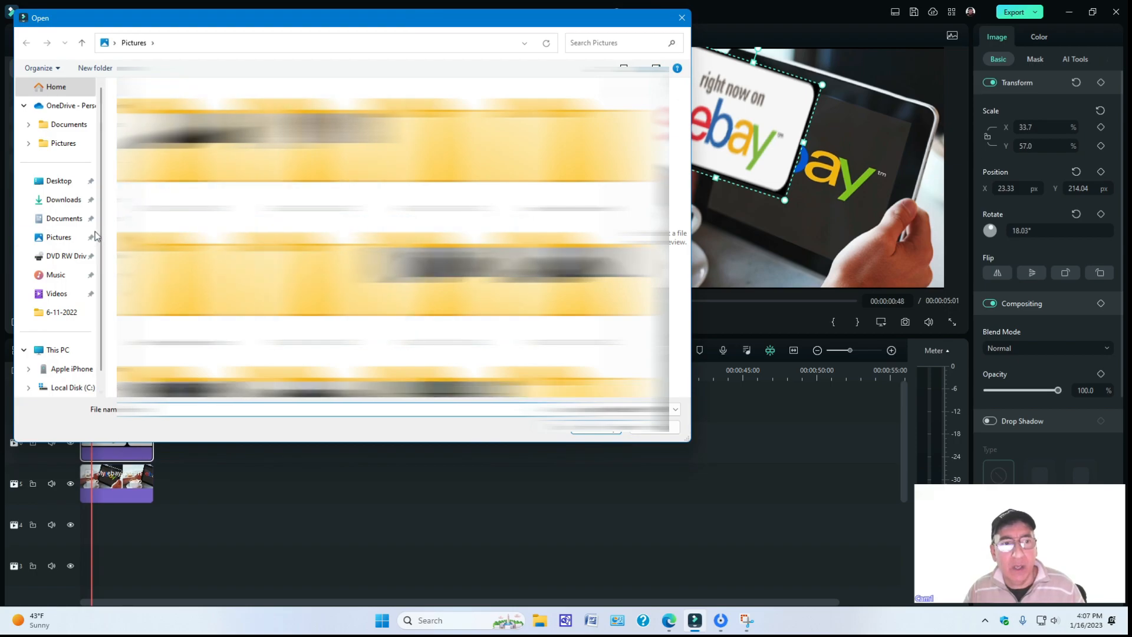
{"action": "left_click", "coordinate": [57, 201]}
{"action": "scroll", "coordinate": [433, 233], "scroll_direction": "down", "scroll_amount": 10}
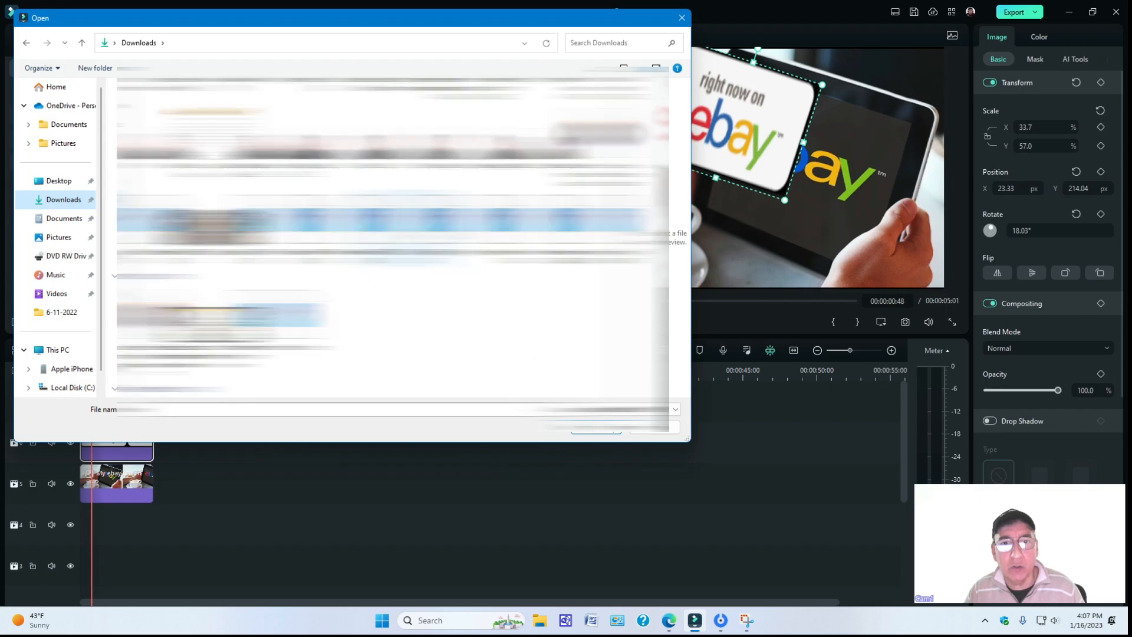
{"action": "scroll", "coordinate": [430, 236], "scroll_direction": "up", "scroll_amount": 3}
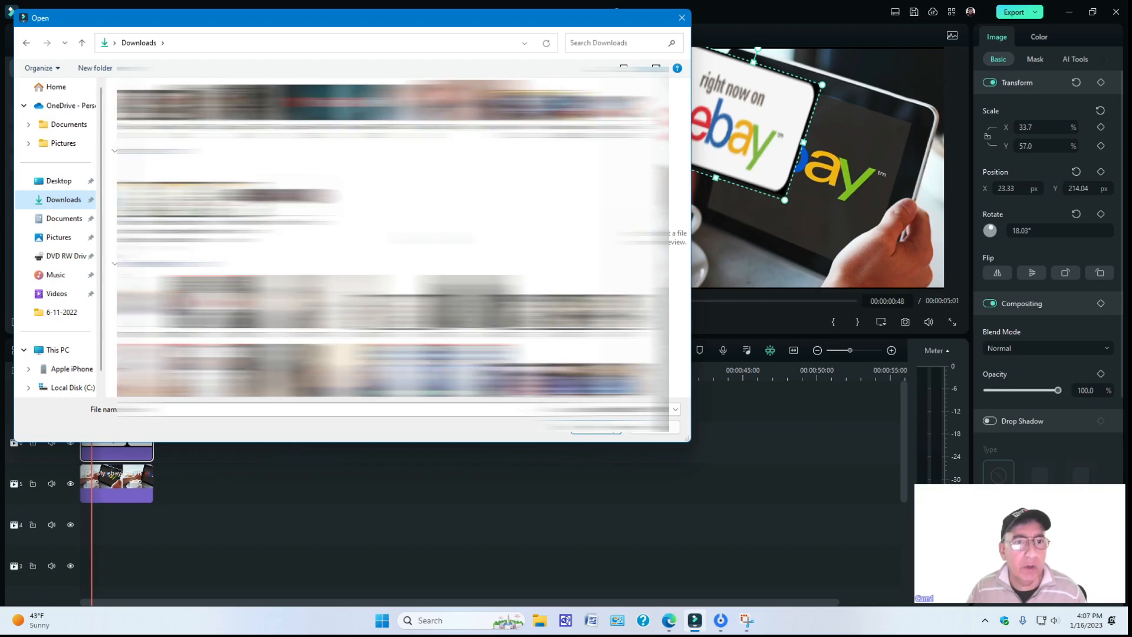
{"action": "scroll", "coordinate": [431, 236], "scroll_direction": "down", "scroll_amount": 1}
{"action": "scroll", "coordinate": [389, 236], "scroll_direction": "down", "scroll_amount": 4}
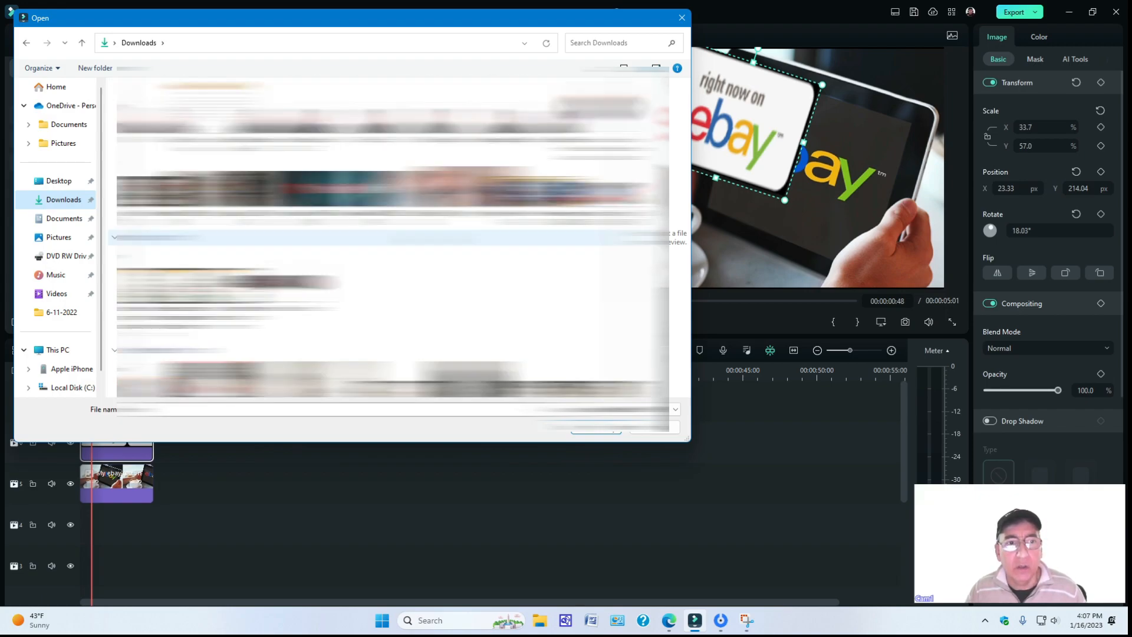
{"action": "left_click", "coordinate": [56, 237]}
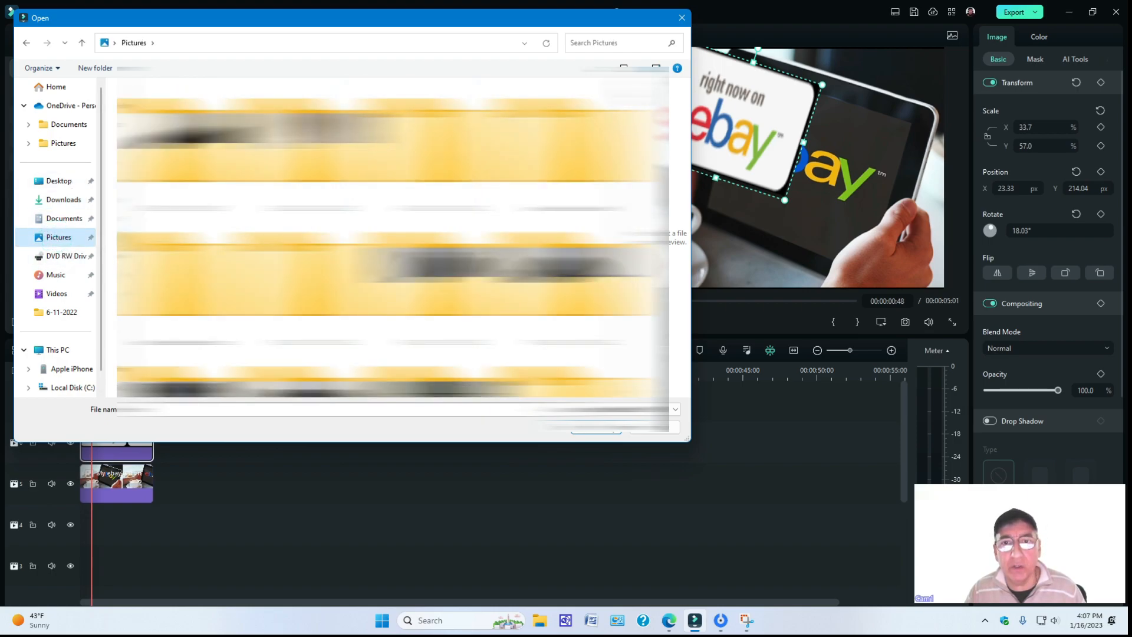
{"action": "scroll", "coordinate": [389, 236], "scroll_direction": "down", "scroll_amount": 15}
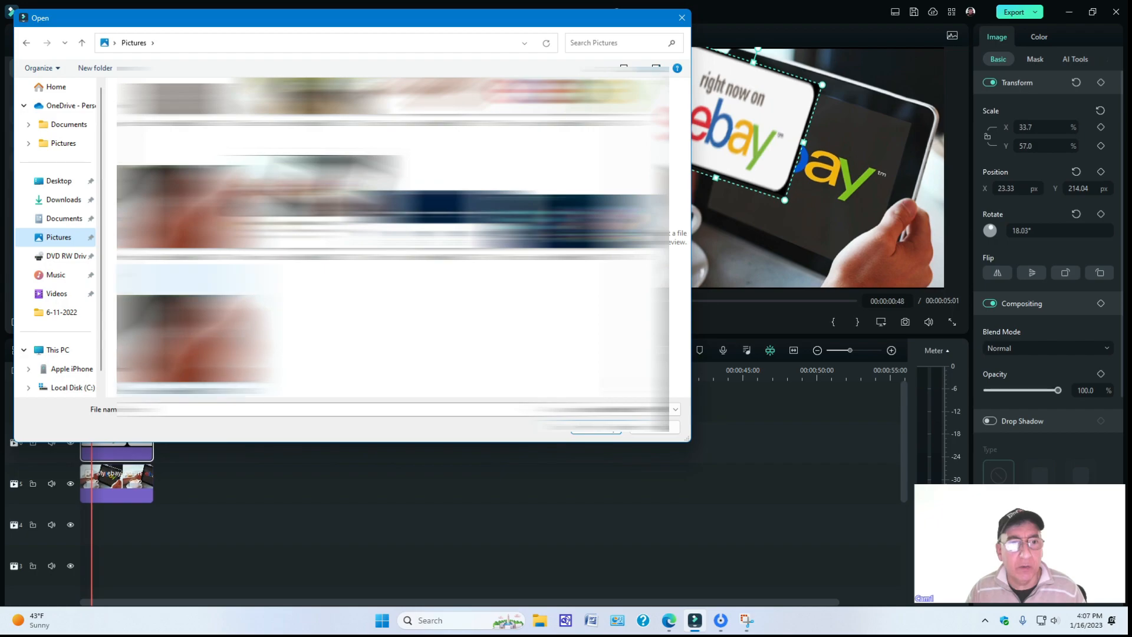
{"action": "left_click", "coordinate": [604, 429]}
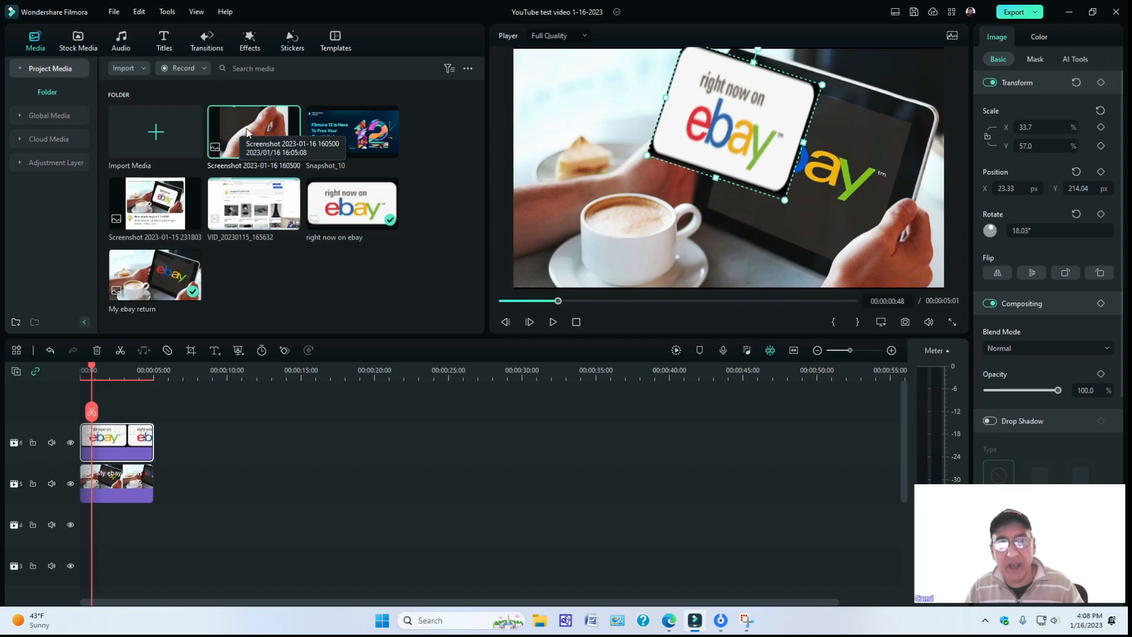
Try the hand snip with its background on a track above the eBay overlay, and cut it from the timeline.
{"action": "left_click_drag", "start_coordinate": [245, 132], "coordinate": [71, 400]}
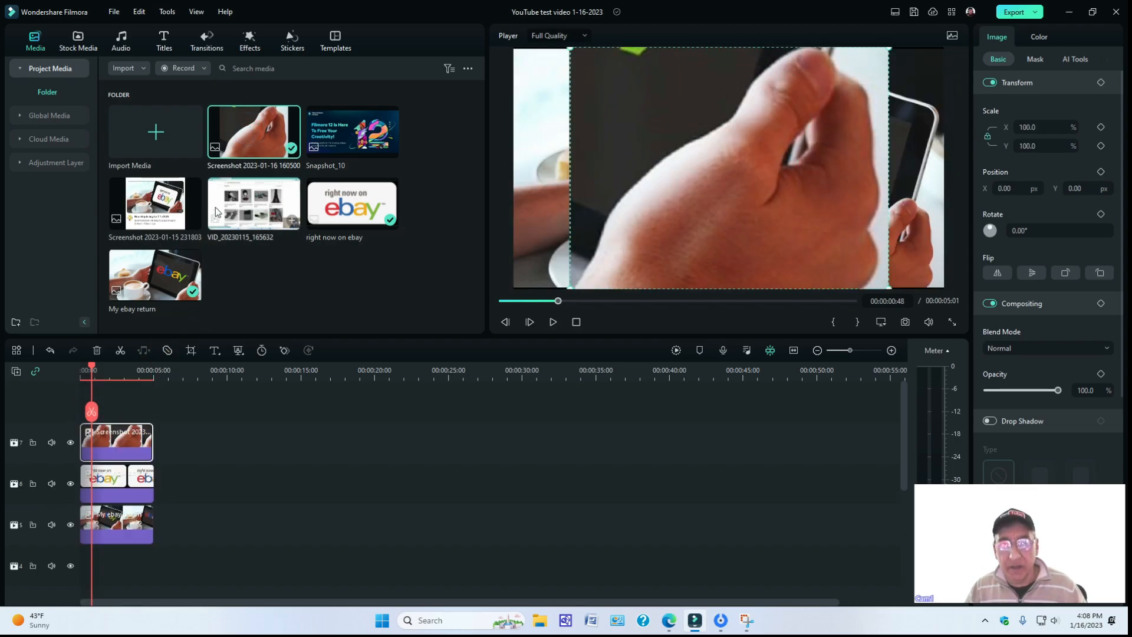
{"action": "mouse_move", "coordinate": [122, 451]}
{"action": "left_mouse_down"}
{"action": "mouse_move", "coordinate": [137, 394]}
{"action": "mouse_move", "coordinate": [132, 443]}
{"action": "left_mouse_up"}
{"action": "right_click", "coordinate": [127, 445]}
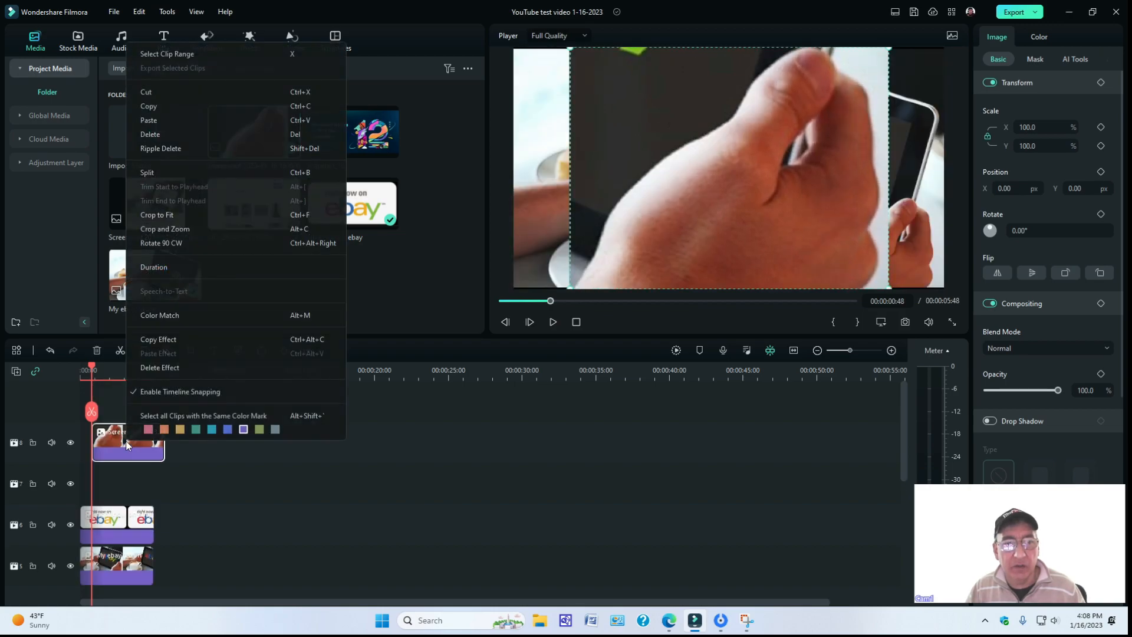
{"action": "left_click", "coordinate": [150, 97]}
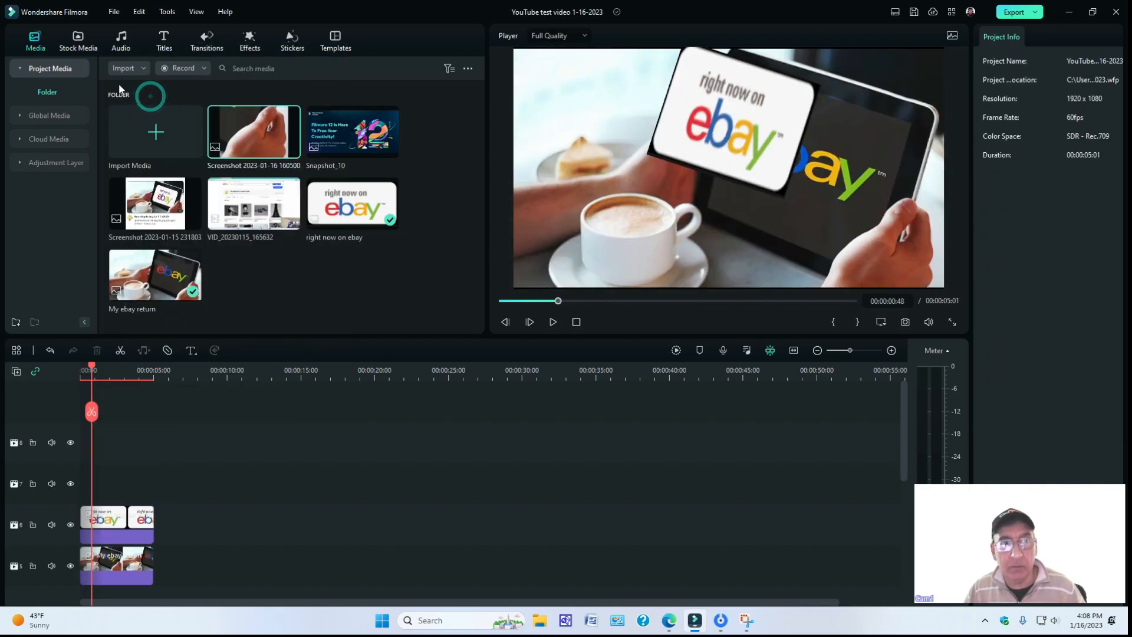
Import the background-removed hand image "My project" from Downloads into the project media.
{"action": "left_click", "coordinate": [142, 68]}
{"action": "left_click", "coordinate": [141, 86]}
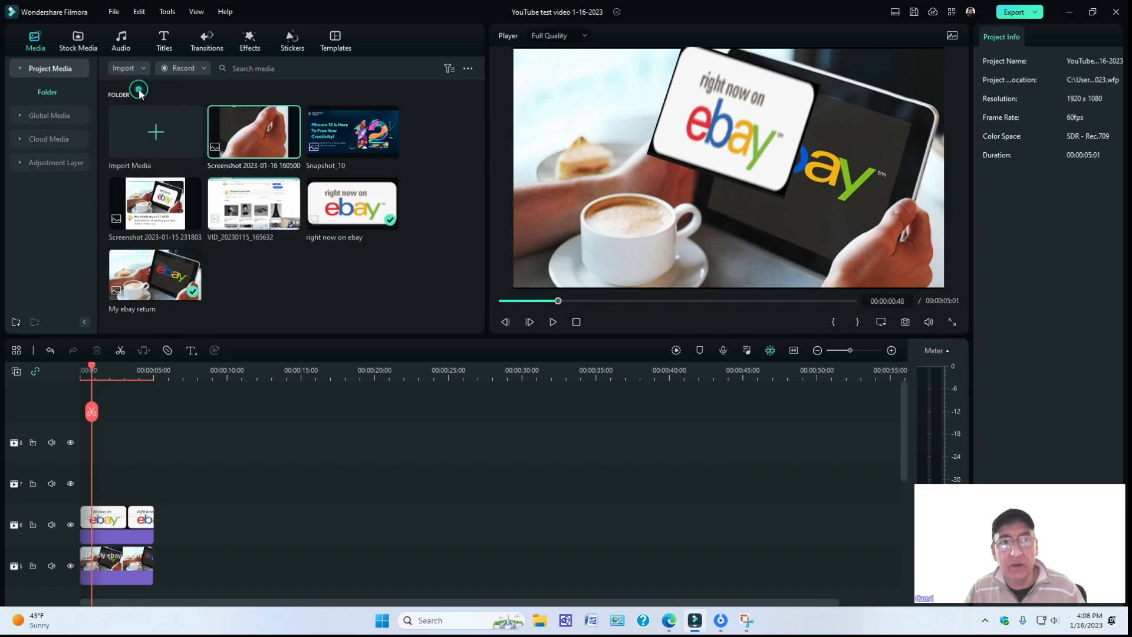
{"action": "left_click", "coordinate": [63, 201]}
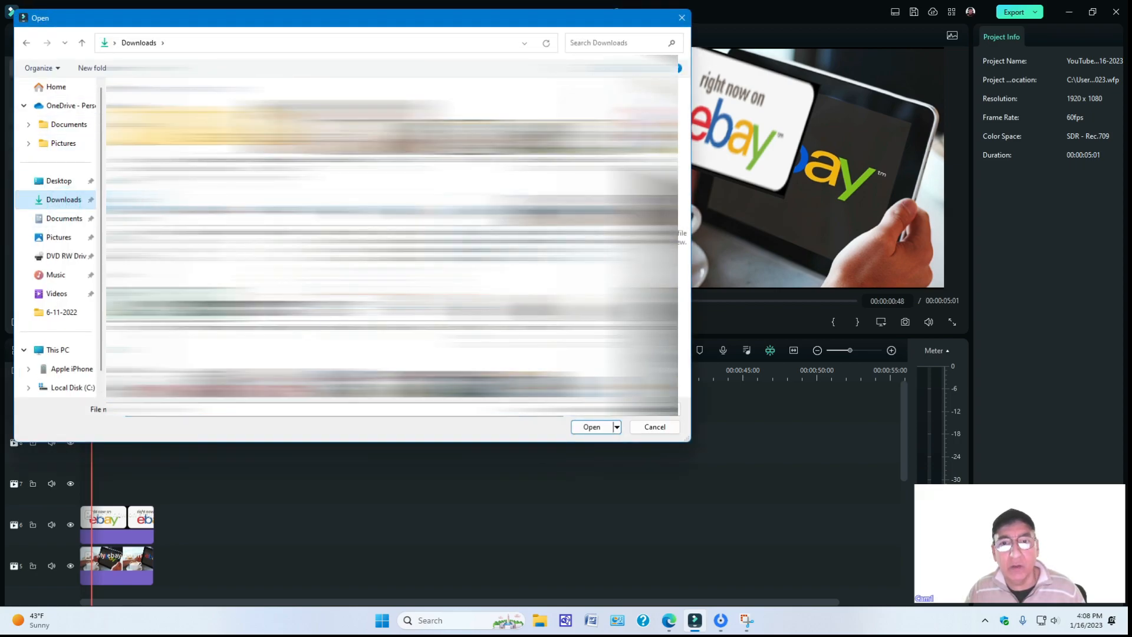
{"action": "scroll", "coordinate": [391, 237], "scroll_direction": "down", "scroll_amount": 5}
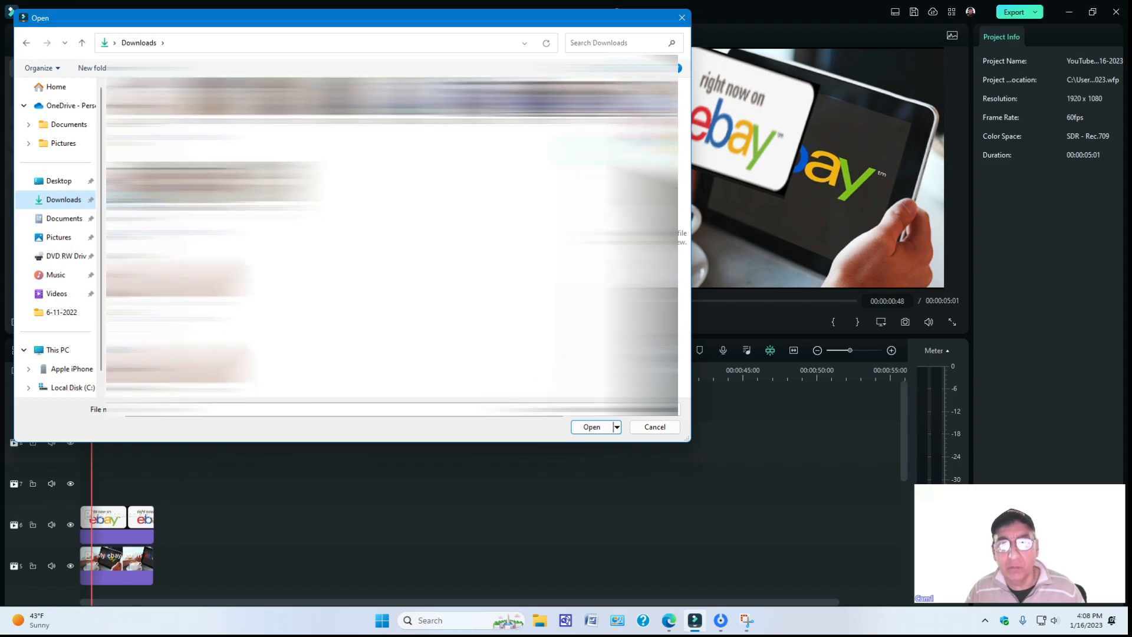
{"action": "left_click", "coordinate": [148, 359]}
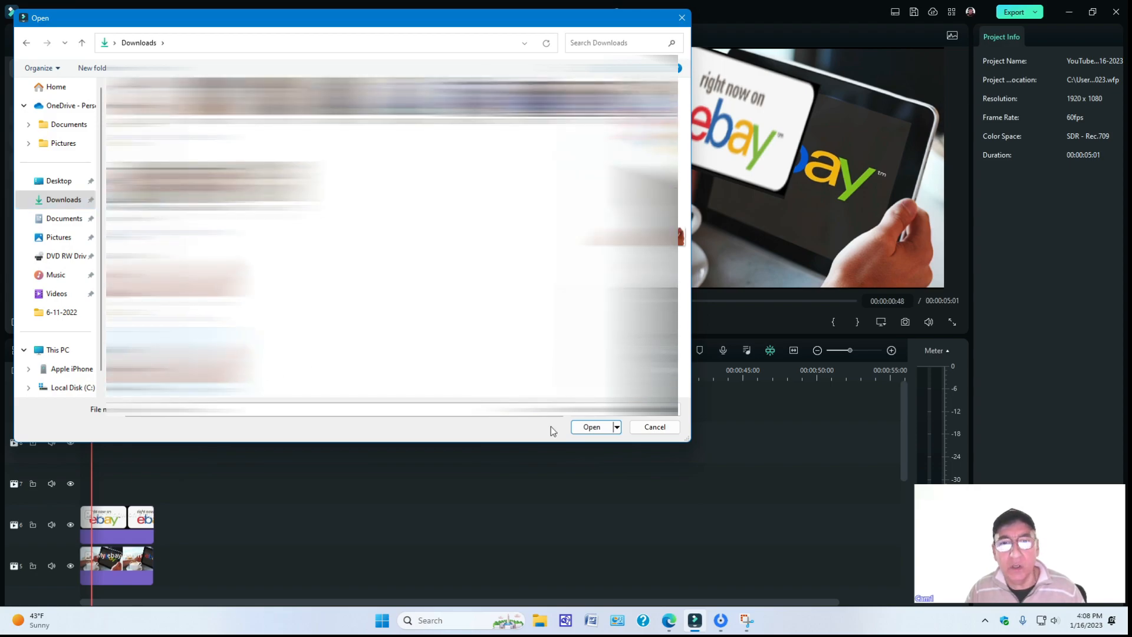
{"action": "left_click", "coordinate": [595, 435]}
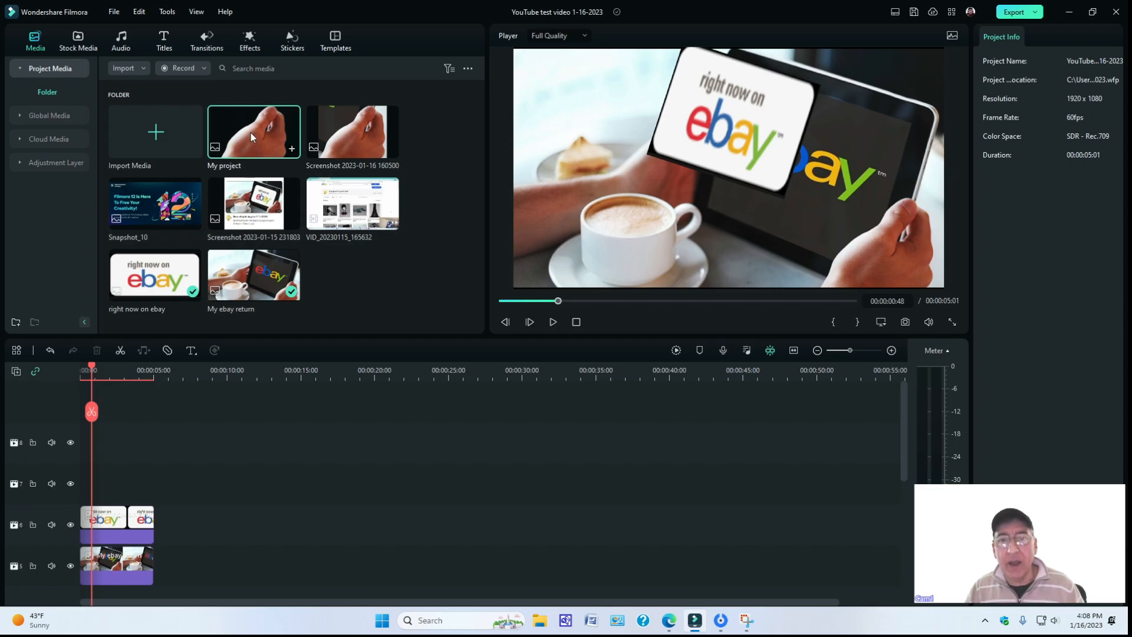
Fit the "right now on ebay" overlay to the tablet screen at about 41.4% by 69.9%, rotation 18.74°, position X 328.58, Y 16.37 px.
{"action": "left_click", "coordinate": [746, 120]}
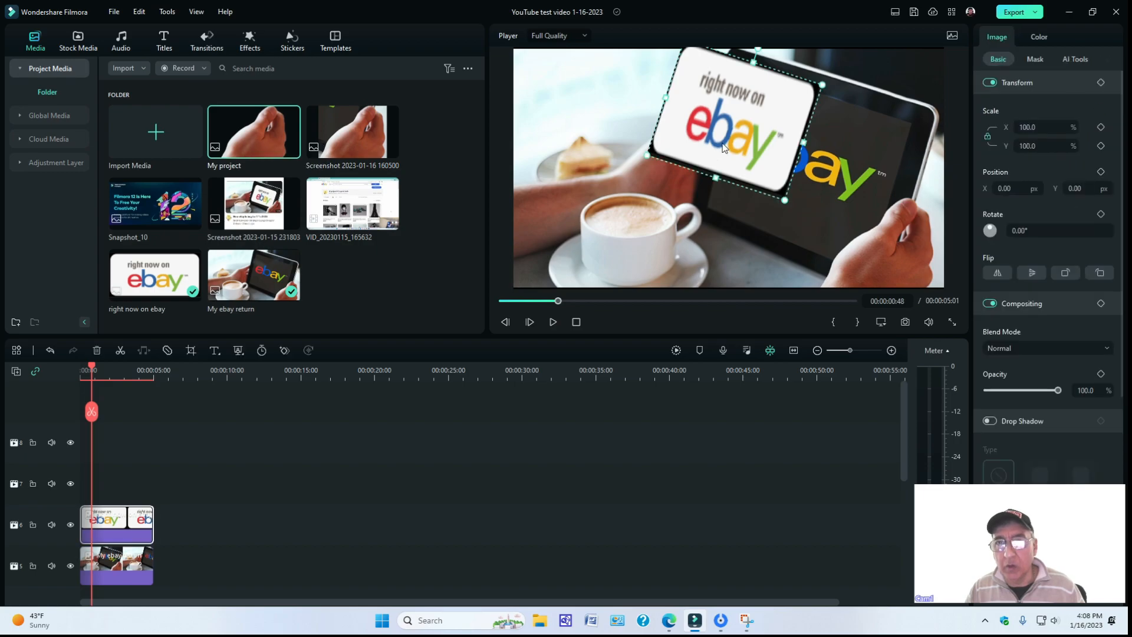
{"action": "left_click_drag", "start_coordinate": [746, 121], "coordinate": [803, 147]}
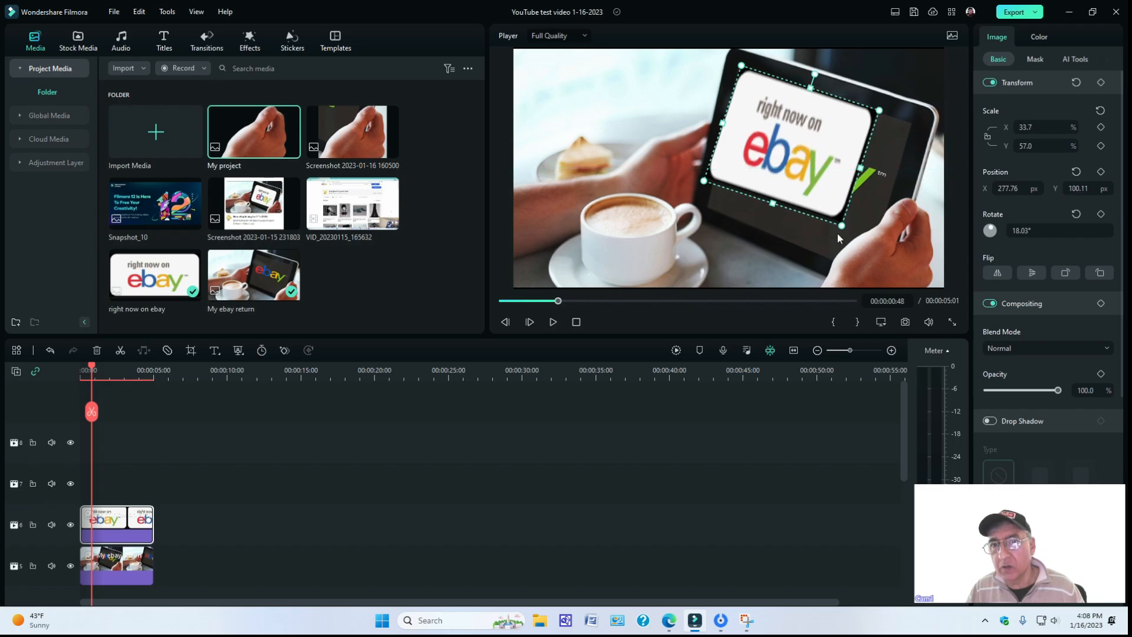
{"action": "left_click_drag", "start_coordinate": [843, 228], "coordinate": [864, 264]}
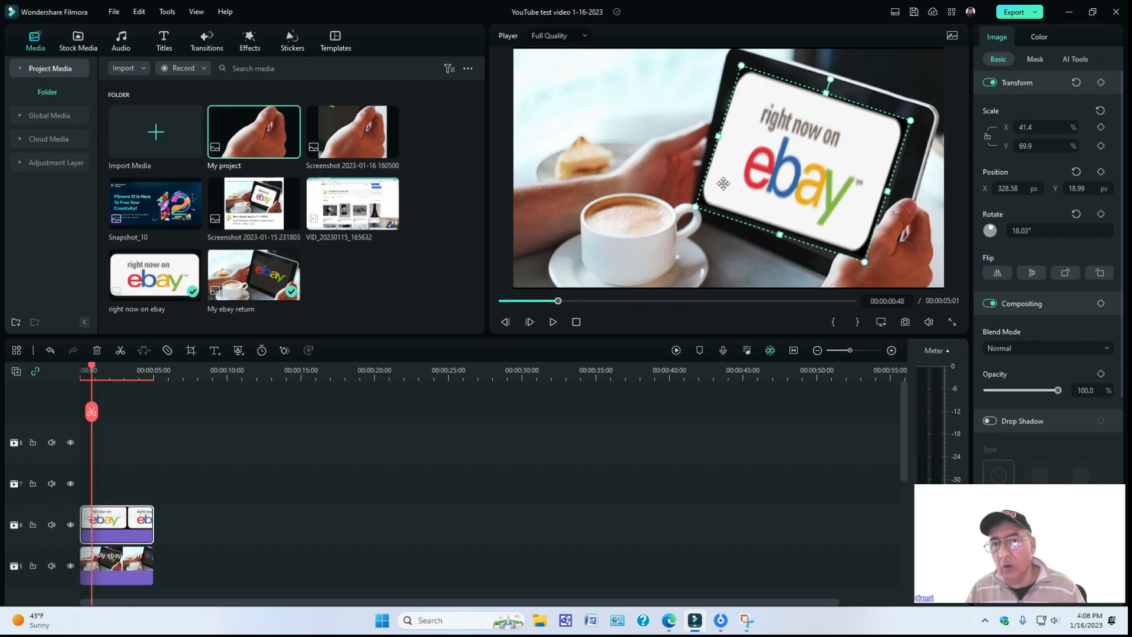
{"action": "left_click_drag", "start_coordinate": [830, 77], "coordinate": [832, 79]}
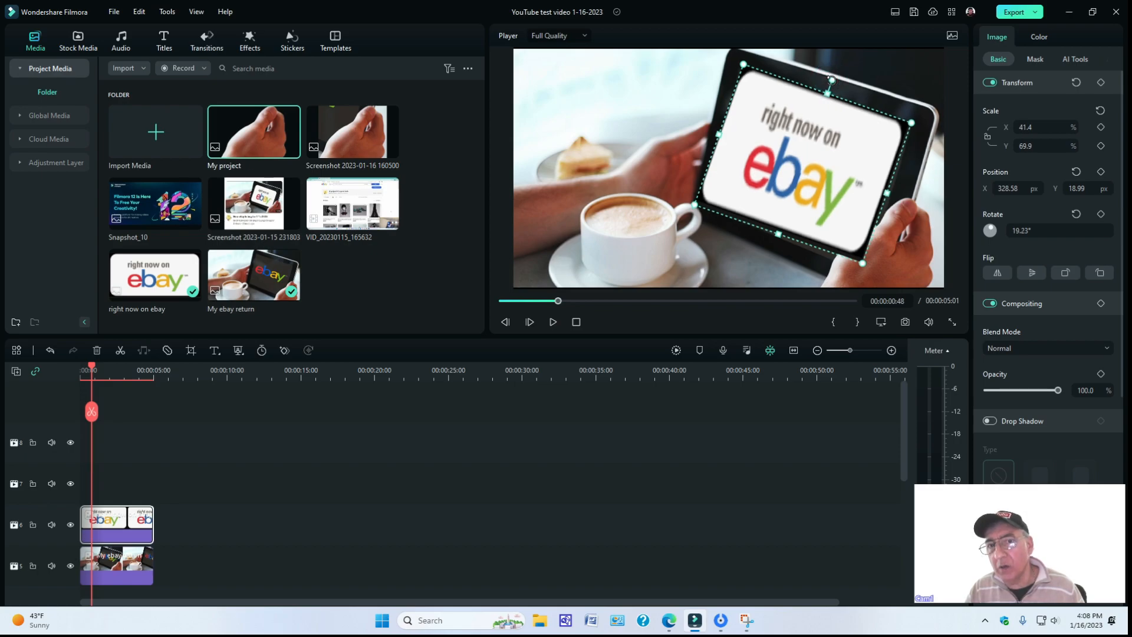
{"action": "mouse_move", "coordinate": [692, 209]}
{"action": "left_mouse_down"}
{"action": "mouse_move", "coordinate": [700, 204]}
{"action": "mouse_move", "coordinate": [690, 206]}
{"action": "left_mouse_up"}
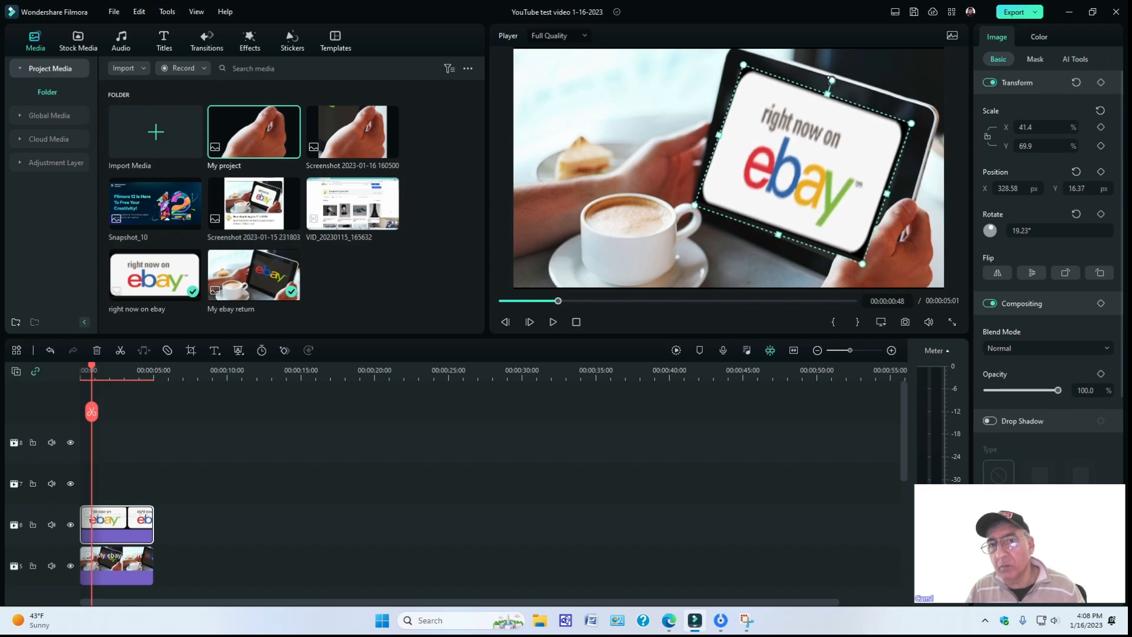
{"action": "left_click_drag", "start_coordinate": [831, 81], "coordinate": [830, 80]}
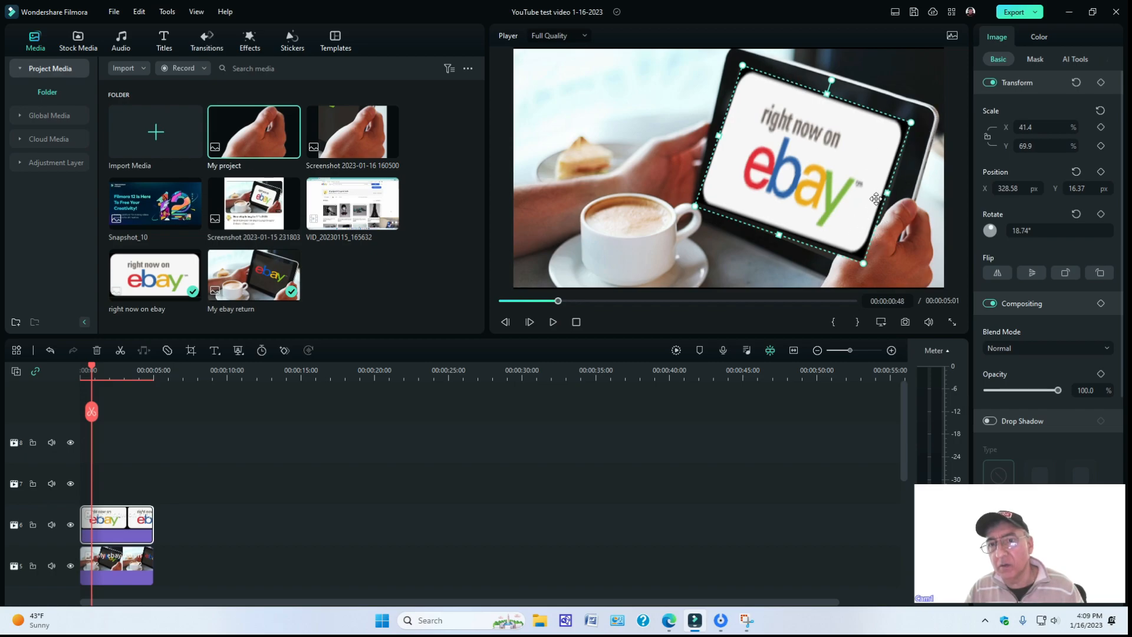
Widen the "right now on ebay" overlay to about 42.1% horizontal scale, at position X 335.24, Y 14.11 px.
{"action": "left_click_drag", "start_coordinate": [887, 193], "coordinate": [891, 192]}
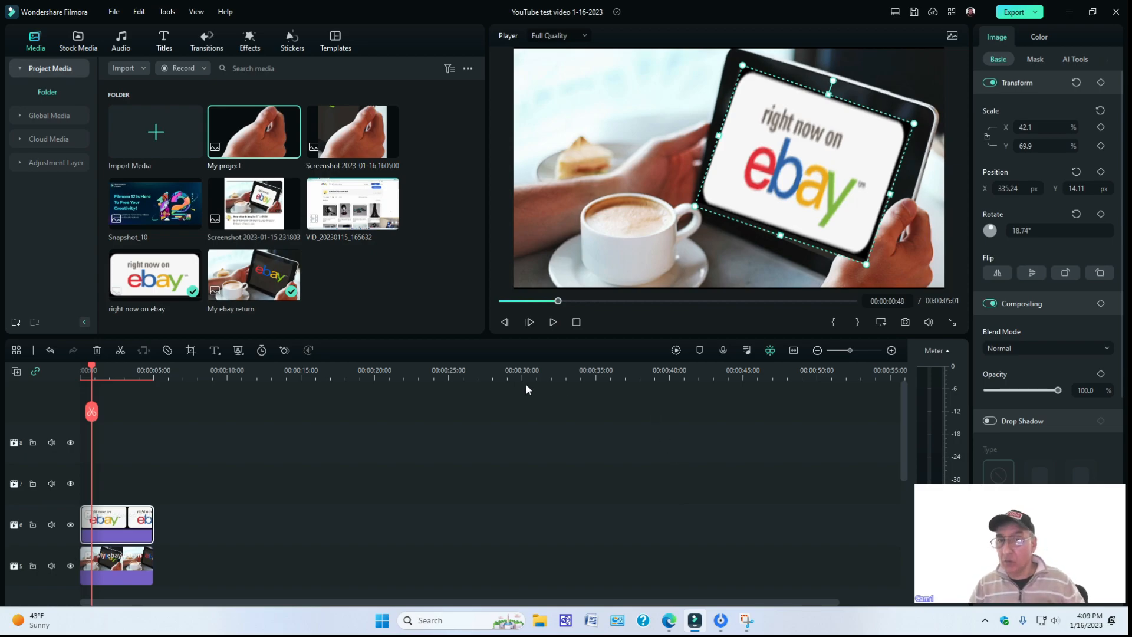
{"action": "left_click", "coordinate": [611, 489]}
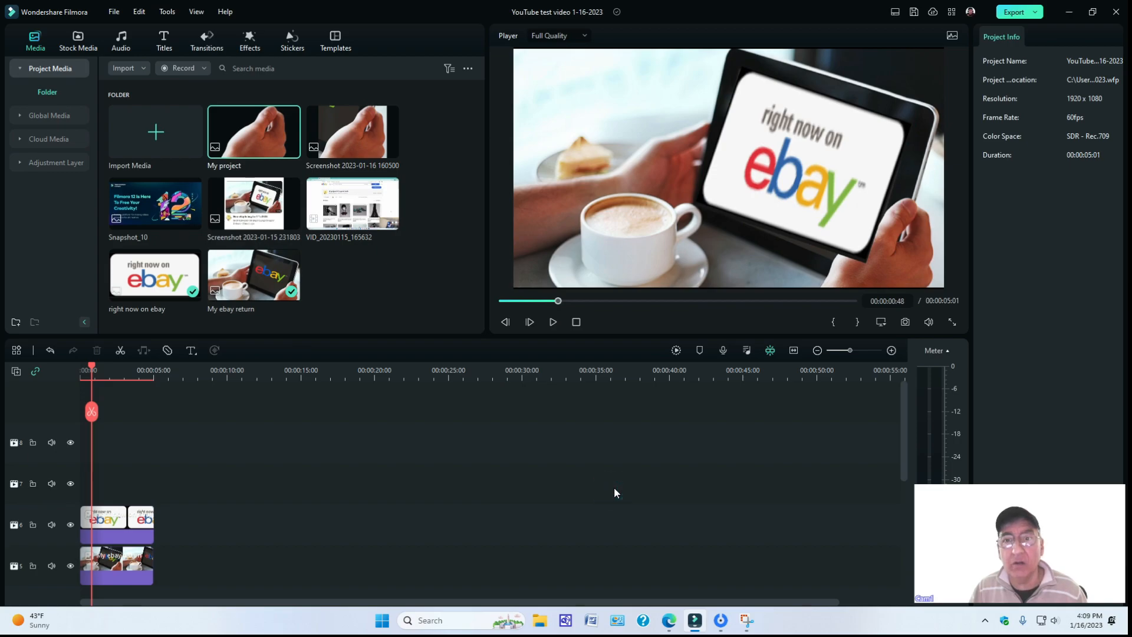
Add the "My project" hand cutout on track 7 and fit it over the right hand at about 39.3% scale, position X 650.94, Y -327.82 px.
{"action": "left_click_drag", "start_coordinate": [261, 141], "coordinate": [80, 471]}
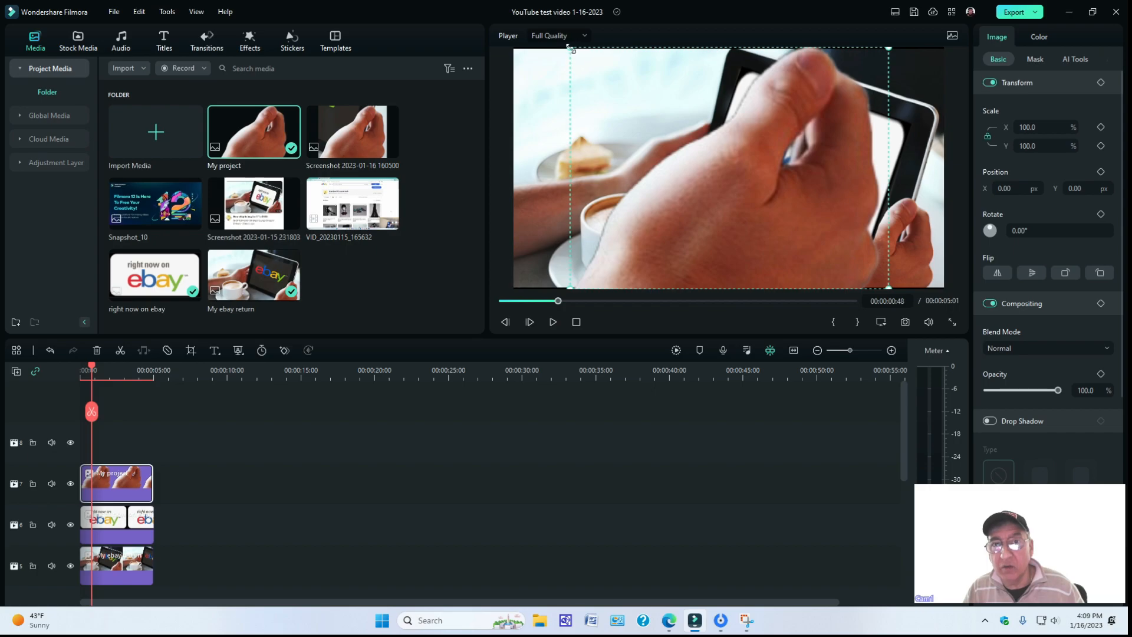
{"action": "left_click_drag", "start_coordinate": [571, 49], "coordinate": [767, 213]}
{"action": "left_click_drag", "start_coordinate": [826, 242], "coordinate": [850, 255]}
{"action": "mouse_move", "coordinate": [803, 205]}
{"action": "left_mouse_down"}
{"action": "mouse_move", "coordinate": [855, 239]}
{"action": "mouse_move", "coordinate": [784, 198]}
{"action": "mouse_move", "coordinate": [796, 207]}
{"action": "left_mouse_up"}
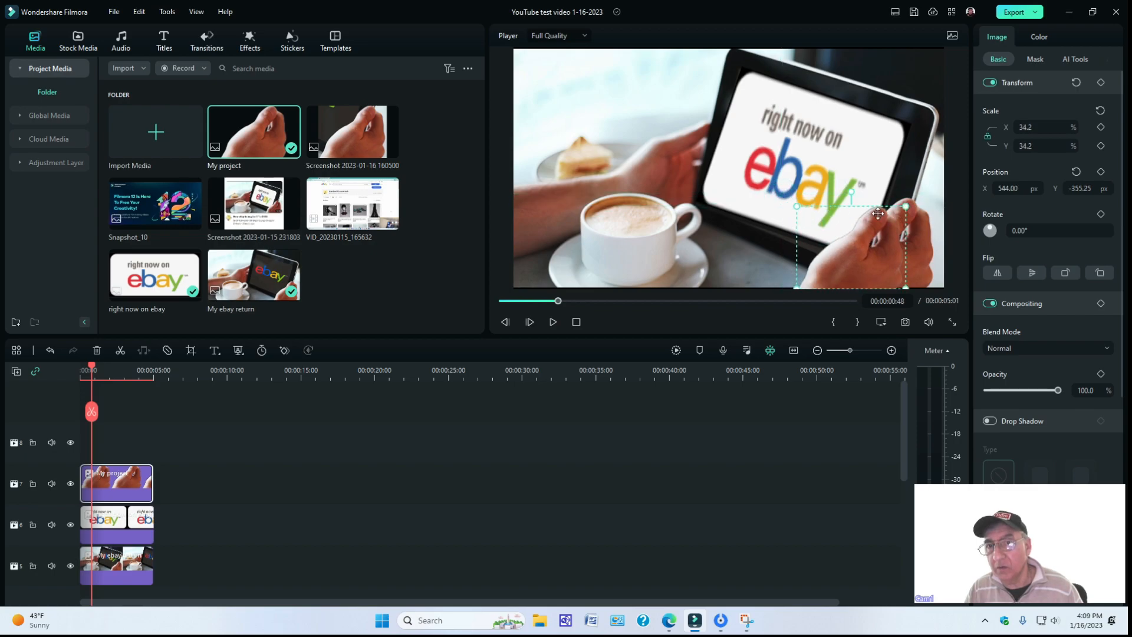
{"action": "left_click_drag", "start_coordinate": [906, 206], "coordinate": [921, 194]}
{"action": "left_click_drag", "start_coordinate": [888, 233], "coordinate": [903, 235]}
{"action": "left_click", "coordinate": [840, 468]}
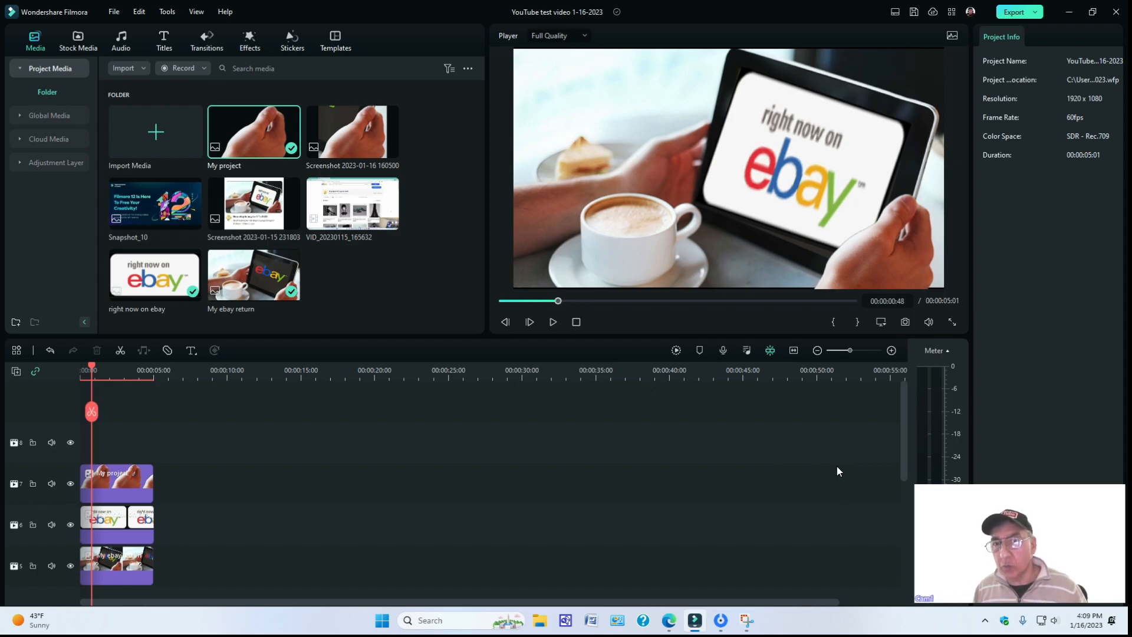
Stretch the eBay overlay's lower edge to about 73.0% vertical scale, at position X 330.56, Y 0.33 px.
{"action": "left_click", "coordinate": [817, 240]}
{"action": "left_click", "coordinate": [761, 233]}
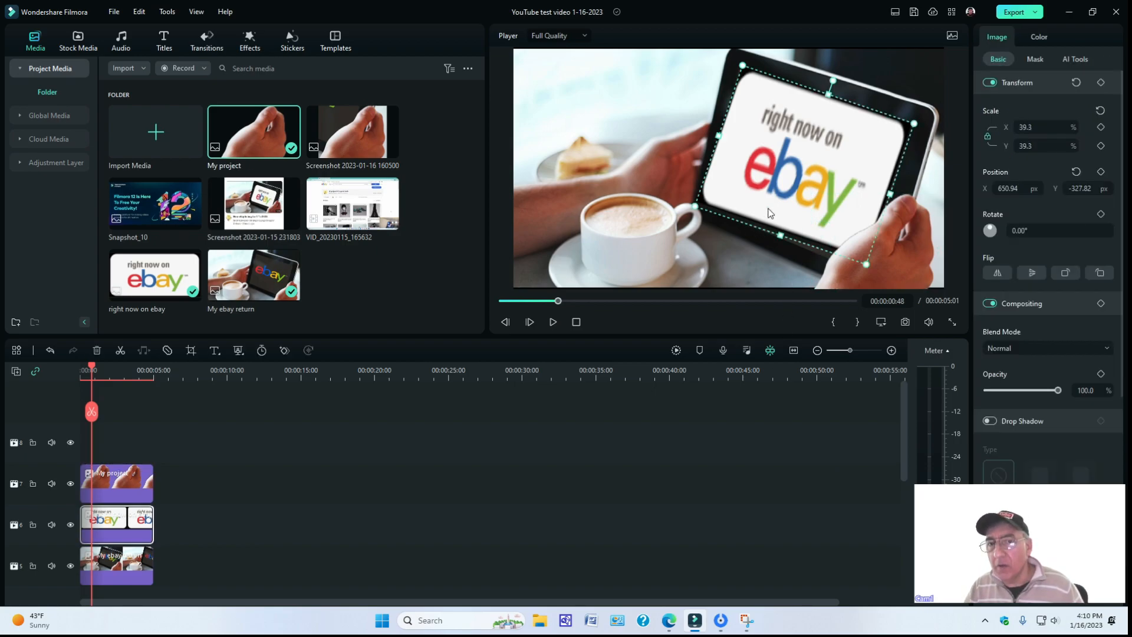
{"action": "left_click_drag", "start_coordinate": [779, 236], "coordinate": [778, 242]}
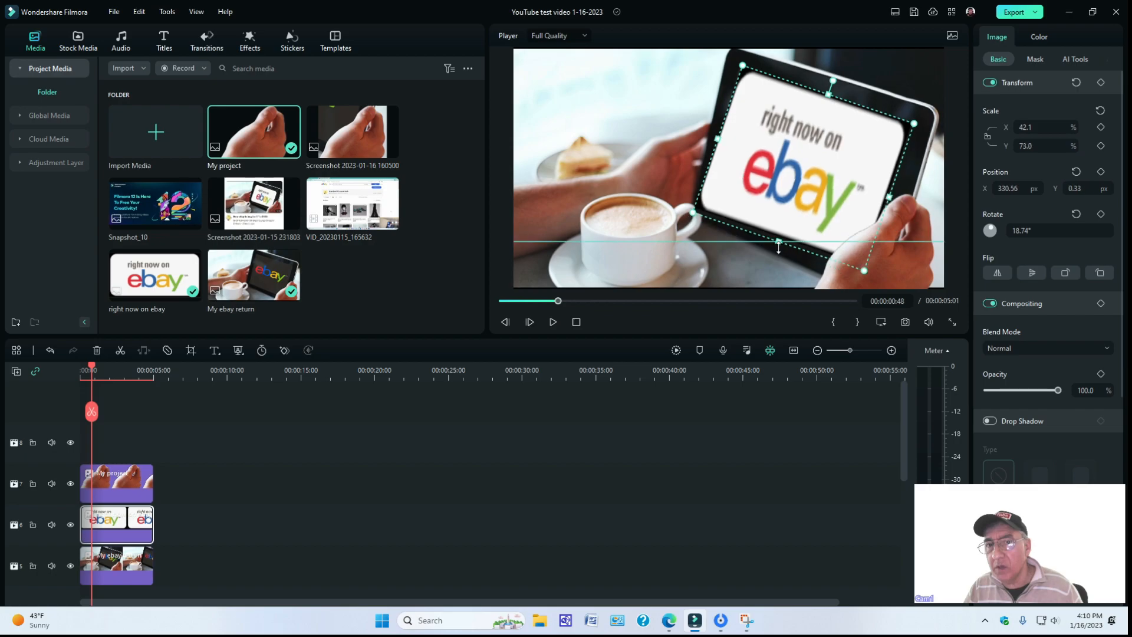
{"action": "left_click", "coordinate": [778, 291]}
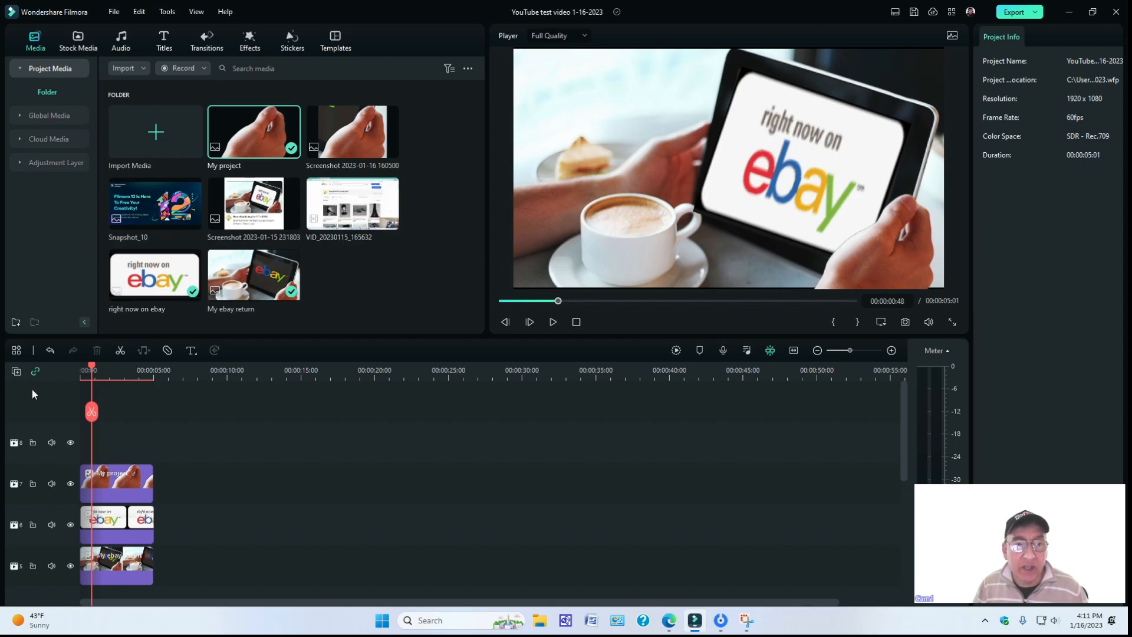
Split all three tracks at 00:00:00:13 and ripple delete the short opening pieces.
{"action": "left_click_drag", "start_coordinate": [91, 370], "coordinate": [77, 366]}
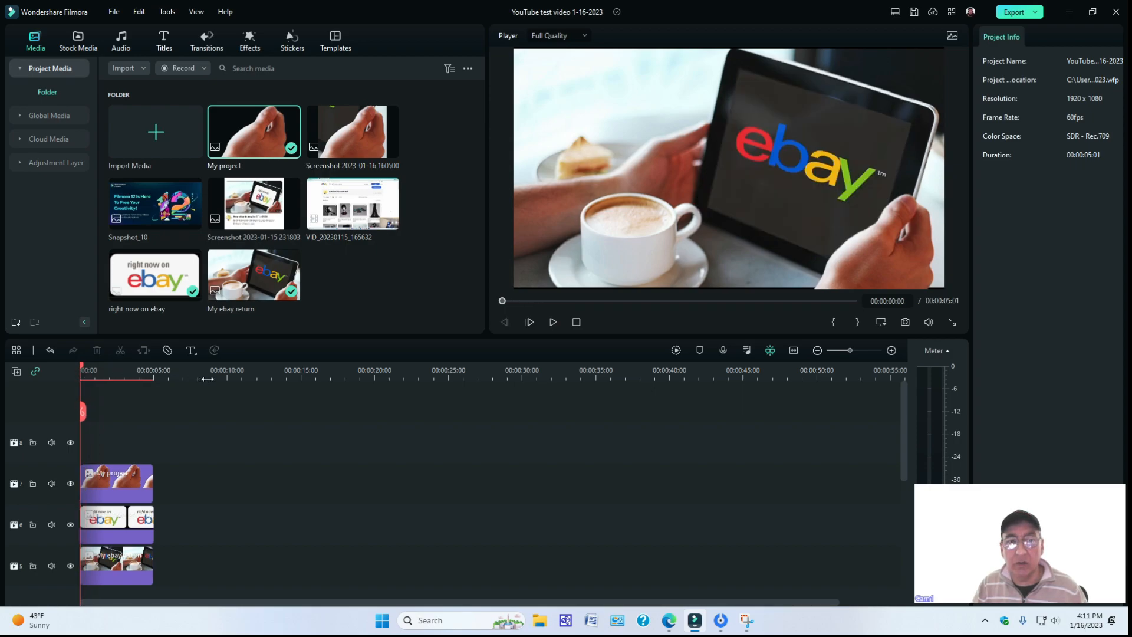
{"action": "scroll", "coordinate": [202, 374], "scroll_direction": "up", "scroll_amount": 5}
{"action": "left_click_drag", "start_coordinate": [83, 369], "coordinate": [109, 371]}
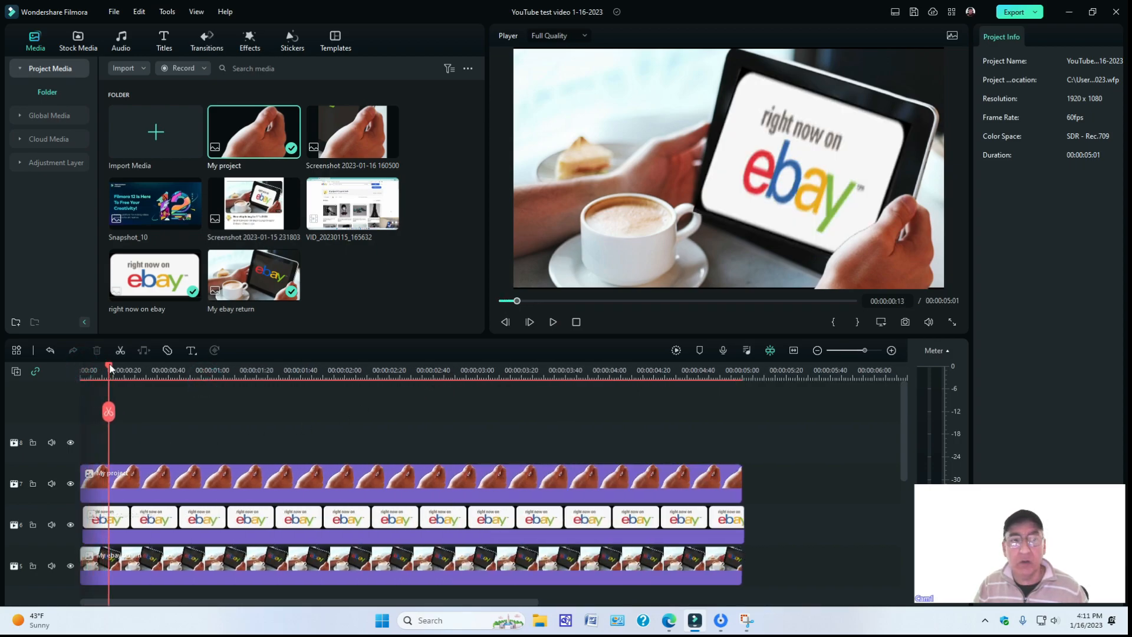
{"action": "left_click", "coordinate": [109, 410]}
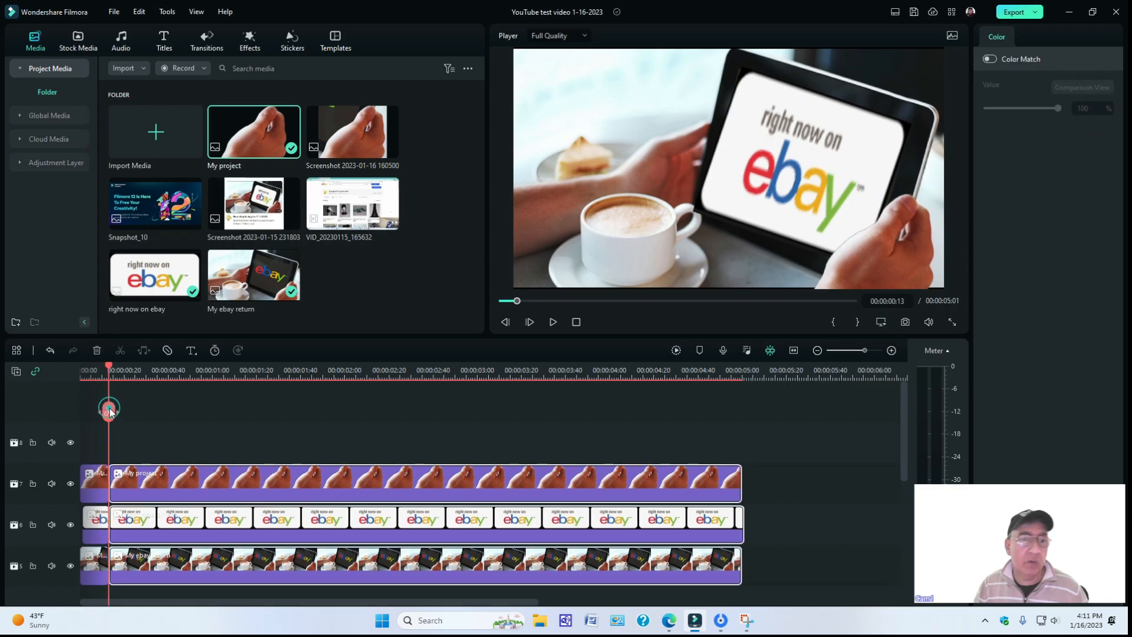
{"action": "left_click", "coordinate": [92, 479]}
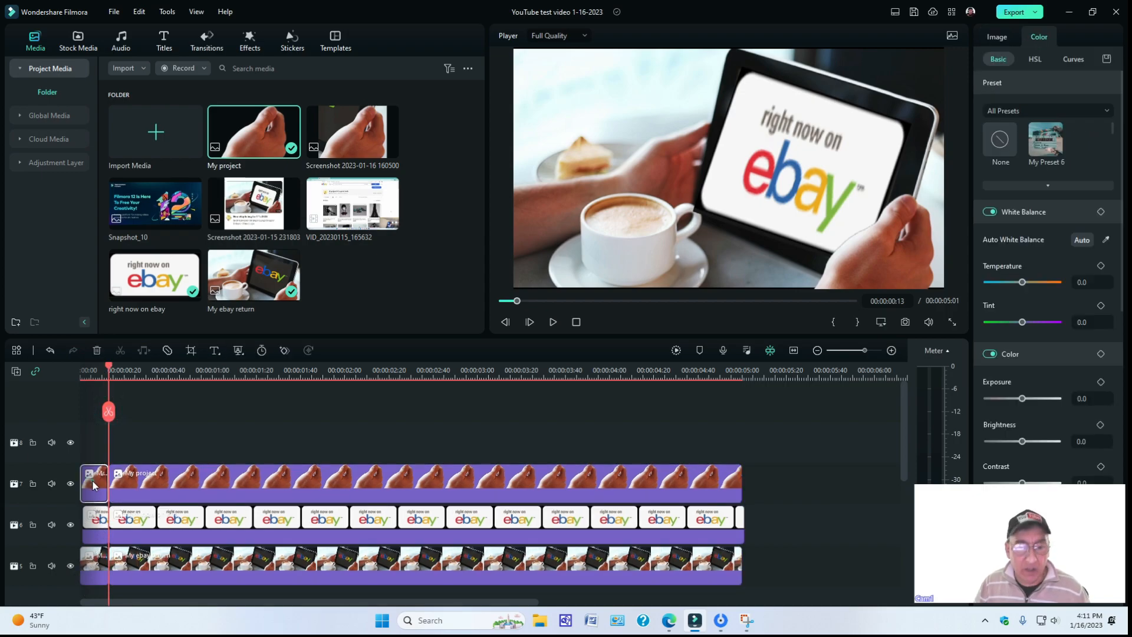
{"action": "left_click", "coordinate": [90, 525], "text": "ctrl"}
{"action": "left_click", "coordinate": [90, 568], "text": "ctrl"}
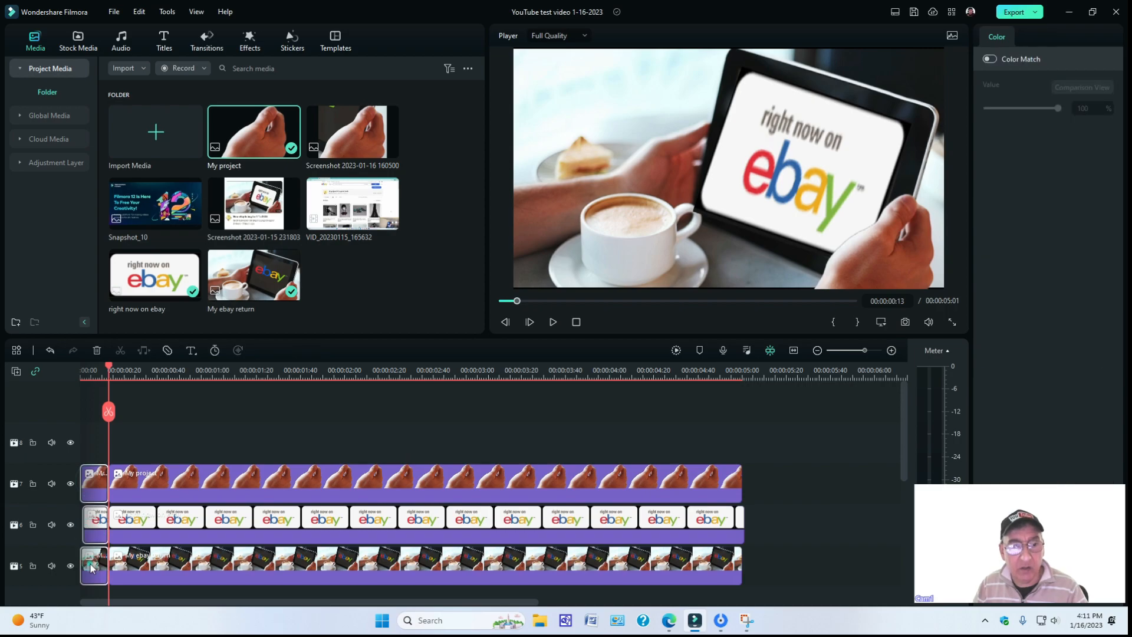
{"action": "right_click", "coordinate": [91, 568]}
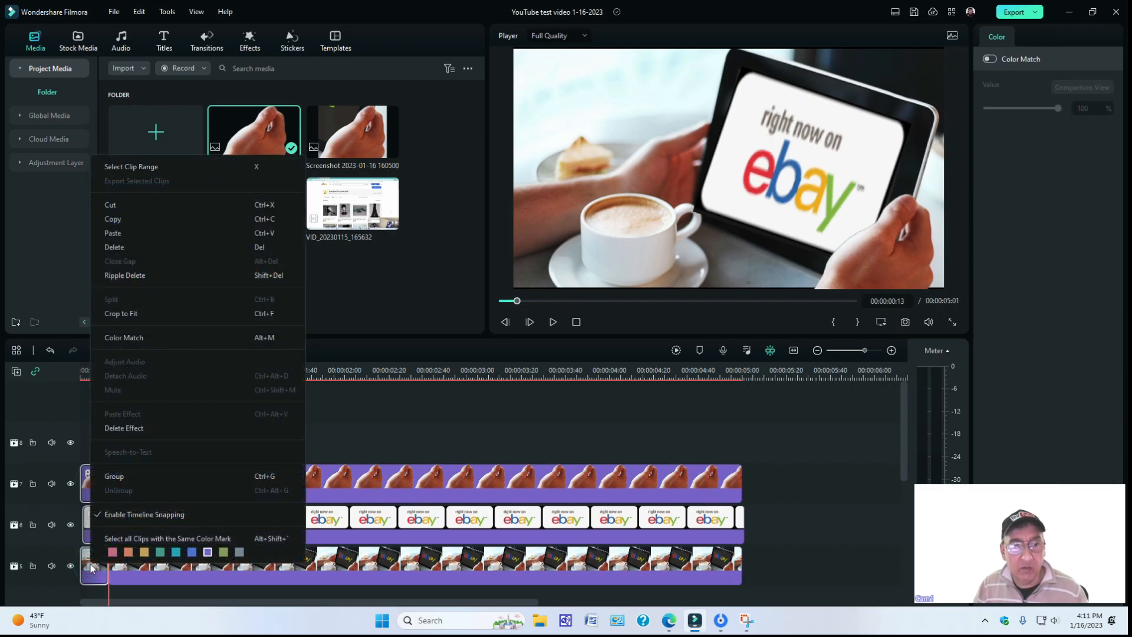
{"action": "left_click", "coordinate": [122, 277]}
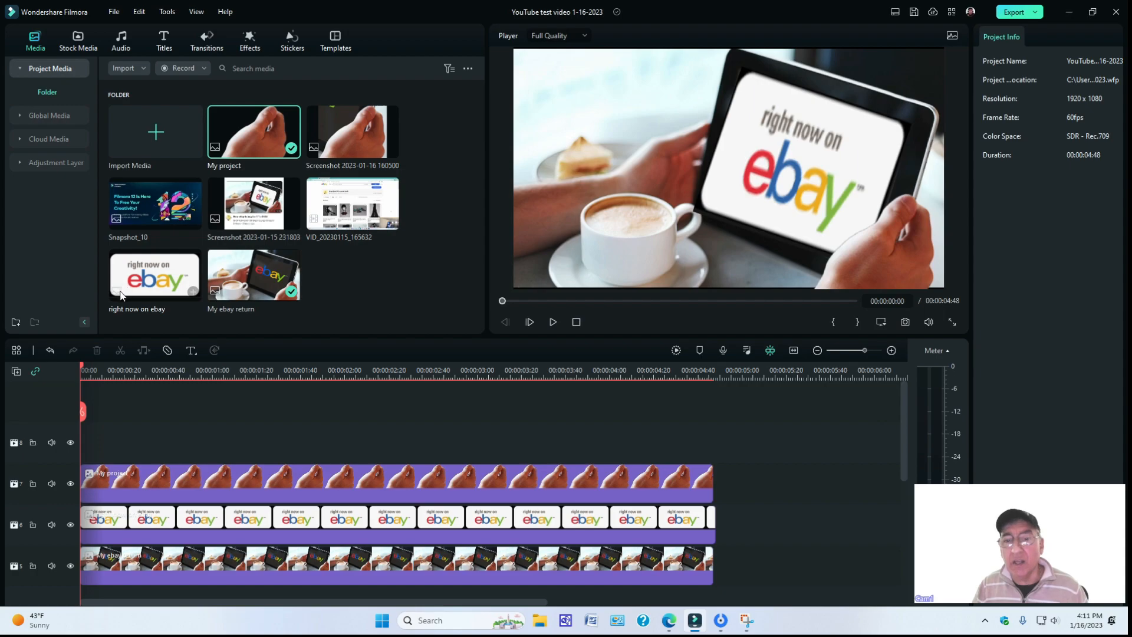
Save a PNG snapshot of the composite frame at the start of the timeline in the Snapshot folder.
{"action": "left_click_drag", "start_coordinate": [626, 376], "coordinate": [465, 367]}
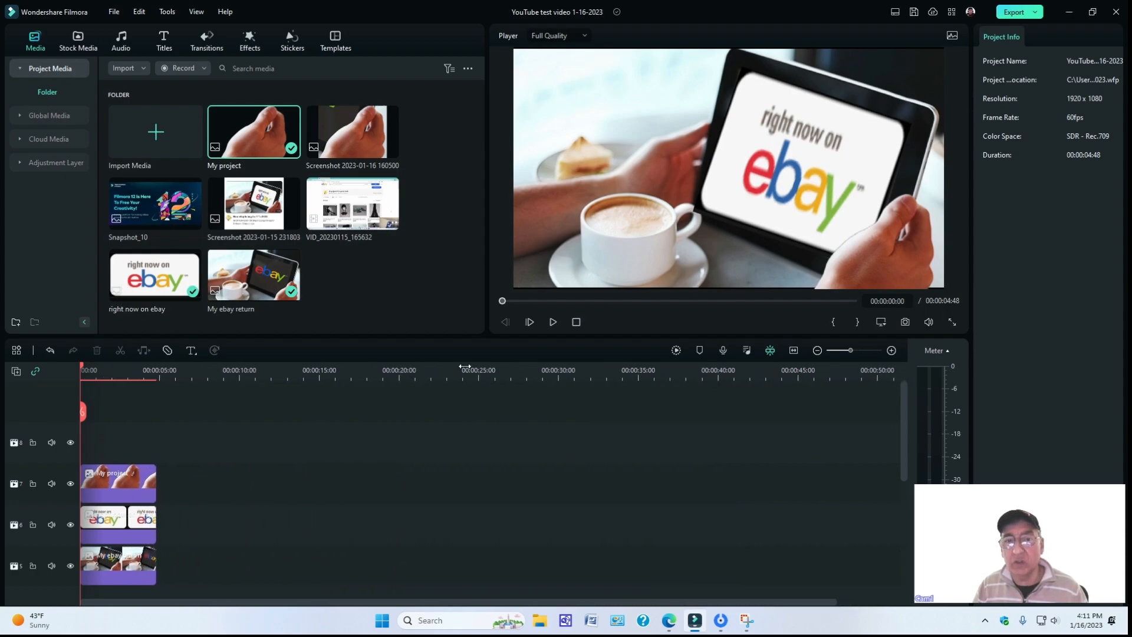
{"action": "left_click", "coordinate": [904, 323]}
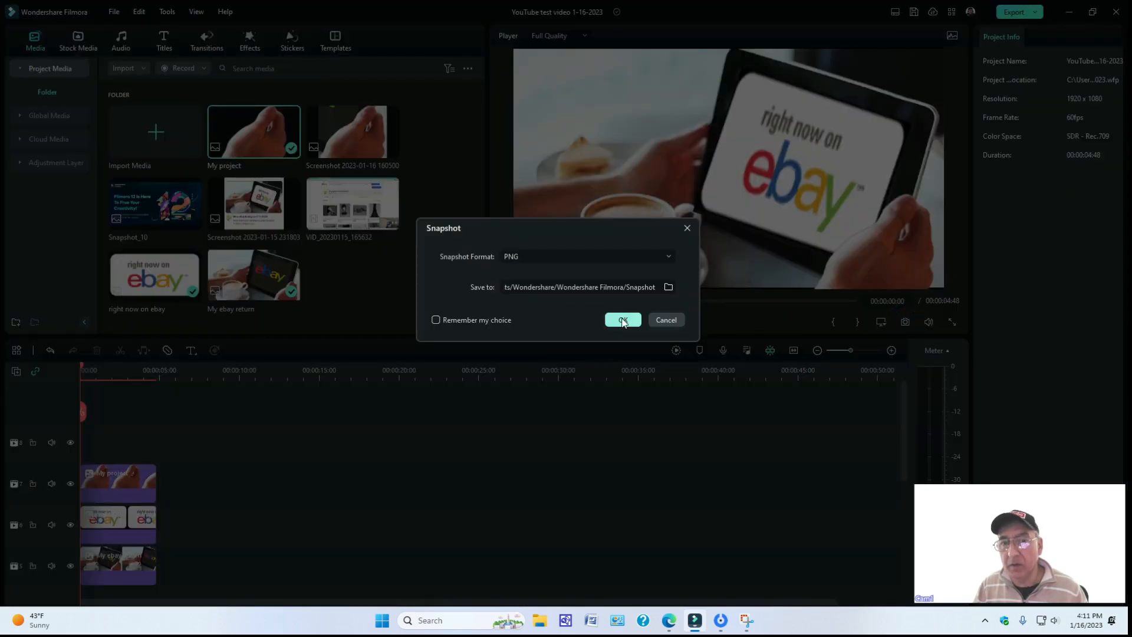
{"action": "left_click", "coordinate": [625, 320]}
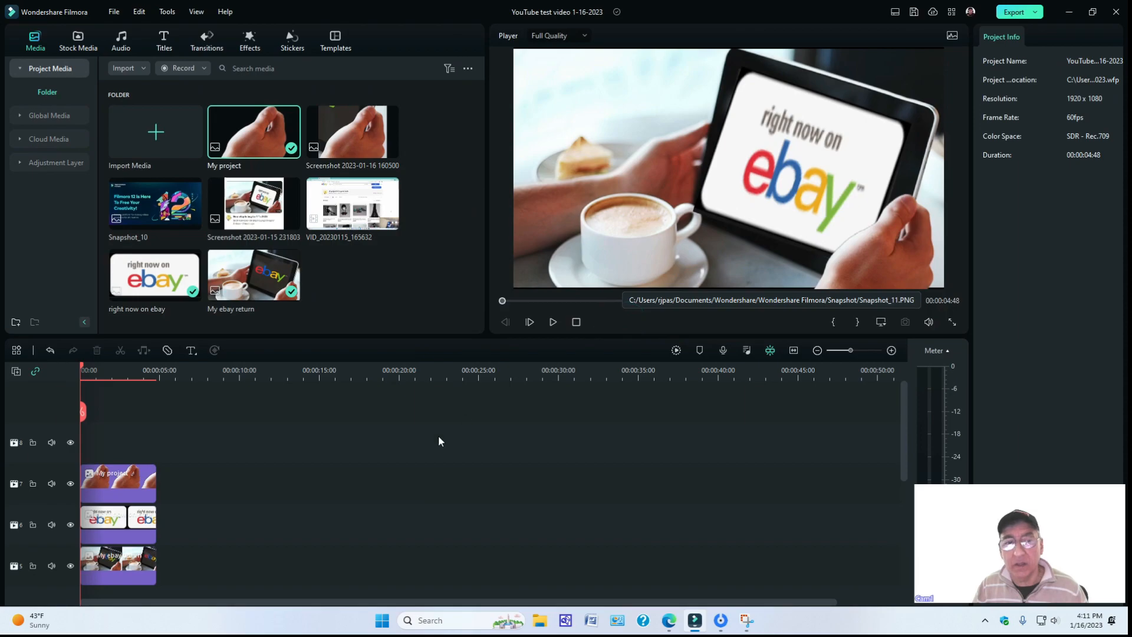
Replace the three layered clips on the timeline with Snapshot_11 followed by the video VID_20230115_165632 on track 8.
{"action": "left_click_drag", "start_coordinate": [190, 592], "coordinate": [79, 407]}
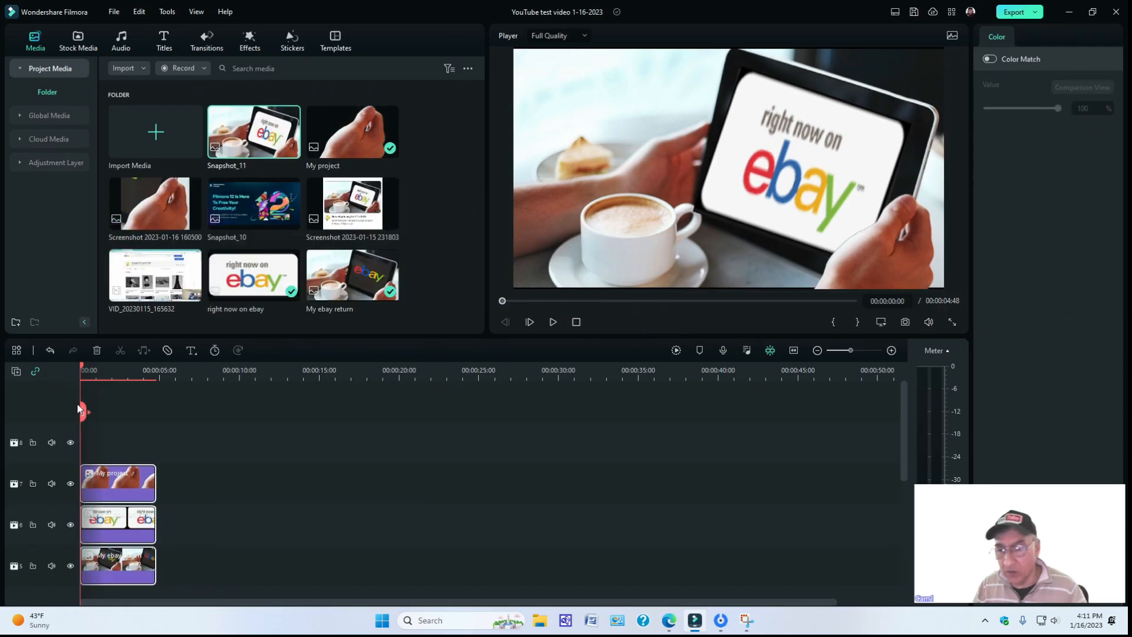
{"action": "key", "text": "Delete"}
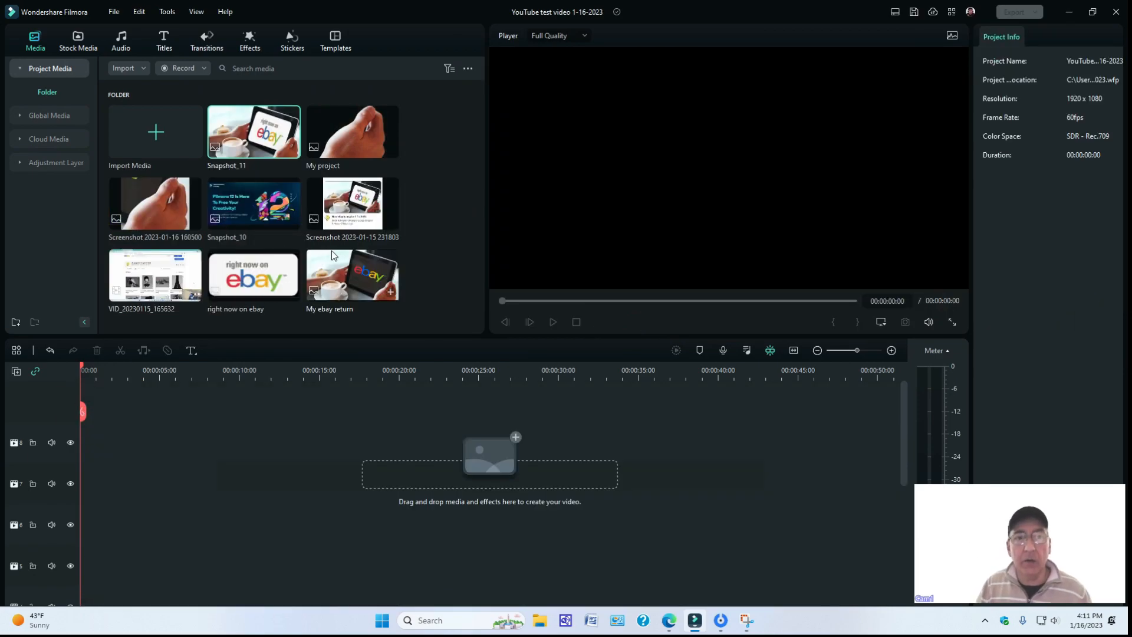
{"action": "left_click_drag", "start_coordinate": [250, 126], "coordinate": [90, 427]}
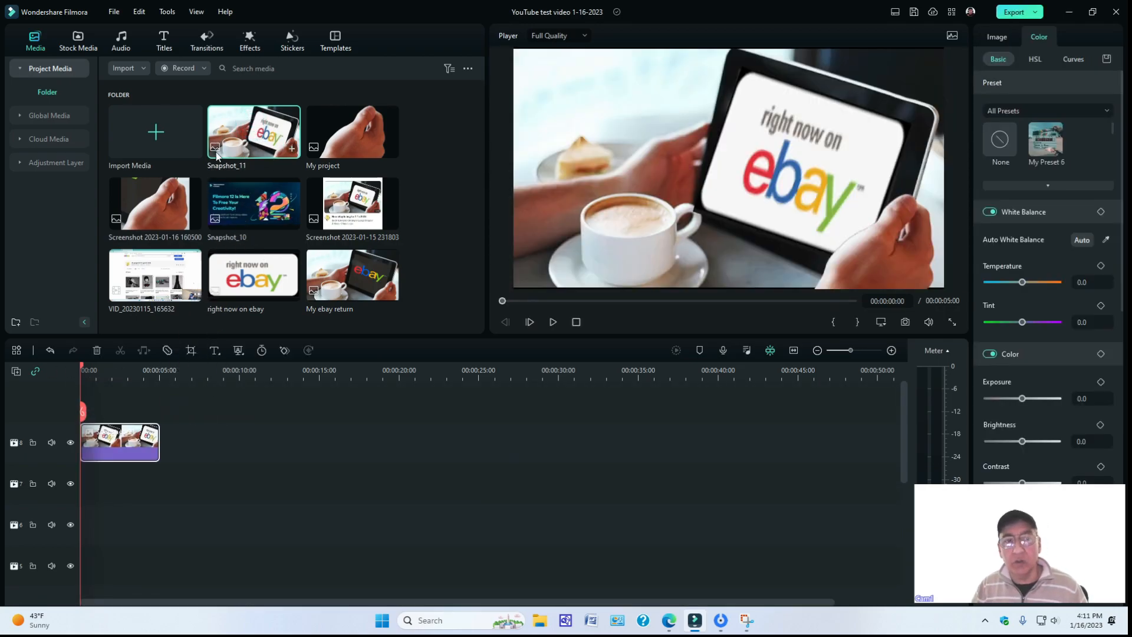
{"action": "left_click_drag", "start_coordinate": [159, 276], "coordinate": [170, 451]}
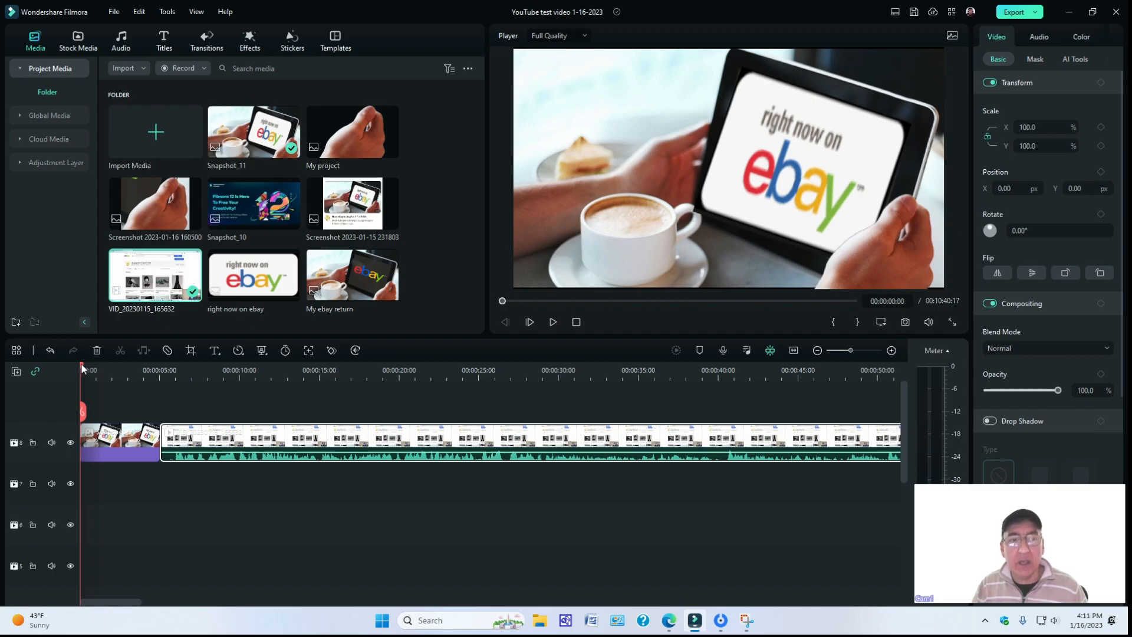
Shorten the Snapshot_11 clip by splitting it at about 00:00:02:30 and ripple deleting its second part.
{"action": "mouse_move", "coordinate": [81, 367]}
{"action": "left_mouse_down"}
{"action": "mouse_move", "coordinate": [151, 366]}
{"action": "mouse_move", "coordinate": [74, 363]}
{"action": "left_mouse_up"}
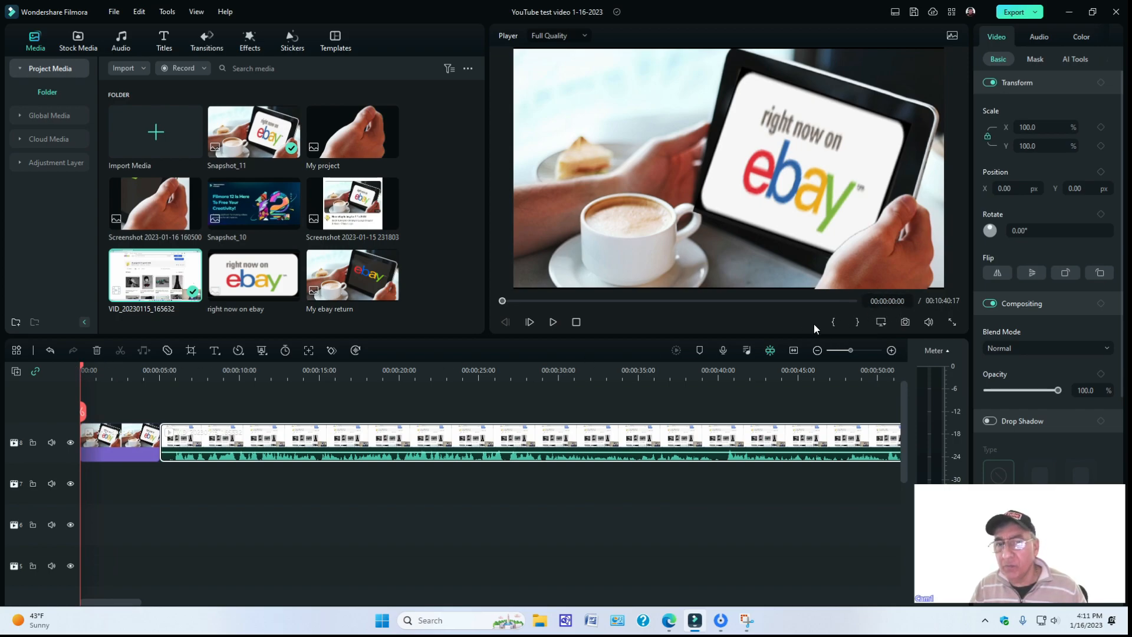
{"action": "left_click", "coordinate": [85, 368]}
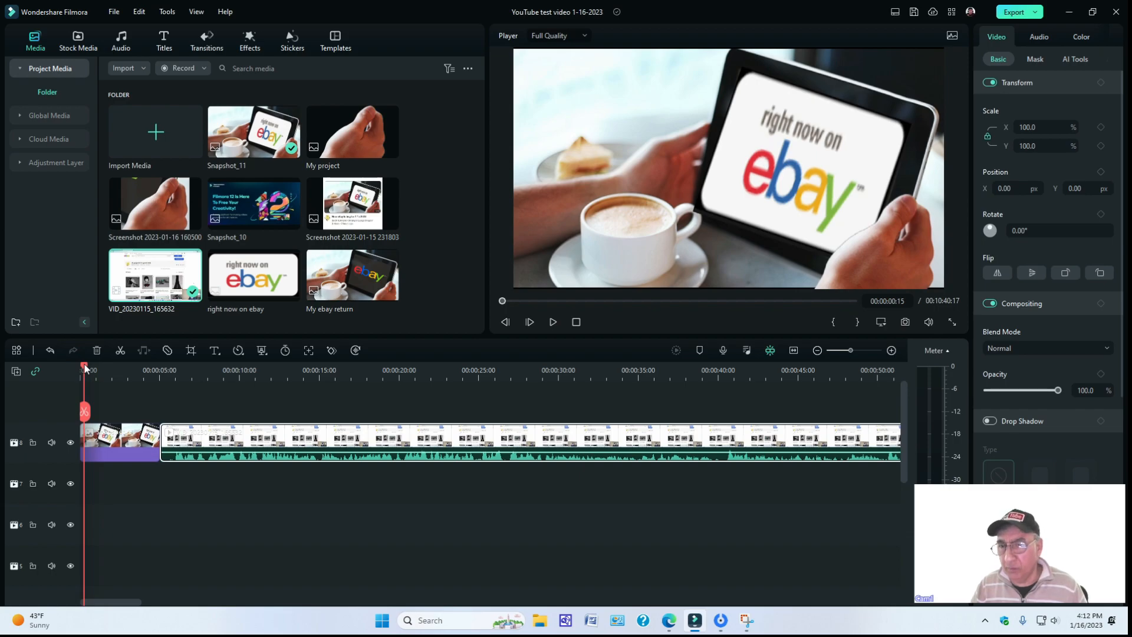
{"action": "left_click_drag", "start_coordinate": [86, 366], "coordinate": [126, 380]}
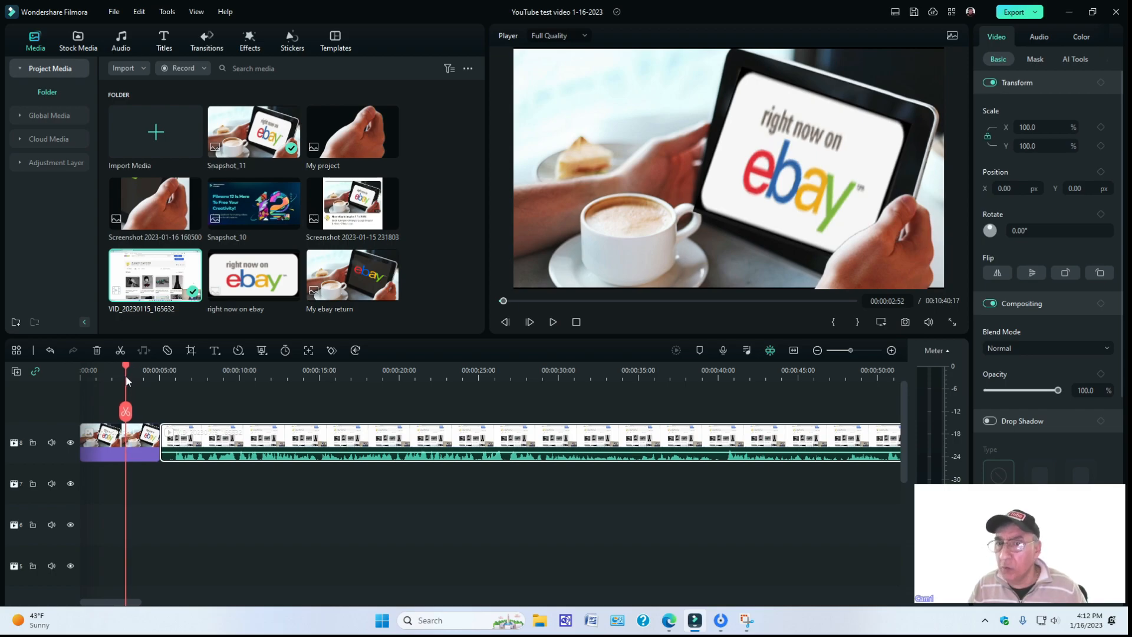
{"action": "left_click_drag", "start_coordinate": [126, 376], "coordinate": [119, 376]}
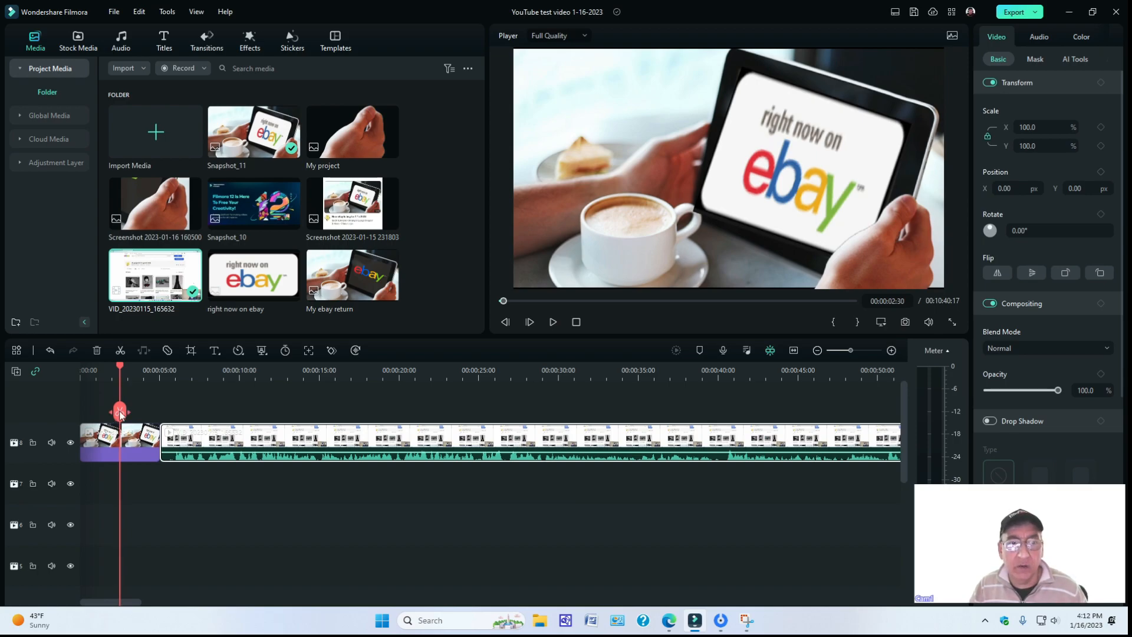
{"action": "left_click", "coordinate": [119, 412]}
{"action": "mouse_move", "coordinate": [119, 412]}
{"action": "left_mouse_down"}
{"action": "mouse_move", "coordinate": [132, 411]}
{"action": "mouse_move", "coordinate": [118, 409]}
{"action": "mouse_move", "coordinate": [116, 377]}
{"action": "left_mouse_up"}
{"action": "left_click", "coordinate": [121, 367]}
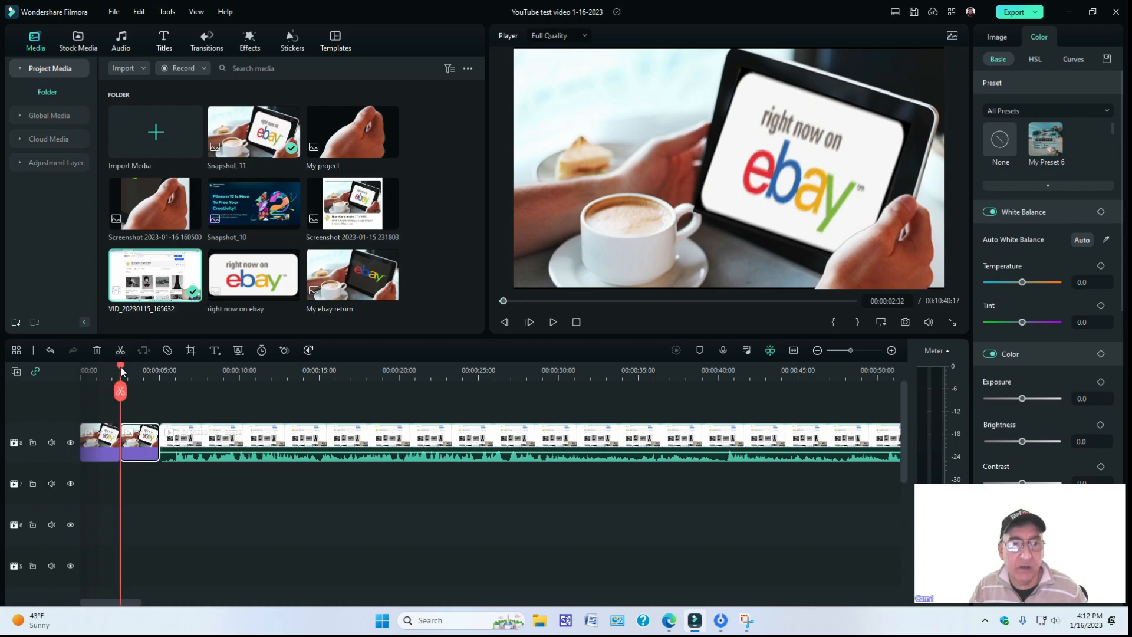
{"action": "right_click", "coordinate": [135, 436]}
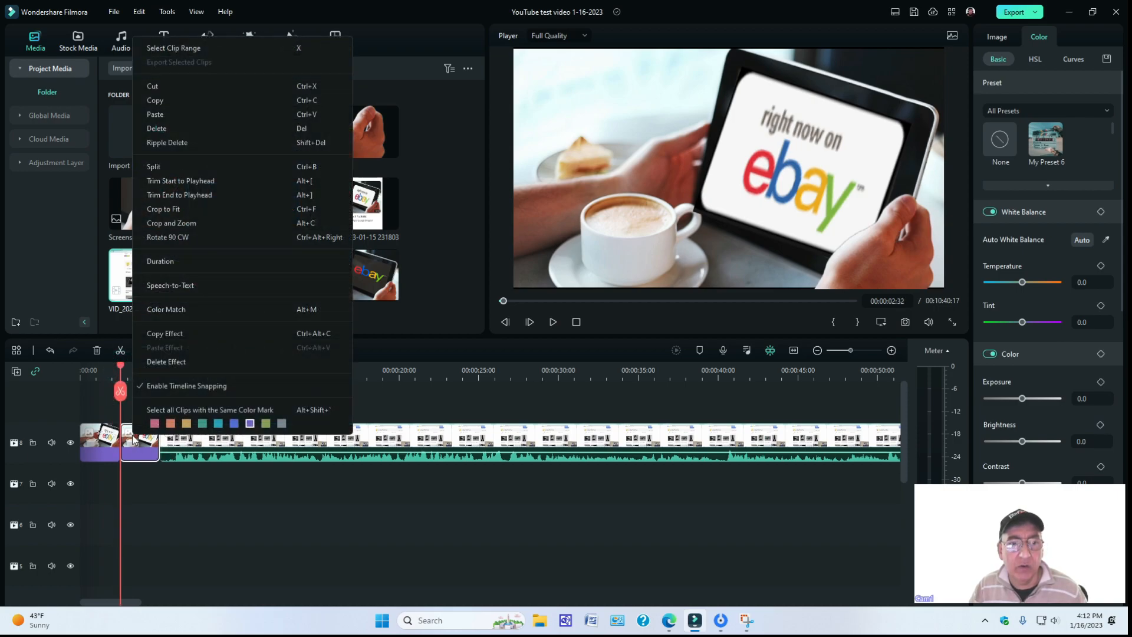
{"action": "left_click", "coordinate": [161, 142]}
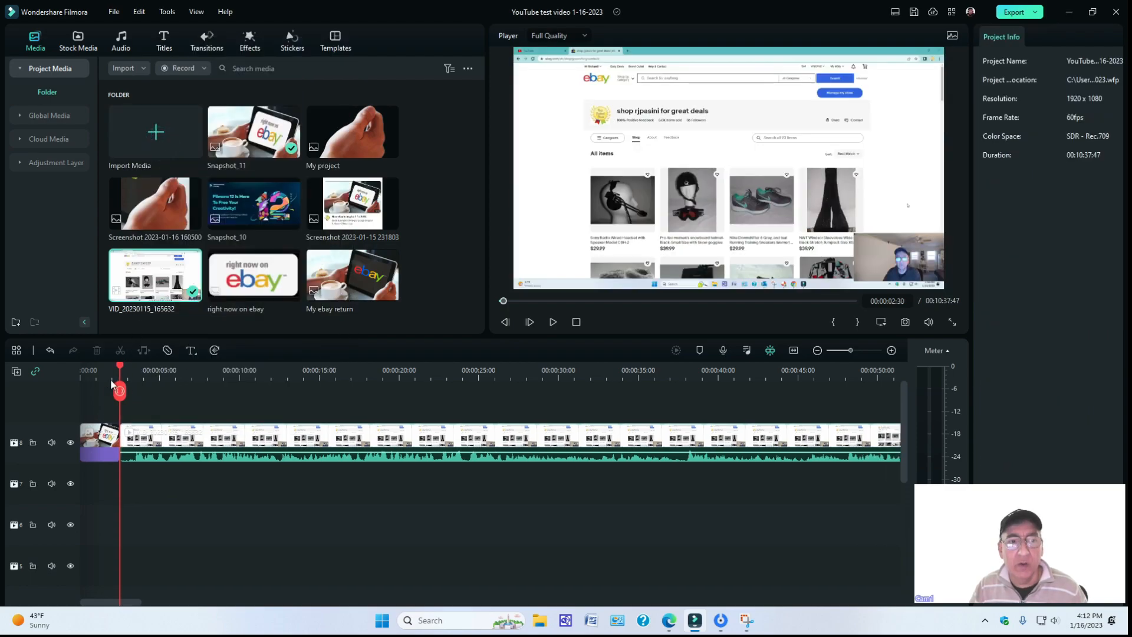
Play the timeline from the start to check the change from the snapshot to the video, and return the playhead to the start.
{"action": "left_click_drag", "start_coordinate": [118, 387], "coordinate": [34, 363]}
{"action": "left_click", "coordinate": [553, 322]}
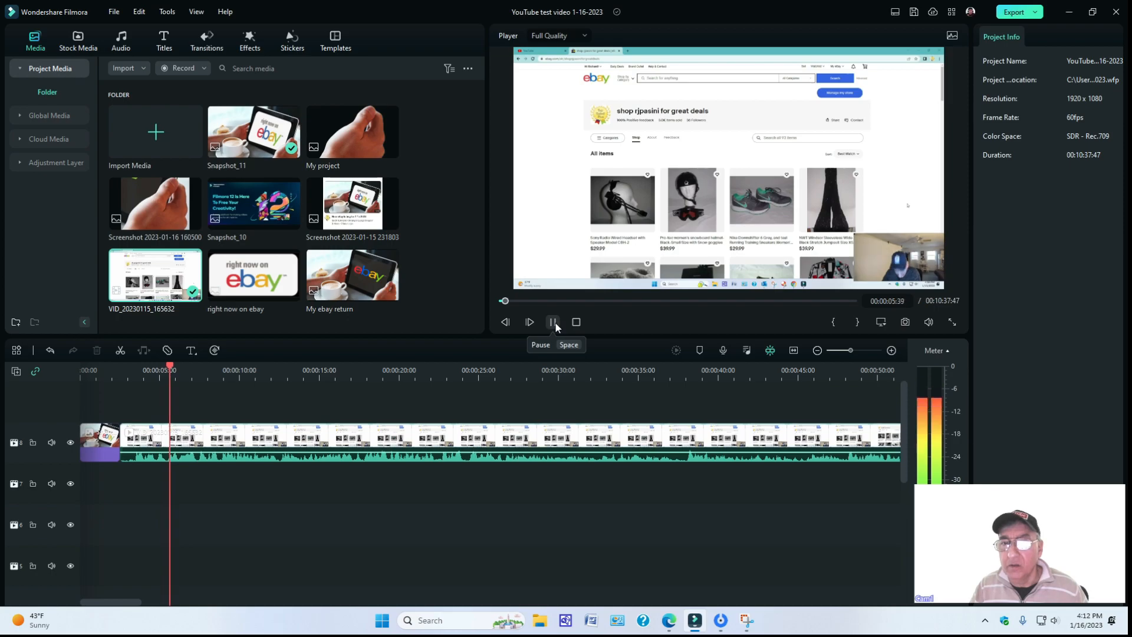
{"action": "left_click", "coordinate": [554, 323]}
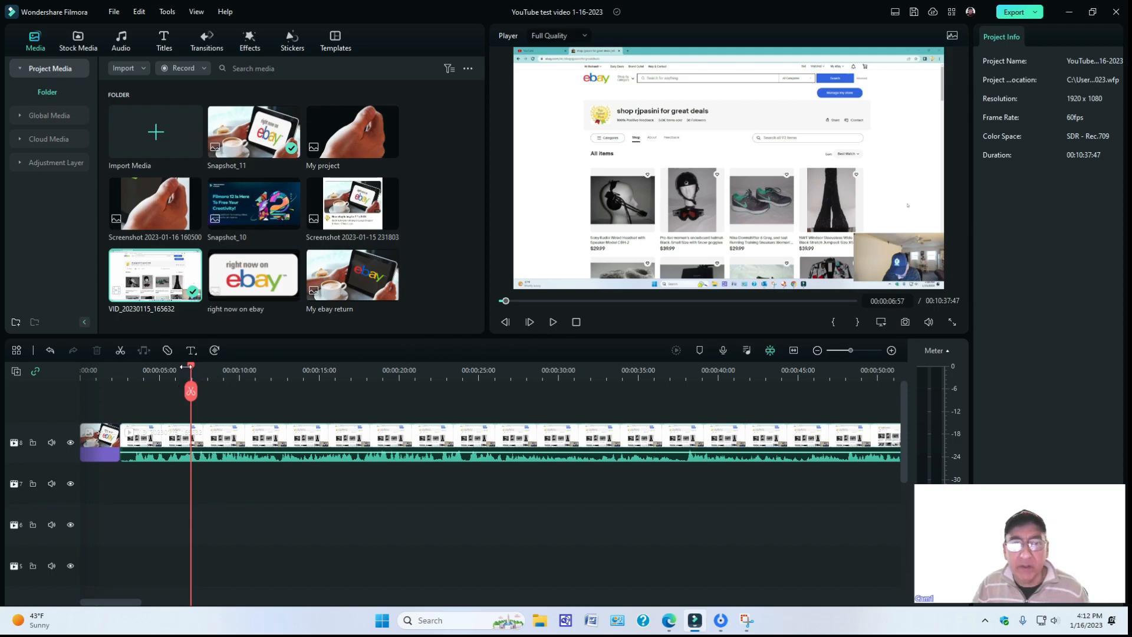
{"action": "left_click_drag", "start_coordinate": [192, 369], "coordinate": [66, 369]}
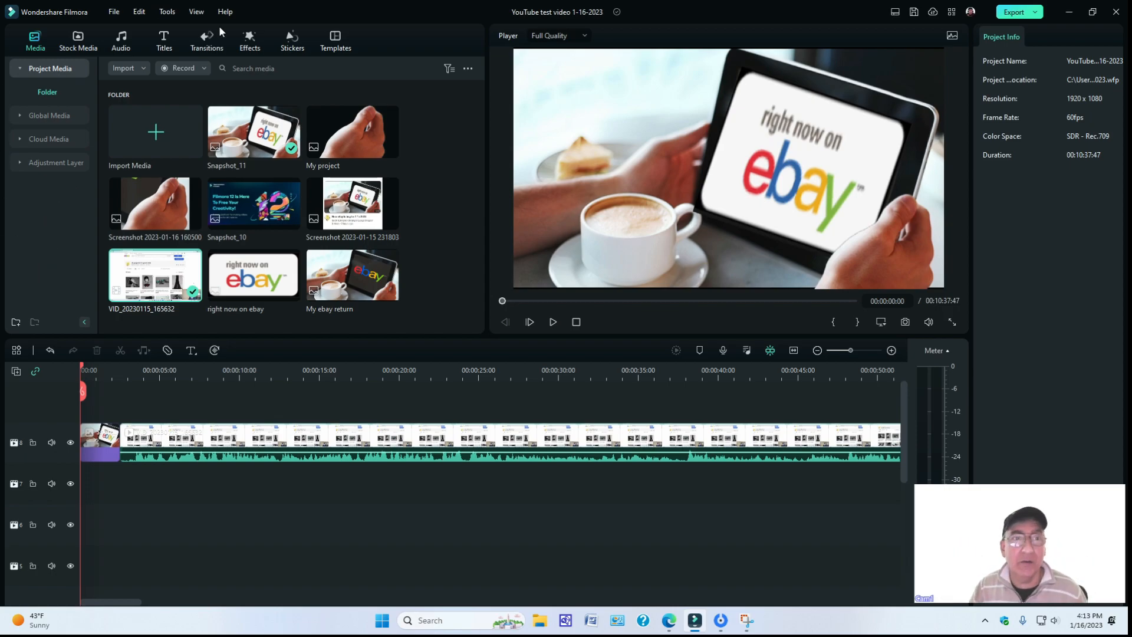
Cut the VID_20230115_165632 video clip from the timeline, leaving the snapshot clip.
{"action": "left_click", "coordinate": [143, 67]}
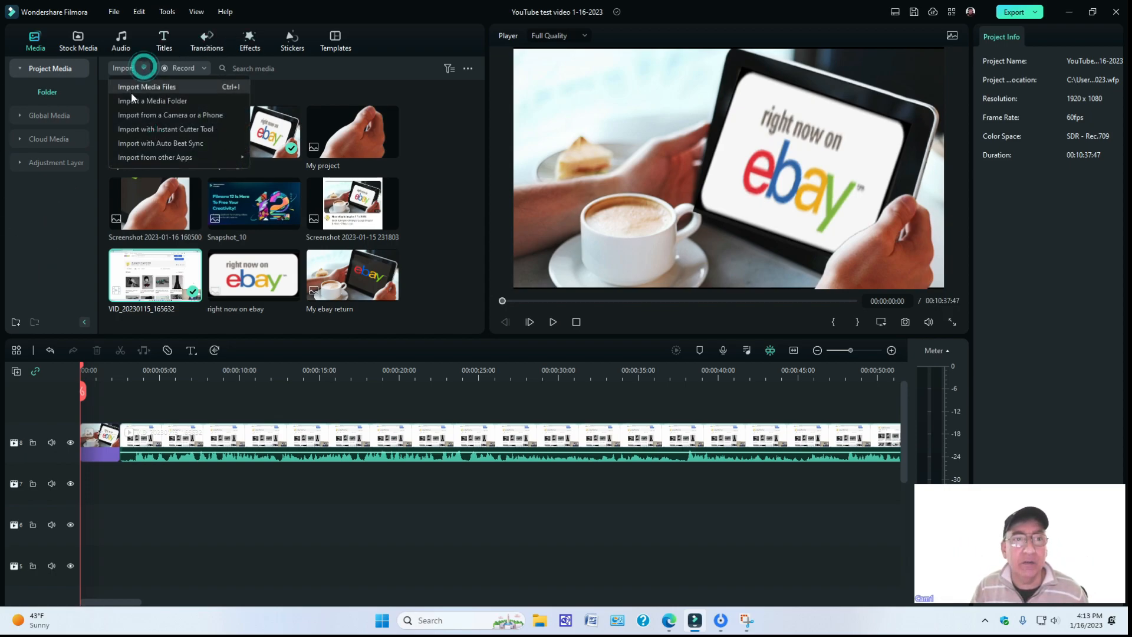
{"action": "left_click", "coordinate": [384, 445]}
{"action": "right_click", "coordinate": [384, 445]}
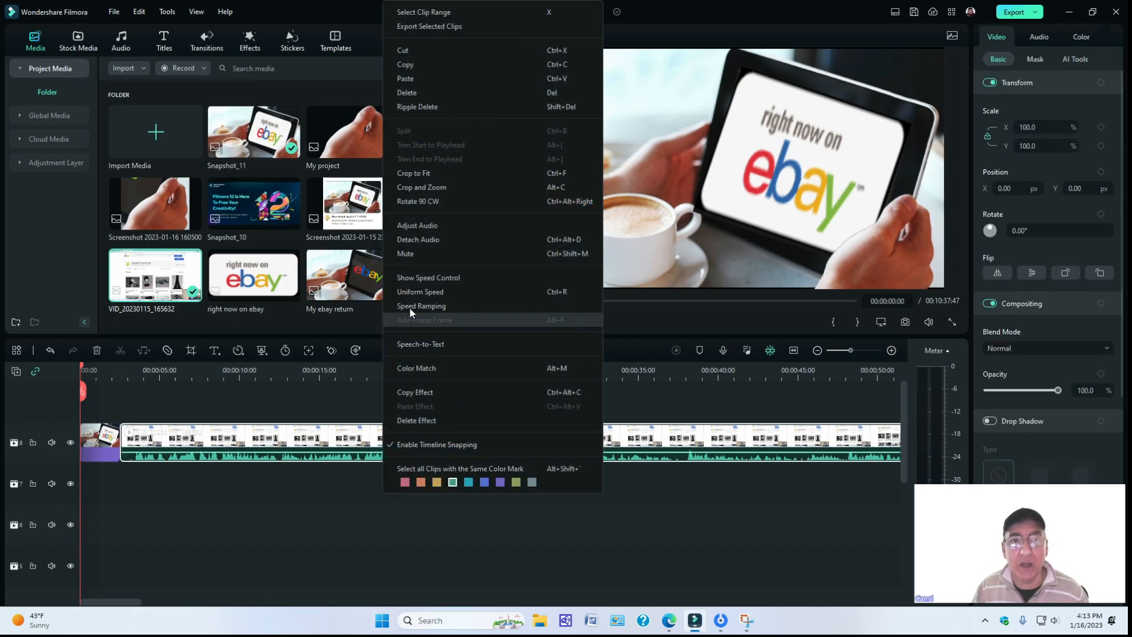
{"action": "left_click", "coordinate": [429, 52]}
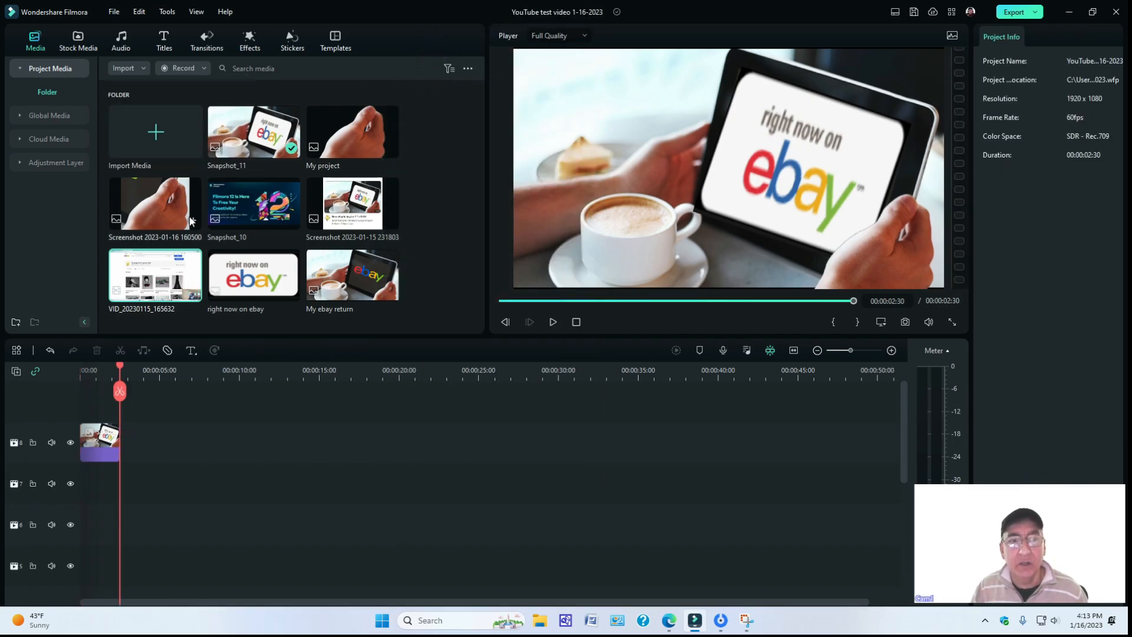
Delete the remaining Snapshot_11 clip from the timeline.
{"action": "left_click_drag", "start_coordinate": [66, 446], "coordinate": [69, 410]}
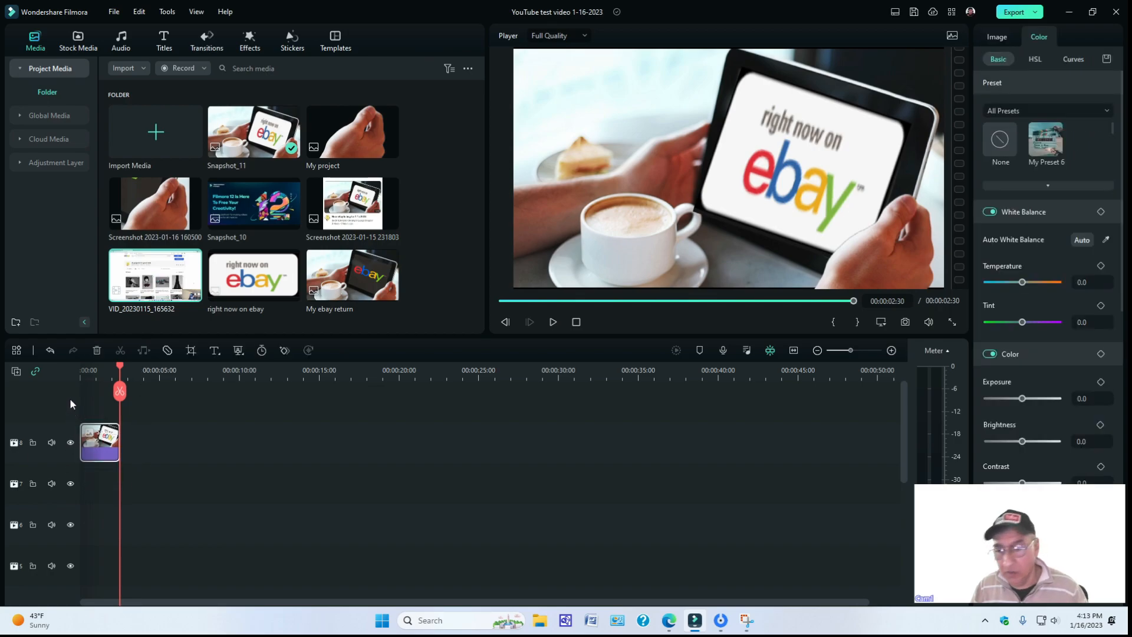
{"action": "key", "text": "Delete"}
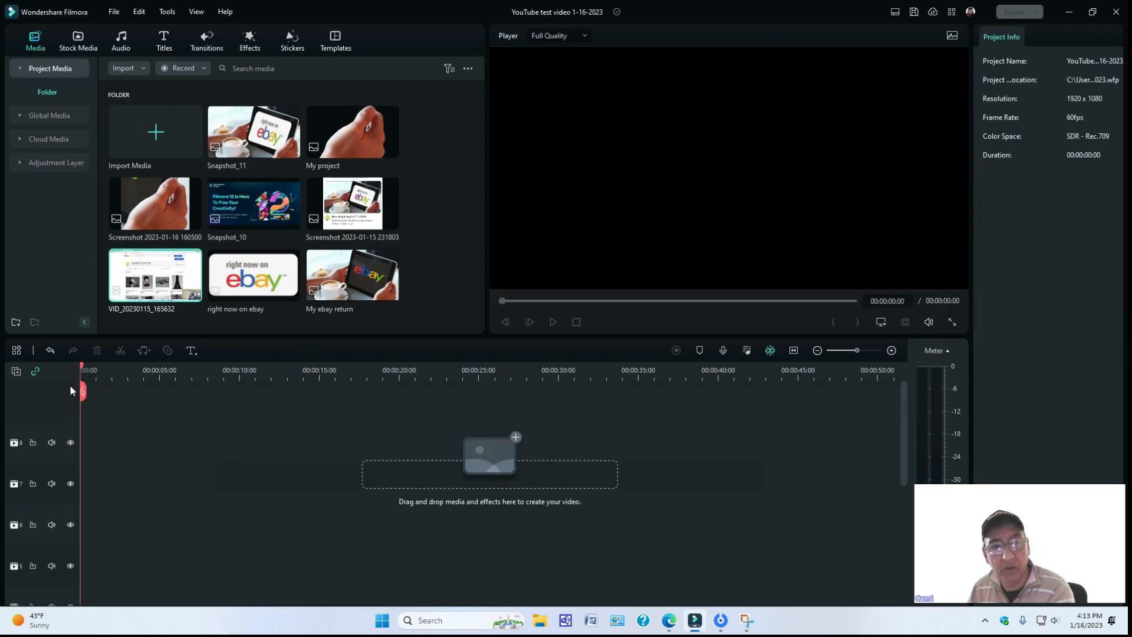
Import Image65 from the Capture folder under Documents, WebCam Media, and place it at the start of track 7.
{"action": "left_click", "coordinate": [144, 70]}
{"action": "left_click", "coordinate": [143, 87]}
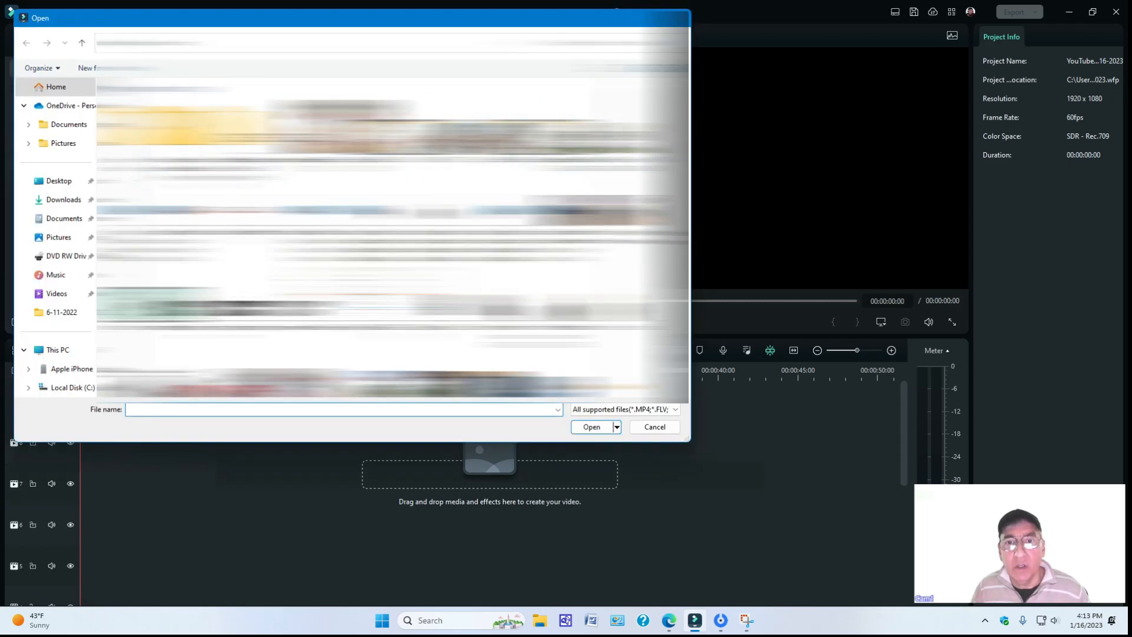
{"action": "scroll", "coordinate": [377, 236], "scroll_direction": "down", "scroll_amount": 10}
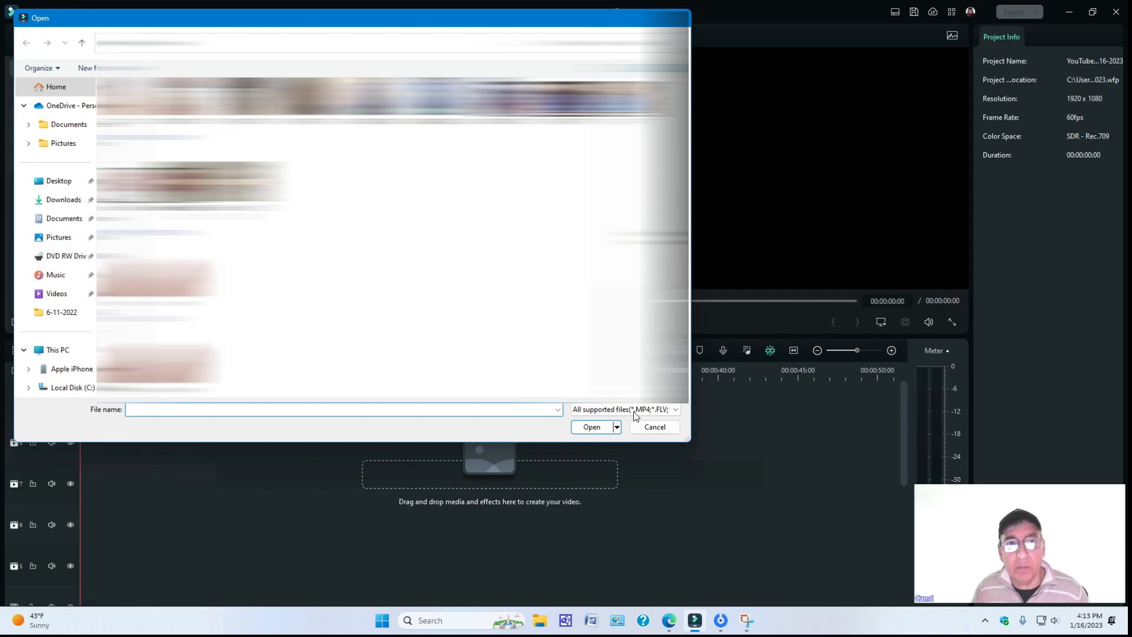
{"action": "scroll", "coordinate": [640, 354], "scroll_direction": "up", "scroll_amount": 10}
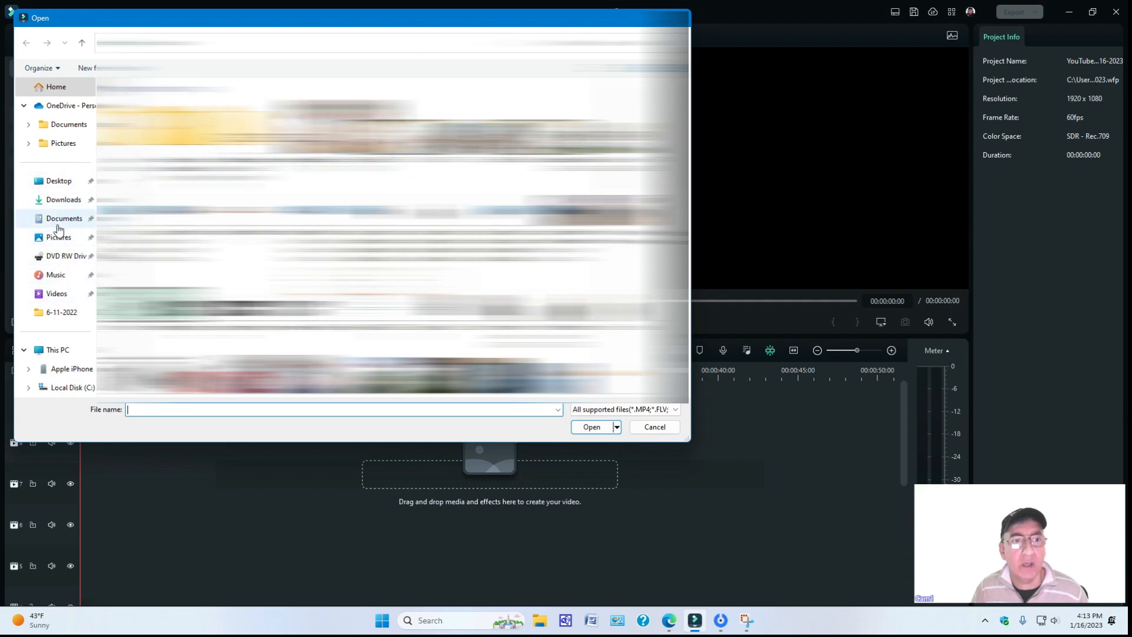
{"action": "left_click", "coordinate": [60, 219]}
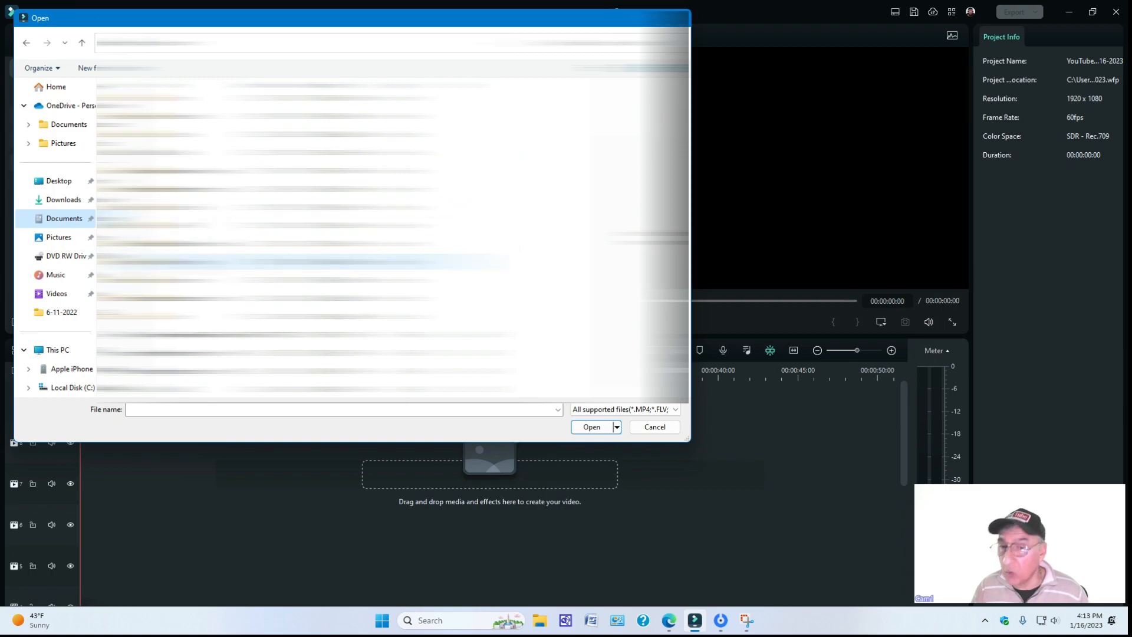
{"action": "left_click", "coordinate": [177, 261]}
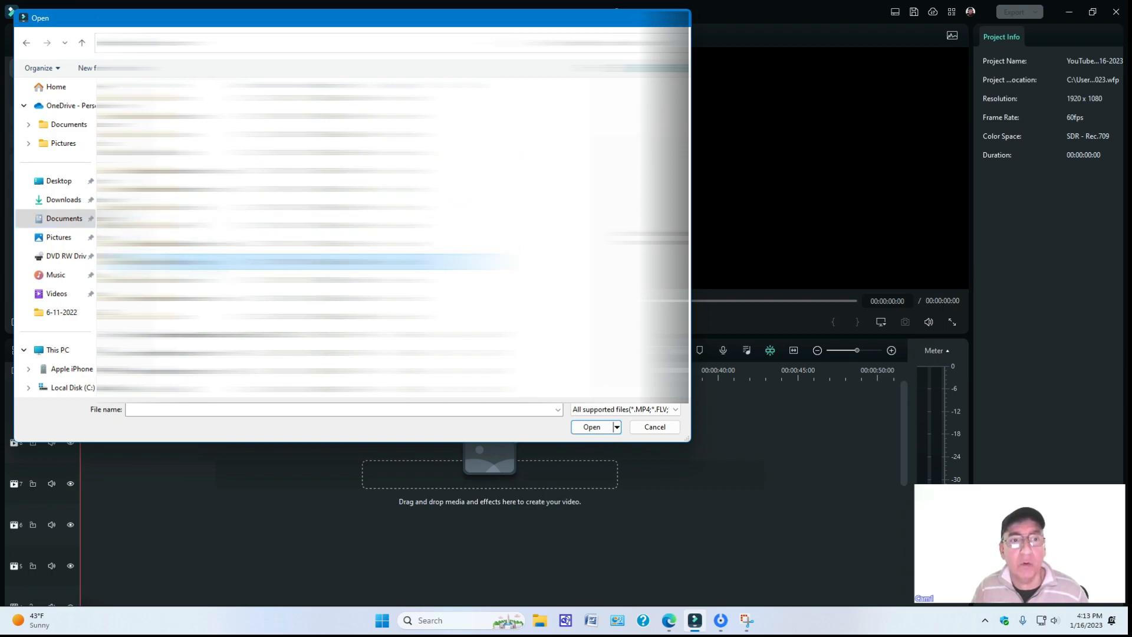
{"action": "double_click", "coordinate": [177, 262]}
{"action": "double_click", "coordinate": [136, 106]}
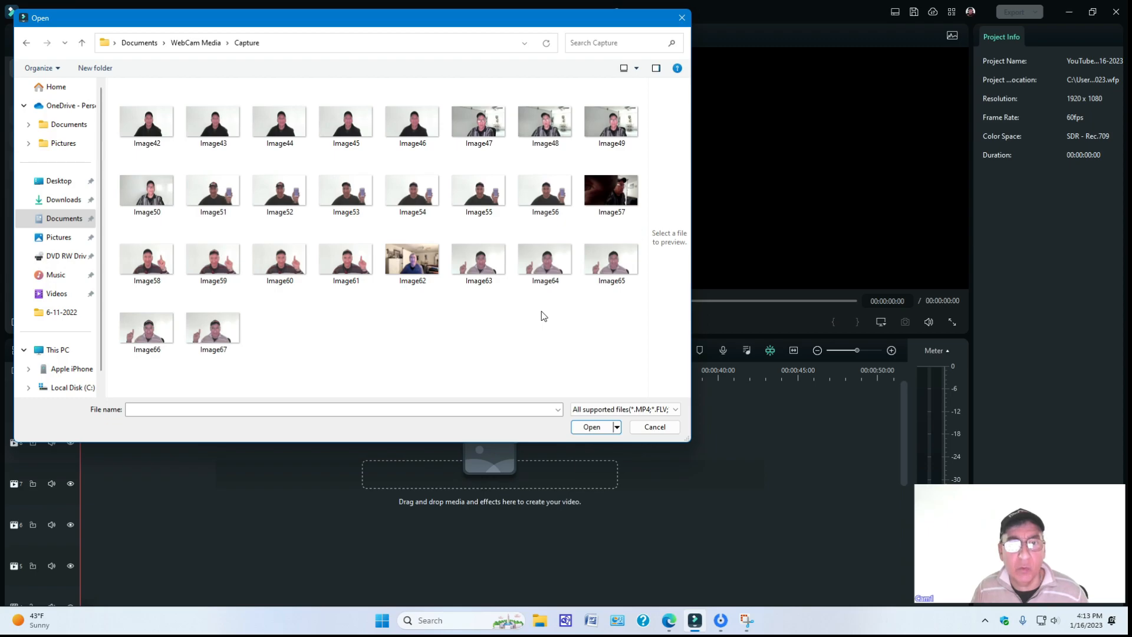
{"action": "left_click", "coordinate": [623, 264]}
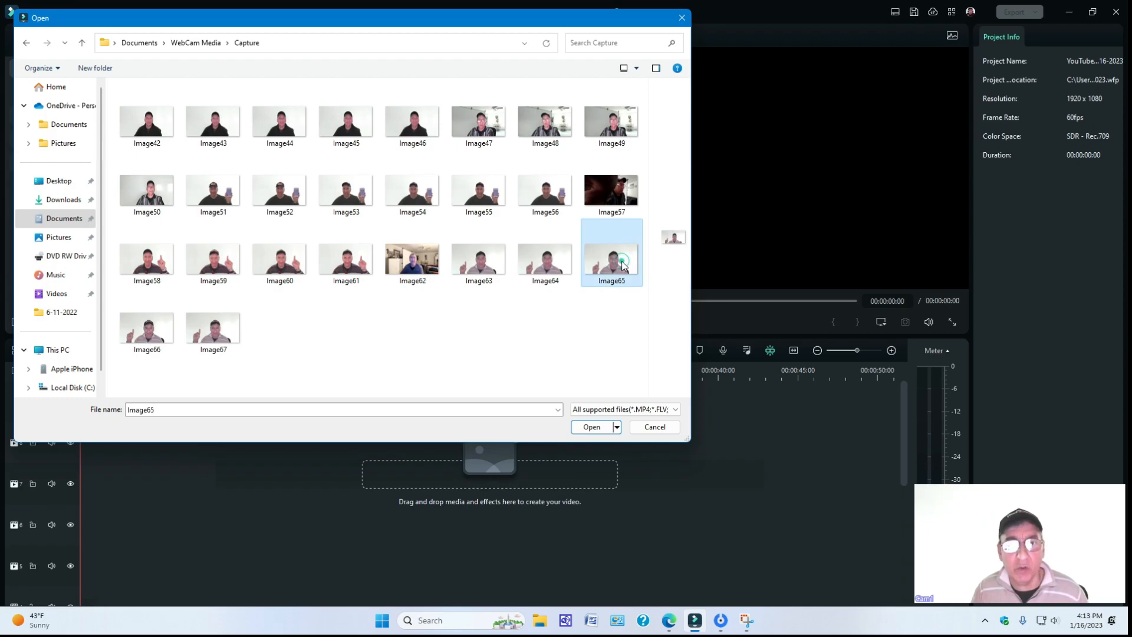
{"action": "left_click", "coordinate": [594, 429]}
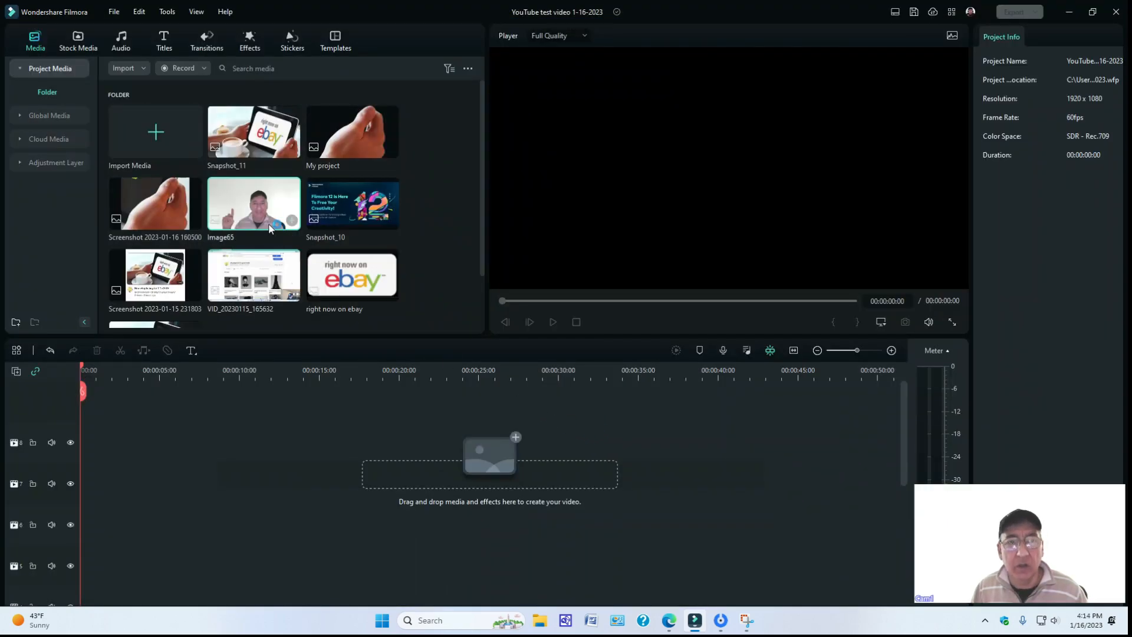
{"action": "left_click_drag", "start_coordinate": [269, 227], "coordinate": [77, 463]}
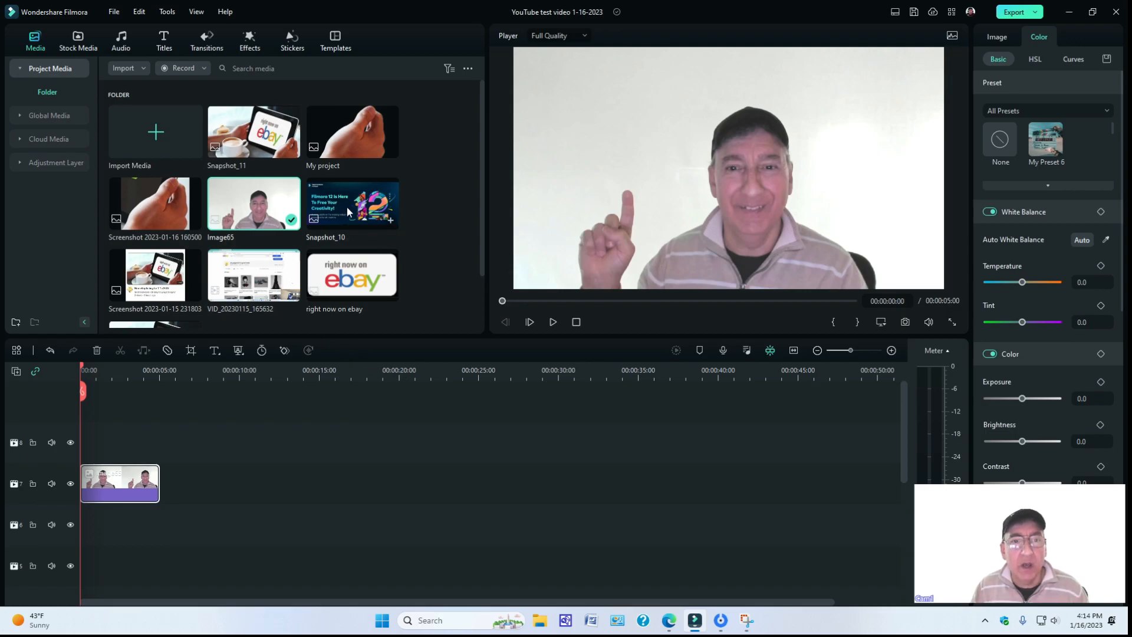
Place Snapshot_10 on track 8 above the Image65 clip, shrink it, and position it over the raised finger.
{"action": "left_click_drag", "start_coordinate": [344, 210], "coordinate": [118, 442]}
{"action": "left_click_drag", "start_coordinate": [944, 69], "coordinate": [702, 177]}
{"action": "left_click_drag", "start_coordinate": [624, 202], "coordinate": [628, 112]}
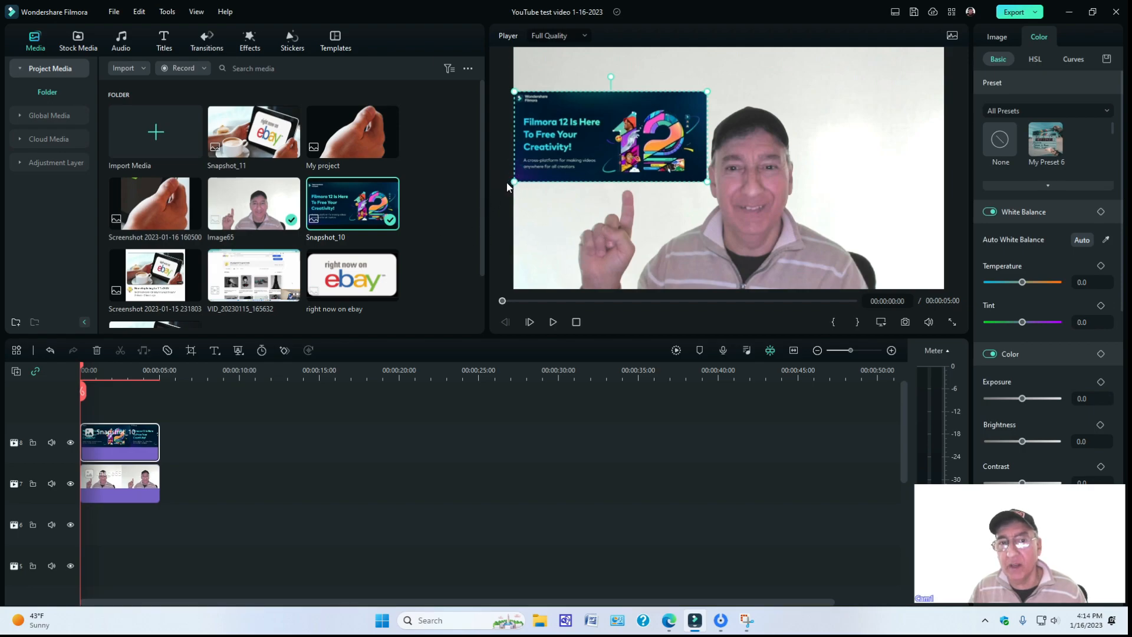
{"action": "left_click_drag", "start_coordinate": [515, 180], "coordinate": [523, 177]}
{"action": "left_click_drag", "start_coordinate": [619, 149], "coordinate": [618, 150]}
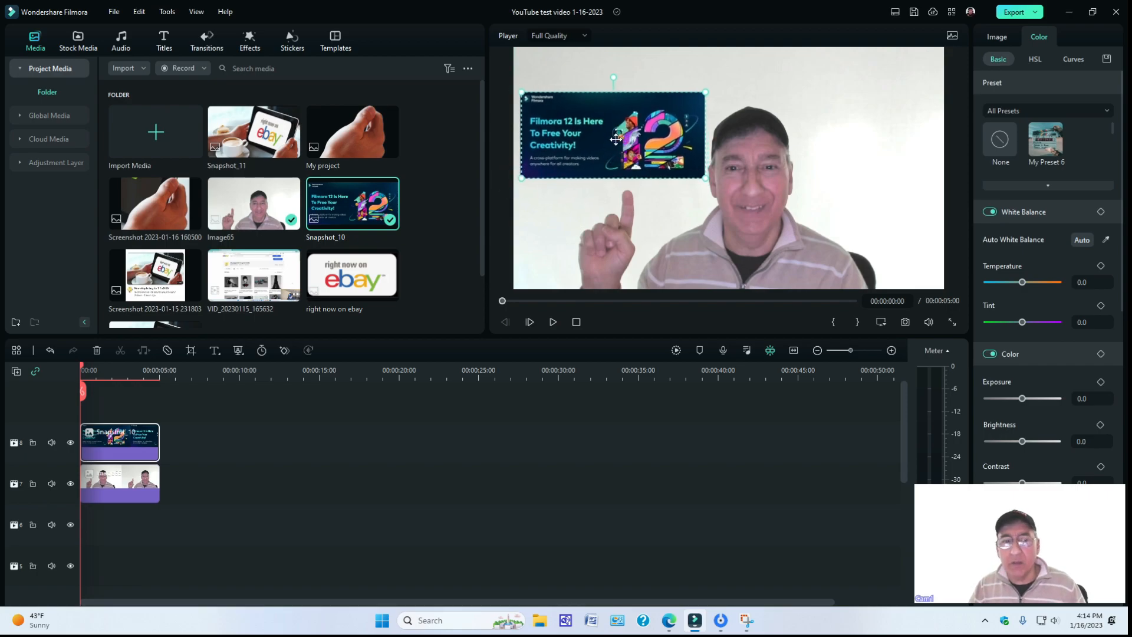
Remove the Snapshot_10 clip from track 8, keeping the Image65 clip.
{"action": "right_click", "coordinate": [586, 140]}
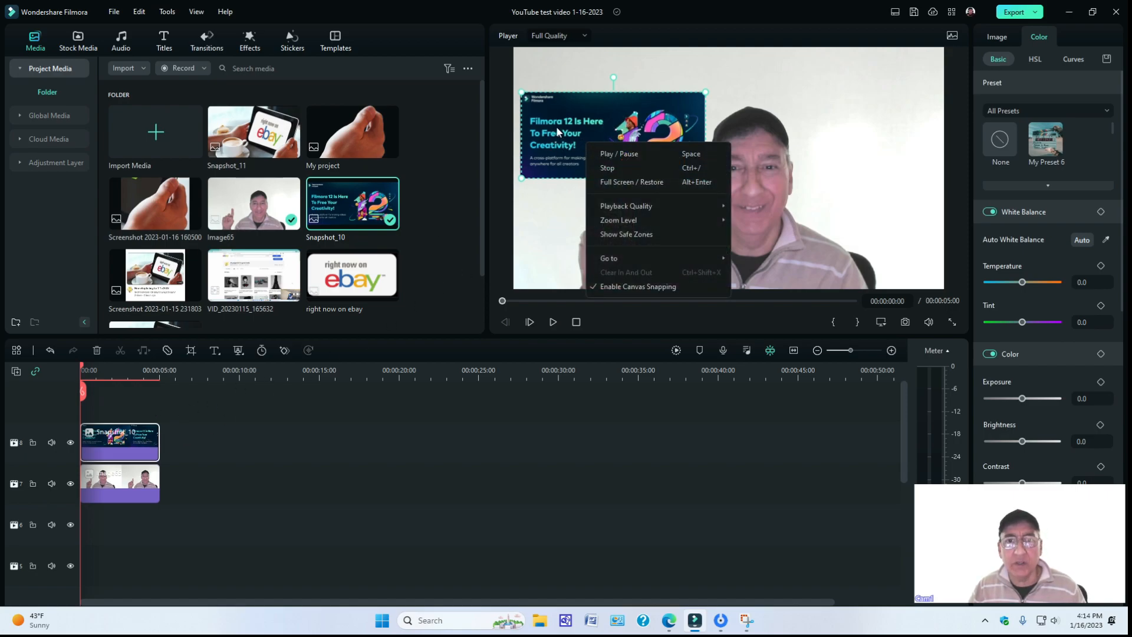
{"action": "left_click", "coordinate": [386, 359]}
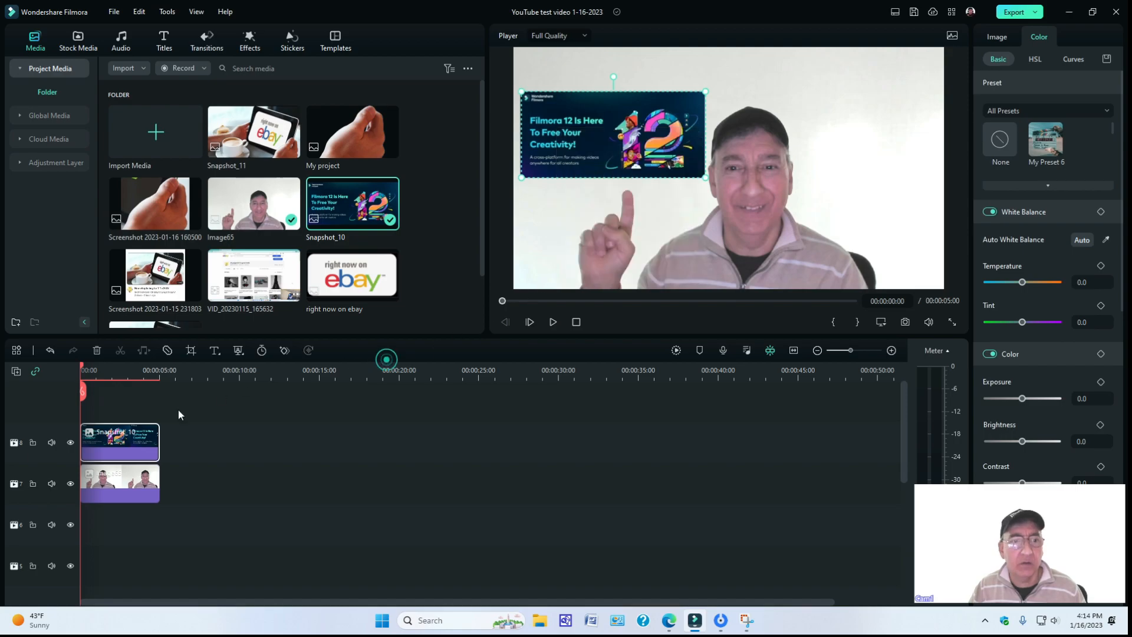
{"action": "right_click", "coordinate": [134, 444]}
{"action": "left_click", "coordinate": [153, 96]}
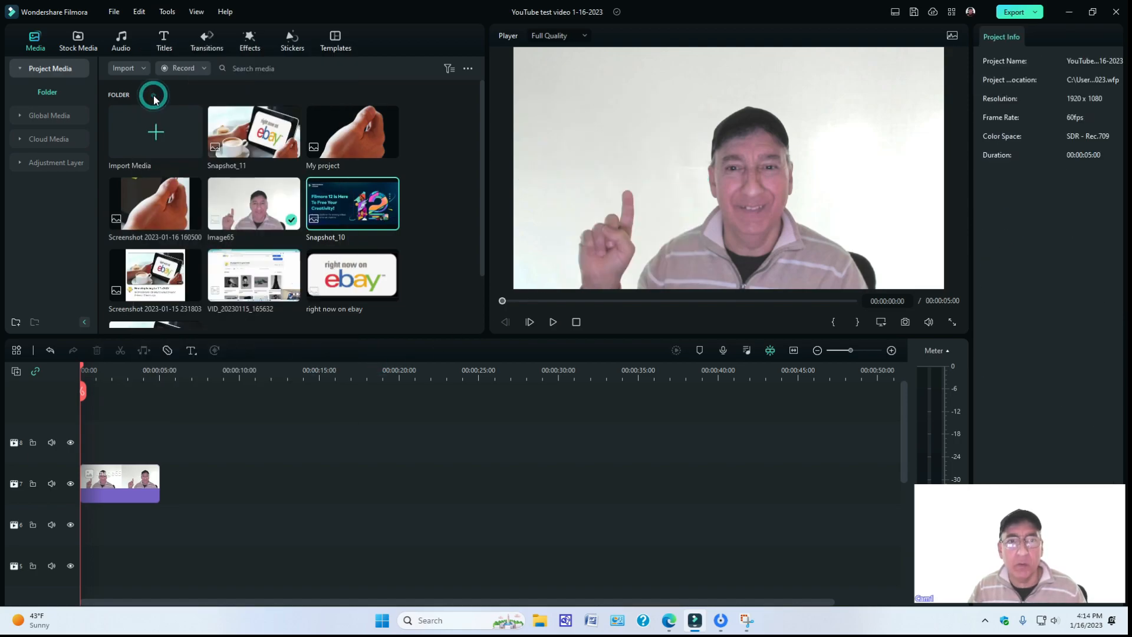
Add the Filmstock background Sample Color Gradient 15 at the start of track 6, beneath the Image65 clip.
{"action": "left_click", "coordinate": [76, 44]}
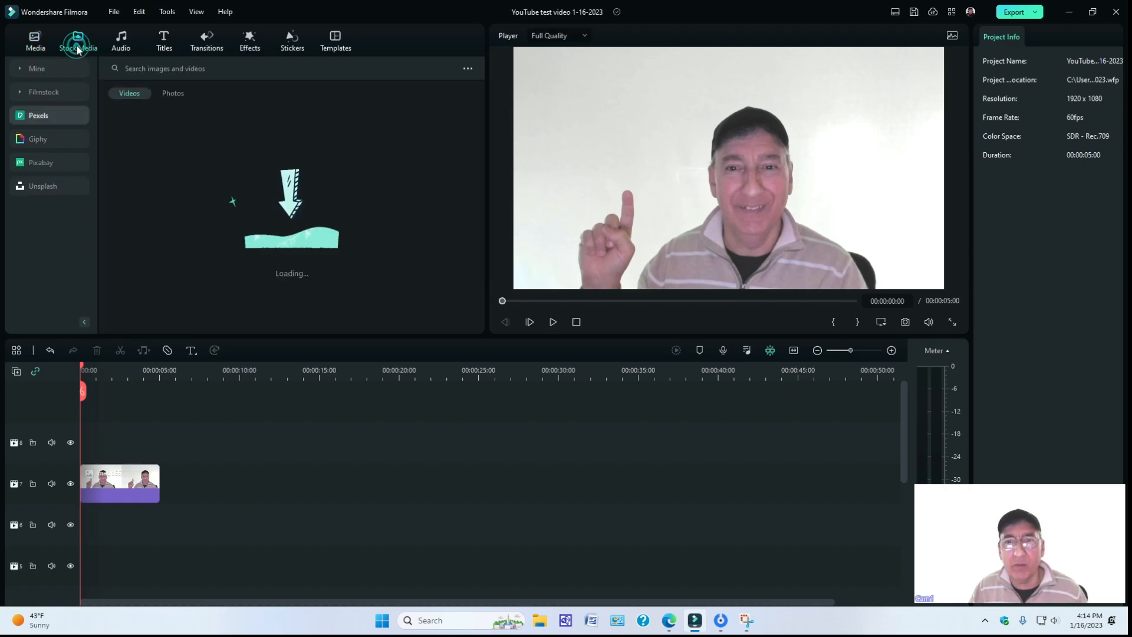
{"action": "left_click", "coordinate": [41, 92]}
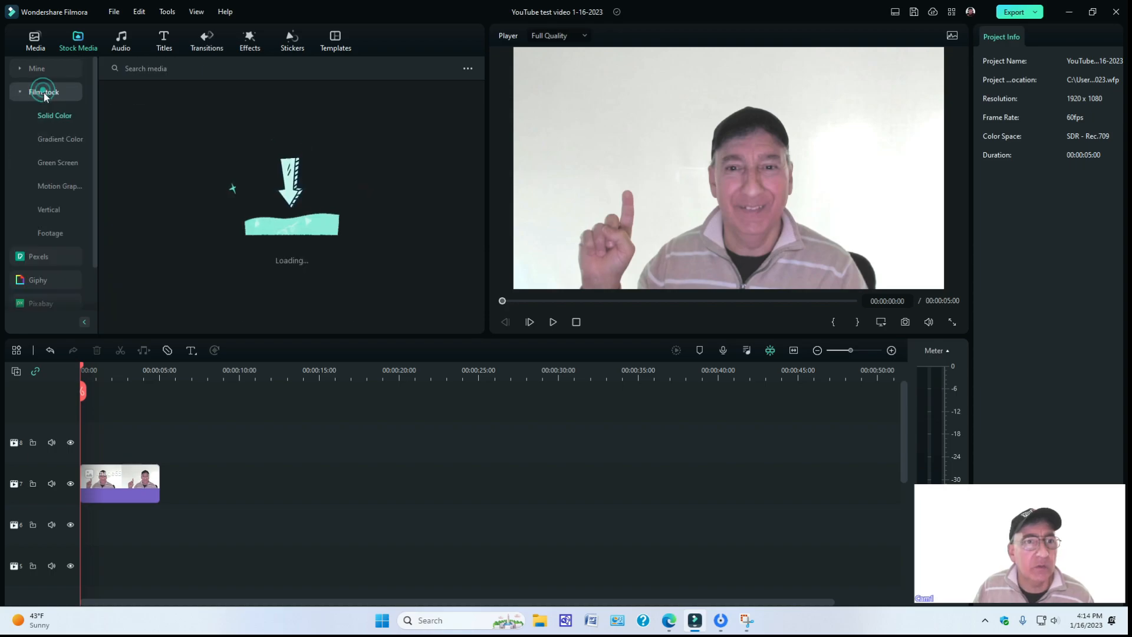
{"action": "left_click", "coordinate": [53, 140]}
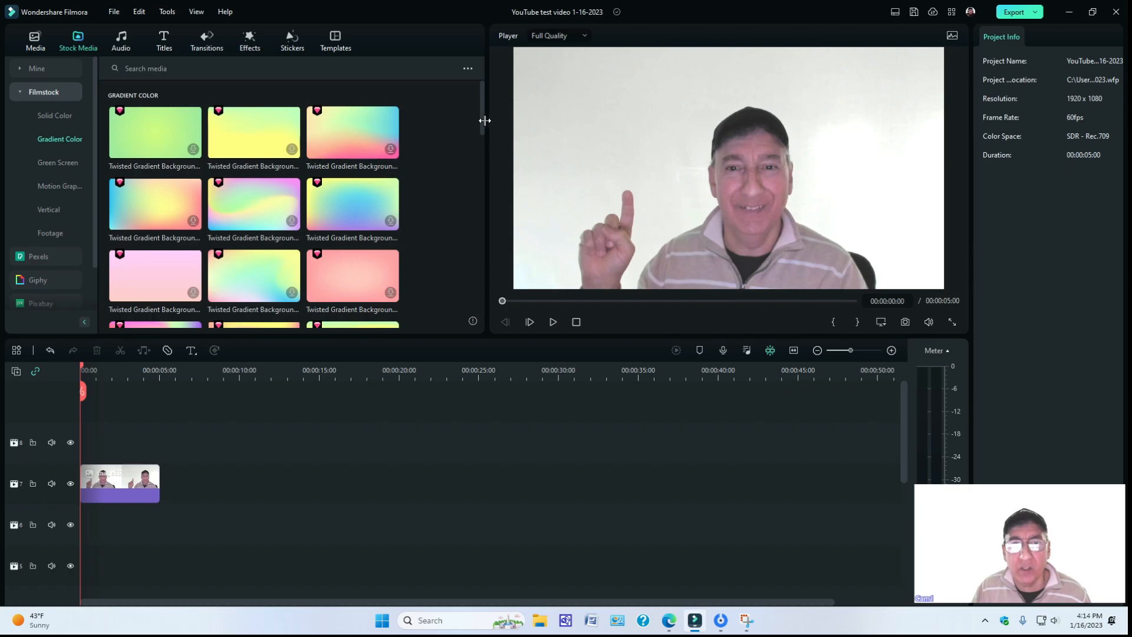
{"action": "left_click_drag", "start_coordinate": [482, 123], "coordinate": [488, 209]}
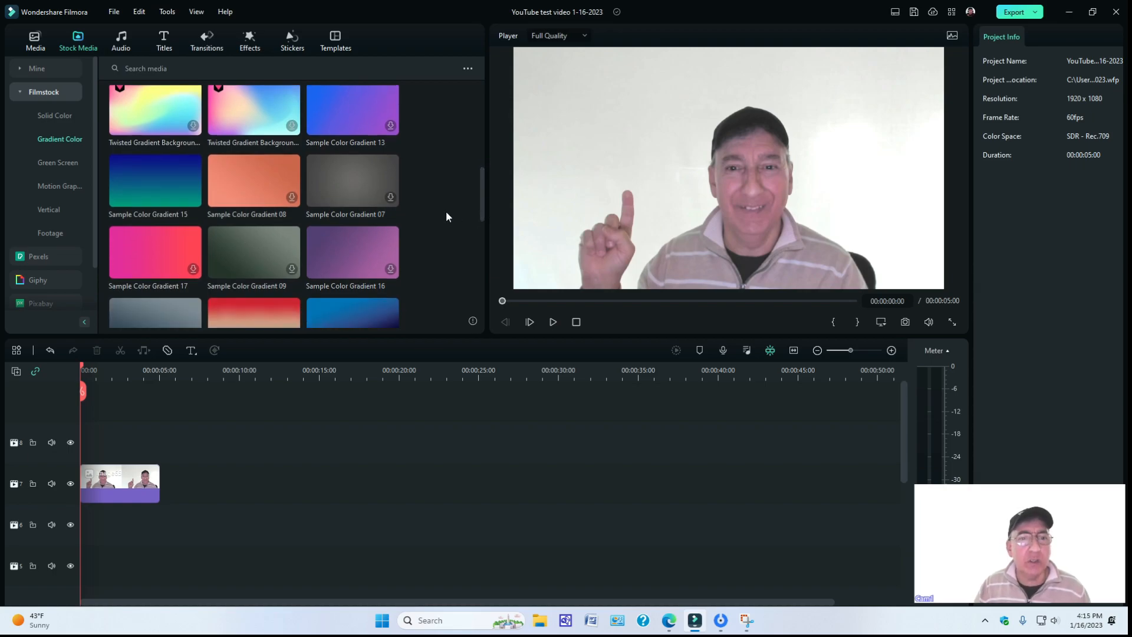
{"action": "left_click_drag", "start_coordinate": [164, 204], "coordinate": [77, 519]}
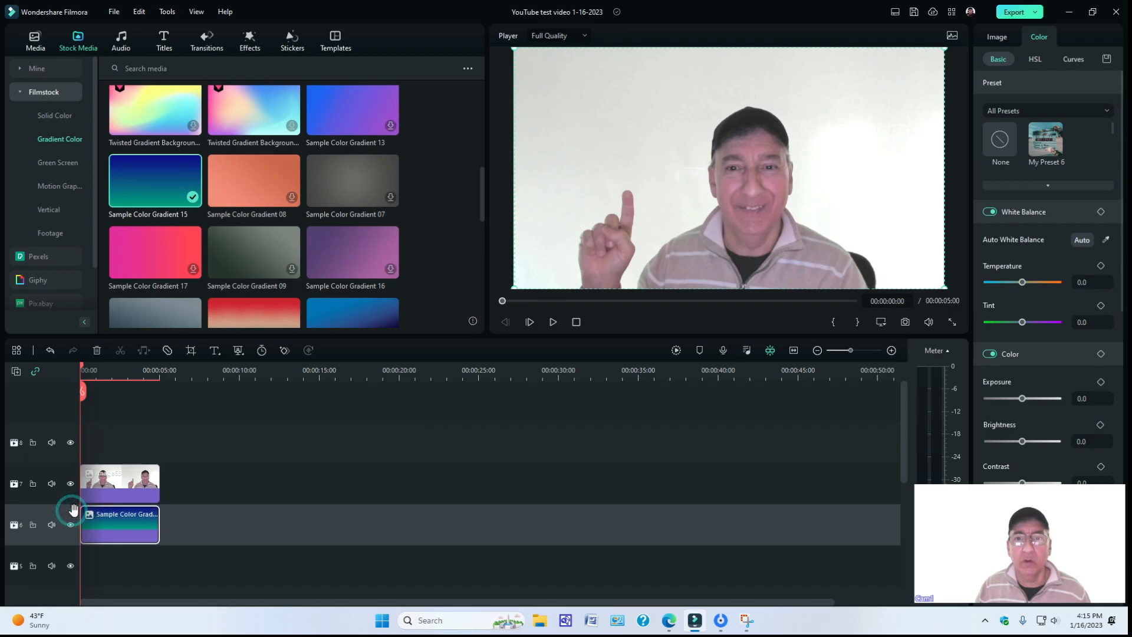
Try to remove the background of the Image65 clip using Chroma Key with white as the key color.
{"action": "left_click", "coordinate": [120, 490]}
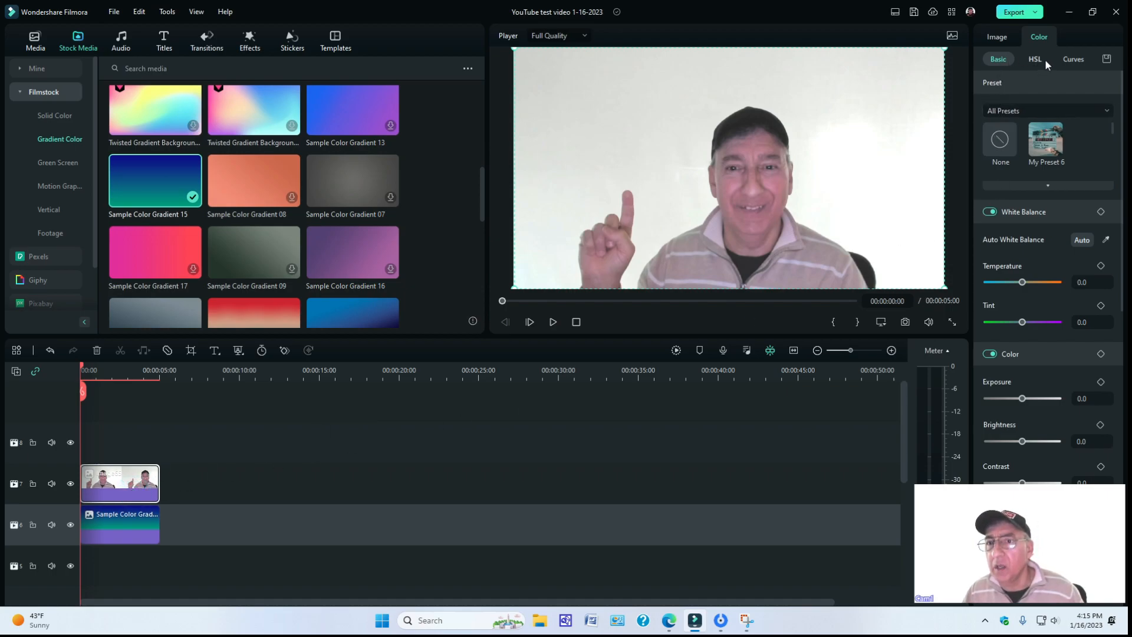
{"action": "left_click", "coordinate": [1002, 42]}
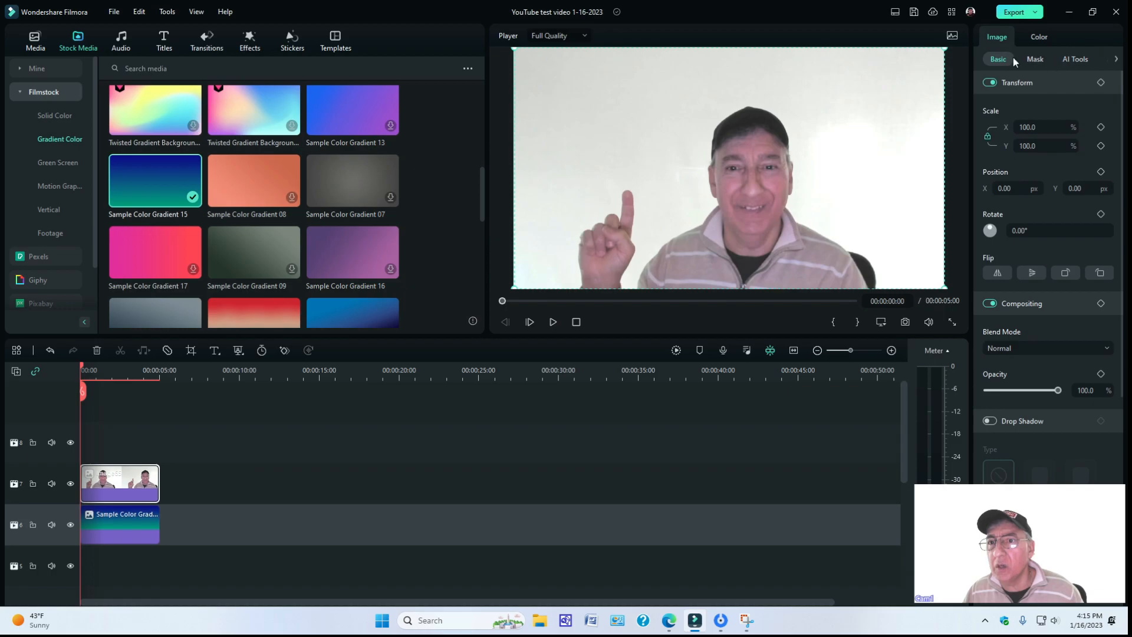
{"action": "left_click", "coordinate": [1076, 59]}
{"action": "left_click", "coordinate": [989, 83]}
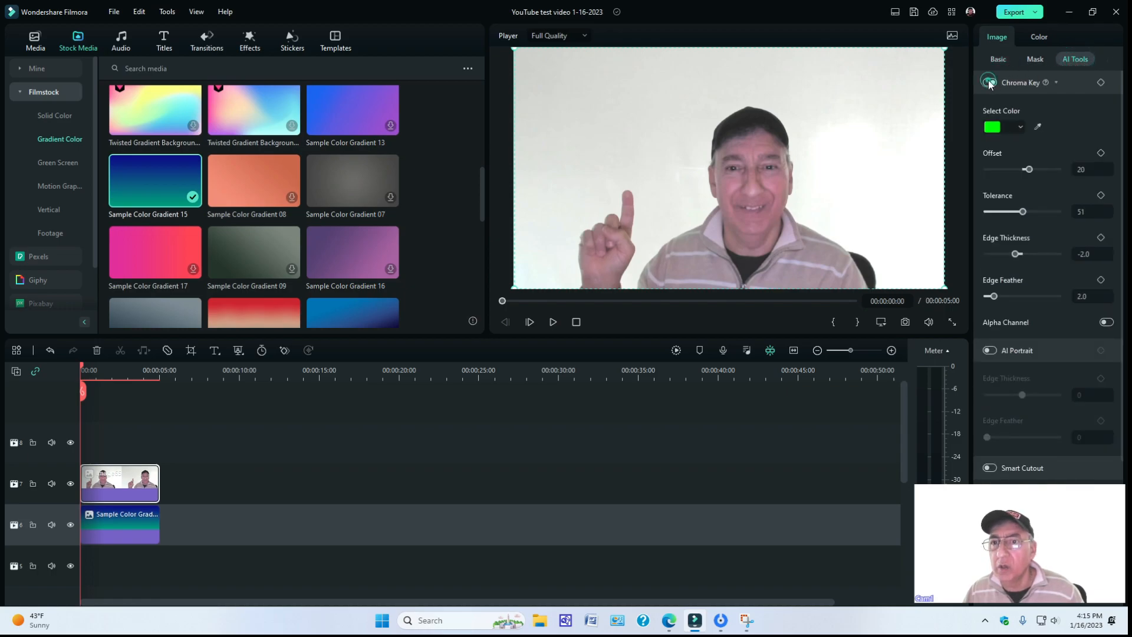
{"action": "left_click", "coordinate": [1020, 128]}
{"action": "left_click", "coordinate": [1071, 207]}
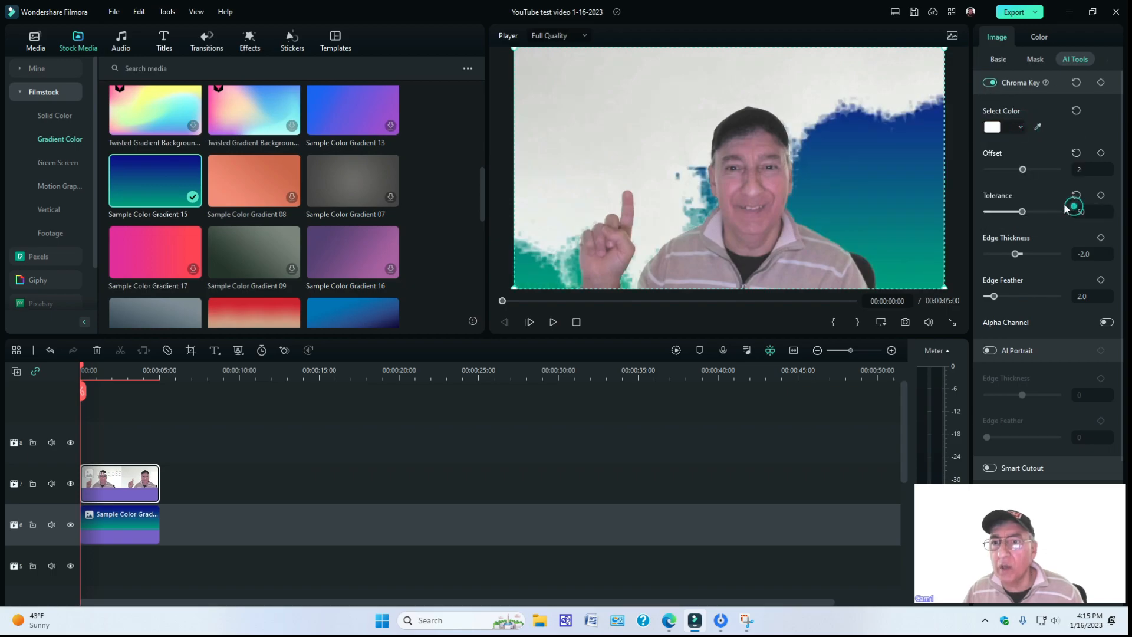
{"action": "right_click", "coordinate": [871, 155]}
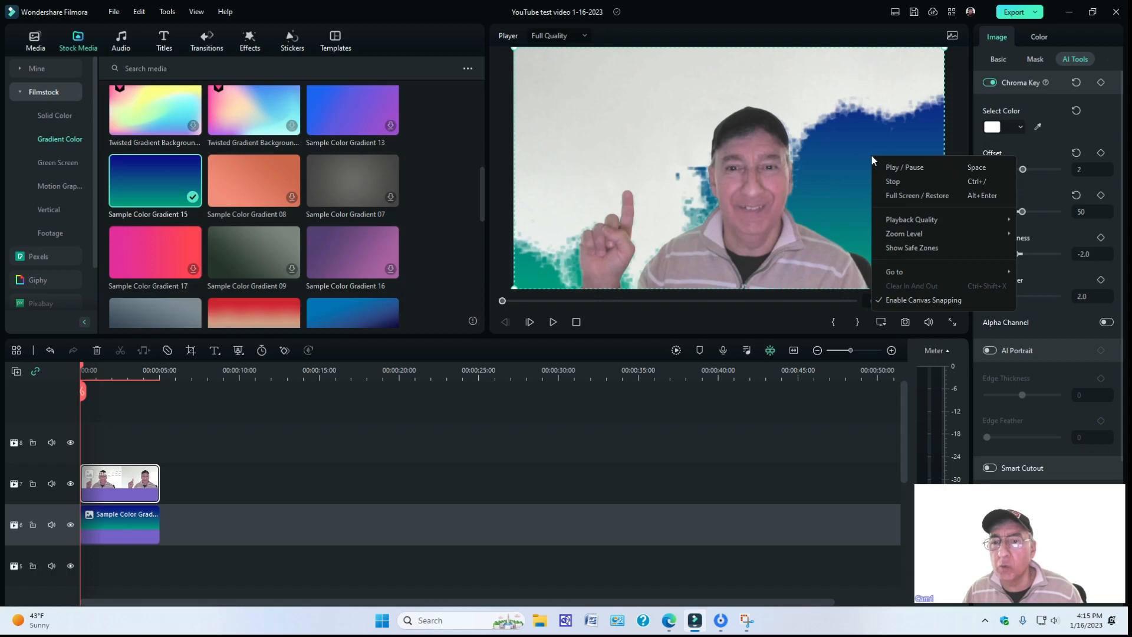
{"action": "left_click", "coordinate": [870, 122]}
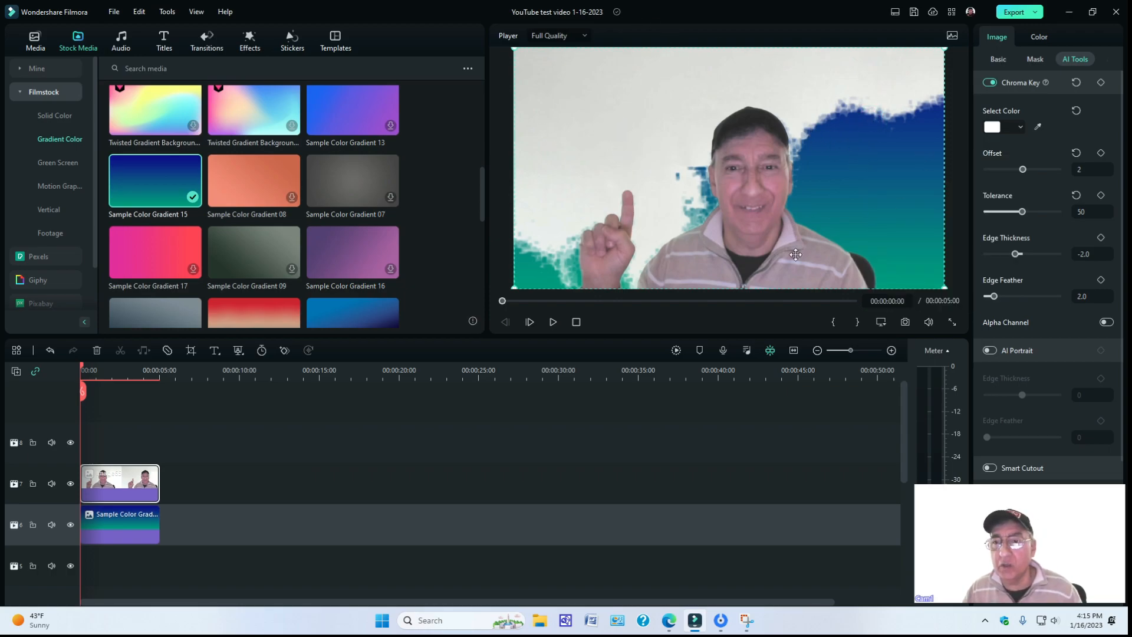
Use AI Portrait instead of Chroma Key on the Image65 clip, and shrink and shift it toward the frame's lower right.
{"action": "left_click", "coordinate": [994, 350]}
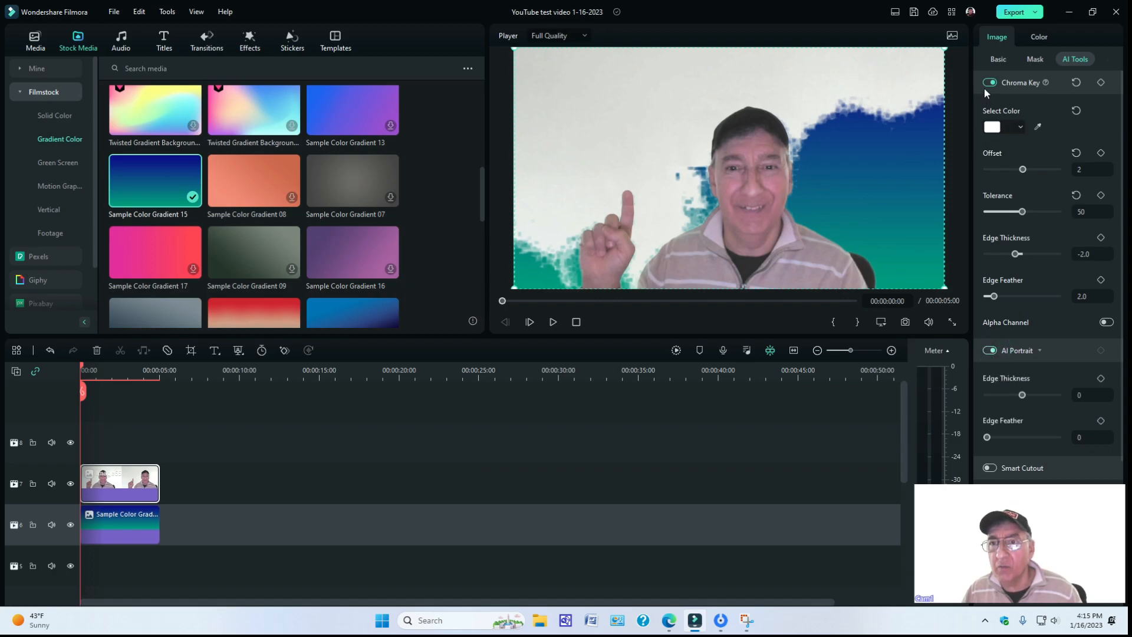
{"action": "left_click", "coordinate": [989, 84]}
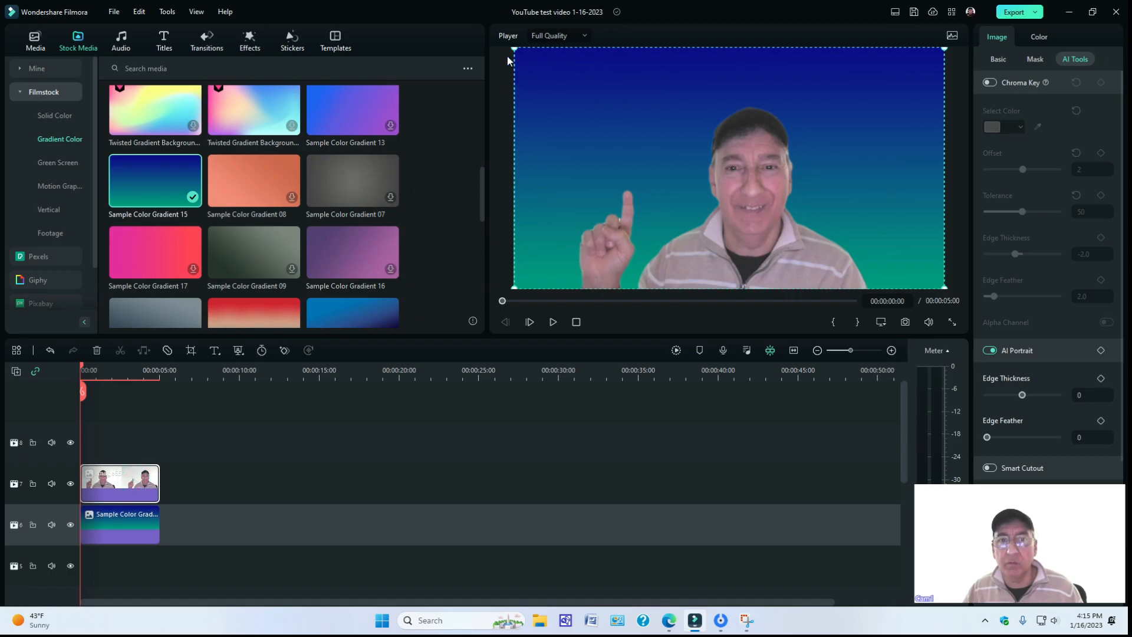
{"action": "left_click_drag", "start_coordinate": [514, 50], "coordinate": [568, 78]}
{"action": "mouse_move", "coordinate": [723, 200]}
{"action": "left_mouse_down"}
{"action": "mouse_move", "coordinate": [754, 200]}
{"action": "mouse_move", "coordinate": [726, 197]}
{"action": "left_mouse_up"}
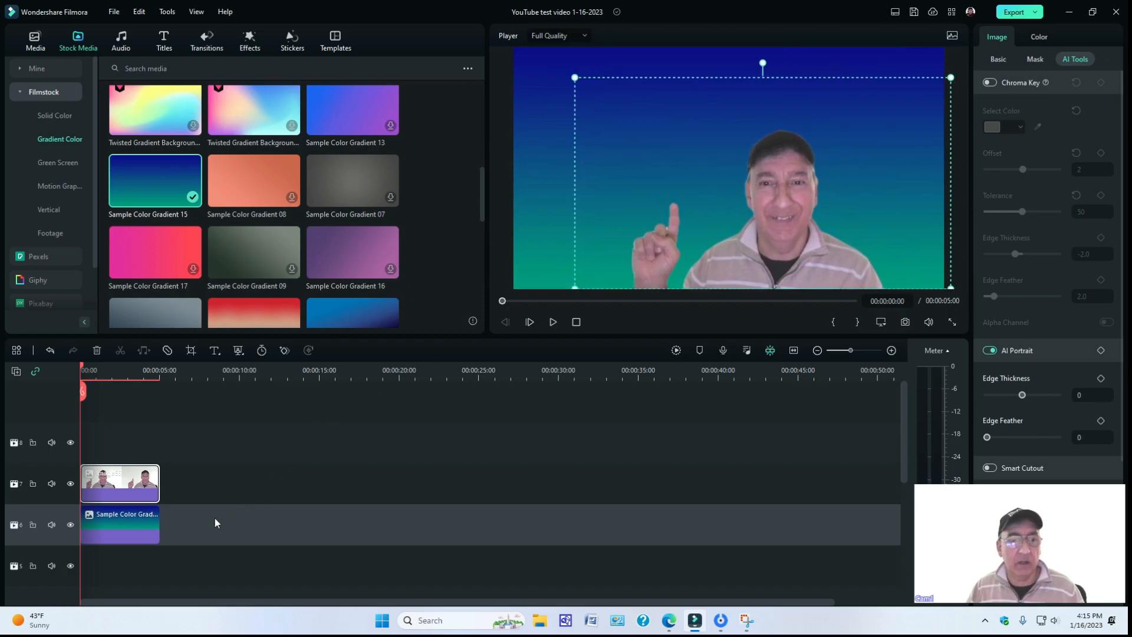
Place Snapshot_10 on track 9, shrink it to about half the frame width, and position it above the raised finger.
{"action": "left_click", "coordinate": [36, 46]}
{"action": "left_click_drag", "start_coordinate": [370, 206], "coordinate": [95, 413]}
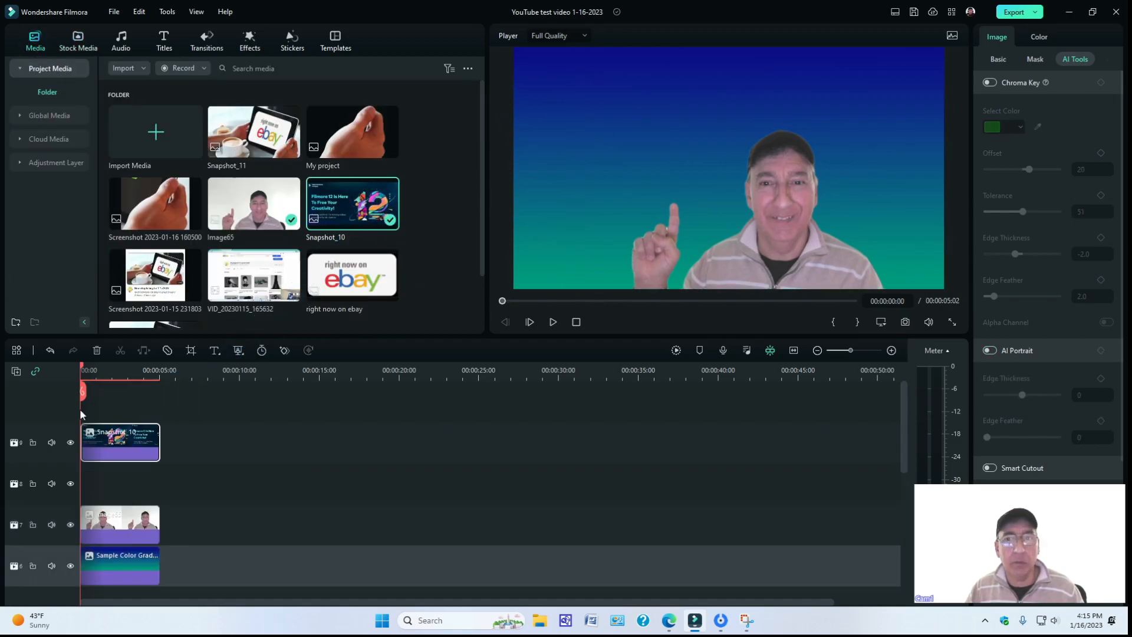
{"action": "left_click_drag", "start_coordinate": [82, 369], "coordinate": [99, 369]}
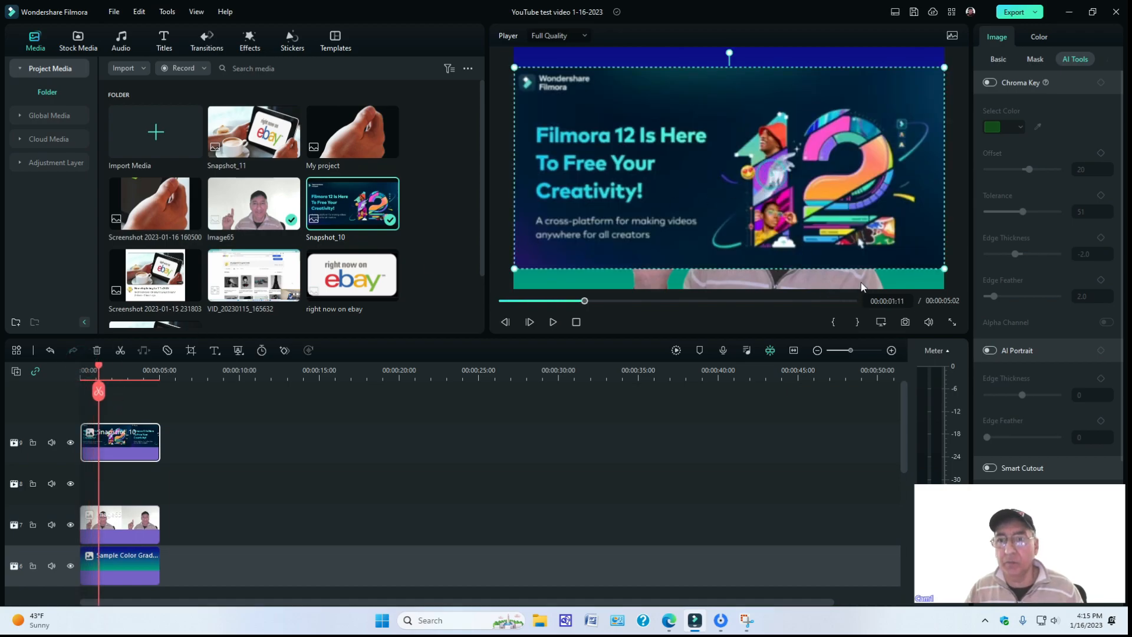
{"action": "left_click_drag", "start_coordinate": [942, 268], "coordinate": [729, 168]}
{"action": "left_click_drag", "start_coordinate": [654, 136], "coordinate": [660, 165]}
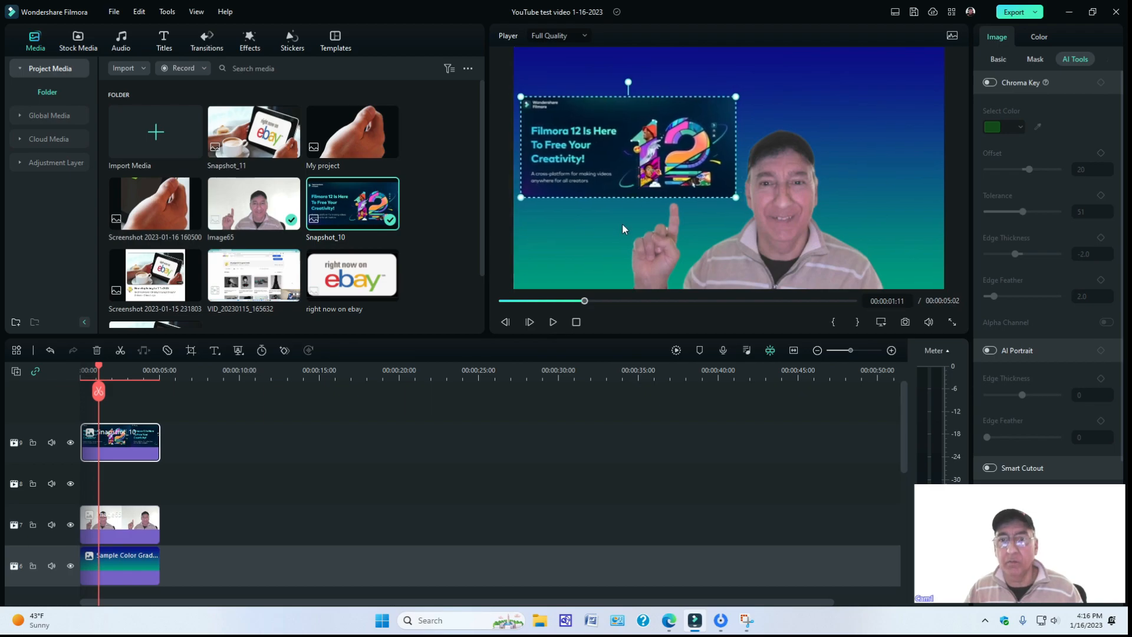
{"action": "left_click", "coordinate": [564, 374]}
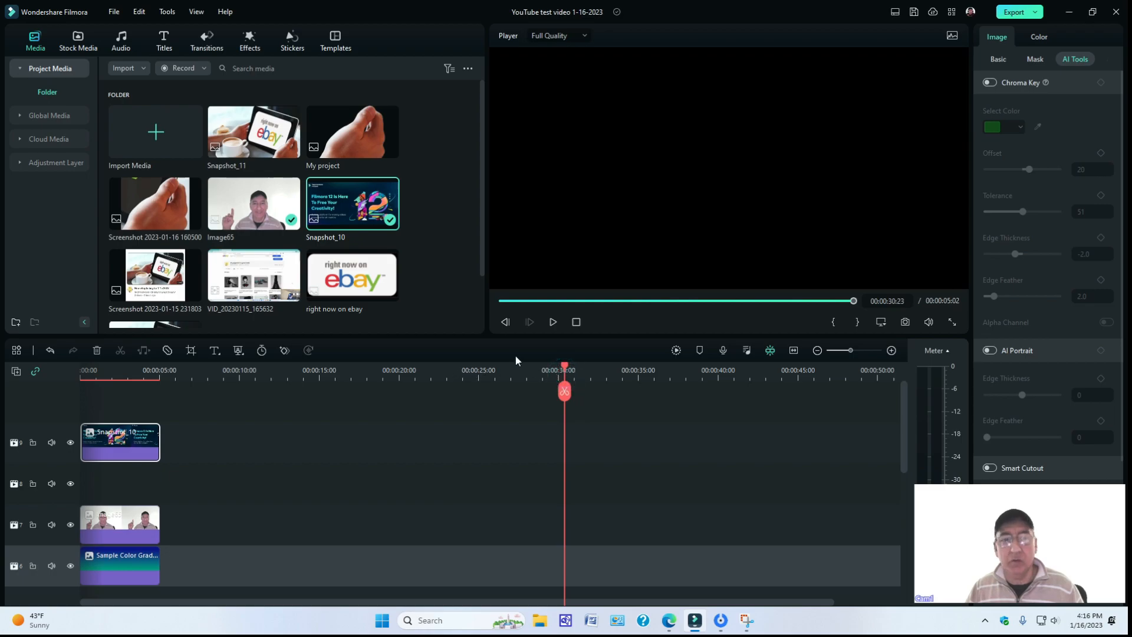
{"action": "left_click_drag", "start_coordinate": [564, 370], "coordinate": [120, 364]}
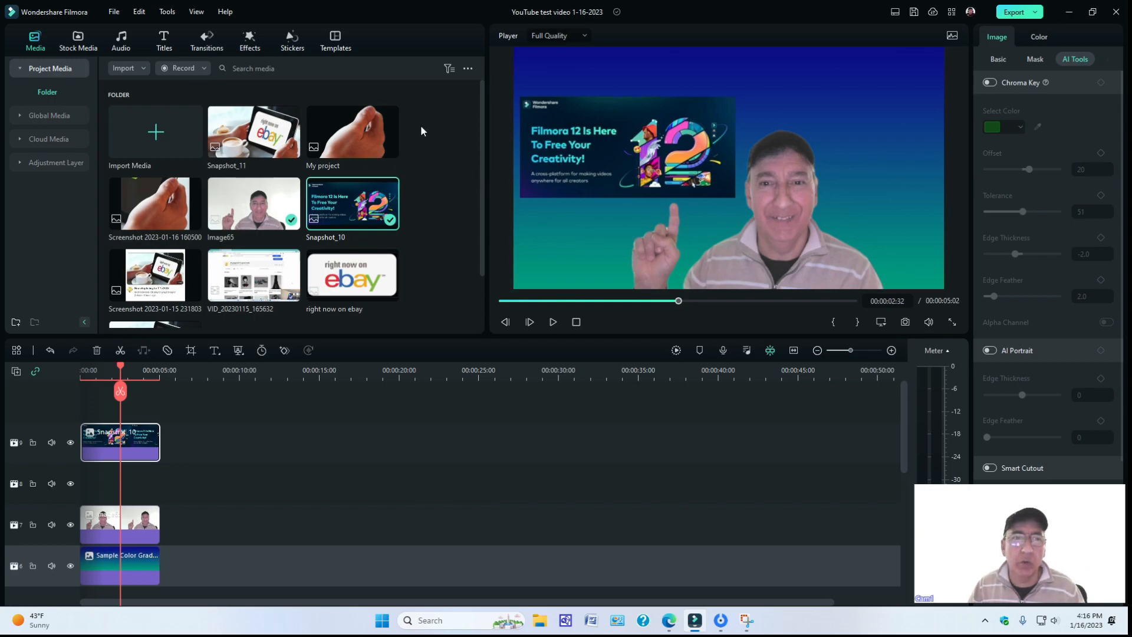
Add Art Title 08 at the start of track 10 and place it above the Snapshot_10 image, at about X -269, Y 185 px.
{"action": "left_click", "coordinate": [164, 47]}
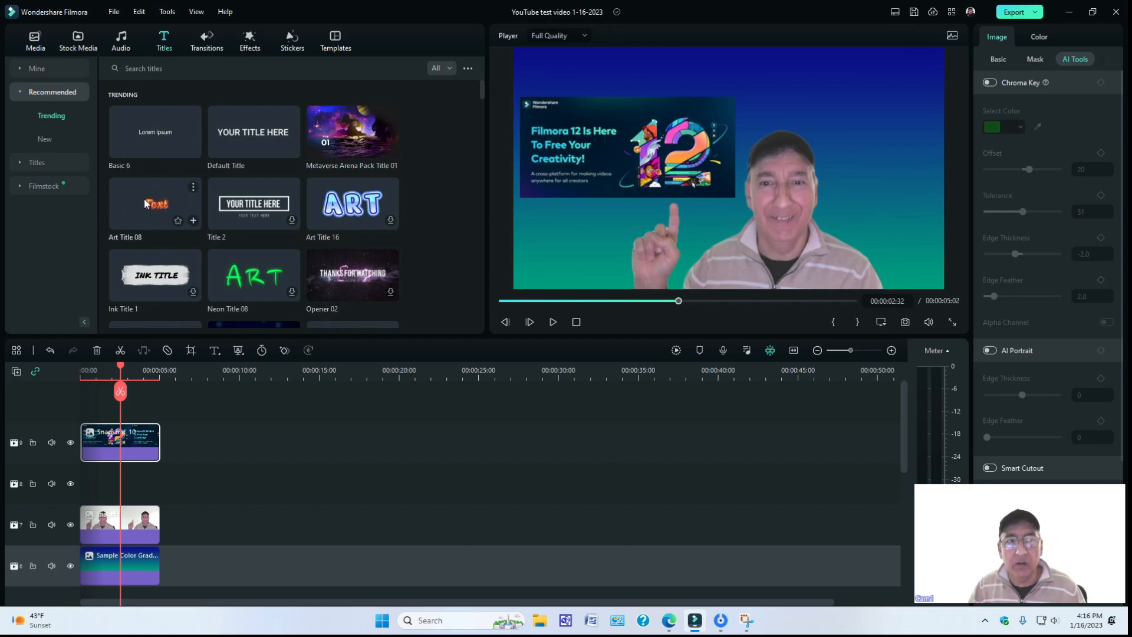
{"action": "left_click_drag", "start_coordinate": [149, 203], "coordinate": [94, 406]}
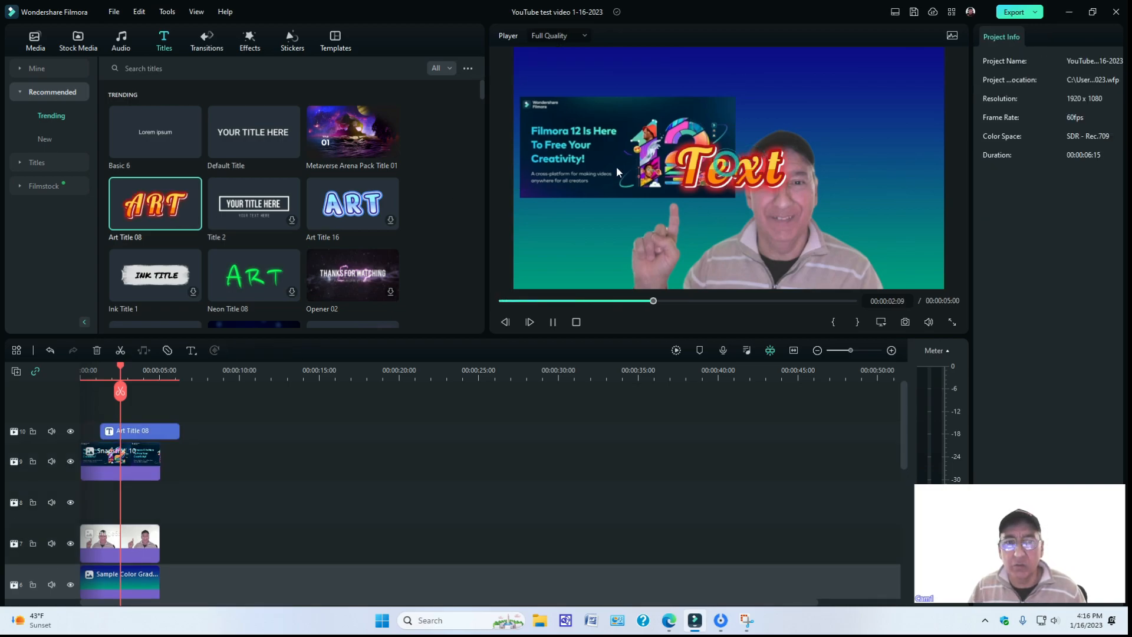
{"action": "left_click_drag", "start_coordinate": [161, 430], "coordinate": [142, 431]}
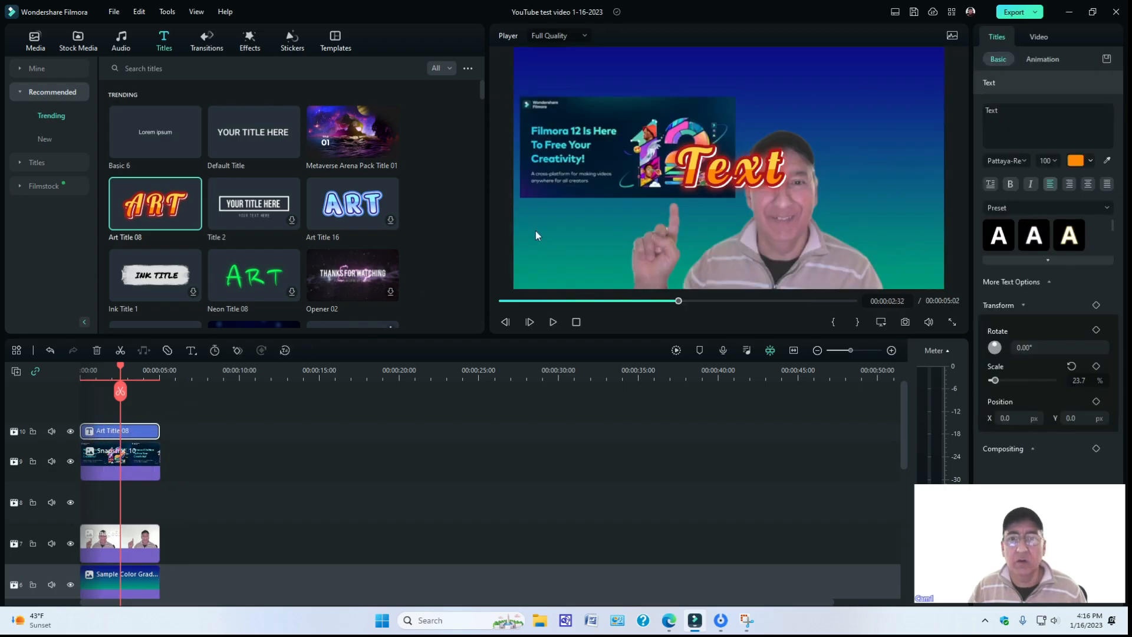
{"action": "left_click_drag", "start_coordinate": [733, 159], "coordinate": [564, 90]}
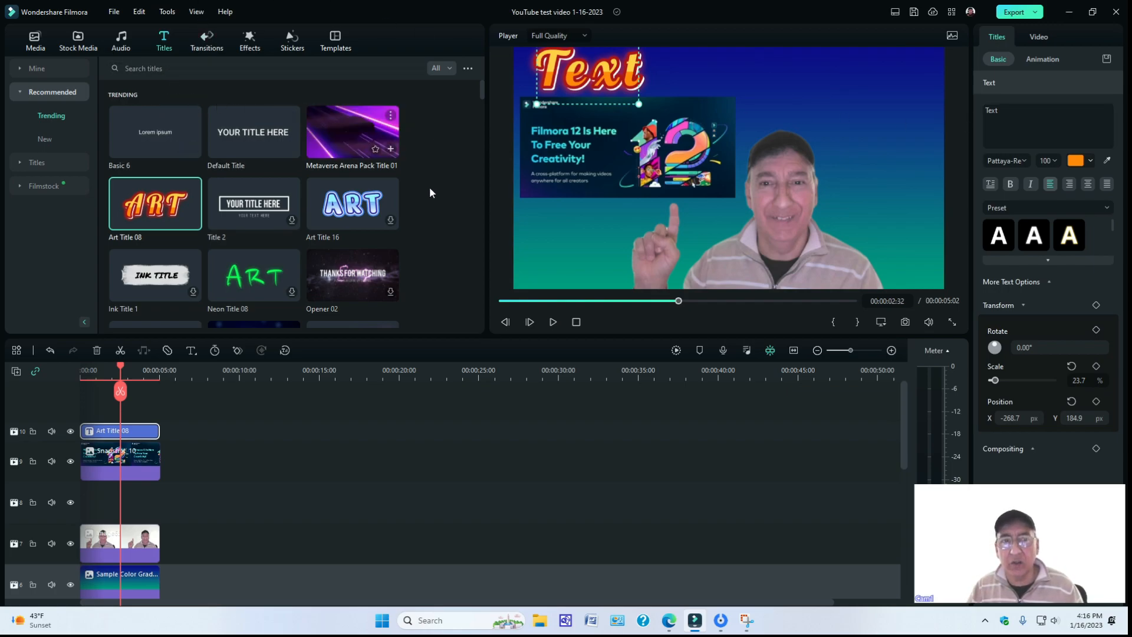
Set the title's font size to 44 and shift it toward the frame's upper-left corner, at about X -338, Y 186 px.
{"action": "mouse_move", "coordinate": [389, 154]}
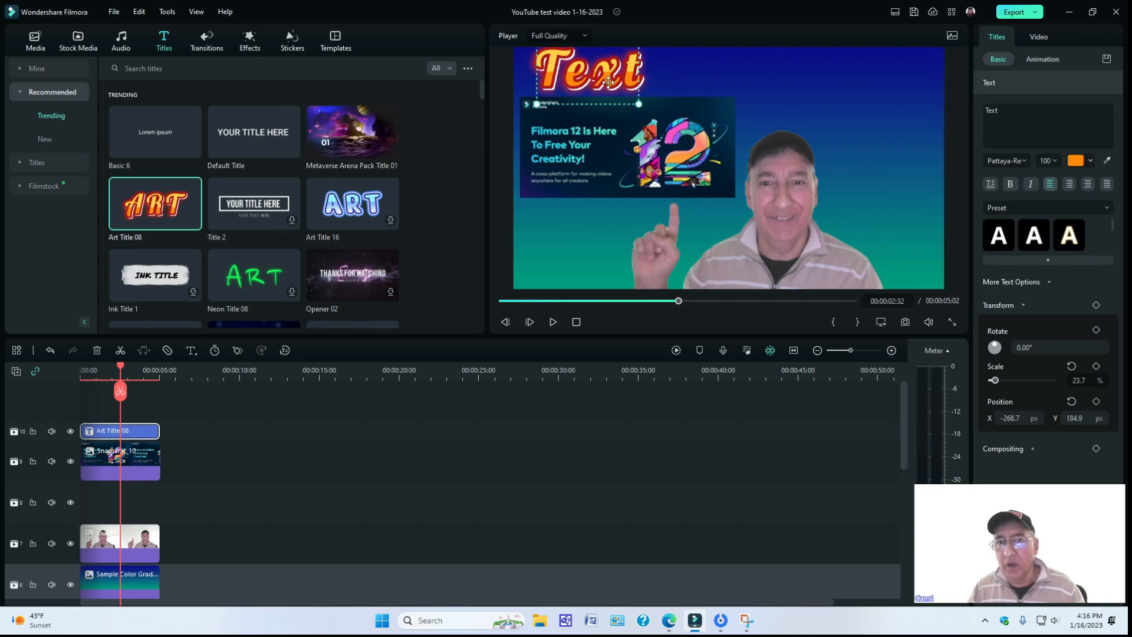
{"action": "left_click", "coordinate": [1052, 159]}
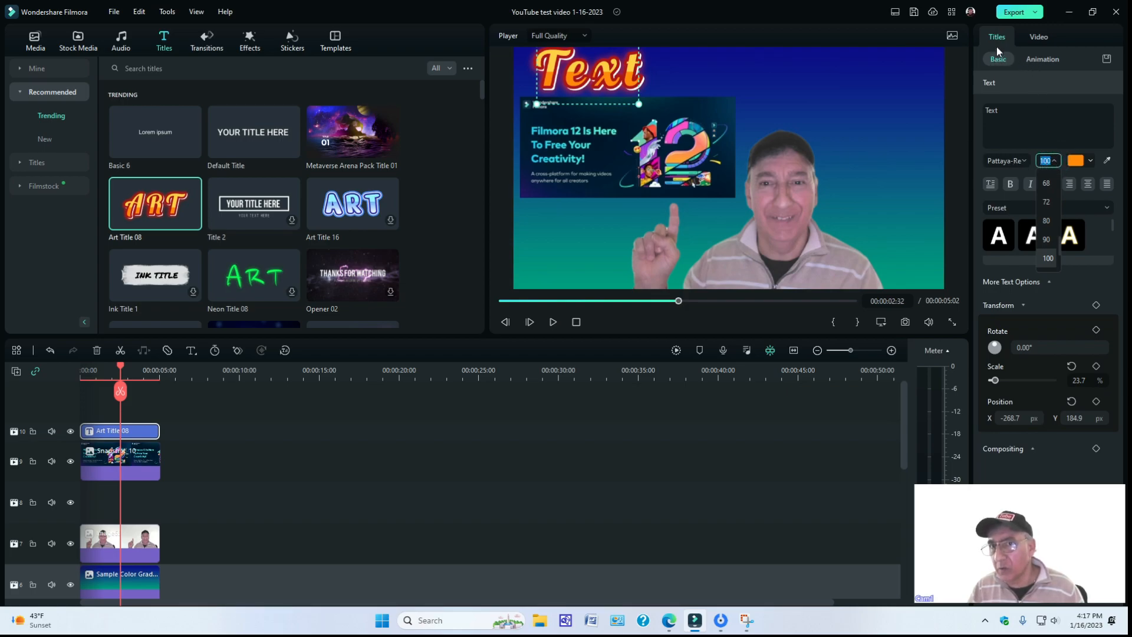
{"action": "scroll", "coordinate": [1049, 204], "scroll_direction": "up", "scroll_amount": 2}
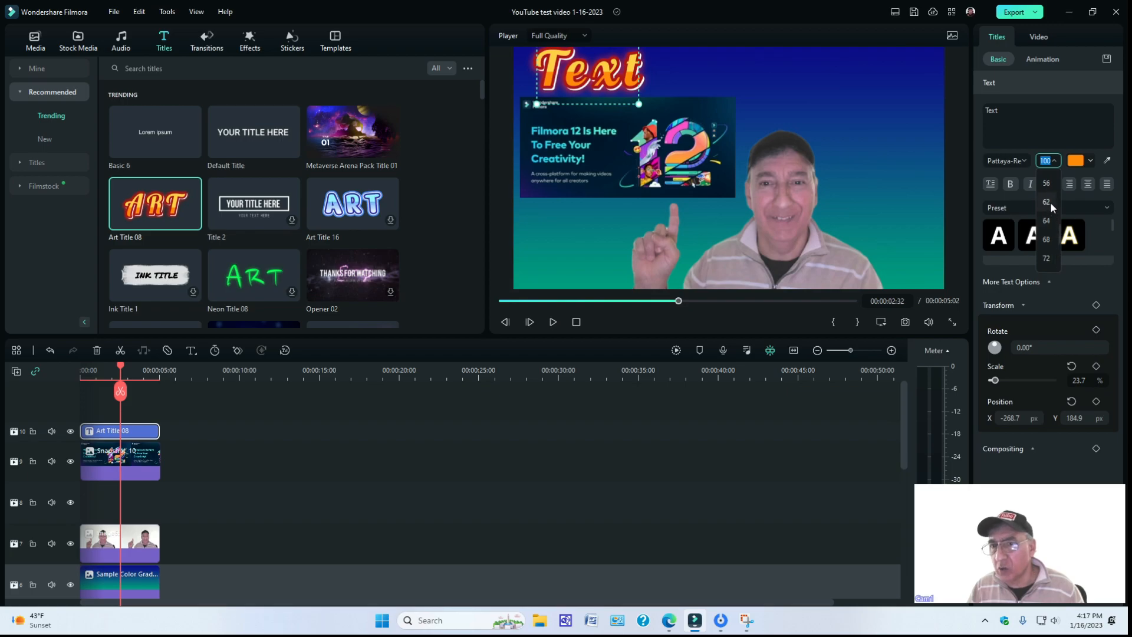
{"action": "left_click", "coordinate": [1050, 203]}
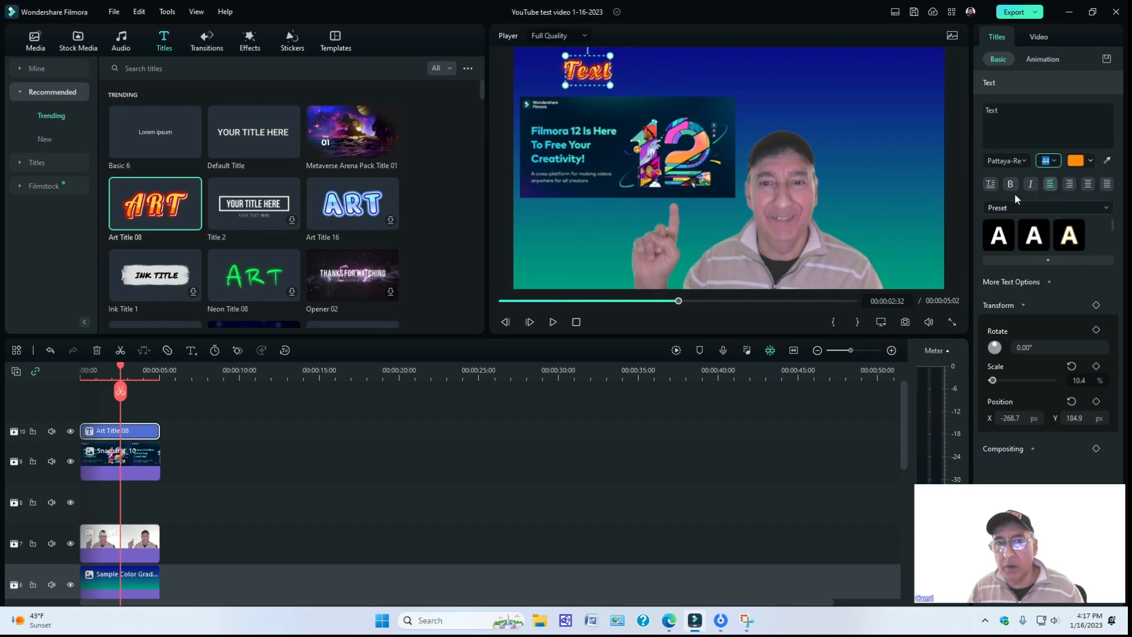
{"action": "left_click_drag", "start_coordinate": [592, 70], "coordinate": [556, 71]}
Replace the title's placeholder text with "I created my thumbnail using Flimora 12".
{"action": "left_click", "coordinate": [1012, 119]}
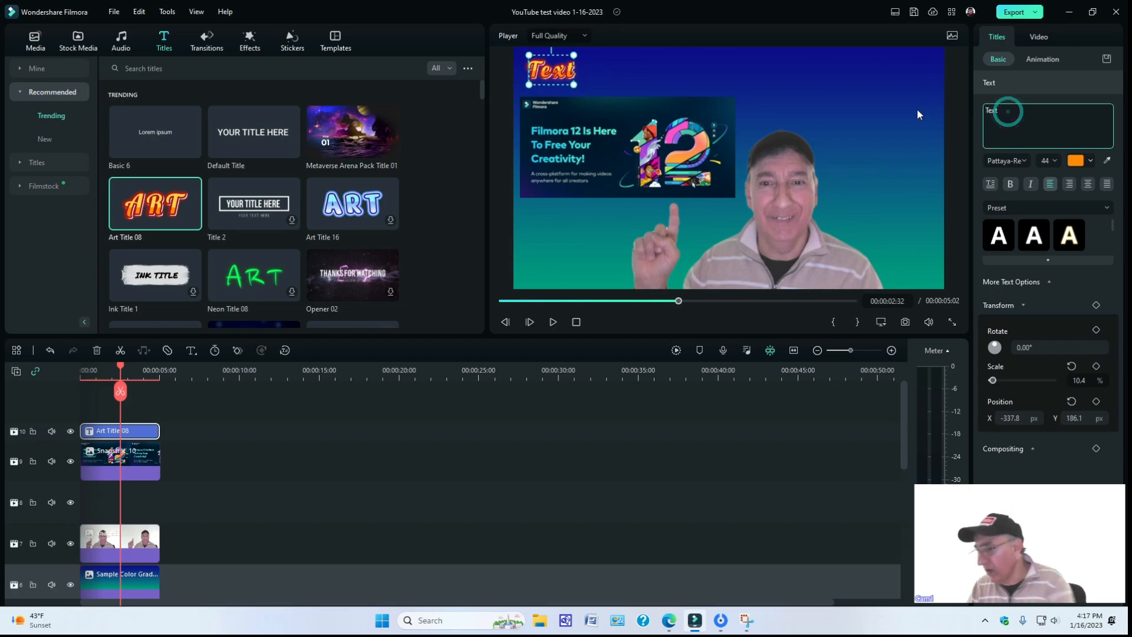
{"action": "key", "text": "Delete"}
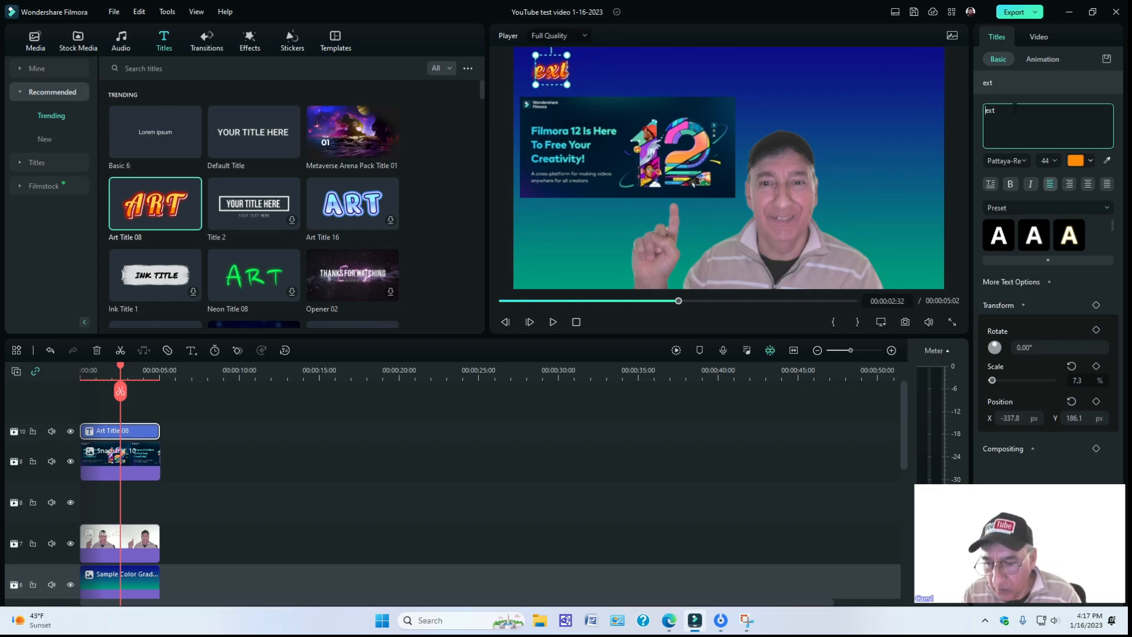
{"action": "key", "text": "Delete"}
{"action": "key", "text": "Delete"}
{"action": "key", "text": "Delete"}
{"action": "type", "text": "I"}
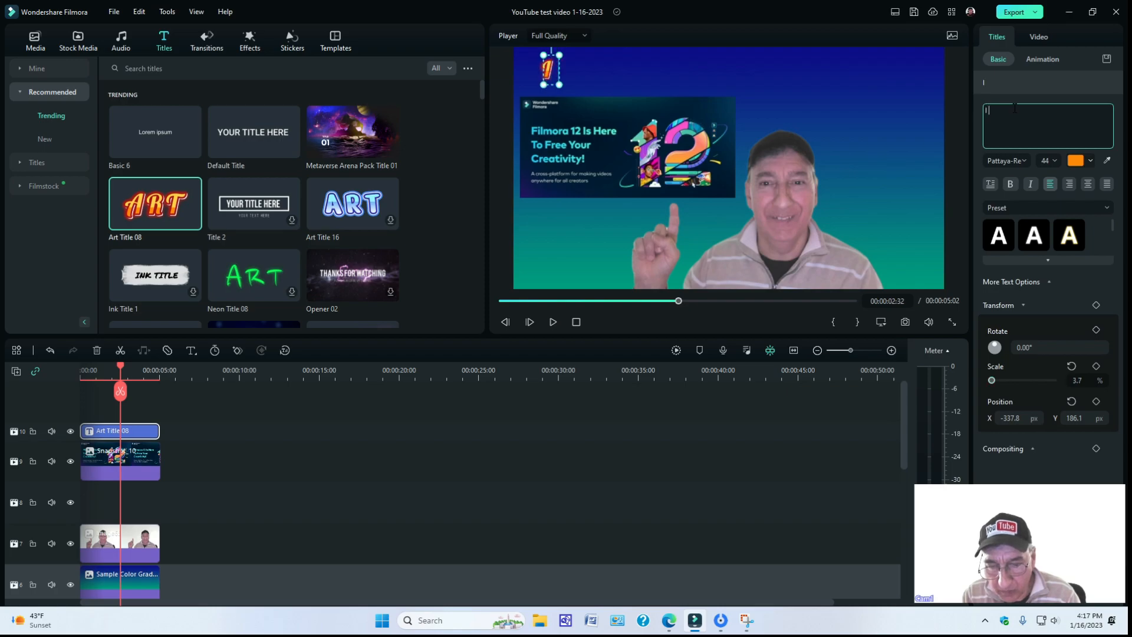
{"action": "type", "text": " crea"}
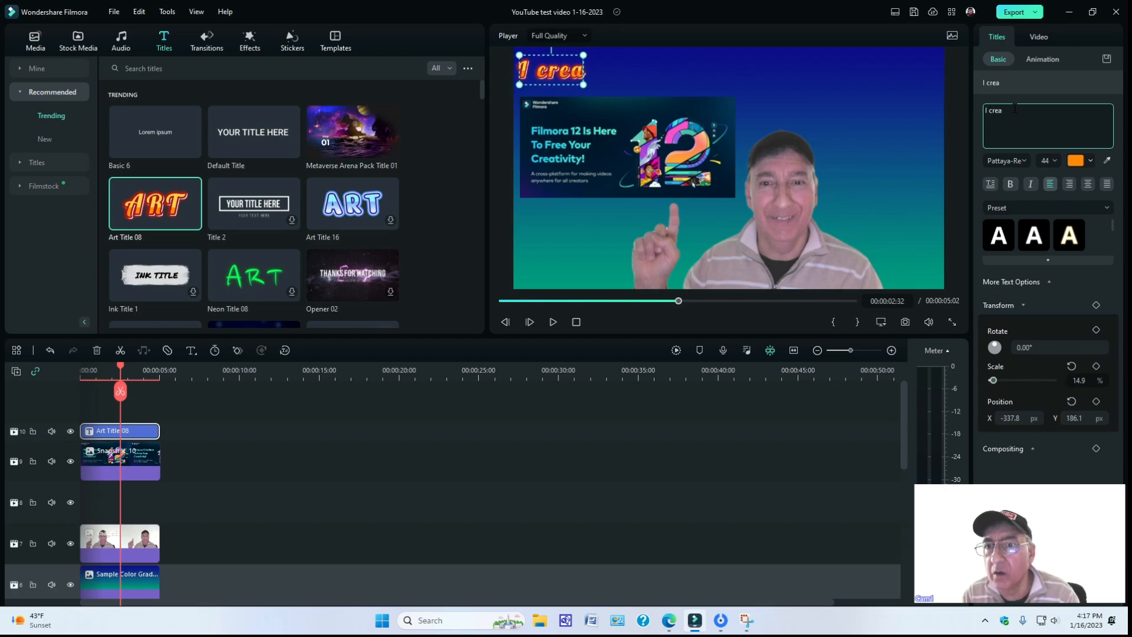
{"action": "type", "text": "ri"}
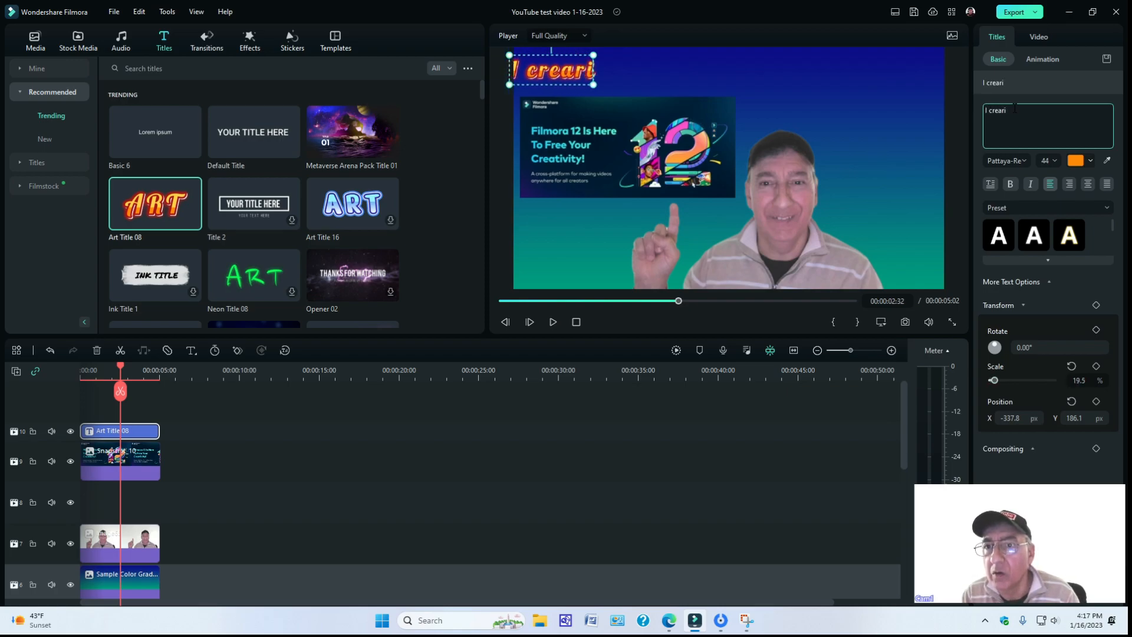
{"action": "key", "text": "BackSpace"}
{"action": "key", "text": "BackSpace"}
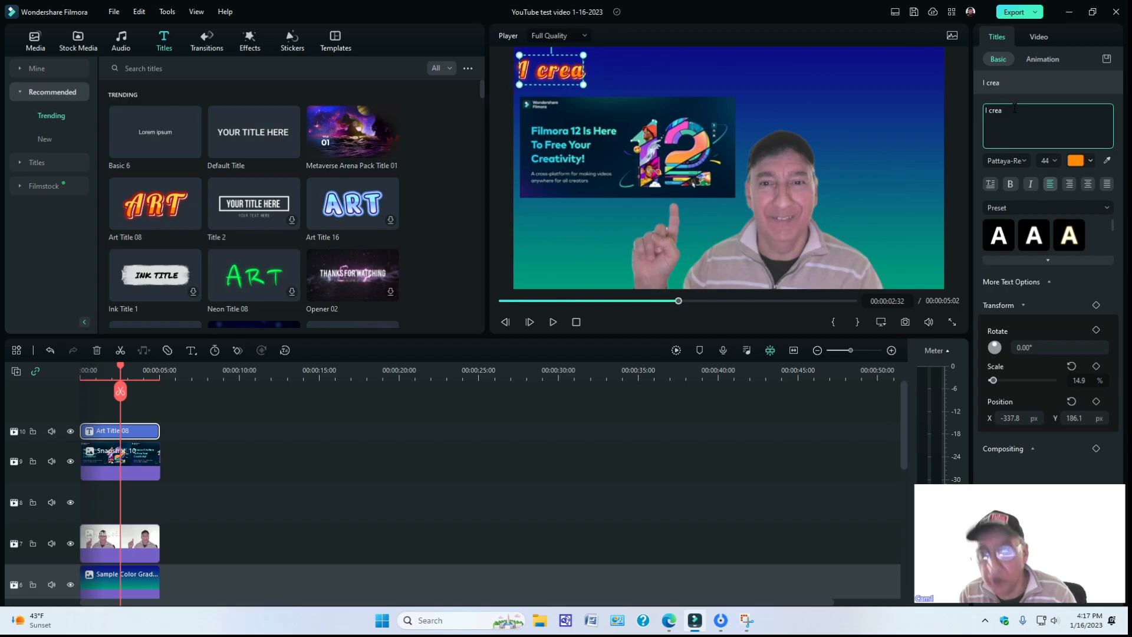
{"action": "type", "text": "ted my thumbnau"}
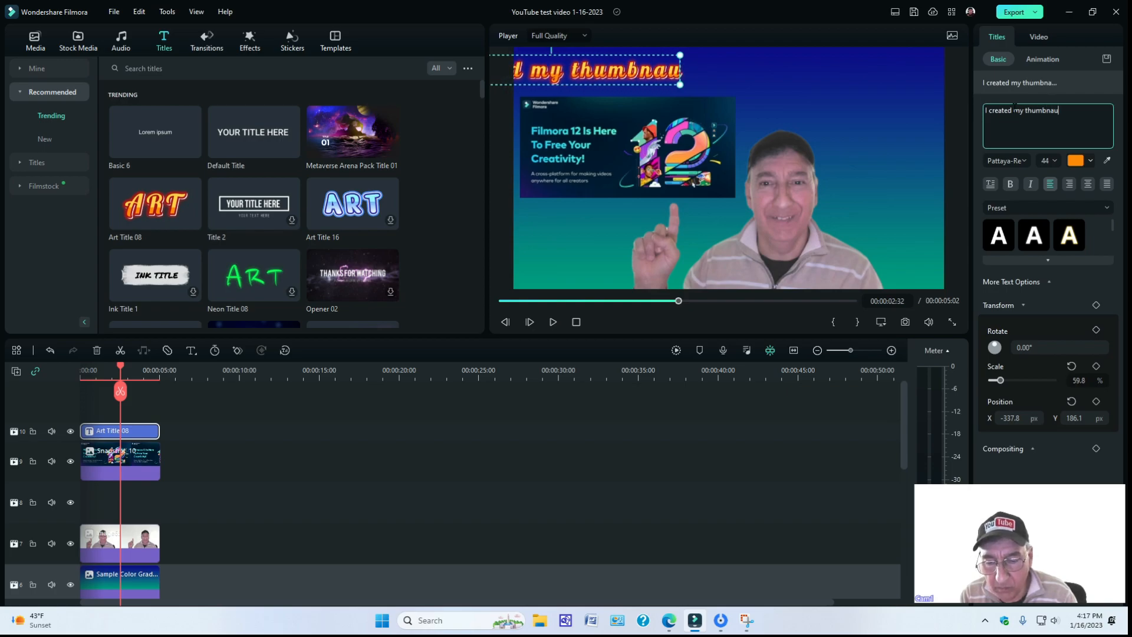
{"action": "key", "text": "BackSpace"}
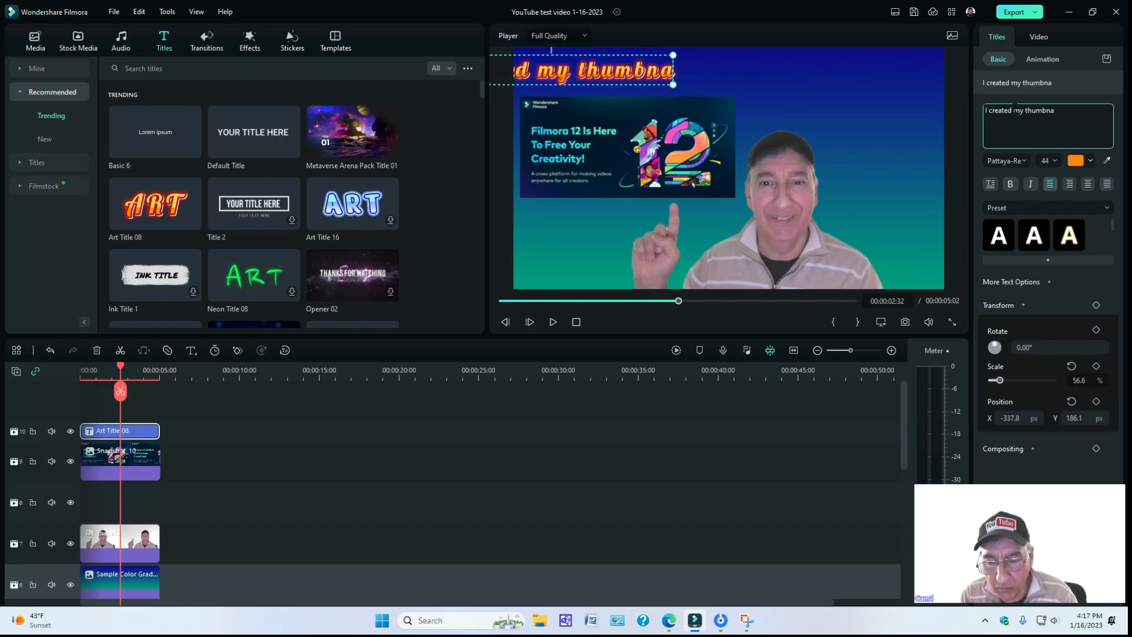
{"action": "type", "text": "il using Flimo"}
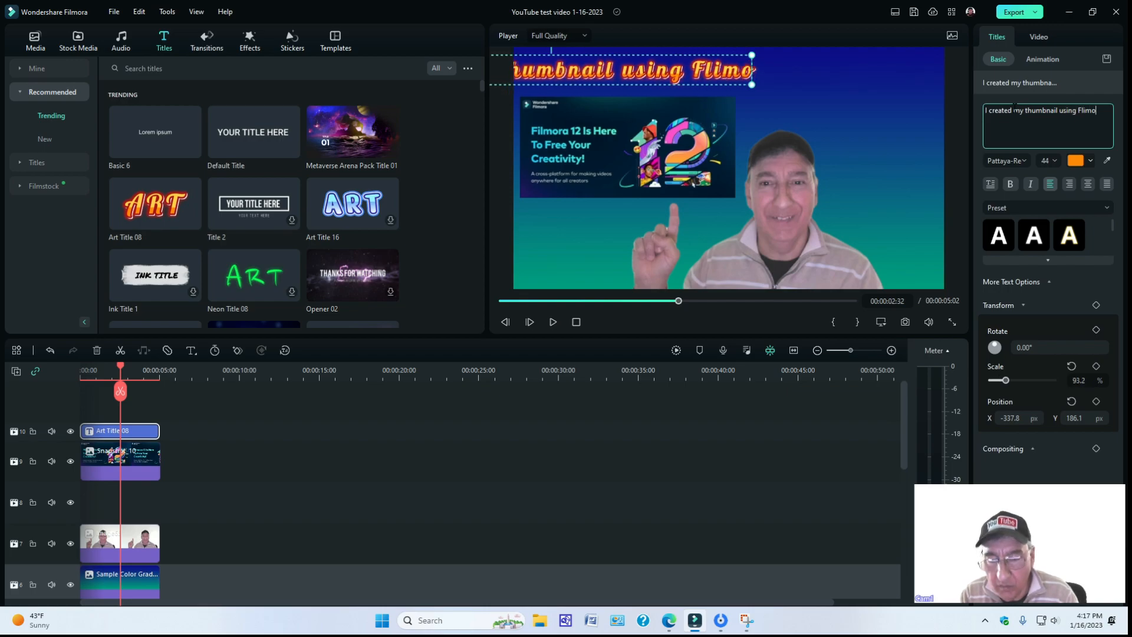
{"action": "type", "text": "ra 12"}
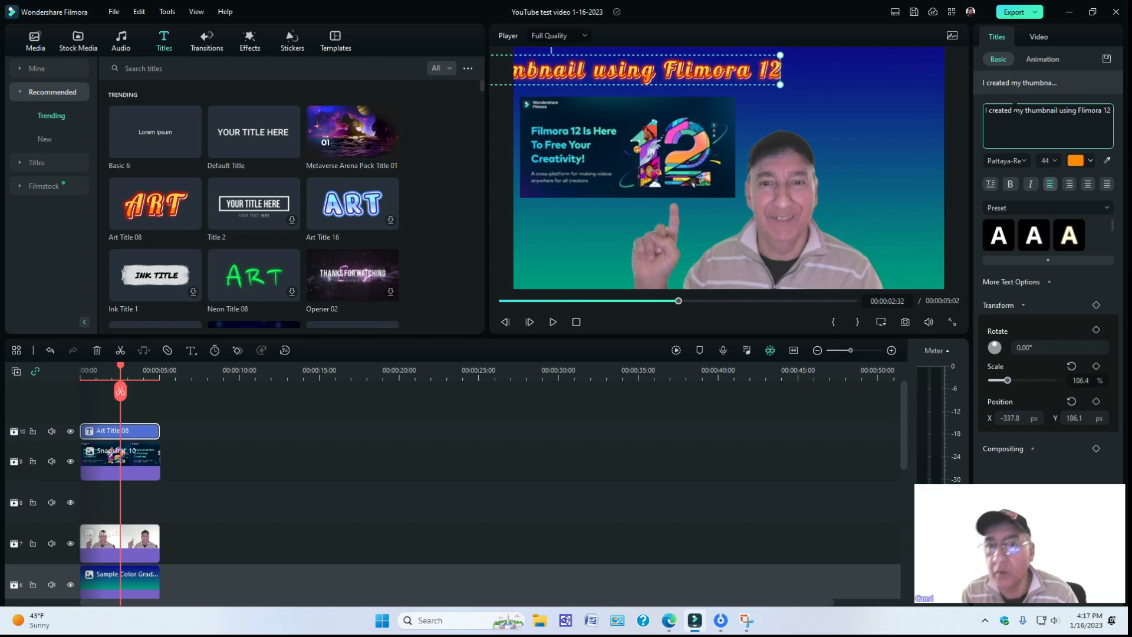
Center the title horizontally along the frame's upper edge and set its font size to 40.
{"action": "left_click", "coordinate": [662, 55]}
{"action": "left_click_drag", "start_coordinate": [661, 55], "coordinate": [837, 55]}
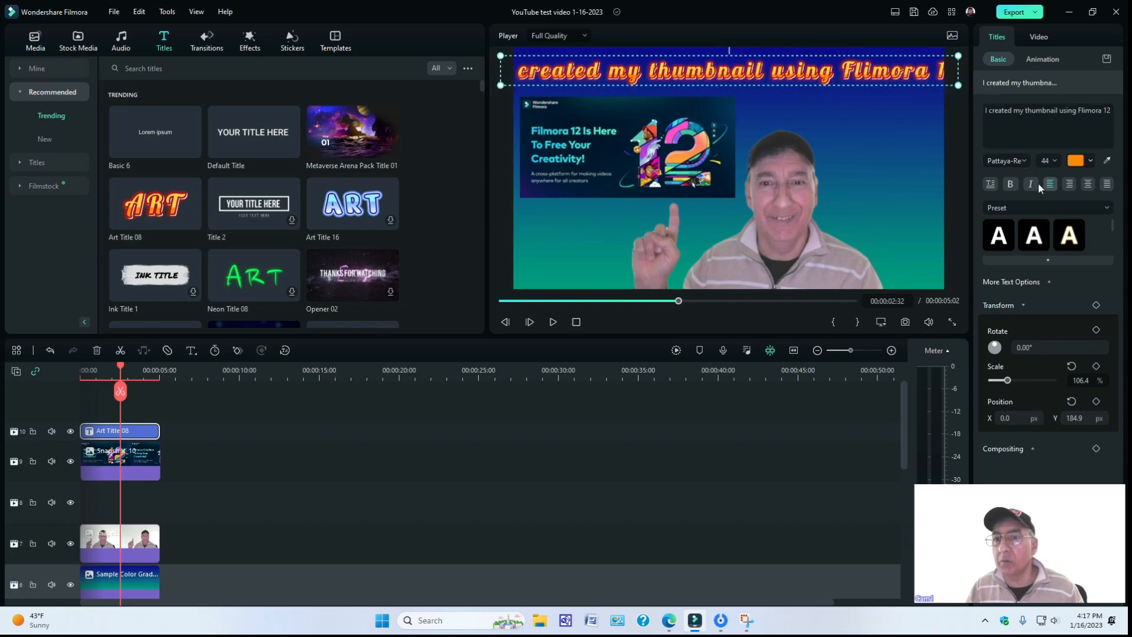
{"action": "left_click", "coordinate": [1055, 160]}
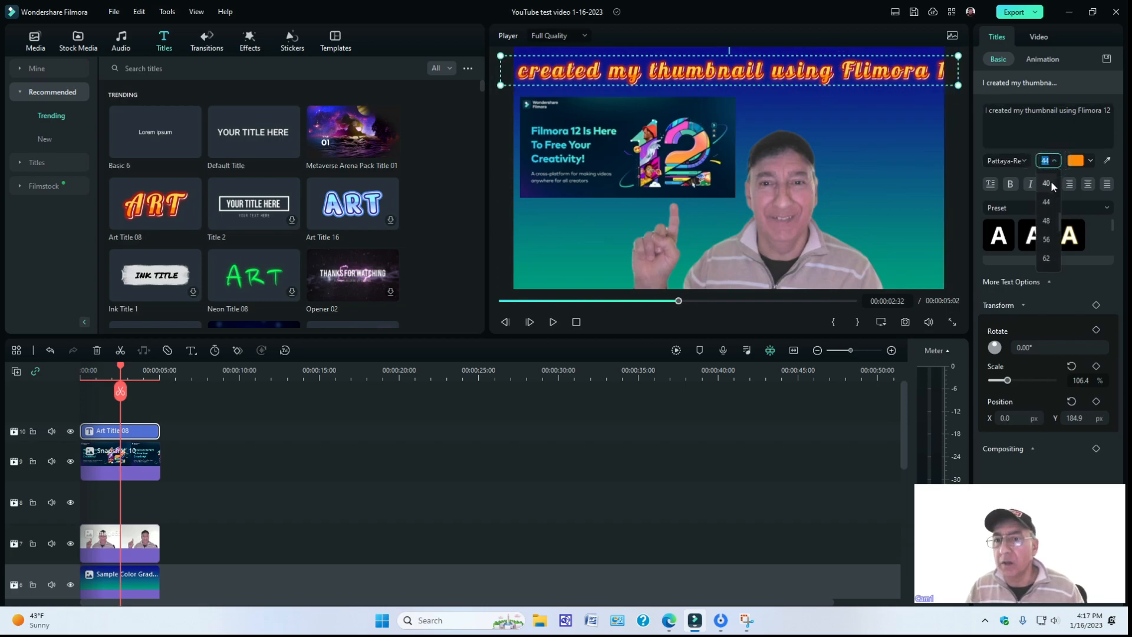
{"action": "left_click", "coordinate": [1052, 182]}
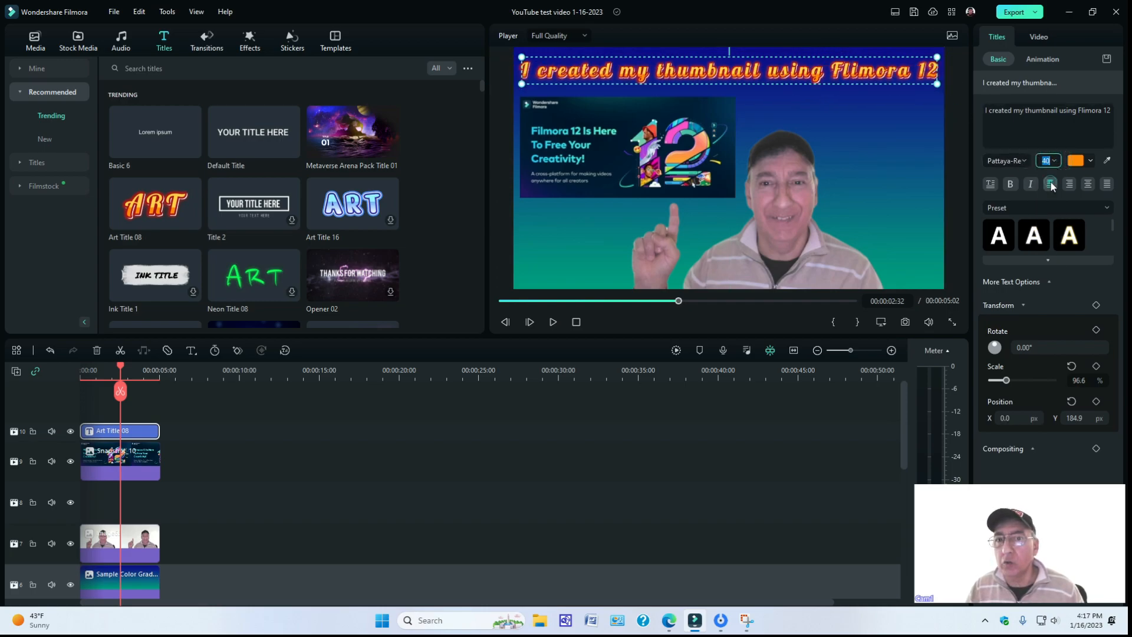
{"action": "left_click", "coordinate": [867, 127]}
{"action": "left_click", "coordinate": [807, 69]}
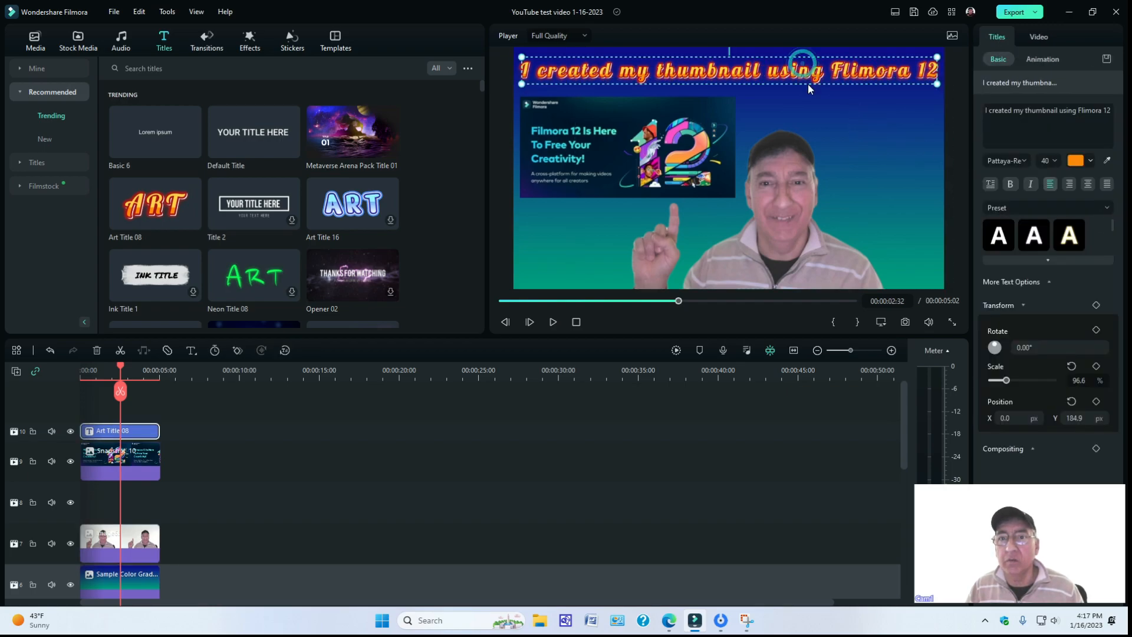
{"action": "left_click", "coordinate": [554, 370]}
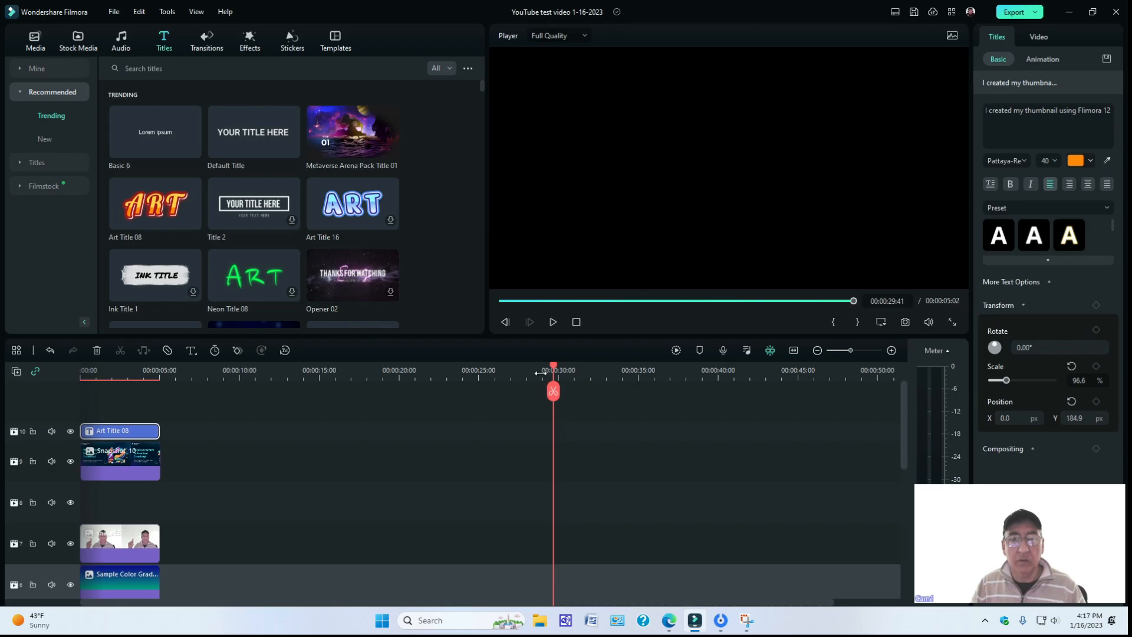
{"action": "left_click_drag", "start_coordinate": [554, 365], "coordinate": [115, 366]}
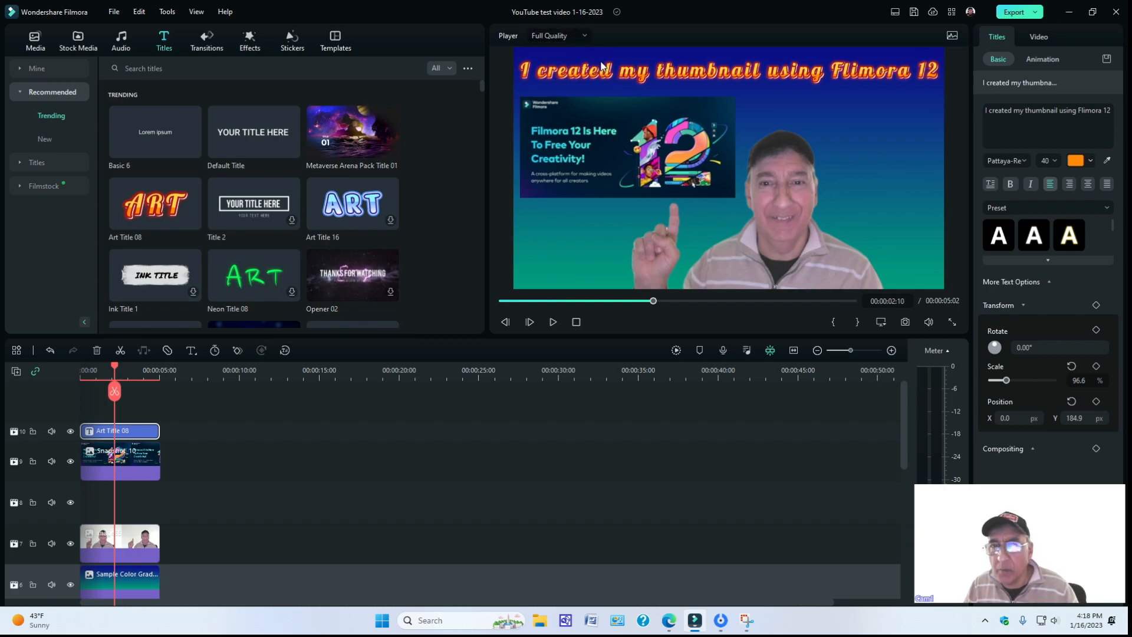
Change the title's font to Times New Roman.
{"action": "left_click", "coordinate": [1023, 159]}
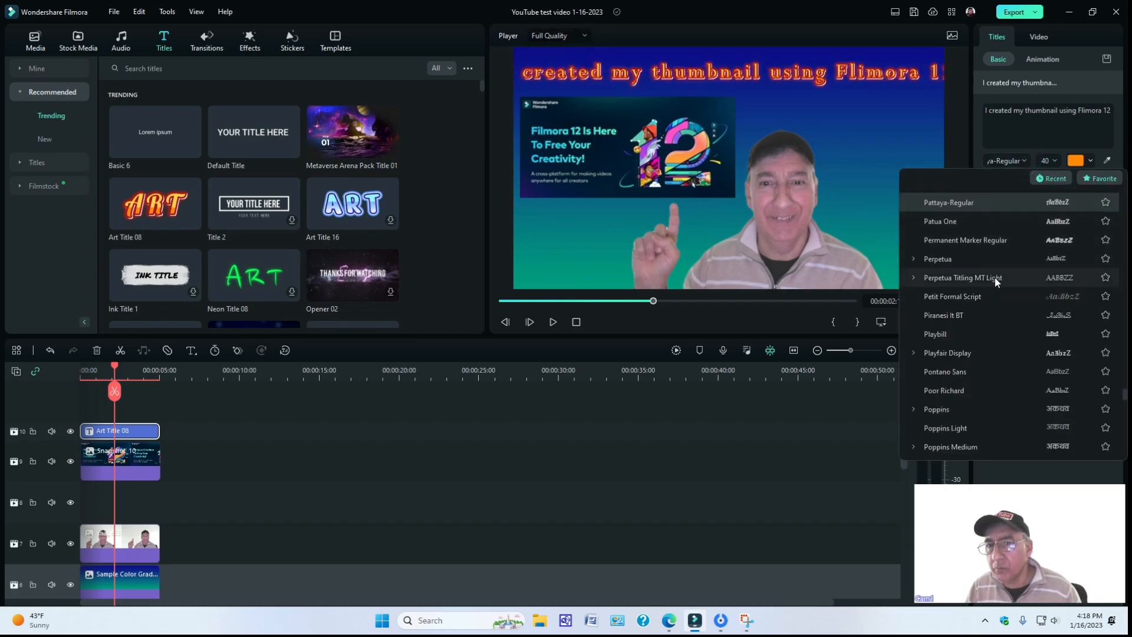
{"action": "scroll", "coordinate": [991, 281], "scroll_direction": "down", "scroll_amount": 8}
{"action": "scroll", "coordinate": [988, 287], "scroll_direction": "down", "scroll_amount": 6}
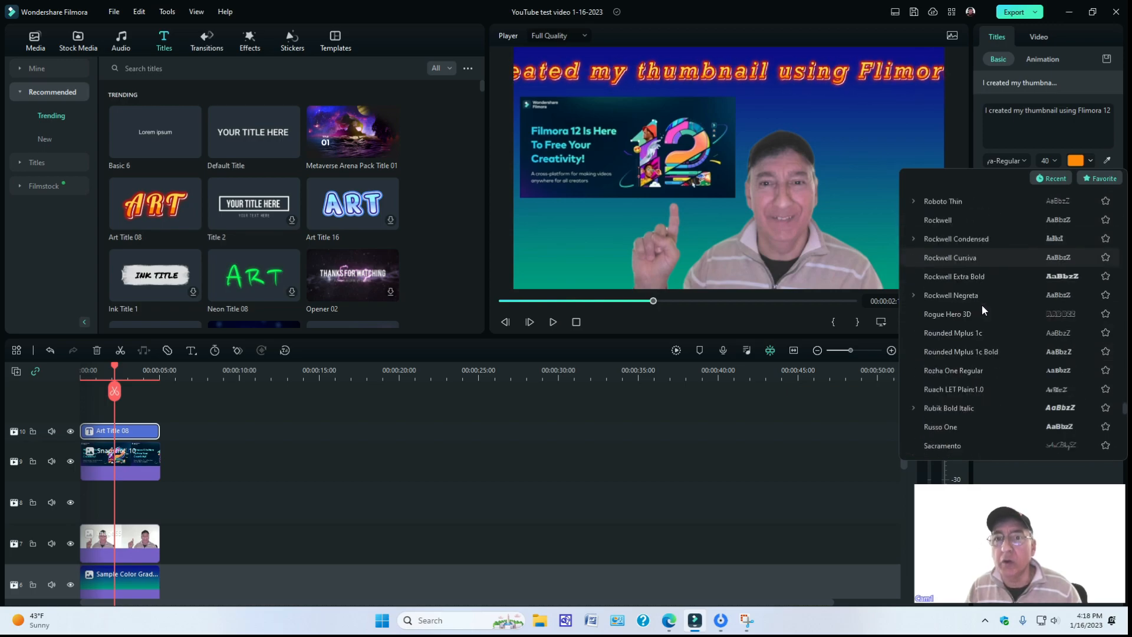
{"action": "scroll", "coordinate": [981, 306], "scroll_direction": "down", "scroll_amount": 5}
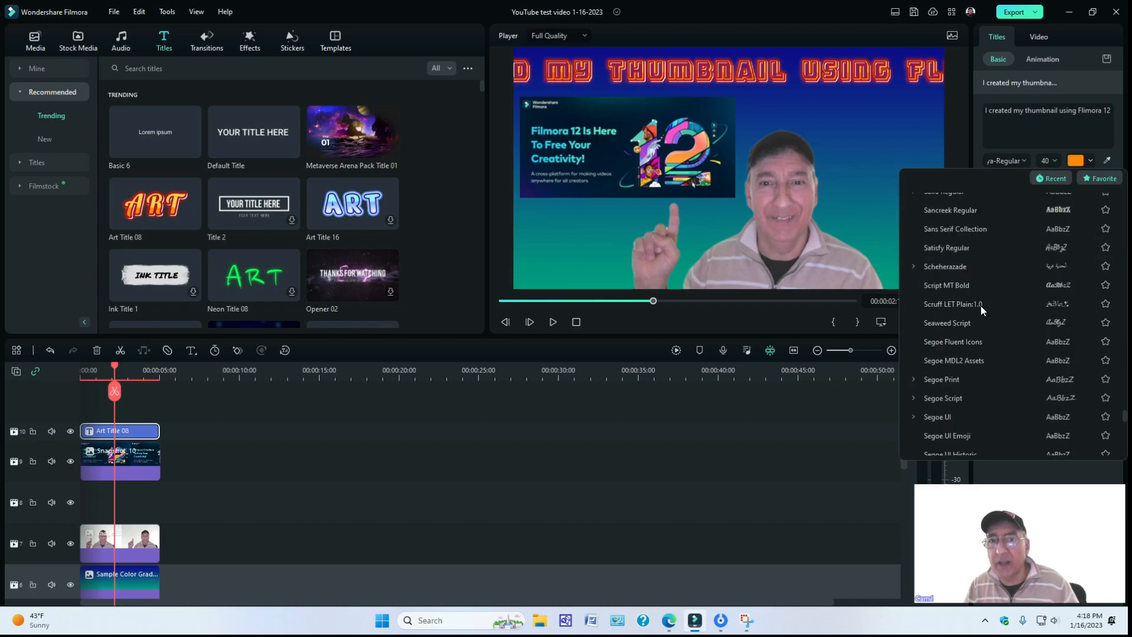
{"action": "scroll", "coordinate": [981, 306], "scroll_direction": "down", "scroll_amount": 8}
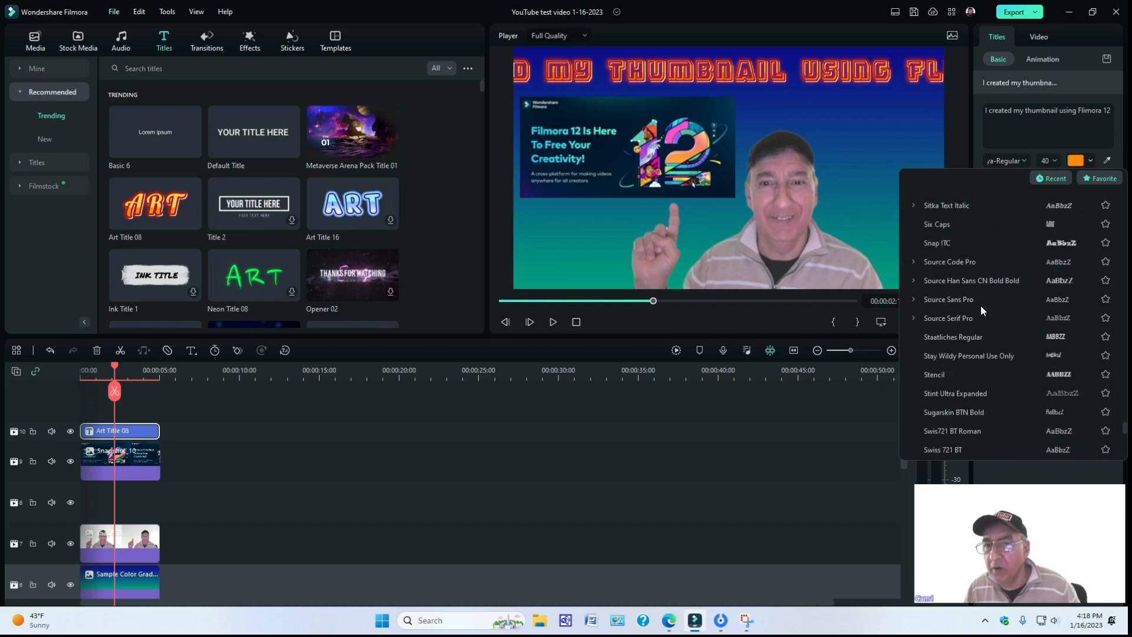
{"action": "scroll", "coordinate": [981, 305], "scroll_direction": "down", "scroll_amount": 3}
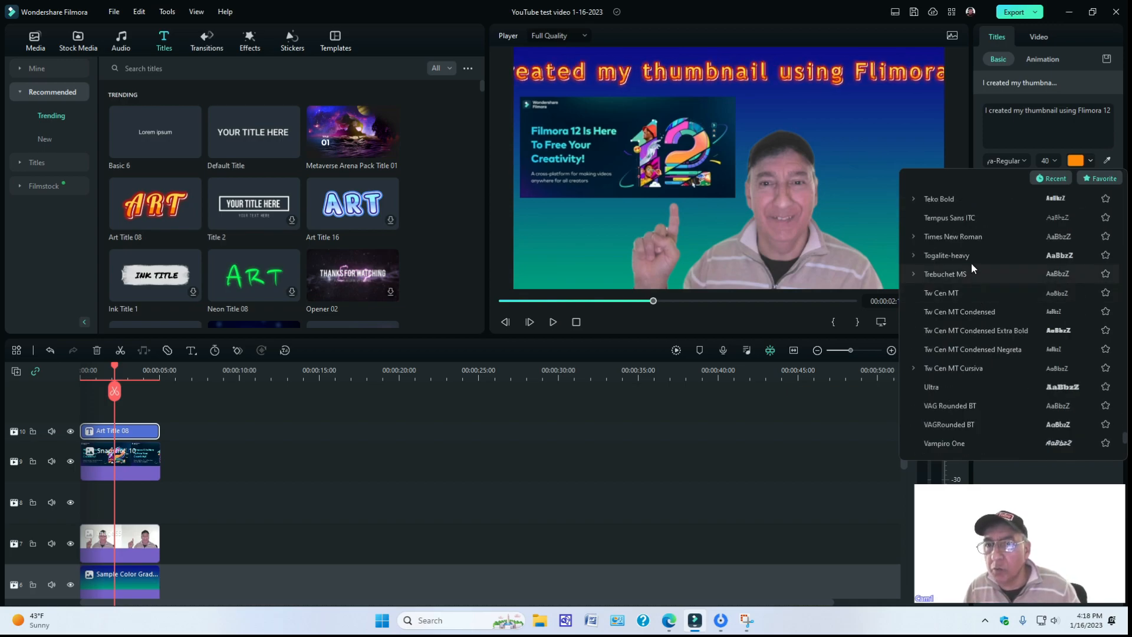
{"action": "left_click", "coordinate": [961, 236]}
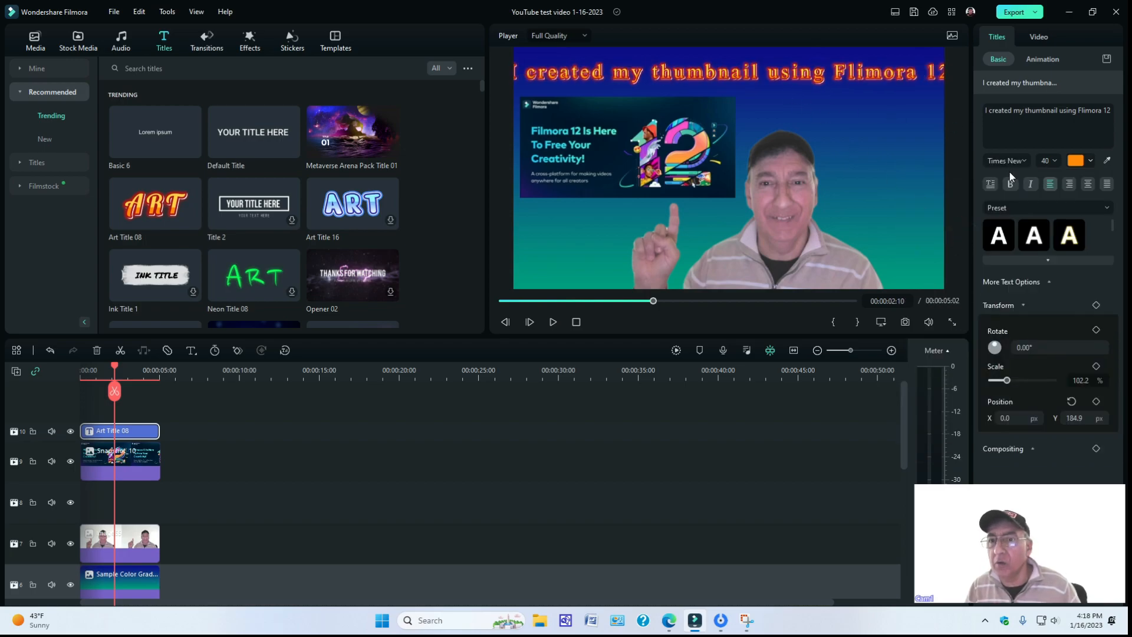
Try font size 28 on the title, then set it to 32.
{"action": "left_click", "coordinate": [1054, 162]}
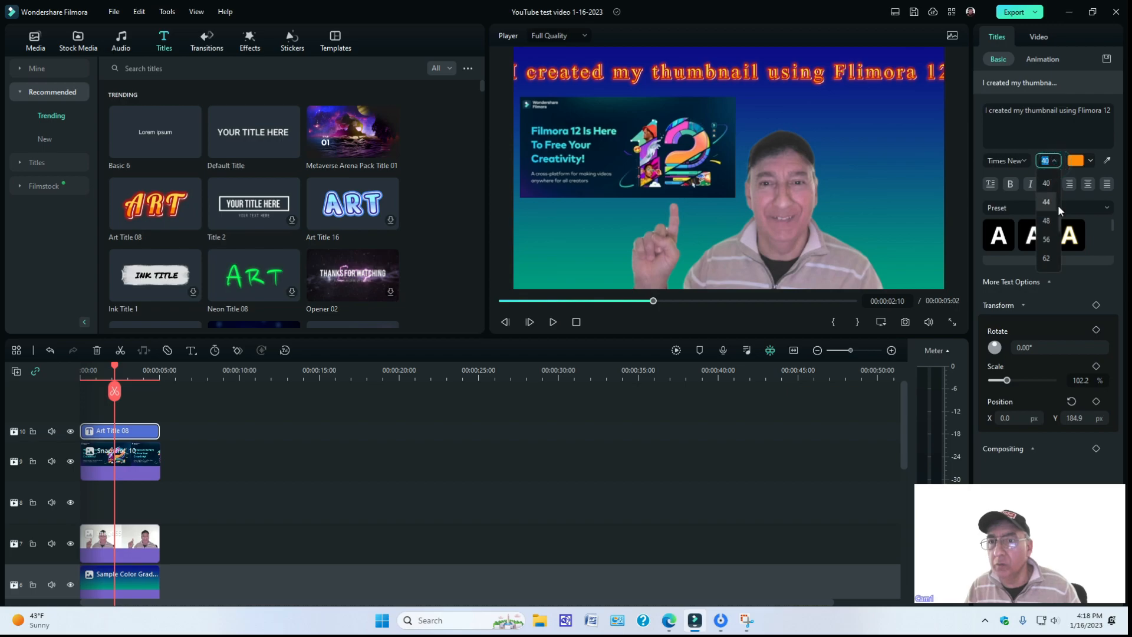
{"action": "scroll", "coordinate": [1052, 185], "scroll_direction": "up", "scroll_amount": 2}
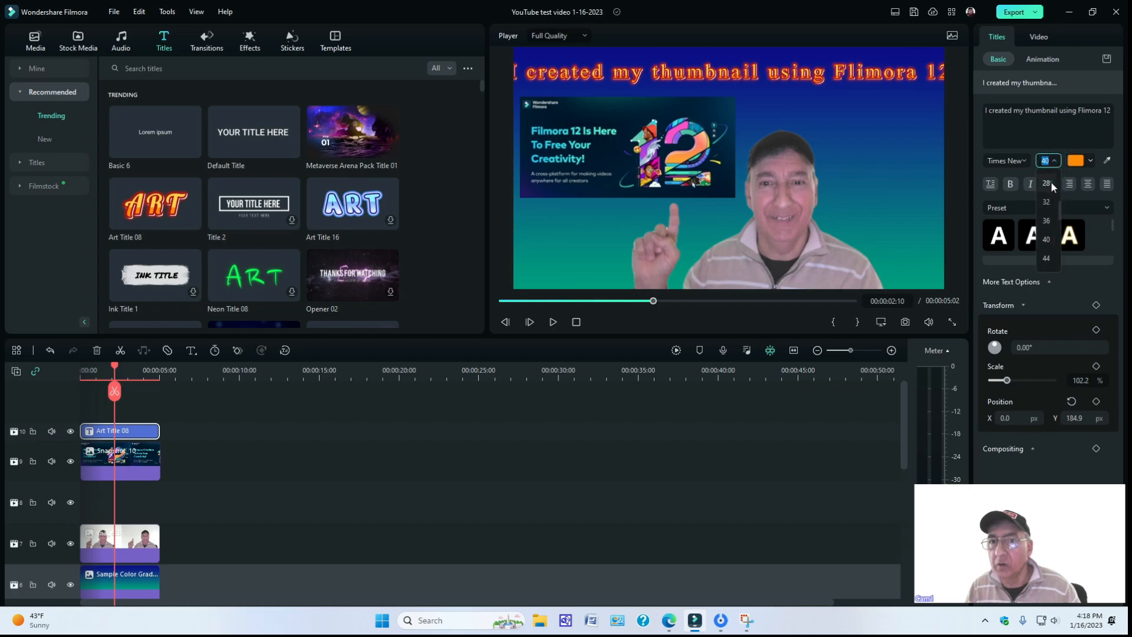
{"action": "left_click", "coordinate": [1051, 183]}
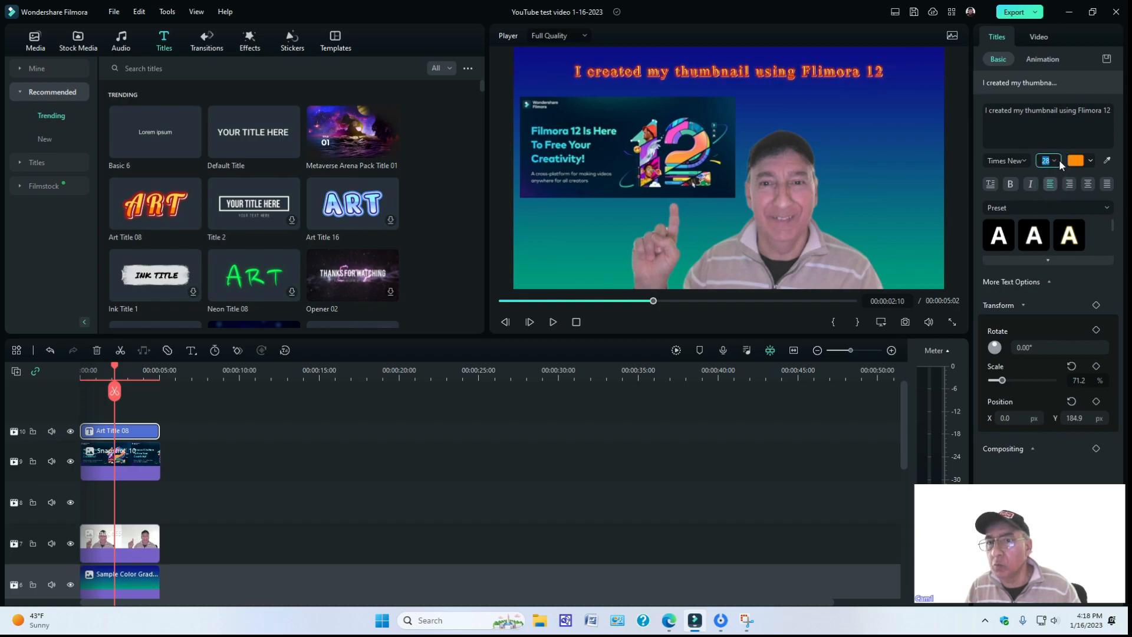
{"action": "left_click", "coordinate": [1055, 160]}
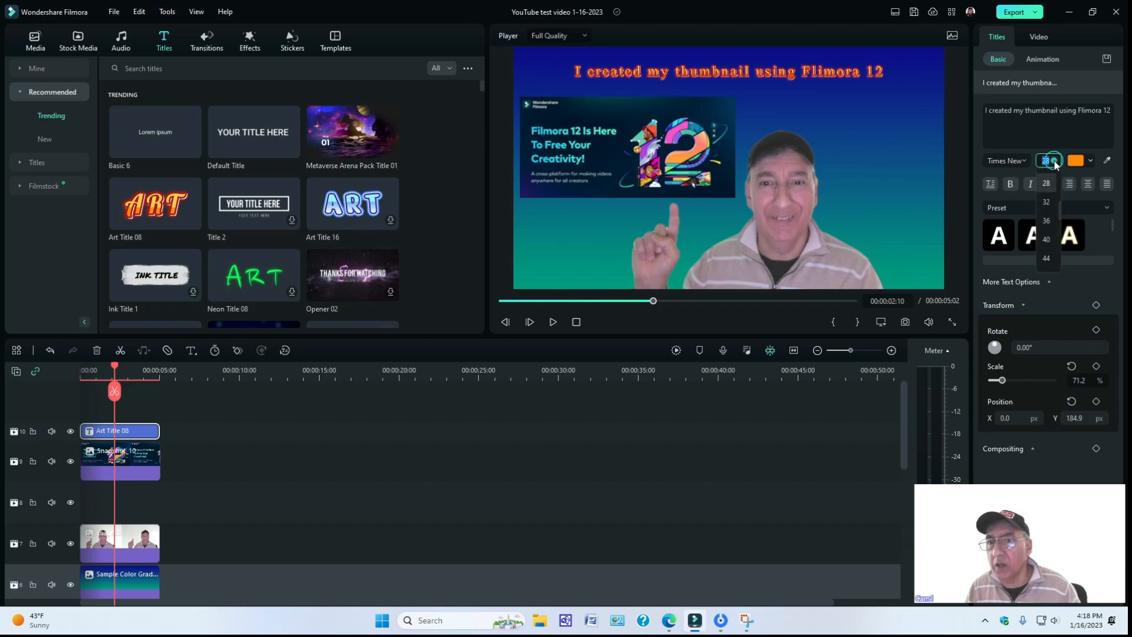
{"action": "left_click", "coordinate": [1047, 202]}
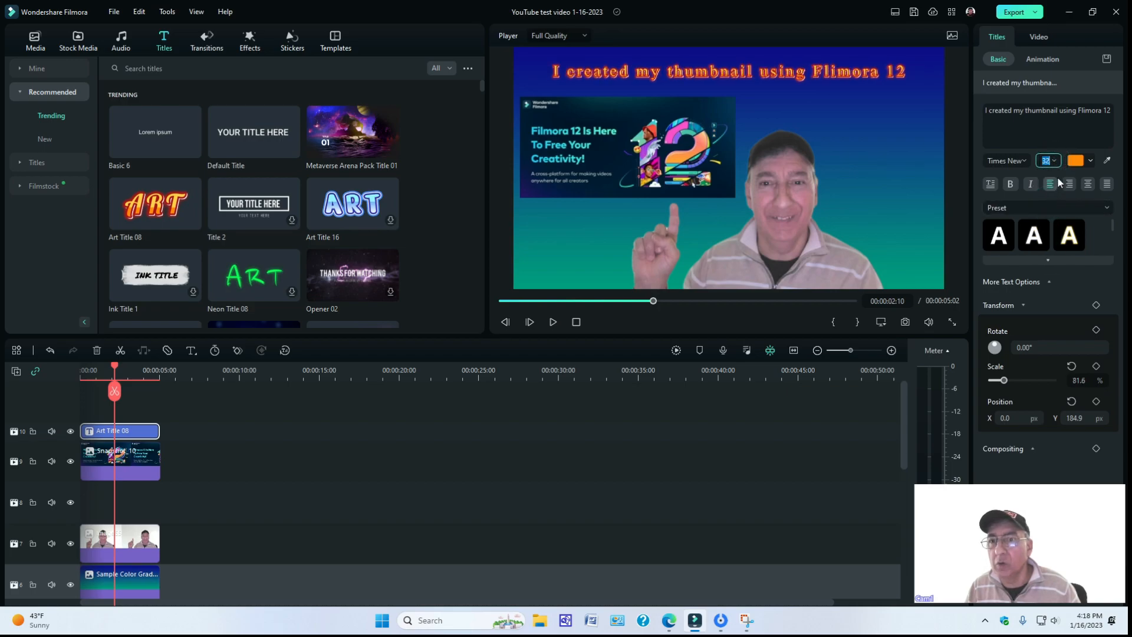
Set the title's font size to 36 and move it slightly closer to the frame's upper edge.
{"action": "left_click", "coordinate": [1055, 161]}
{"action": "left_click", "coordinate": [1045, 222]}
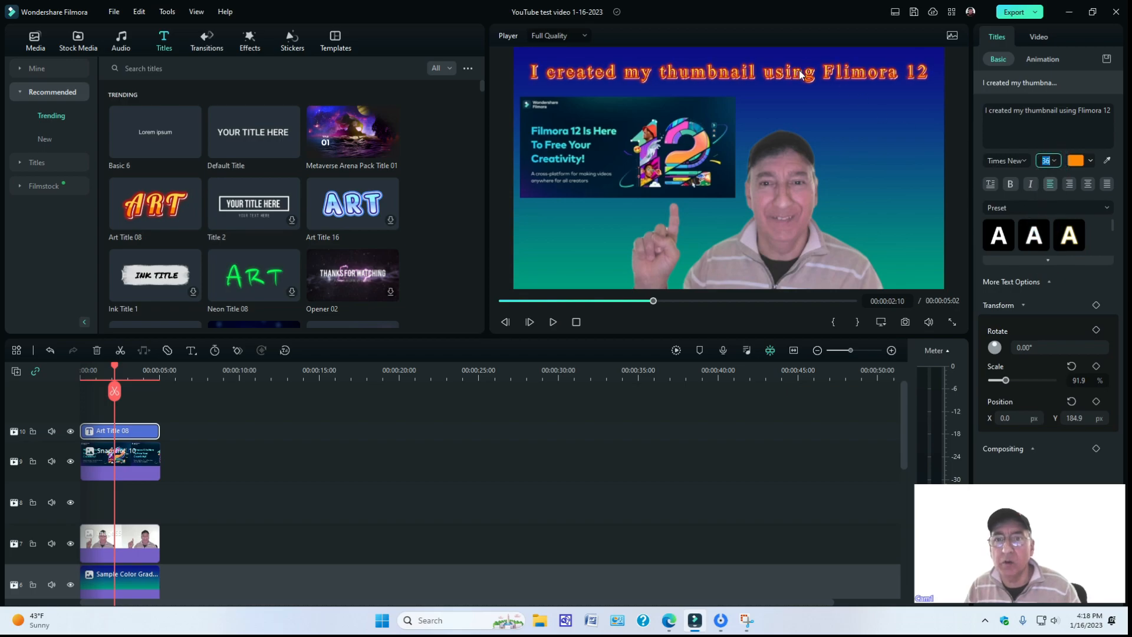
{"action": "left_click_drag", "start_coordinate": [792, 76], "coordinate": [790, 71]}
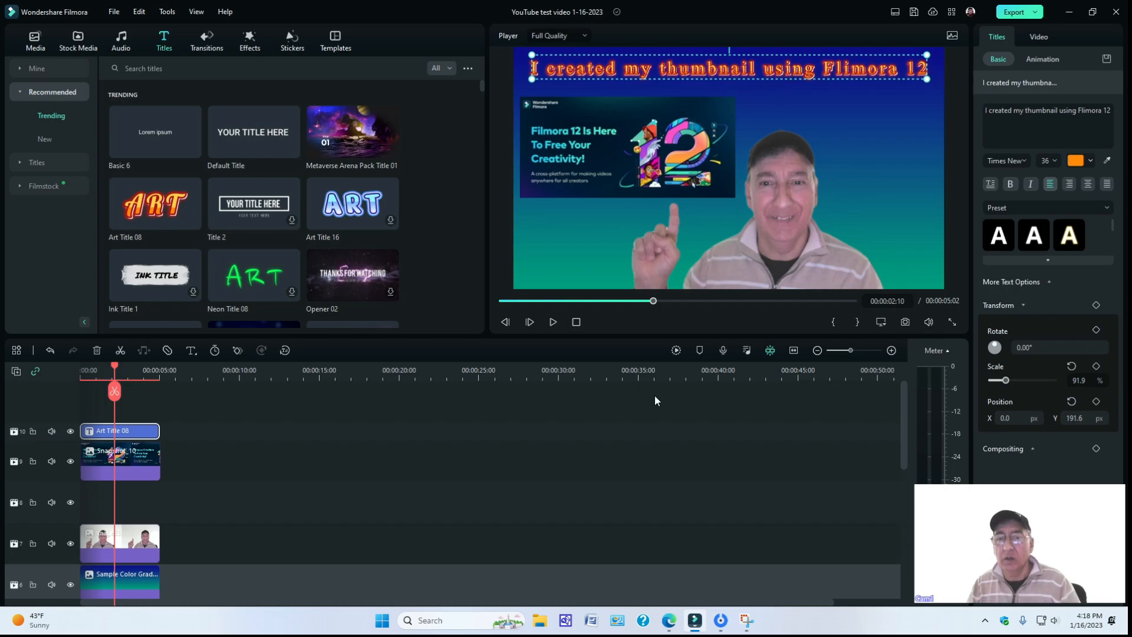
{"action": "left_click", "coordinate": [631, 473]}
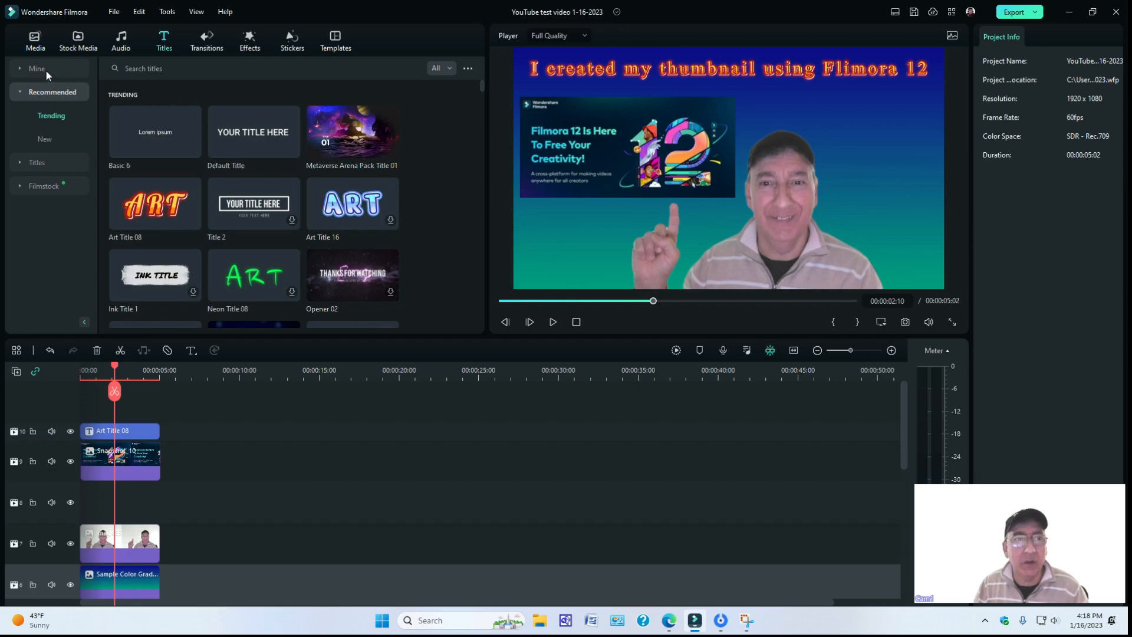
Save a PNG snapshot of the composed frame to the project media.
{"action": "left_click", "coordinate": [30, 44]}
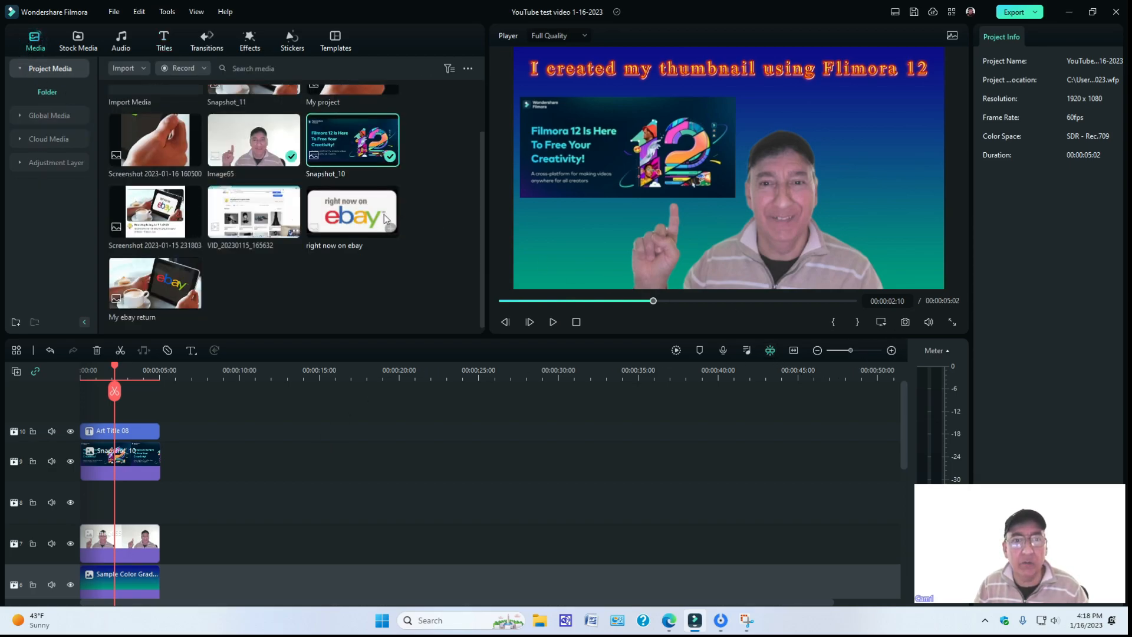
{"action": "scroll", "coordinate": [366, 200], "scroll_direction": "down", "scroll_amount": 1}
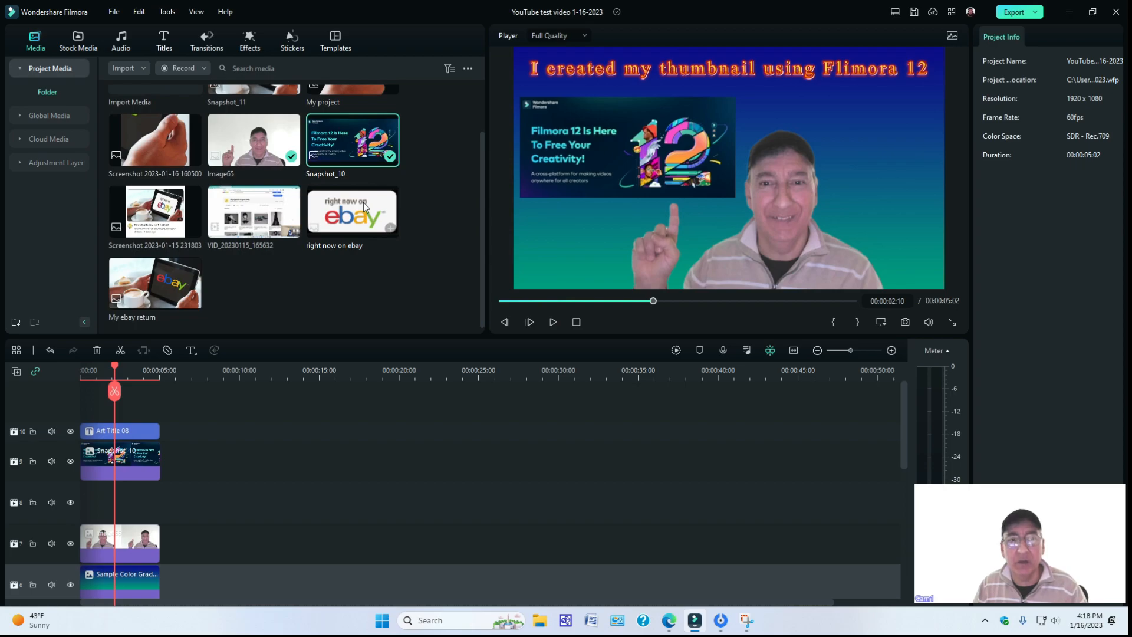
{"action": "left_click", "coordinate": [904, 322]}
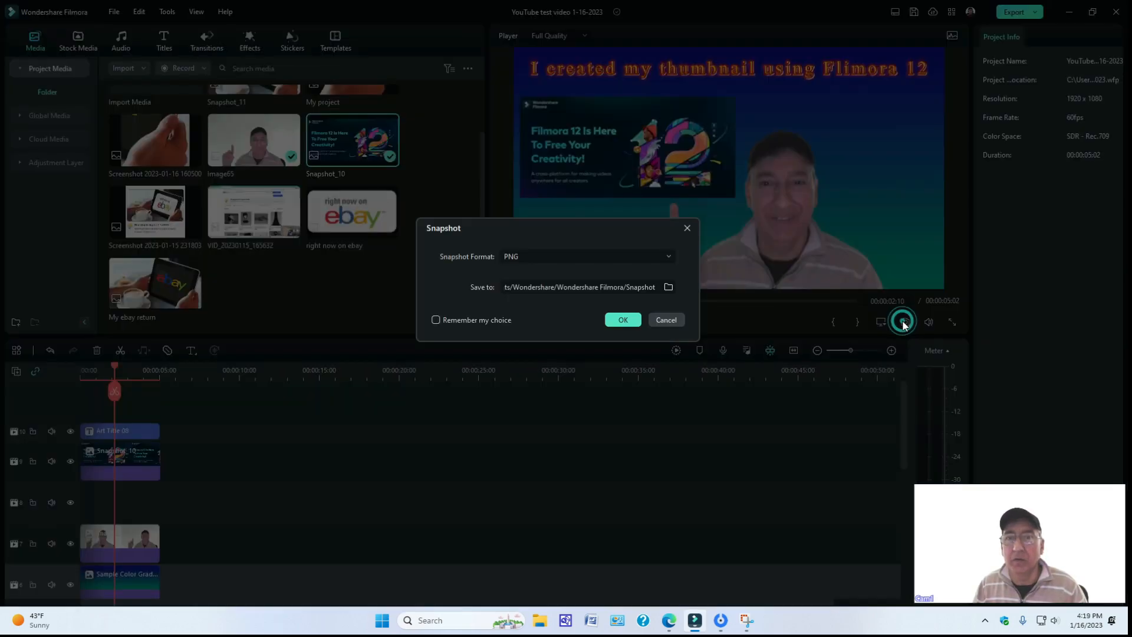
{"action": "left_click", "coordinate": [623, 320]}
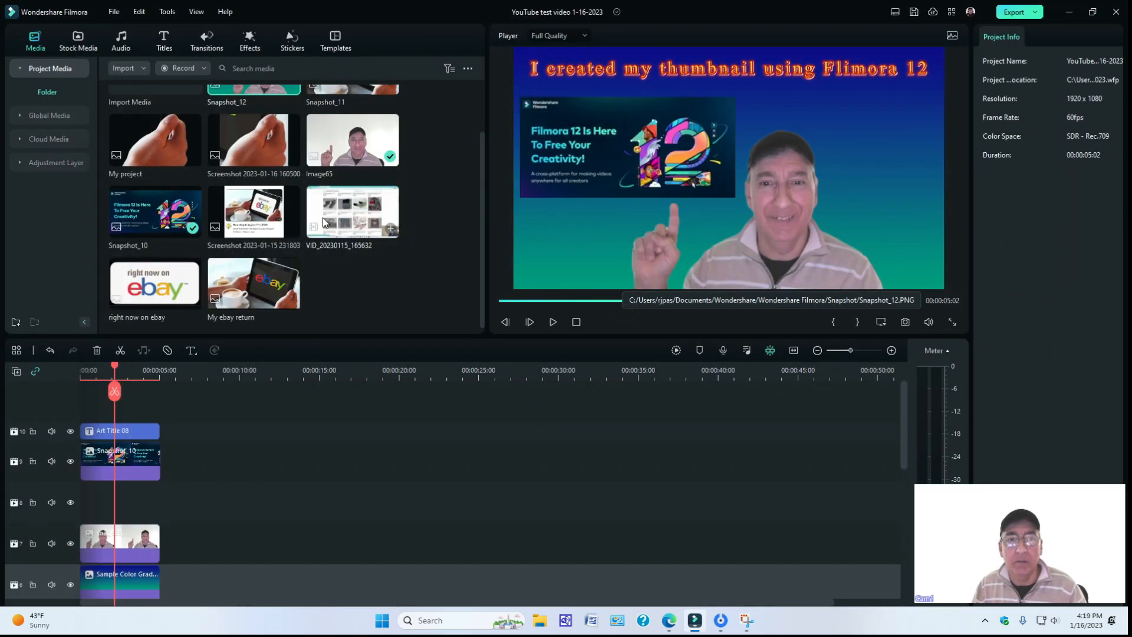
{"action": "scroll", "coordinate": [404, 224], "scroll_direction": "up", "scroll_amount": 1}
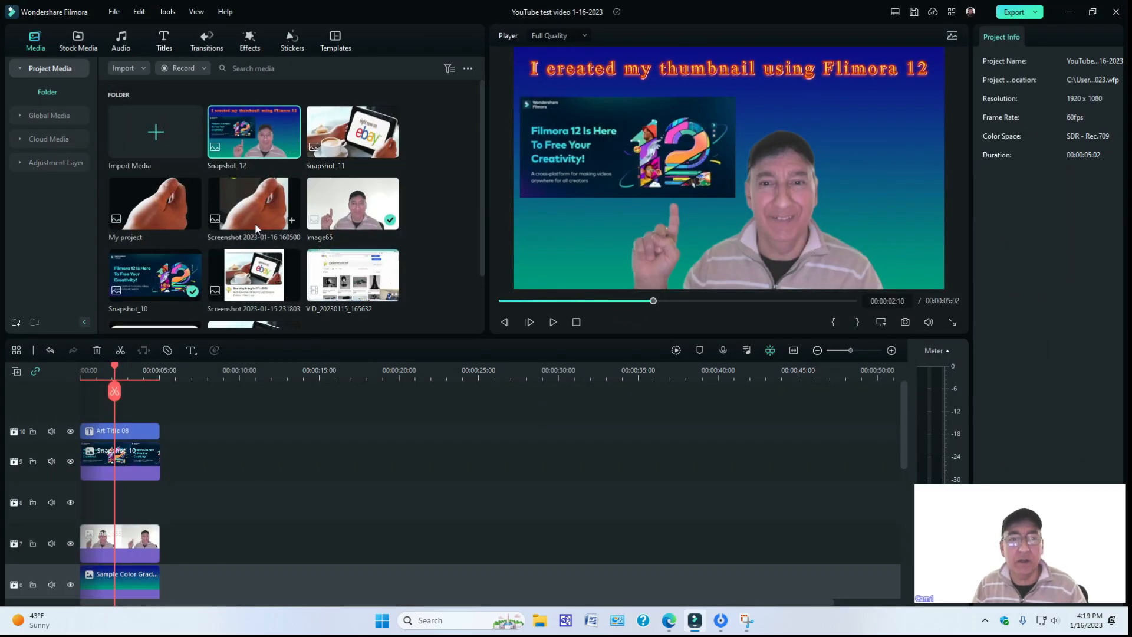
Delete Snapshot_12 from the project media.
{"action": "left_click_drag", "start_coordinate": [240, 565], "coordinate": [56, 389]}
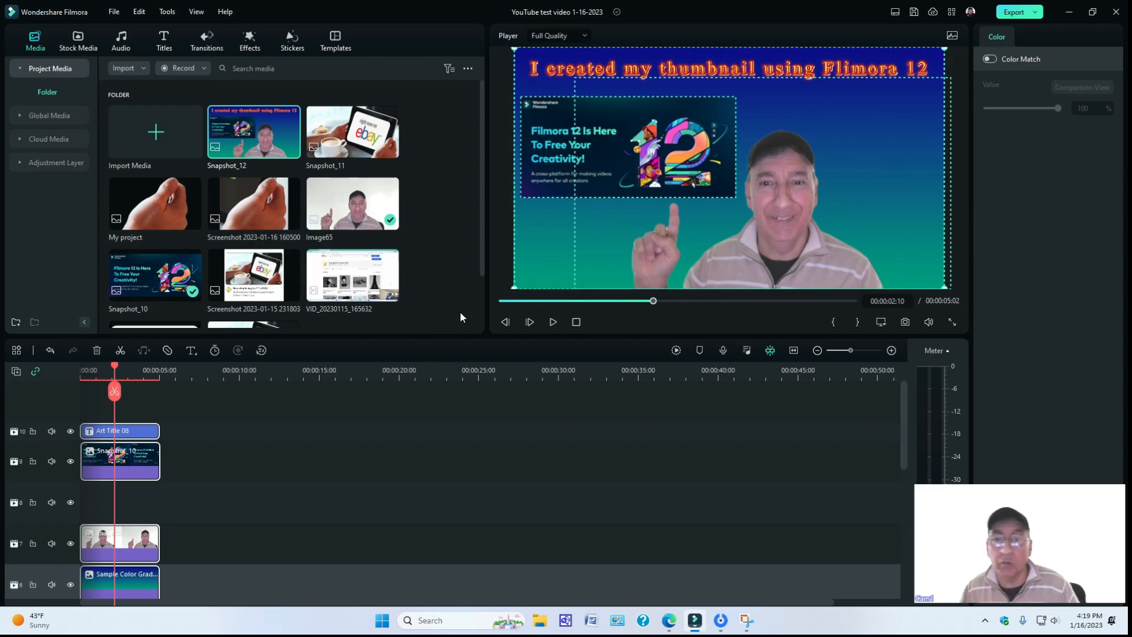
{"action": "right_click", "coordinate": [252, 132]}
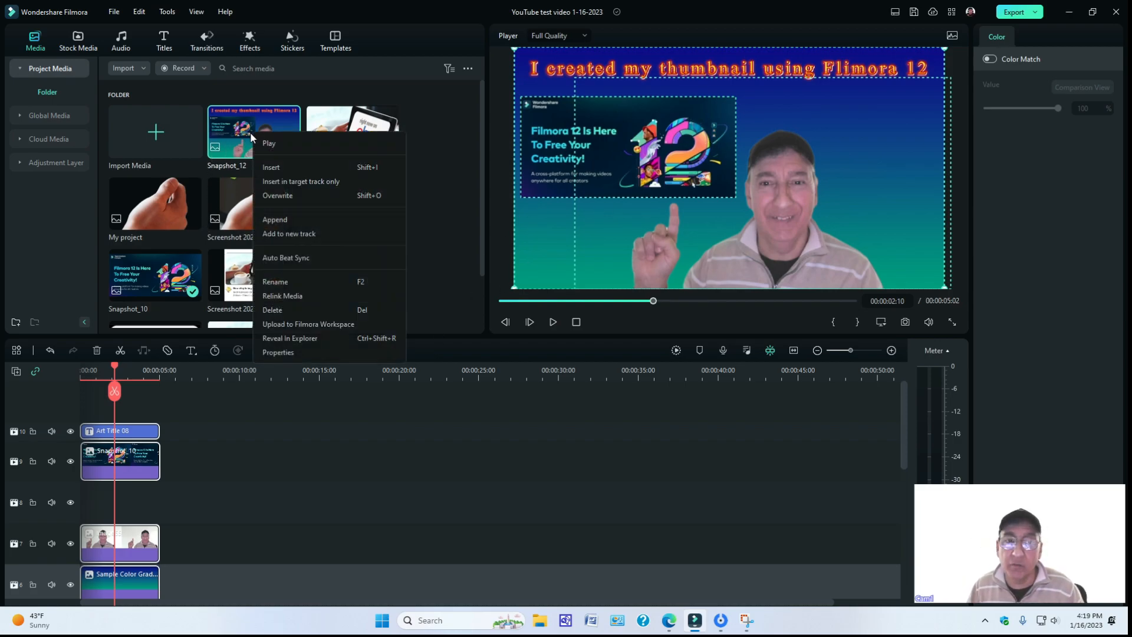
{"action": "left_click", "coordinate": [274, 310]}
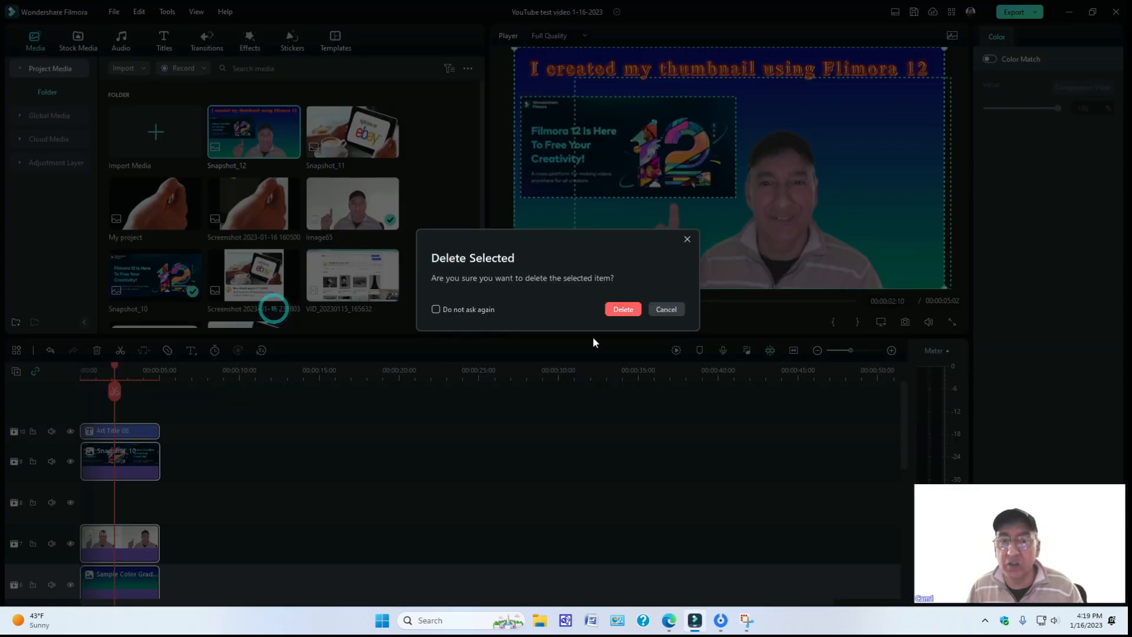
{"action": "left_click", "coordinate": [620, 310]}
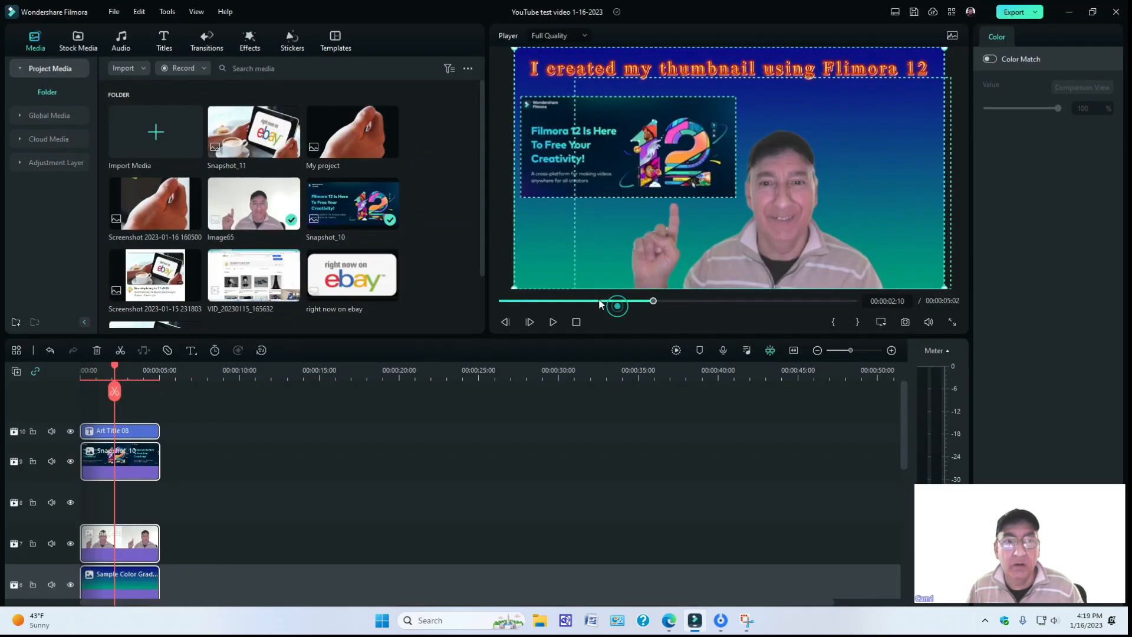
Correct the misspelled product name in the title so it reads "I created my thumbnail using Filmora 12".
{"action": "left_click", "coordinate": [127, 431]}
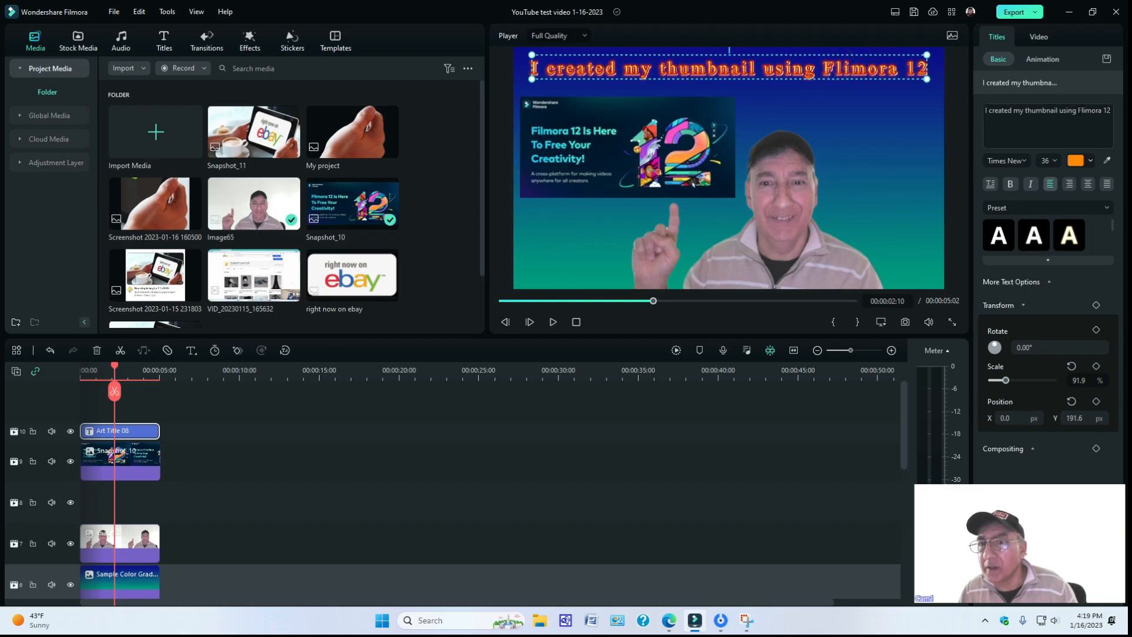
{"action": "left_click", "coordinate": [1080, 110]}
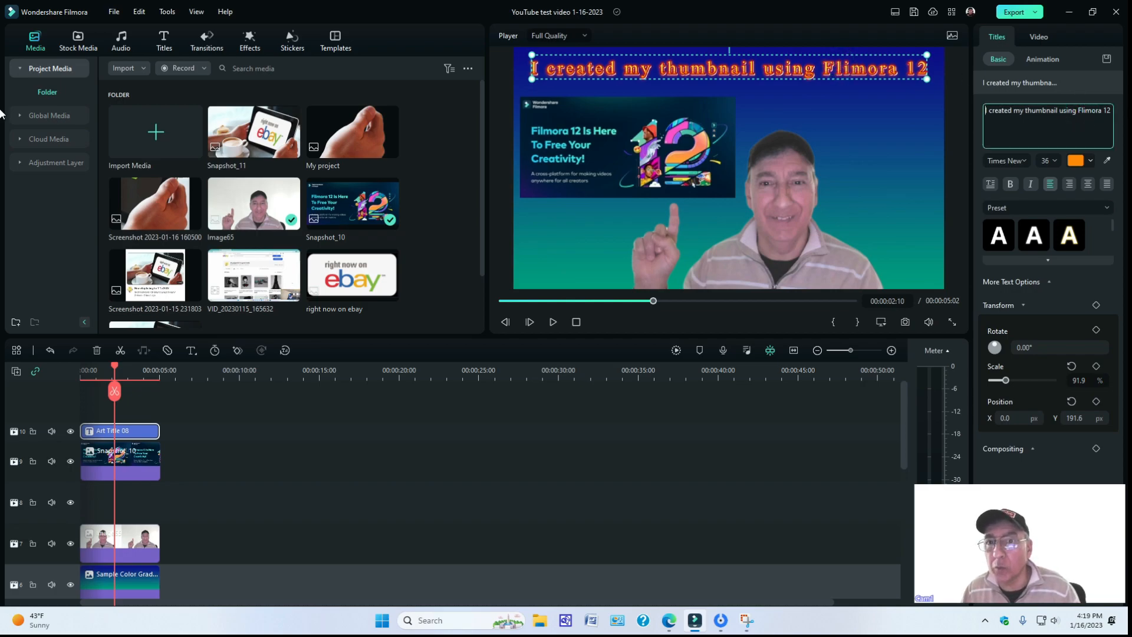
{"action": "left_click", "coordinate": [842, 68]}
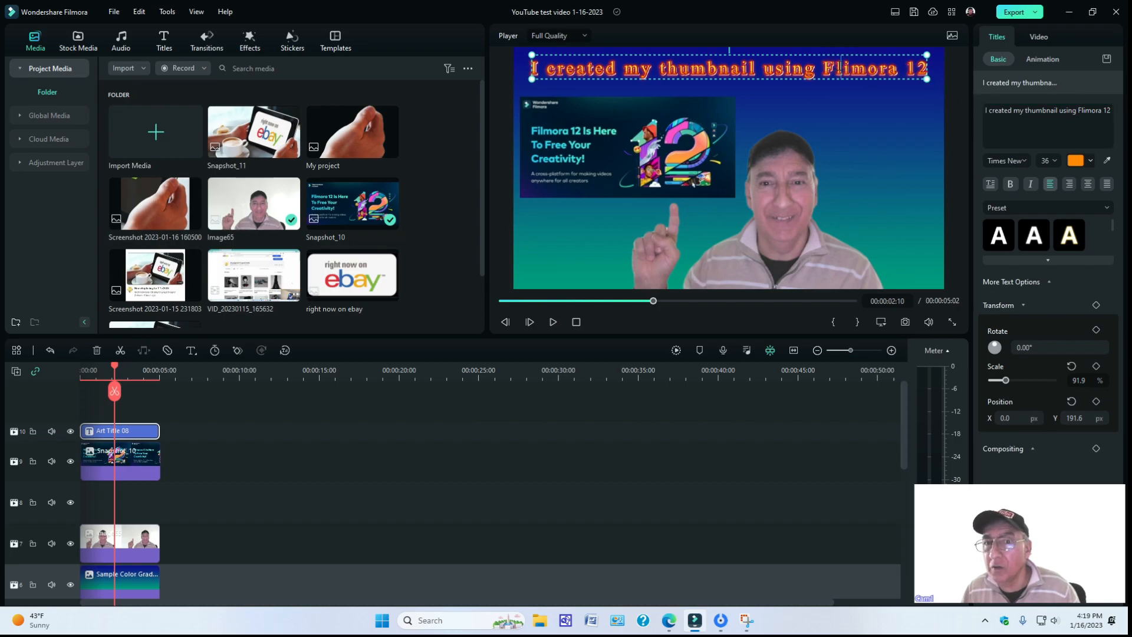
{"action": "key", "text": "Delete"}
{"action": "key", "text": "Delete"}
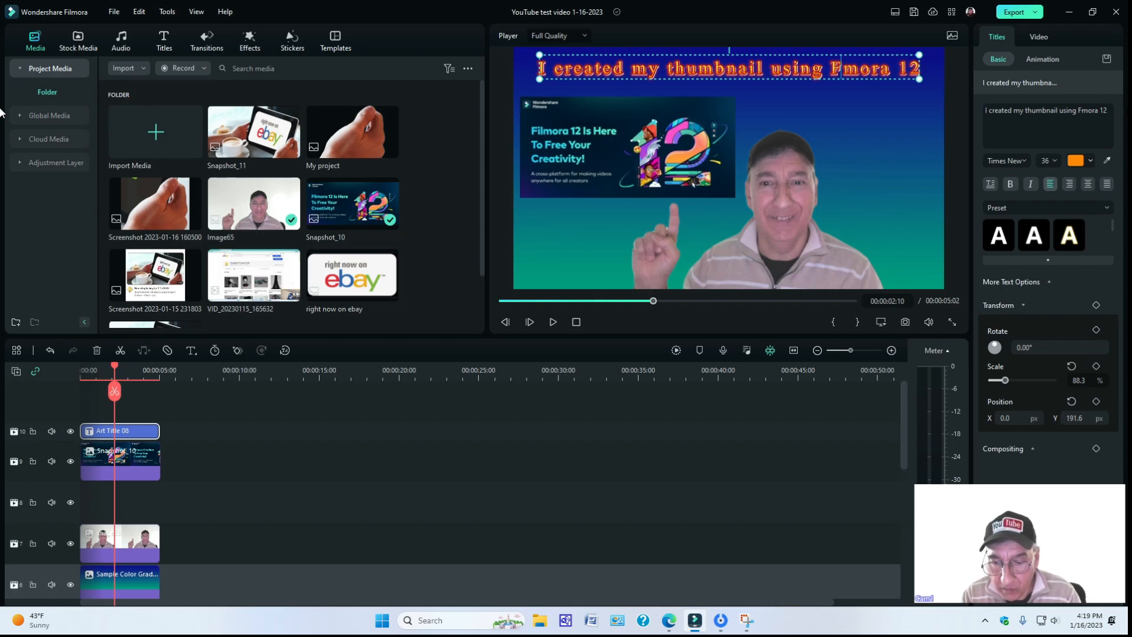
{"action": "type", "text": "il"}
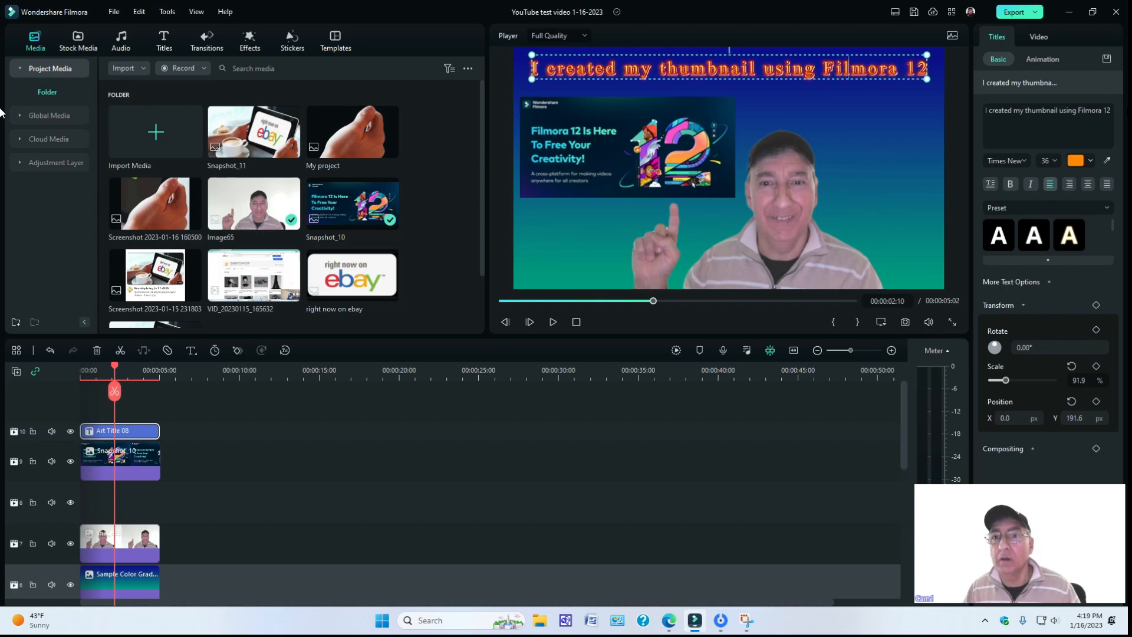
Save a snapshot of the frame with the corrected title to the project media.
{"action": "left_click", "coordinate": [617, 451]}
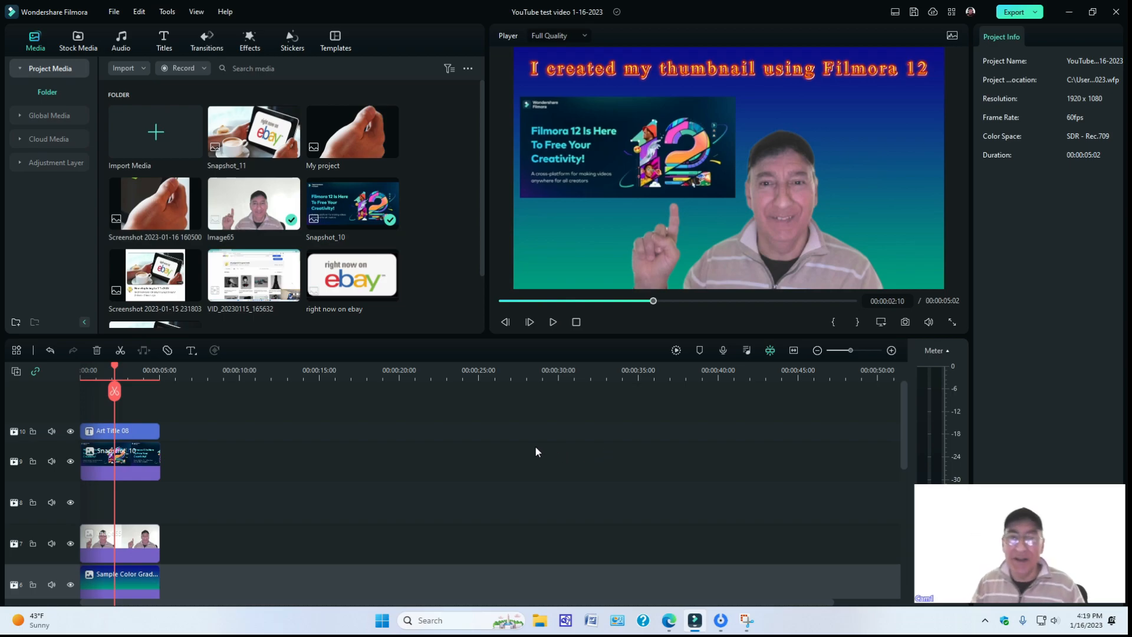
{"action": "left_click", "coordinate": [906, 324]}
{"action": "left_click", "coordinate": [619, 321]}
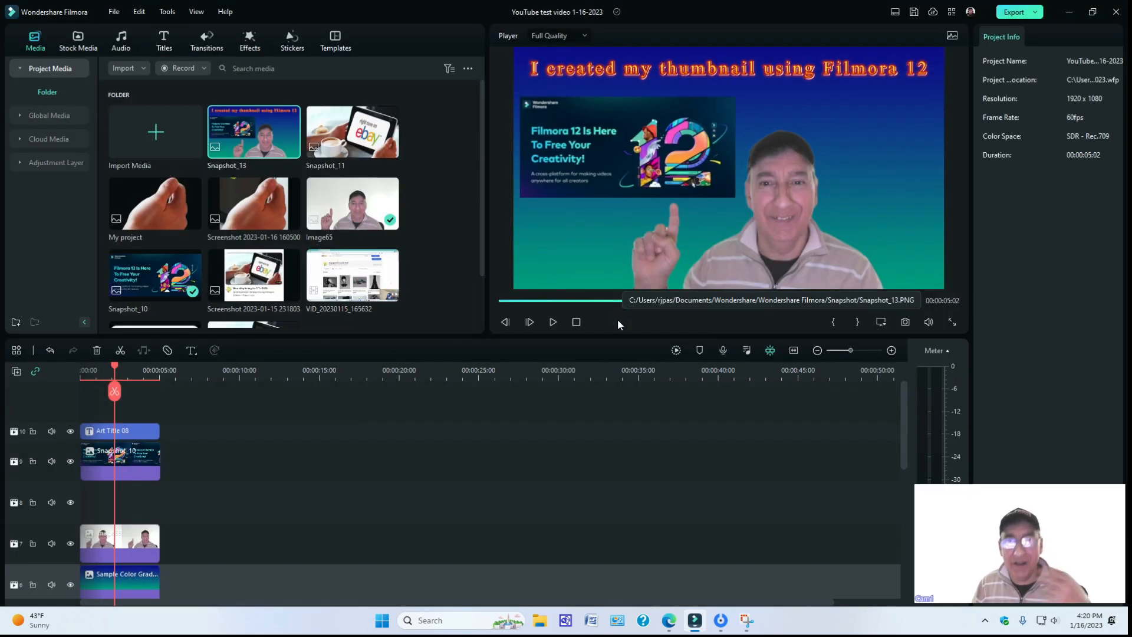
Replace all clips on the timeline with Snapshot_13, placed at the start.
{"action": "left_click_drag", "start_coordinate": [194, 594], "coordinate": [92, 384]}
{"action": "key", "text": "Delete"}
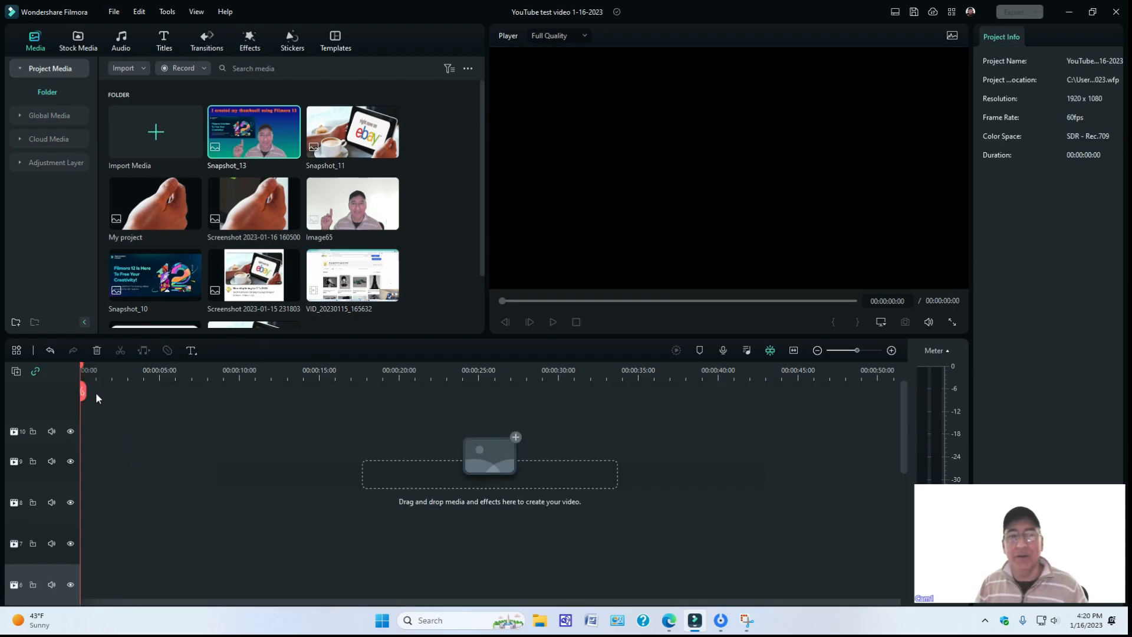
{"action": "left_click_drag", "start_coordinate": [261, 121], "coordinate": [118, 442]}
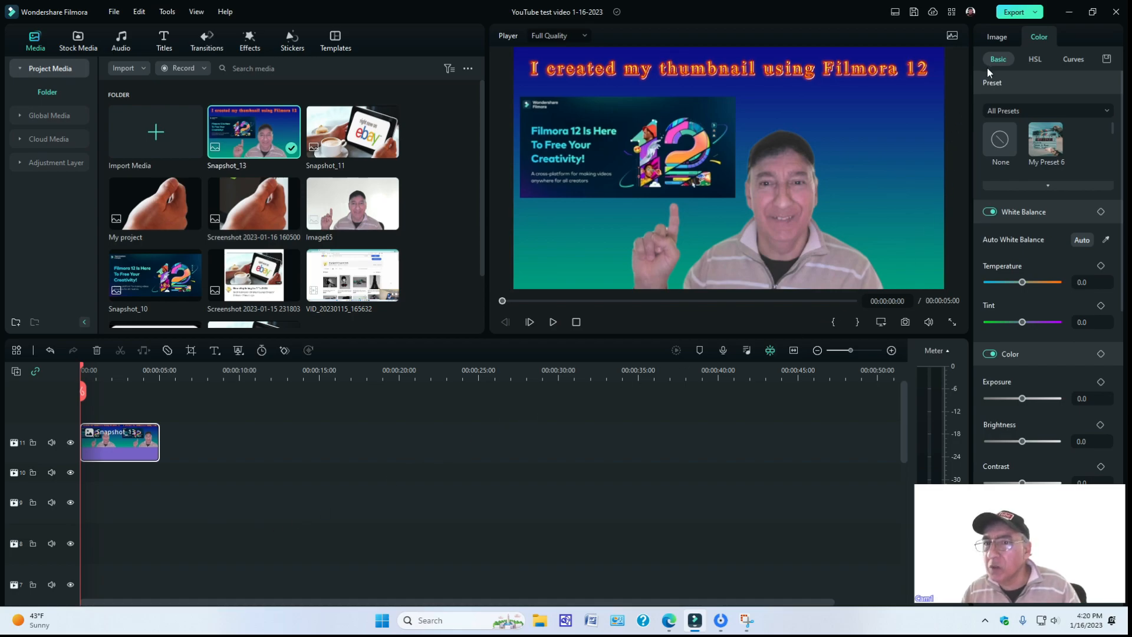
Expand the color preset gallery for the Snapshot_13 clip and widen the area that shows it.
{"action": "left_click", "coordinate": [1002, 84]}
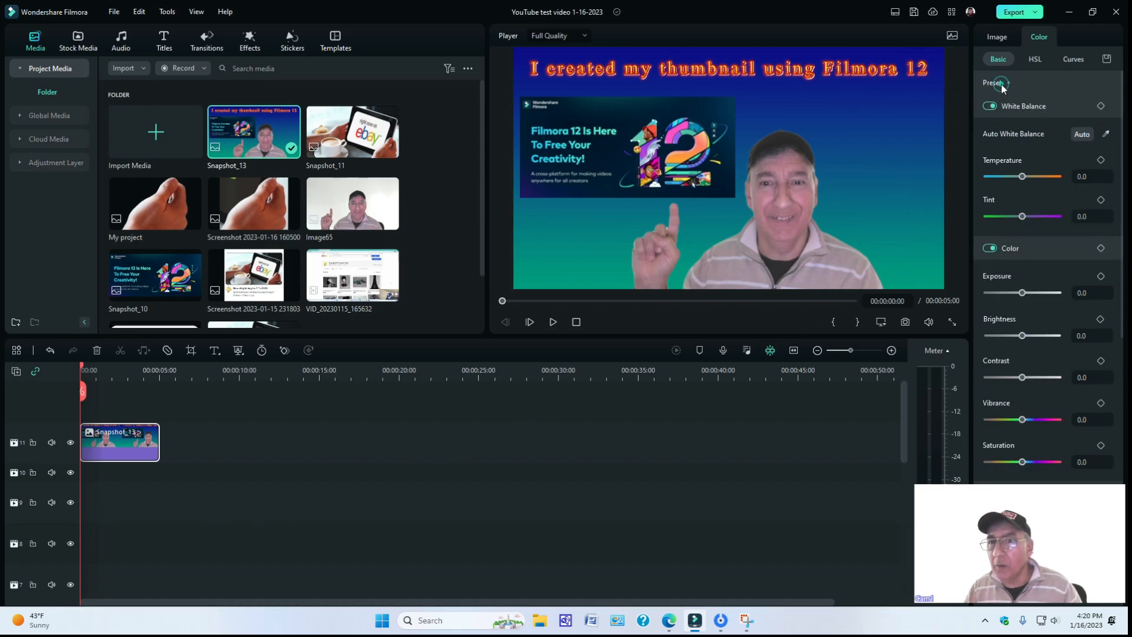
{"action": "left_click", "coordinate": [1008, 84]}
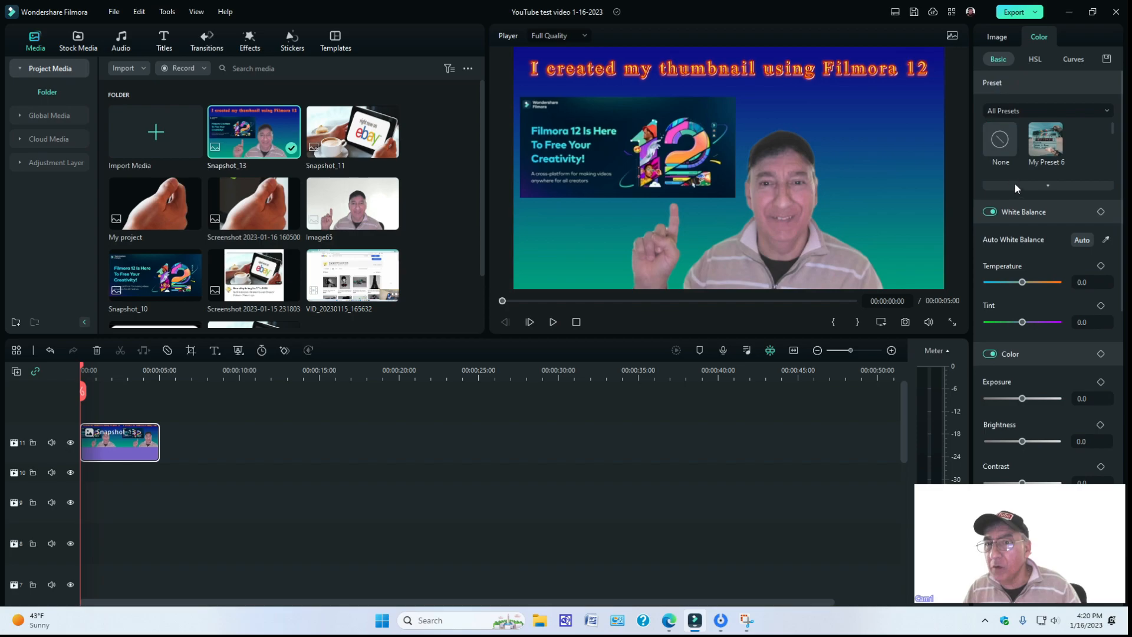
{"action": "left_click", "coordinate": [1048, 185]}
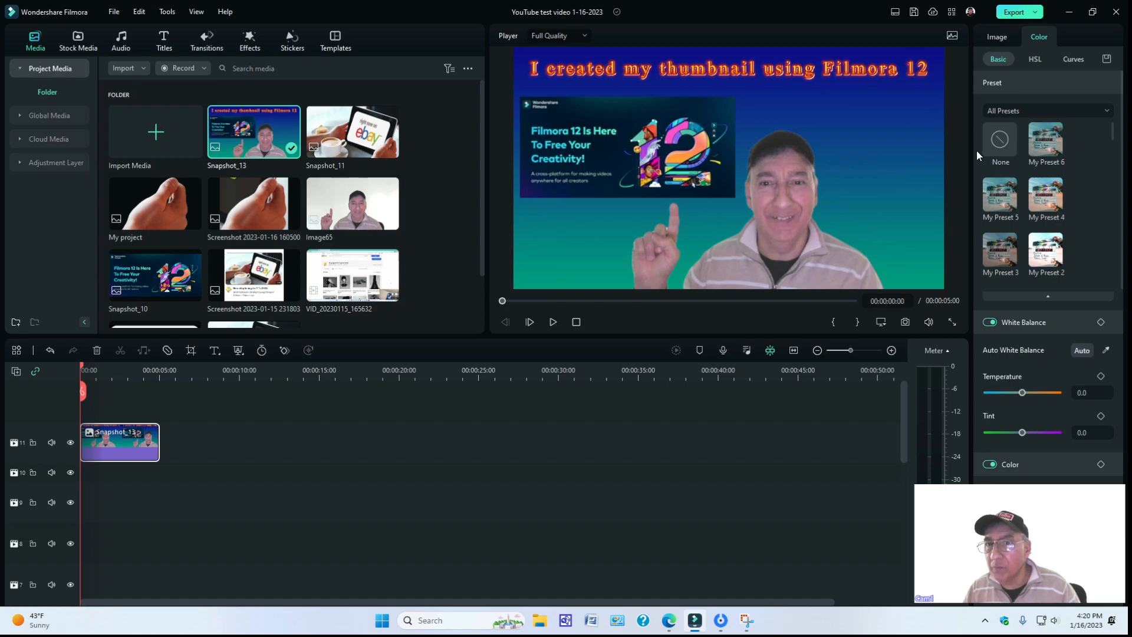
{"action": "left_click_drag", "start_coordinate": [973, 151], "coordinate": [918, 144]}
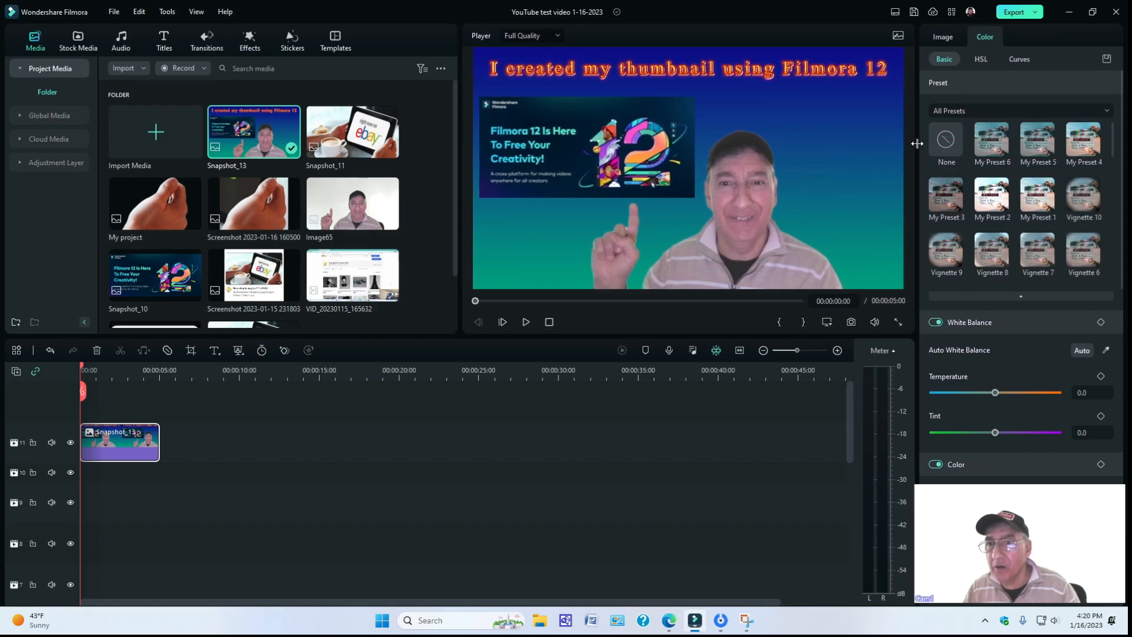
Try the color presets My Preset 6, 5 and 4, Vignette 10, My Preset 1 and My Preset 2 on the Snapshot_13 clip.
{"action": "left_click", "coordinate": [989, 138]}
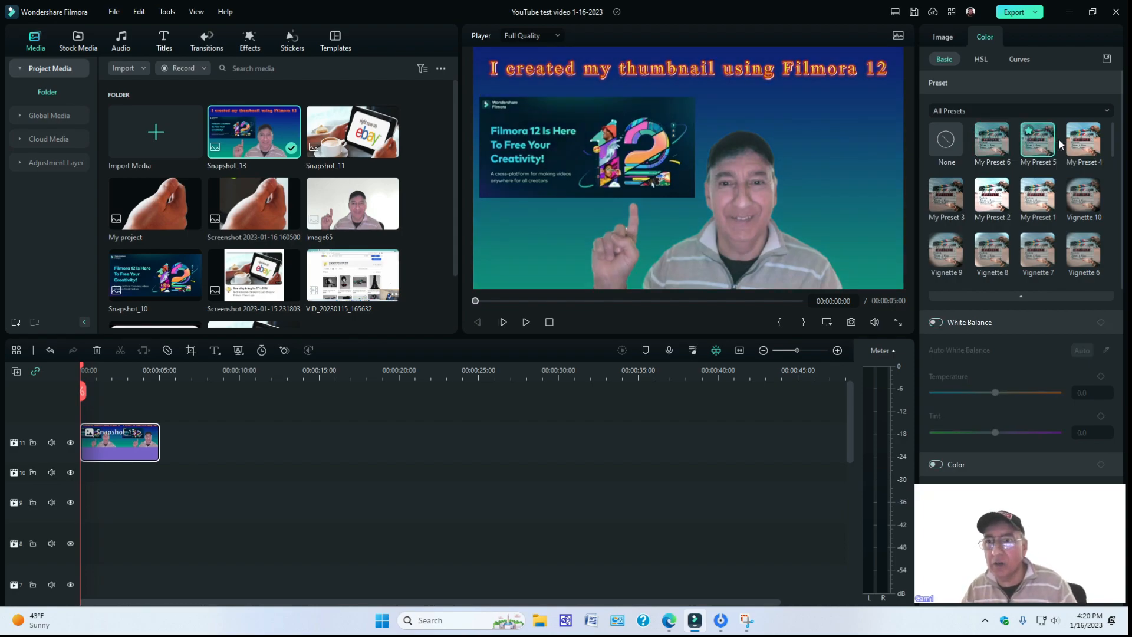
{"action": "left_click", "coordinate": [1077, 144]}
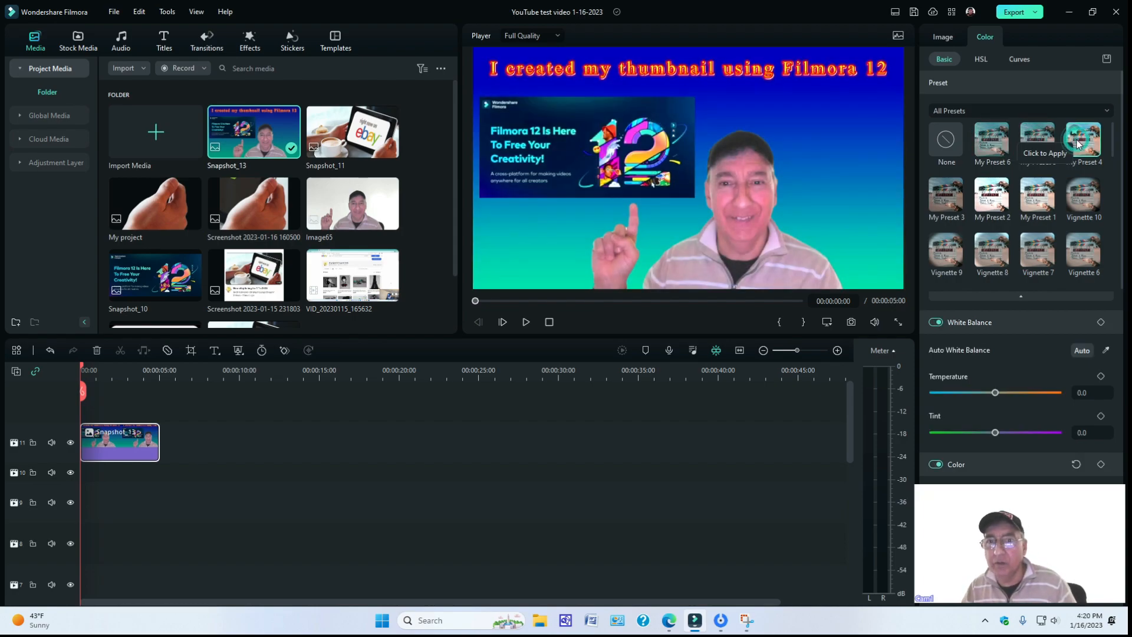
{"action": "left_click", "coordinate": [1076, 194]}
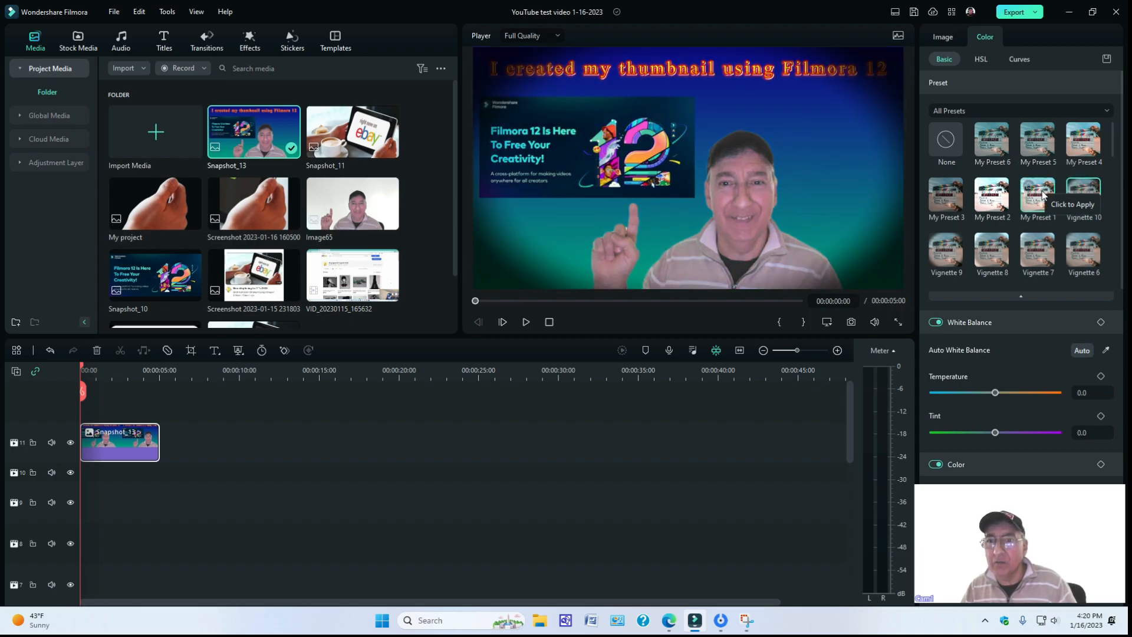
{"action": "left_click", "coordinate": [1040, 196]}
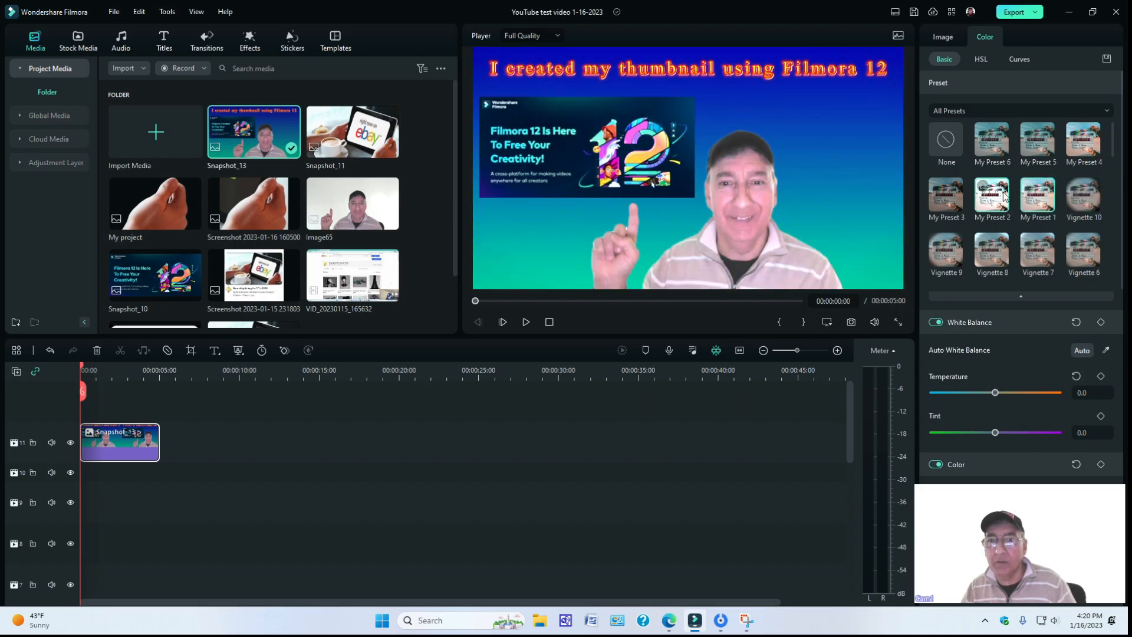
{"action": "left_click", "coordinate": [1004, 197]}
{"action": "left_click", "coordinate": [922, 188]}
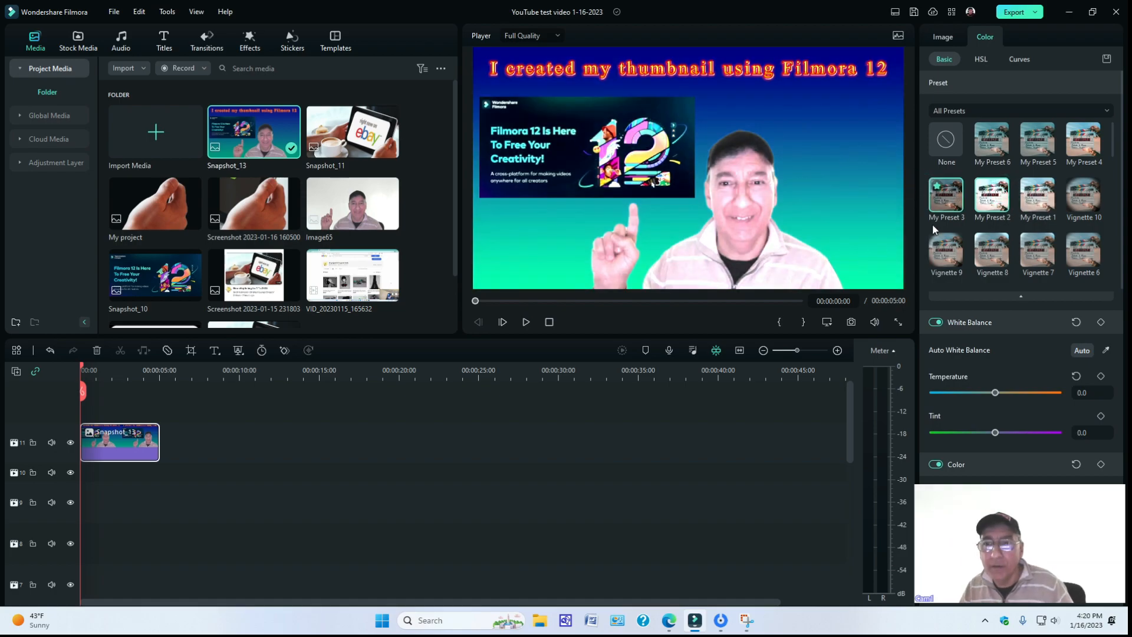
Try the Vignette 9, Vignette 8, Vignette 6, Film Stock and Jungle color presets on the clip, and finish by applying Far East.
{"action": "left_click", "coordinate": [943, 249]}
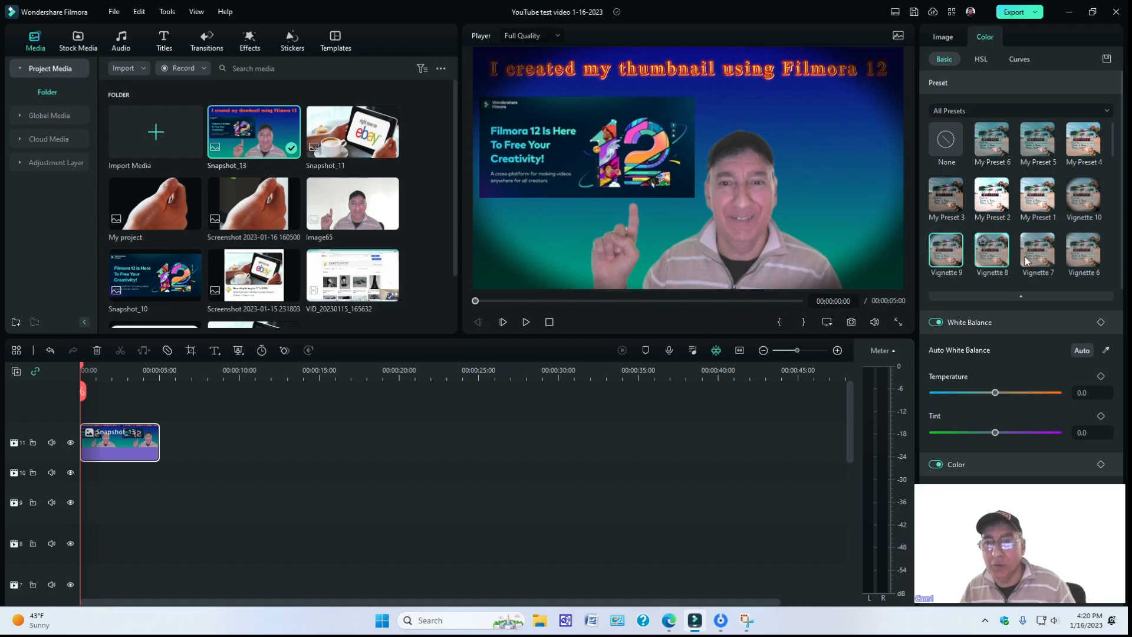
{"action": "left_click", "coordinate": [993, 249]}
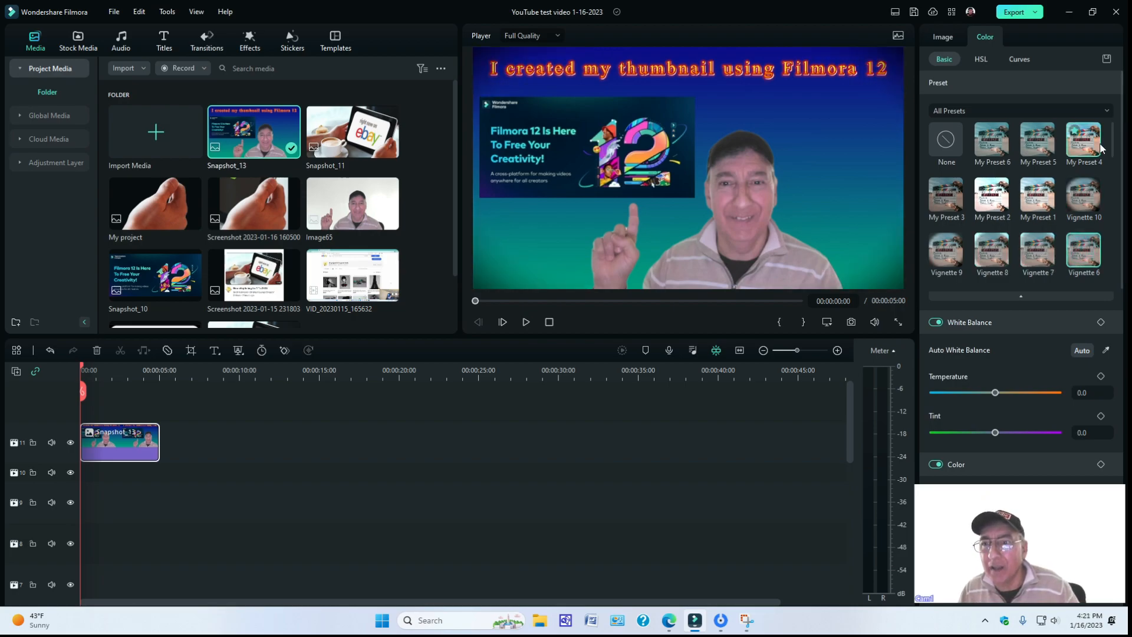
{"action": "left_click_drag", "start_coordinate": [1111, 137], "coordinate": [1112, 172]}
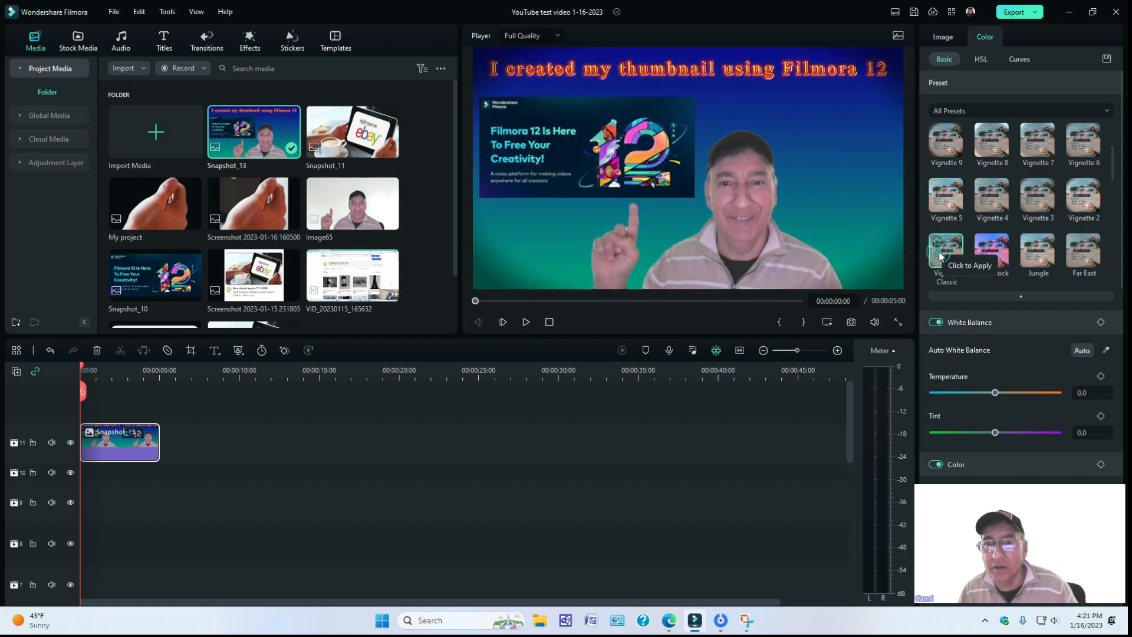
{"action": "left_click", "coordinate": [979, 258]}
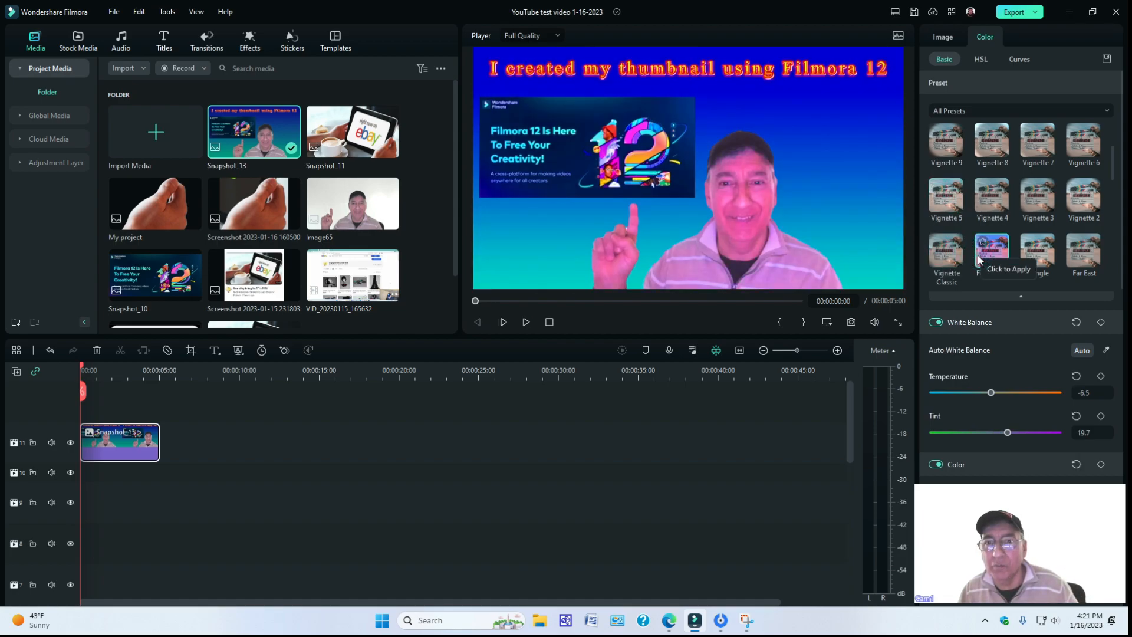
{"action": "left_click", "coordinate": [1024, 257]}
{"action": "left_click", "coordinate": [1083, 252]}
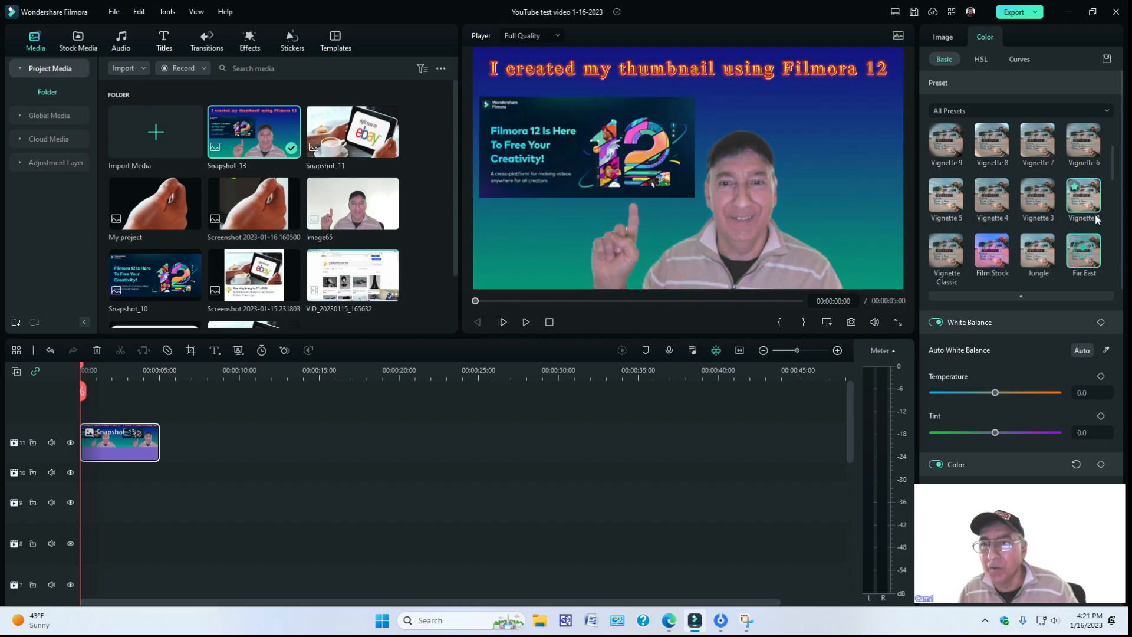
Try the Old Film, Blockbuster, TV and Lomo color presets on the Snapshot_13 clip.
{"action": "left_click_drag", "start_coordinate": [1112, 173], "coordinate": [1111, 187]}
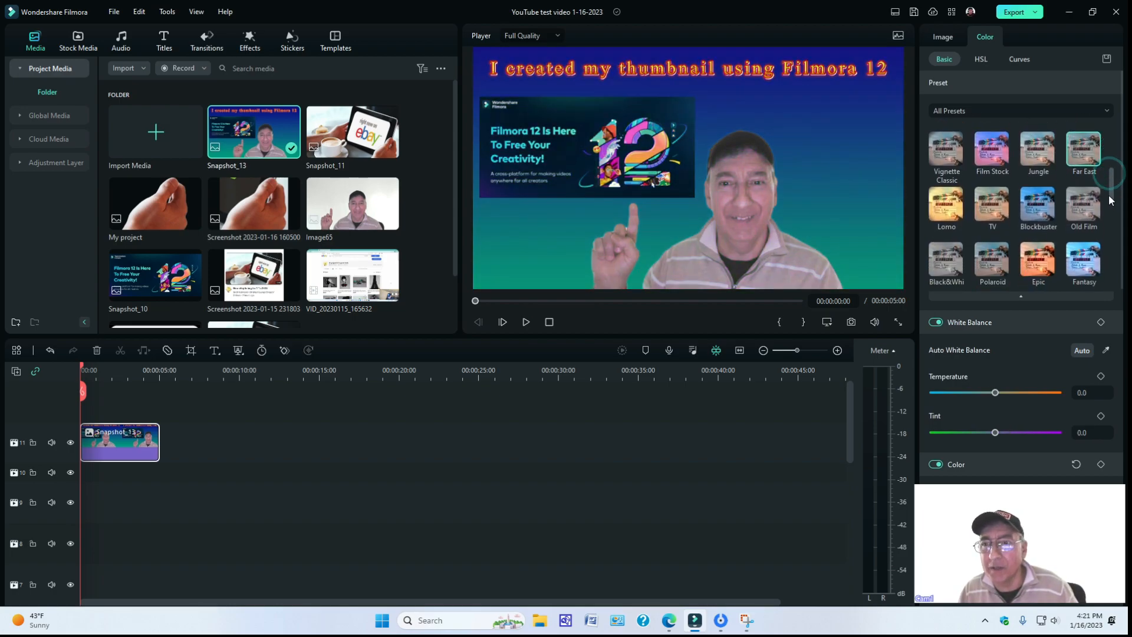
{"action": "left_click", "coordinate": [1088, 204]}
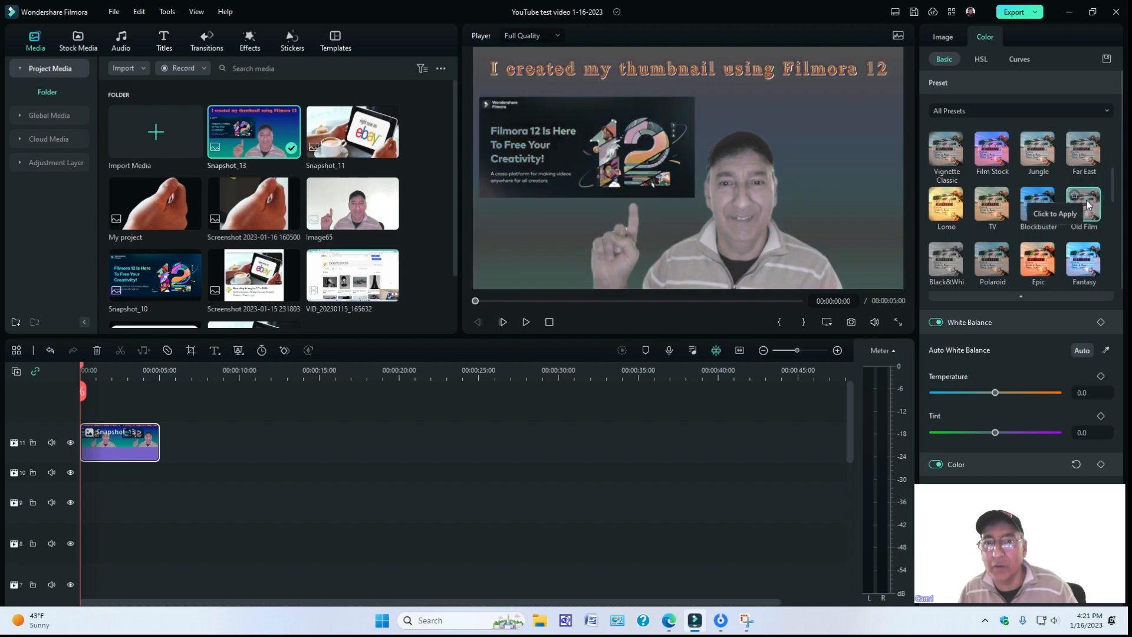
{"action": "left_click", "coordinate": [1037, 207]}
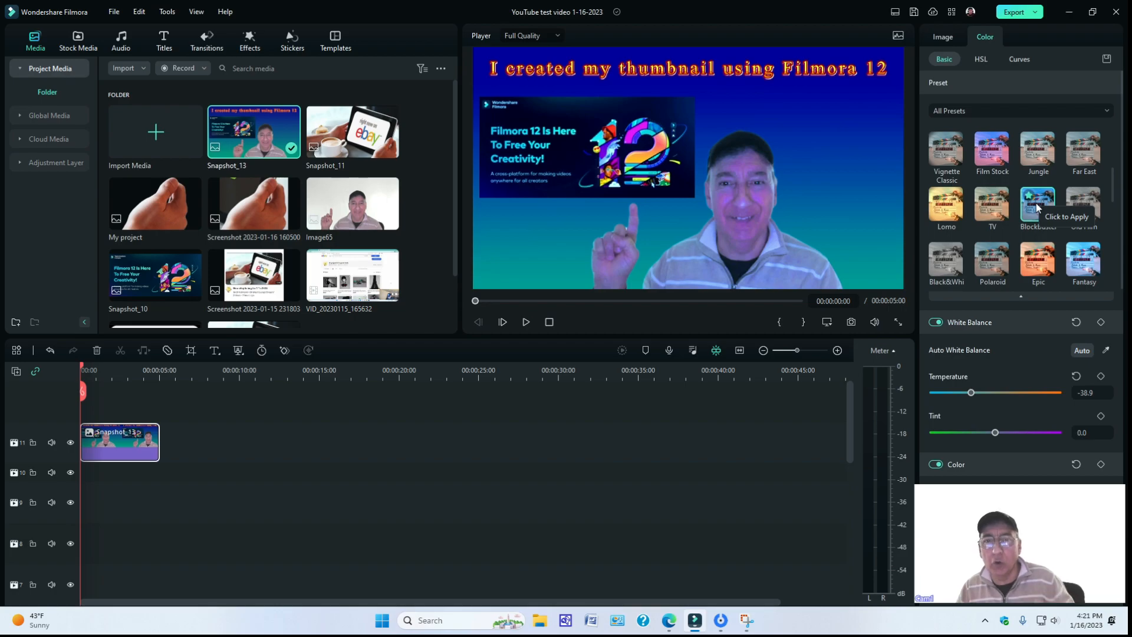
{"action": "left_click", "coordinate": [989, 207]}
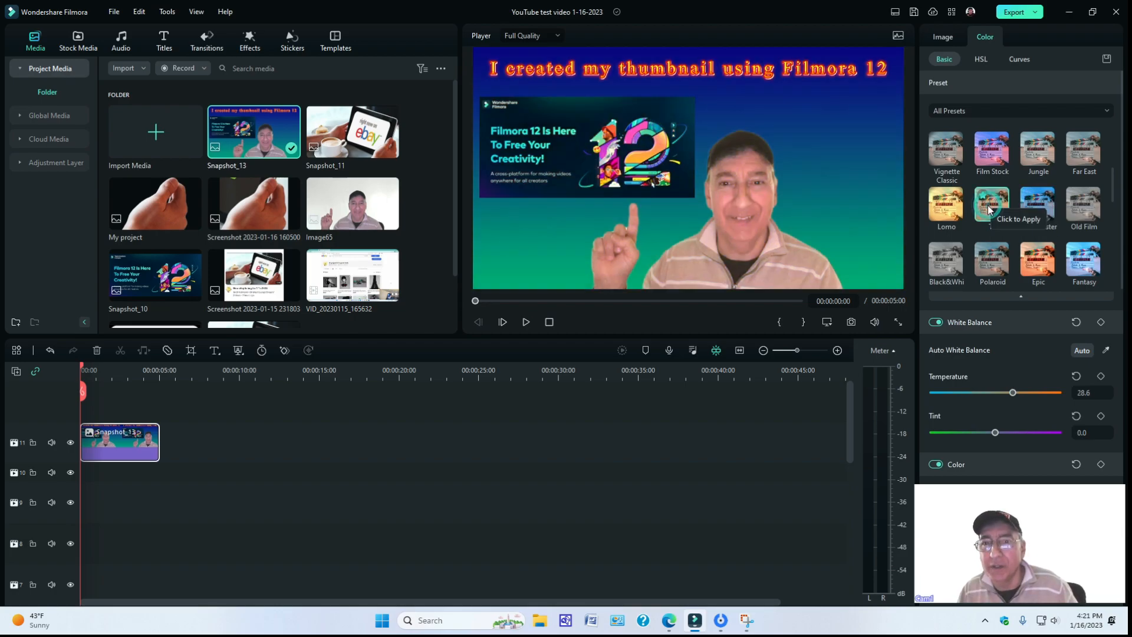
{"action": "left_click", "coordinate": [946, 216]}
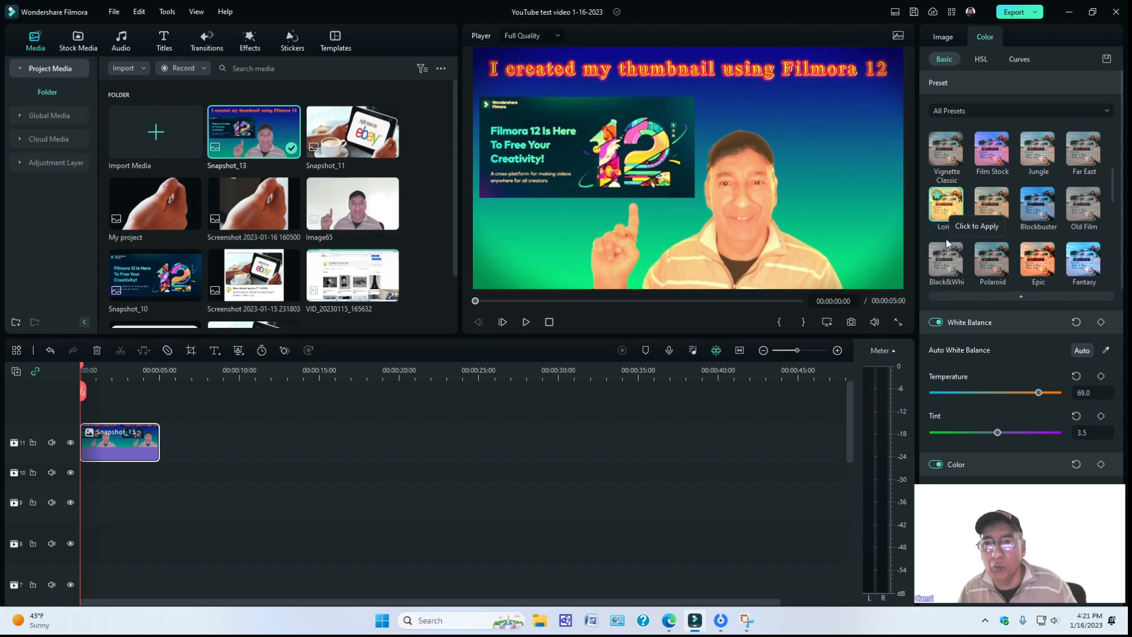
Try the Black&White, Polaroid, Epic and Fantasy color presets on the Snapshot_13 clip.
{"action": "left_click", "coordinate": [946, 258]}
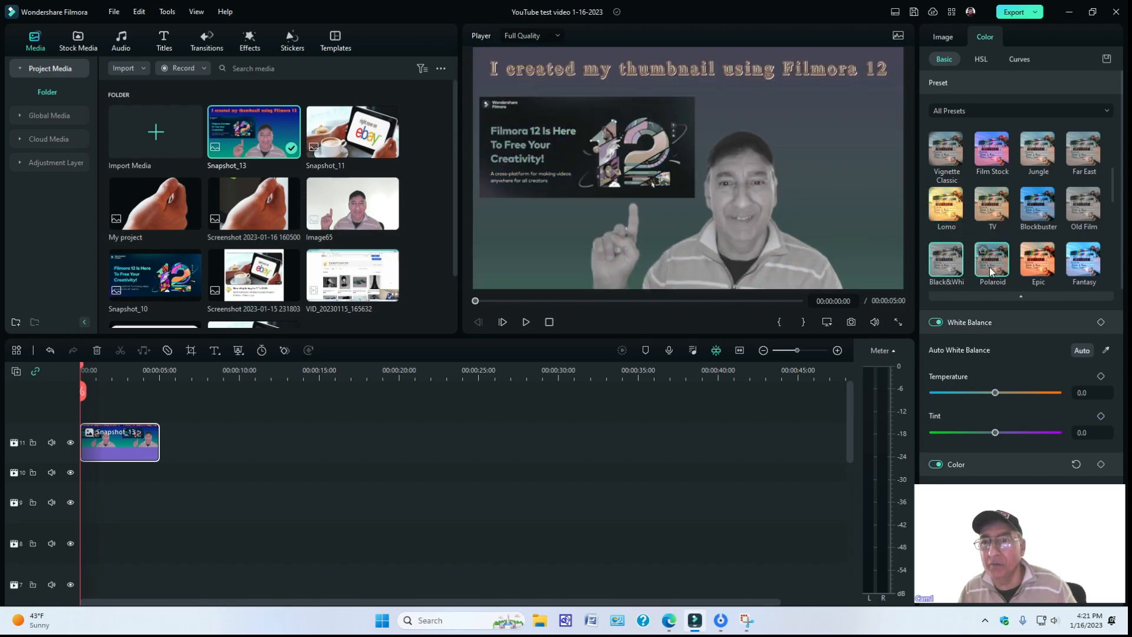
{"action": "left_click", "coordinate": [990, 271]}
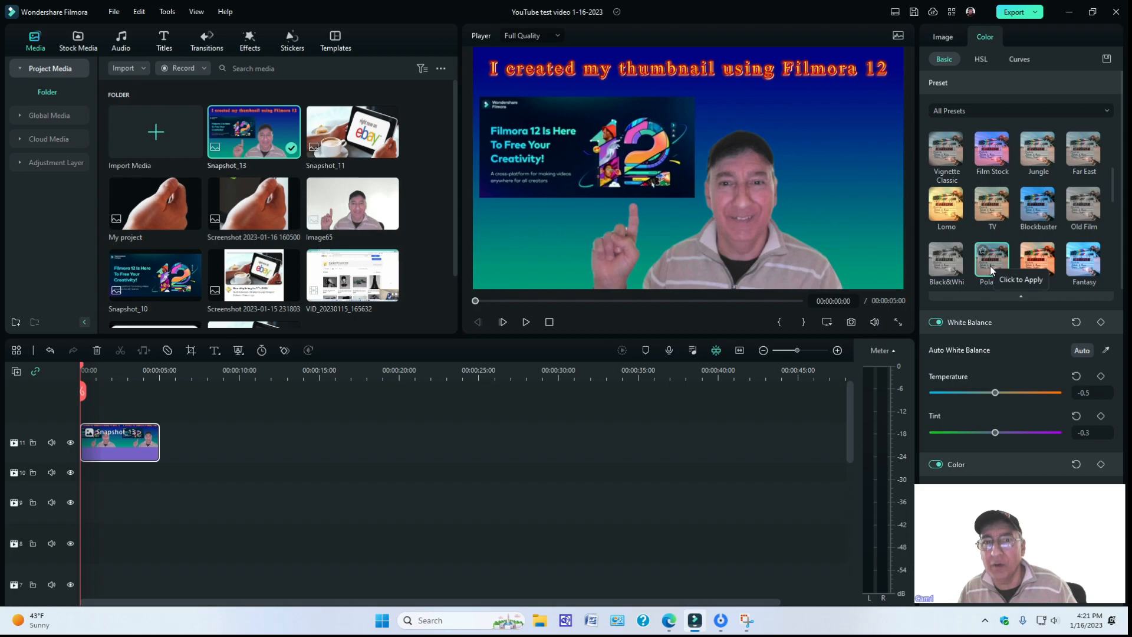
{"action": "left_click", "coordinate": [1030, 264]}
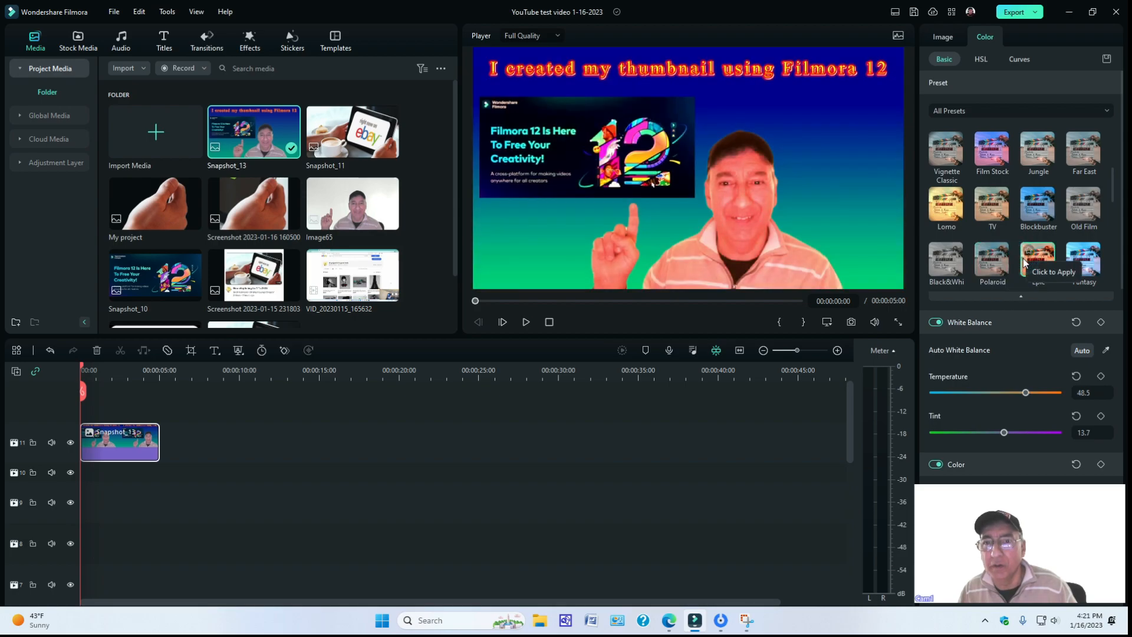
{"action": "left_click", "coordinate": [1086, 269]}
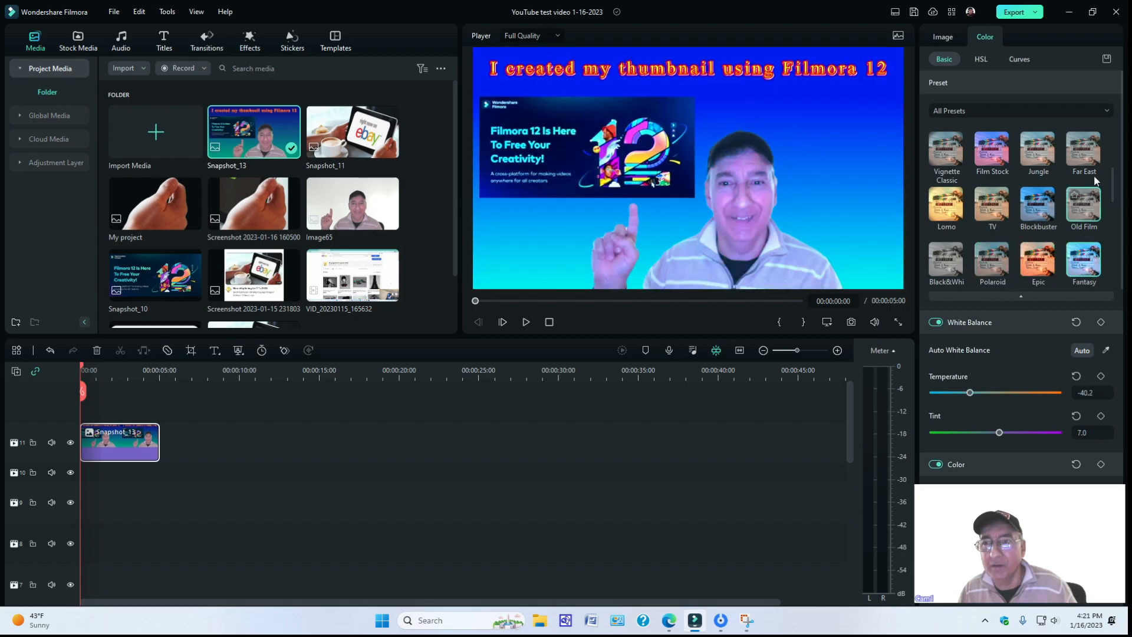
Try the Shadow Details, Elegant, Brighten and Darken color presets on the Snapshot_13 clip.
{"action": "left_click_drag", "start_coordinate": [1107, 192], "coordinate": [1112, 220]}
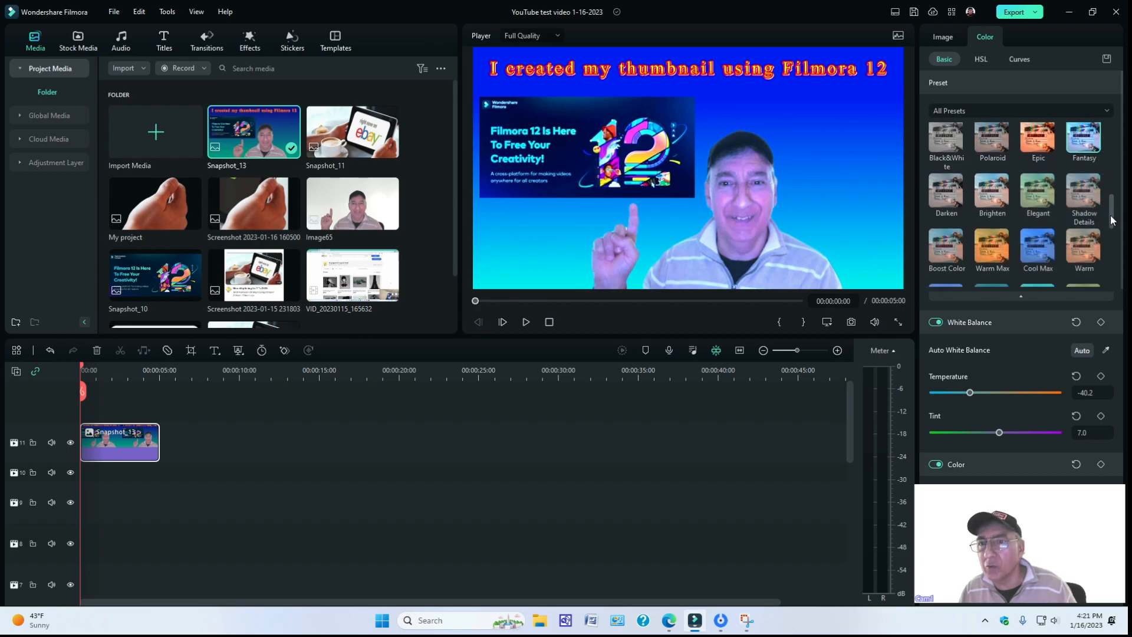
{"action": "left_click", "coordinate": [1085, 192]}
{"action": "left_click", "coordinate": [1044, 193]}
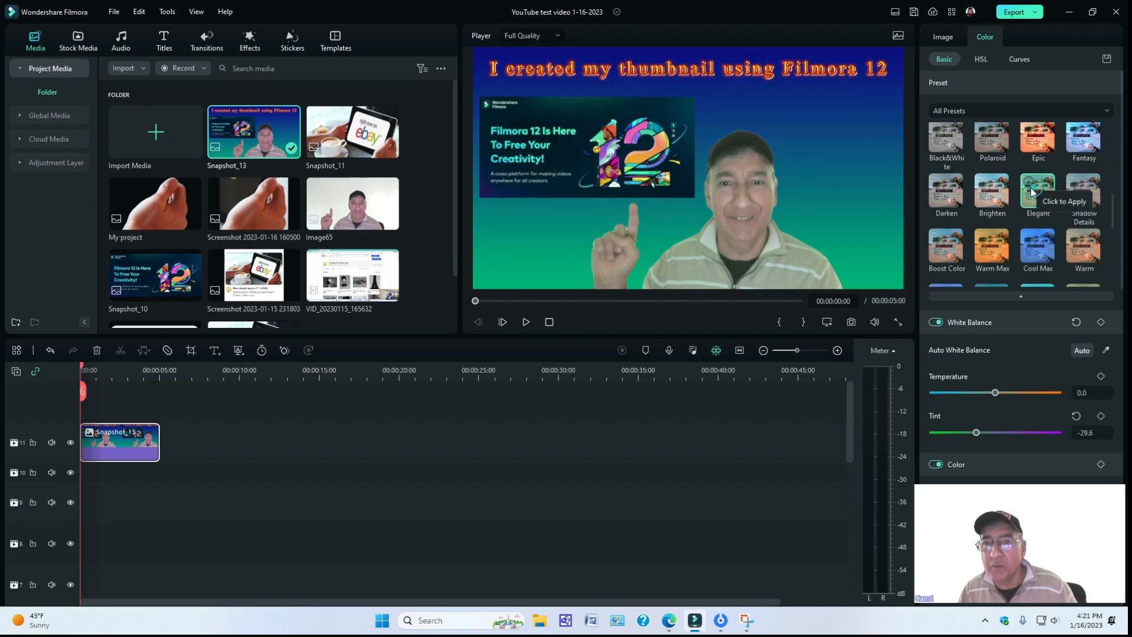
{"action": "left_click", "coordinate": [992, 188]}
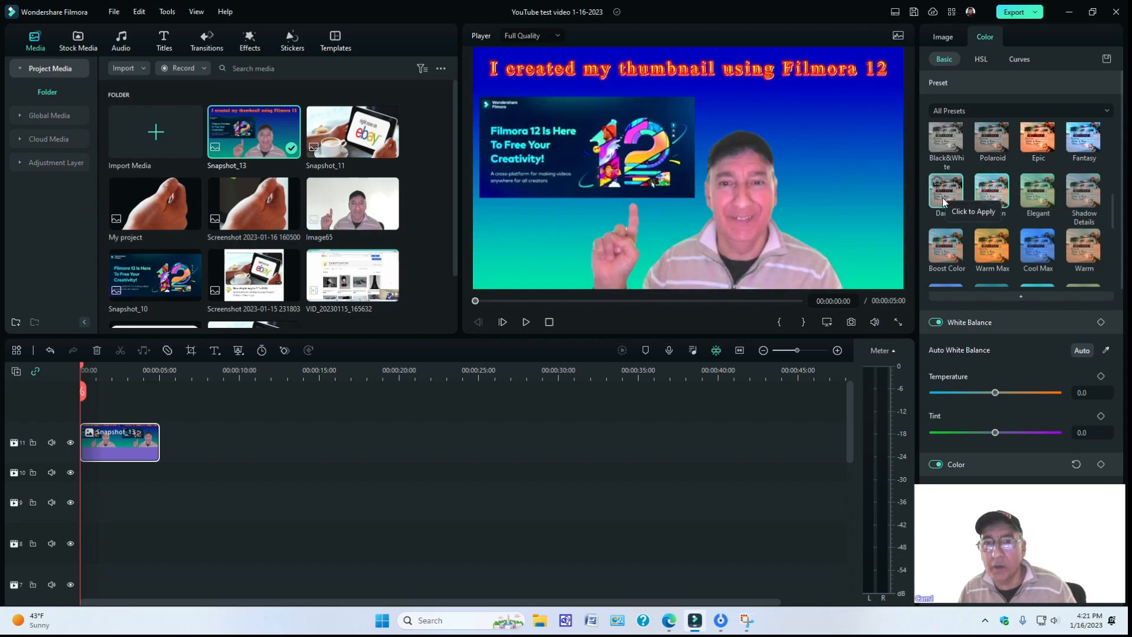
{"action": "left_click", "coordinate": [942, 197]}
Try the Boost Color, Warm Max, Cool Max and Warm color presets on the Snapshot_13 clip.
{"action": "left_click", "coordinate": [943, 253]}
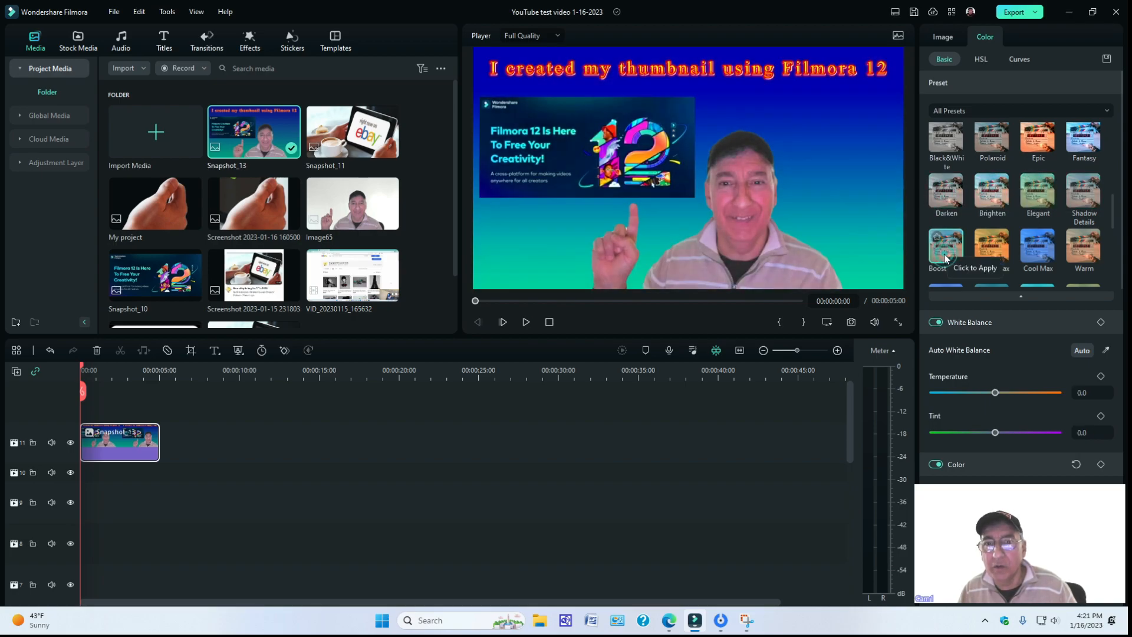
{"action": "left_click", "coordinate": [978, 251]}
{"action": "left_click", "coordinate": [1032, 247]}
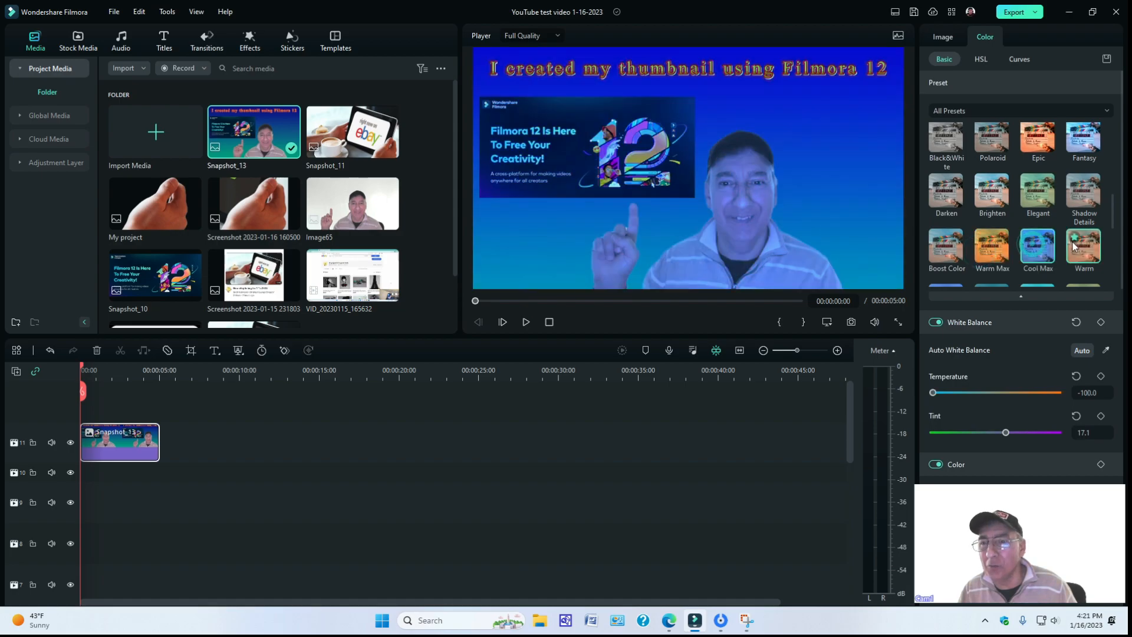
{"action": "left_click", "coordinate": [1087, 246]}
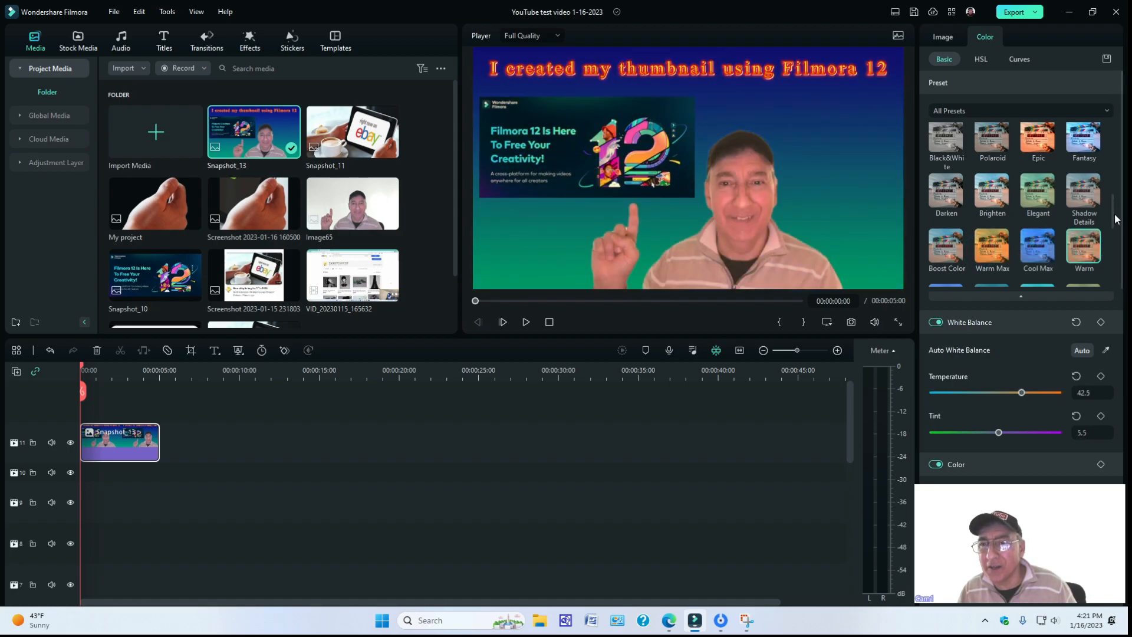
Try the Warm Film, Cyberpunk 1, Cyberpunk 2 and Cool color presets on the Snapshot_13 clip.
{"action": "left_click_drag", "start_coordinate": [1112, 217], "coordinate": [1113, 244]}
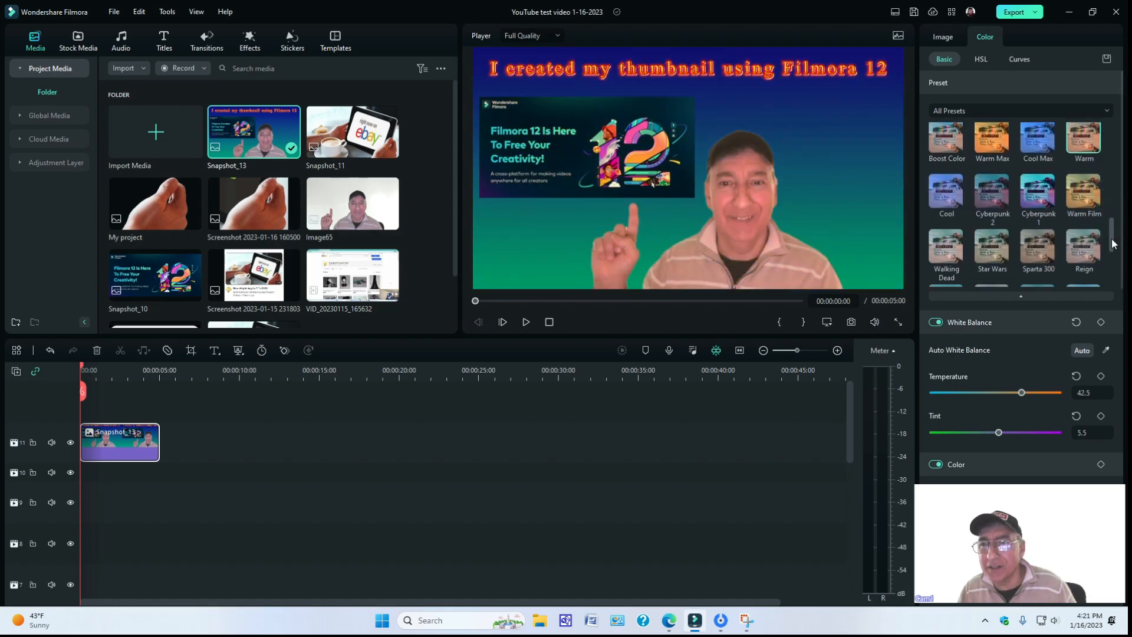
{"action": "left_click", "coordinate": [1085, 193]}
{"action": "left_click", "coordinate": [1039, 193]}
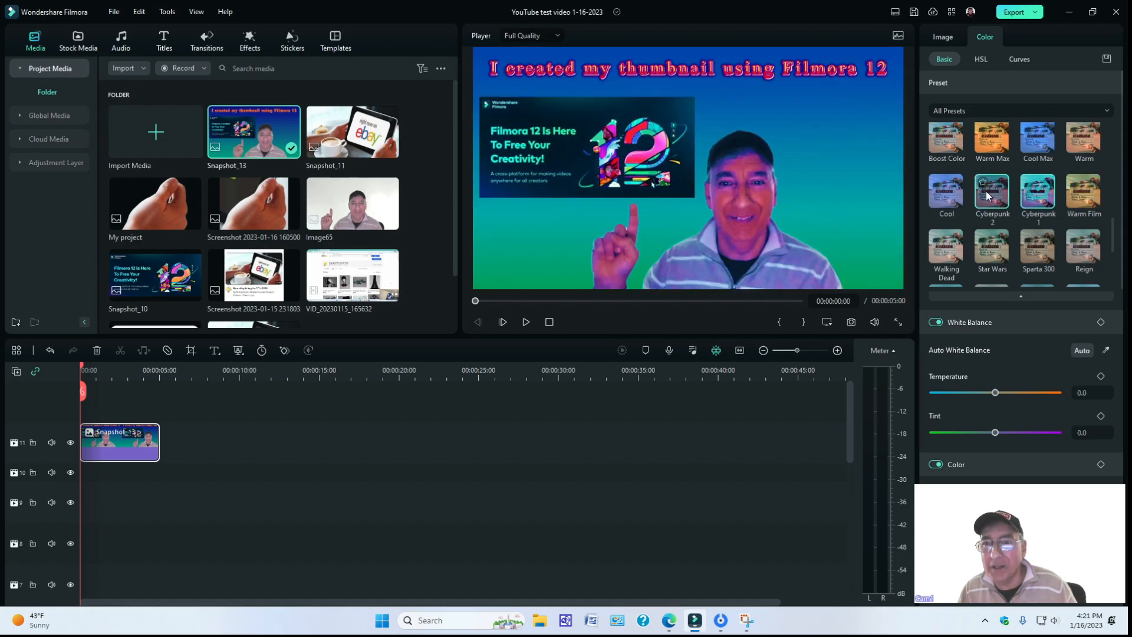
{"action": "left_click", "coordinate": [981, 193]}
{"action": "left_click", "coordinate": [946, 192]}
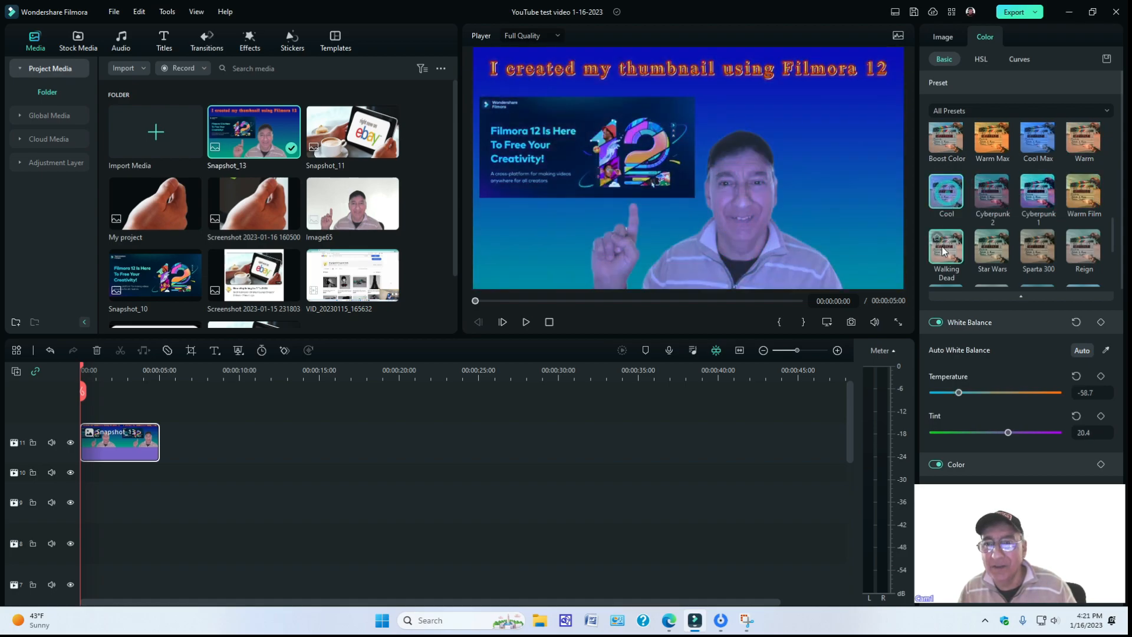
Try the Walking Dead, Star Wars, Sparta 300 and Reign color presets on the Snapshot_13 clip.
{"action": "left_click", "coordinate": [942, 245]}
{"action": "left_click", "coordinate": [985, 250]}
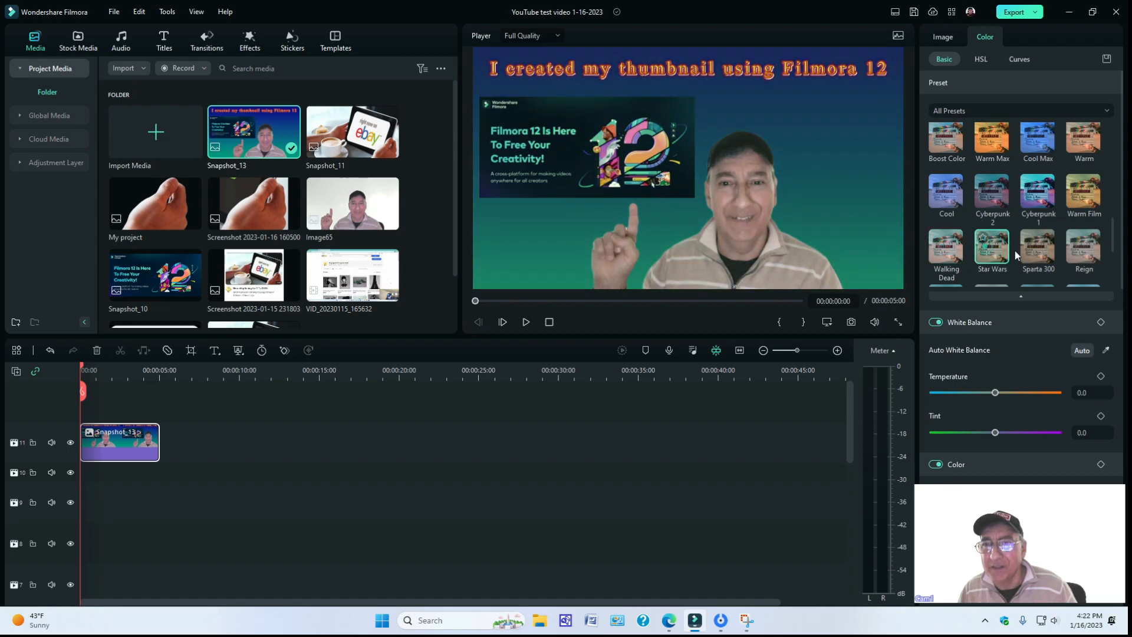
{"action": "left_click", "coordinate": [1036, 253]}
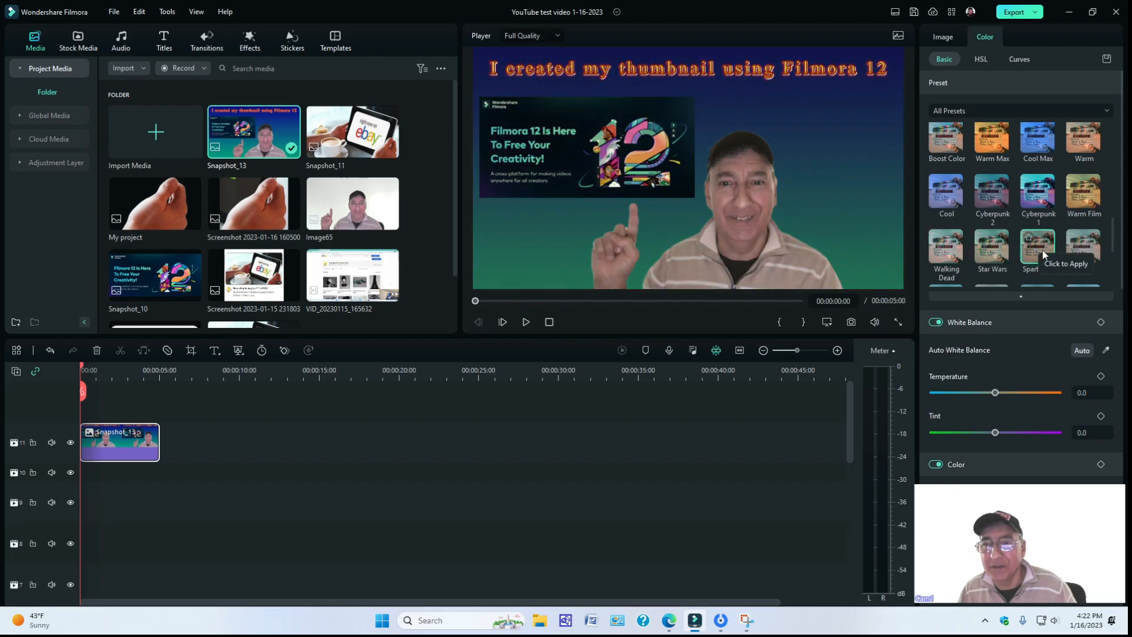
{"action": "left_click", "coordinate": [1076, 247]}
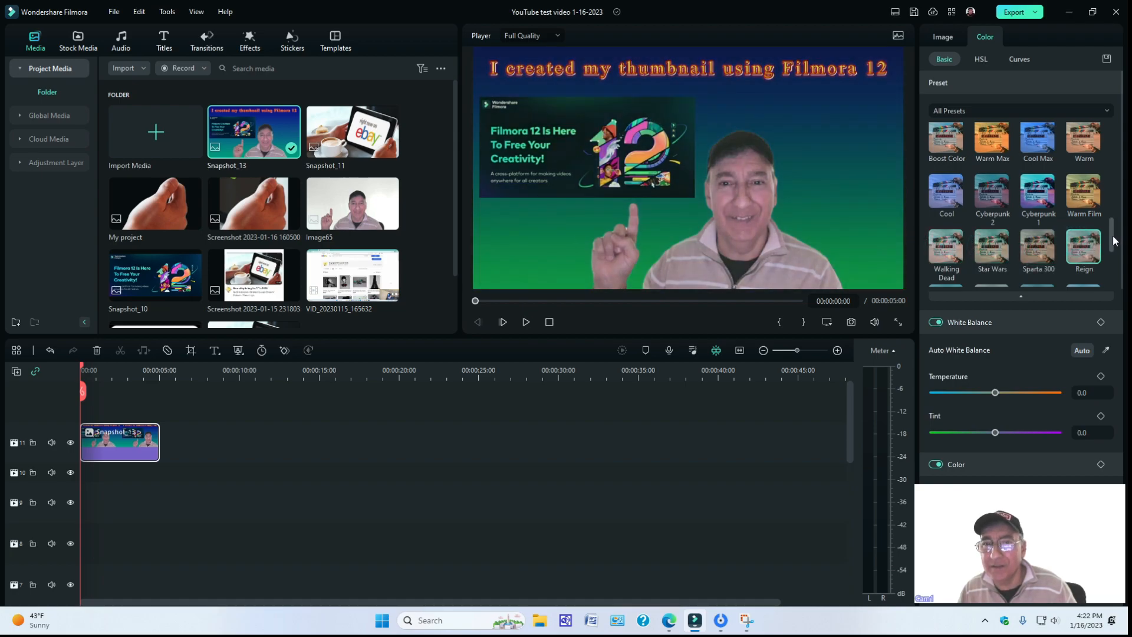
Try the Harry Potter, House of Cards and Mission Impossible color presets on the Snapshot_13 clip.
{"action": "scroll", "coordinate": [1112, 240], "scroll_direction": "down", "scroll_amount": 3}
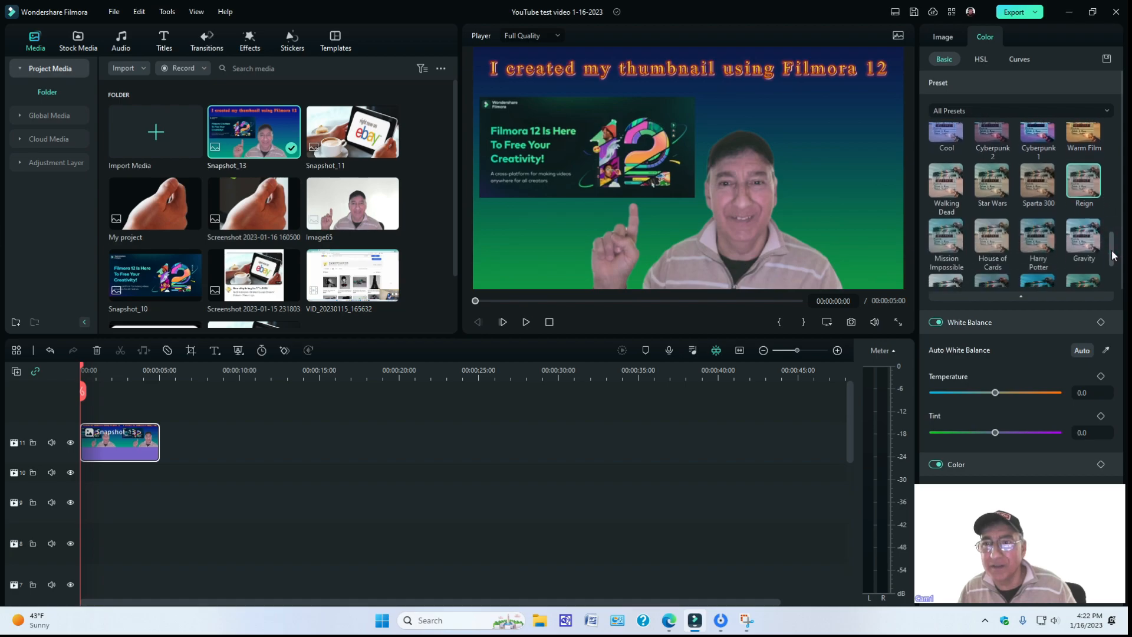
{"action": "left_click", "coordinate": [1045, 203]}
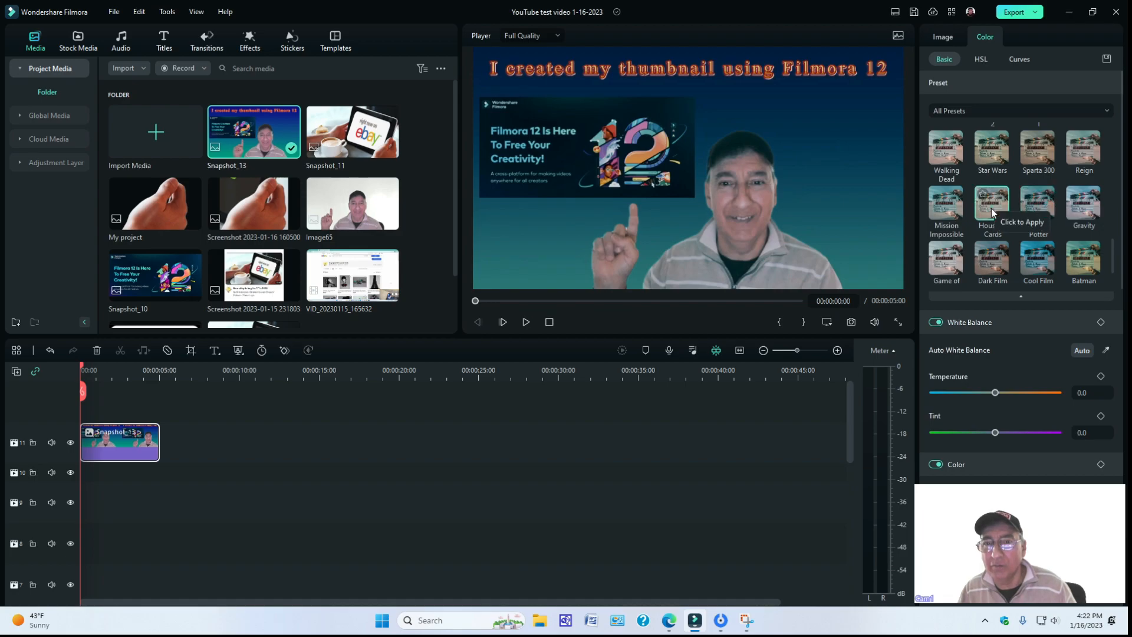
{"action": "left_click", "coordinate": [991, 208]}
{"action": "left_click", "coordinate": [950, 205]}
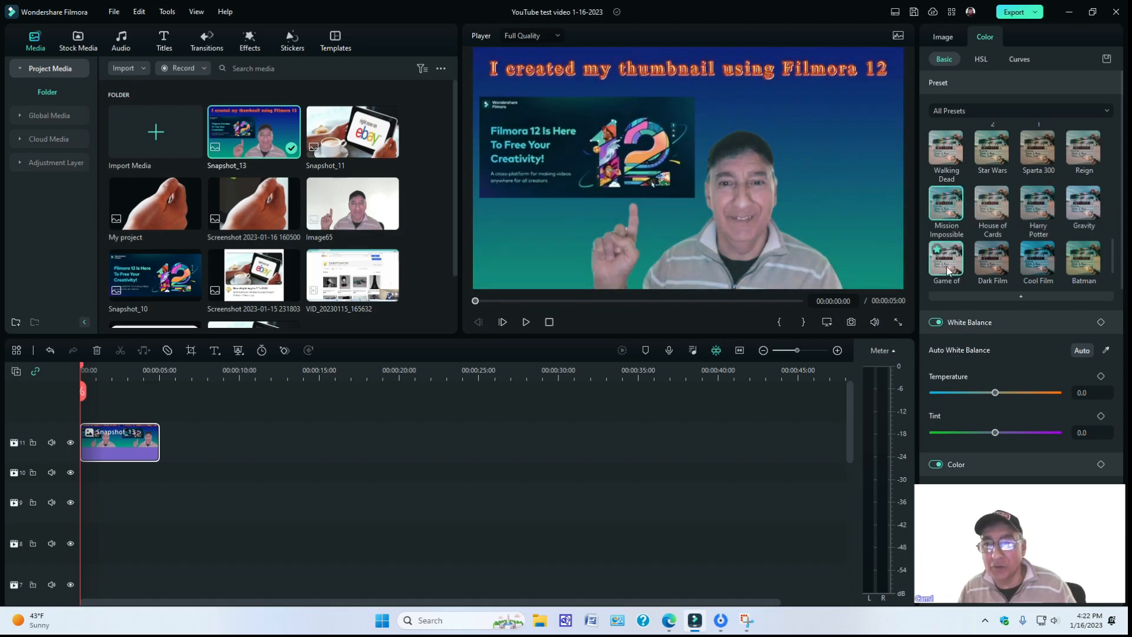
Try the Game of Thrones, Dark Film, Cool Film, Batman, 007 Series and B&W Film color presets on the Snapshot_13 clip.
{"action": "left_click", "coordinate": [948, 265]}
{"action": "left_click", "coordinate": [1002, 265]}
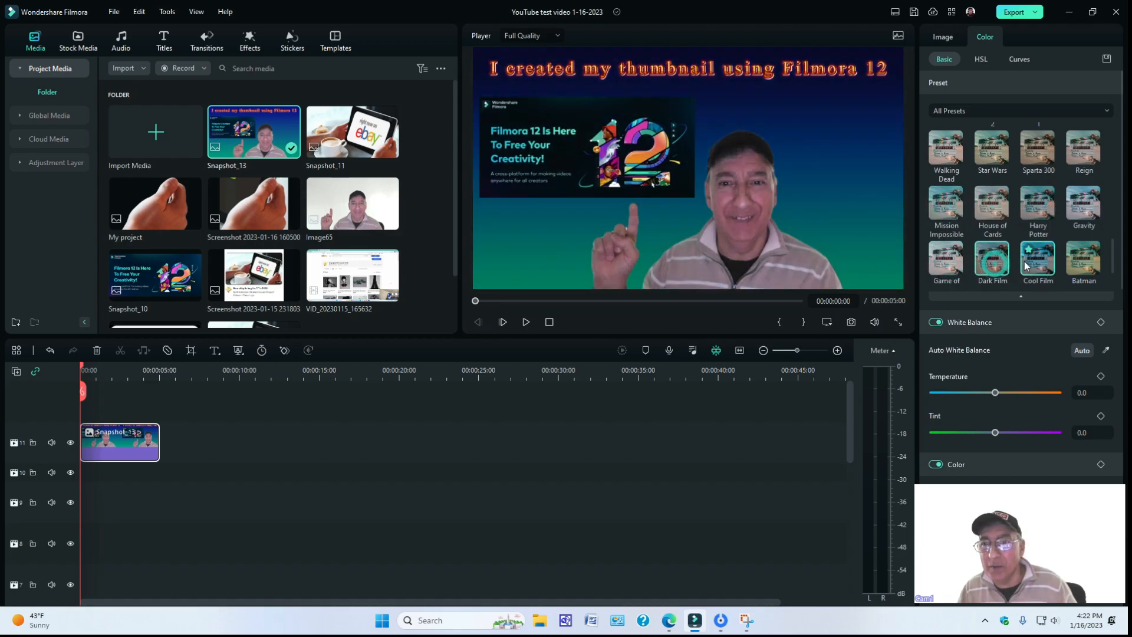
{"action": "left_click", "coordinate": [1028, 265]}
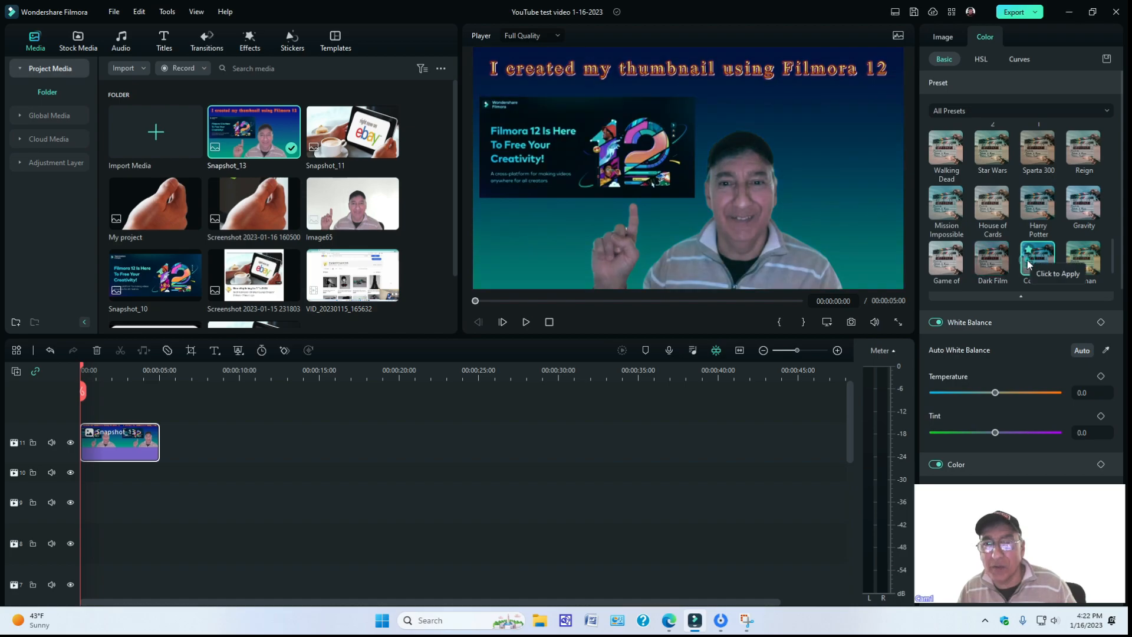
{"action": "left_click", "coordinate": [1080, 259]}
{"action": "left_click_drag", "start_coordinate": [1113, 263], "coordinate": [1111, 283]}
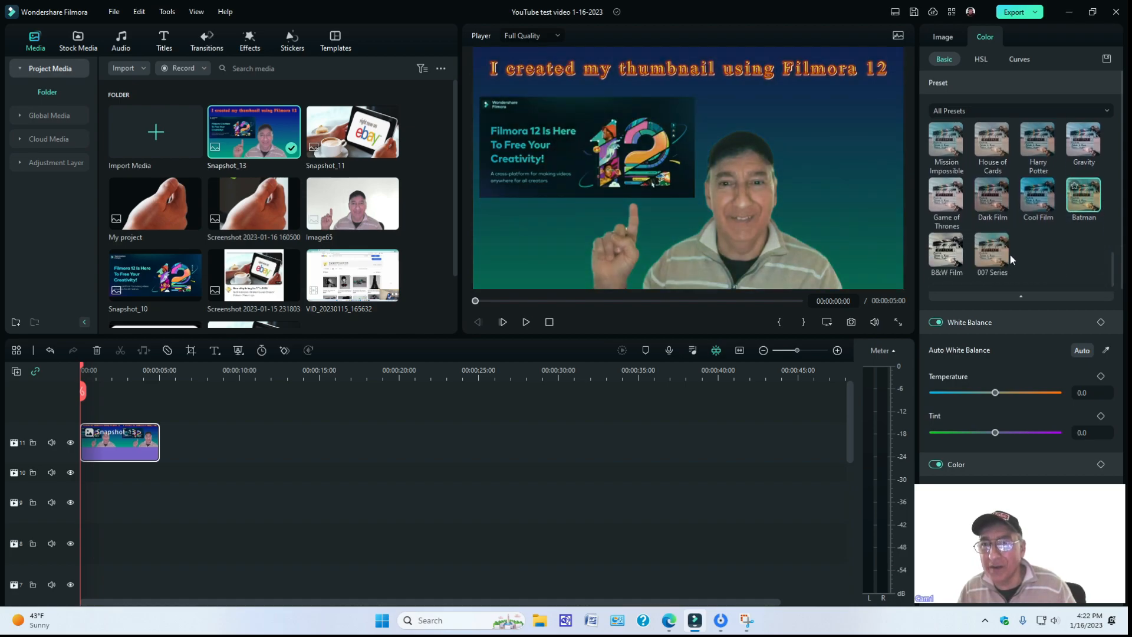
{"action": "left_click", "coordinate": [992, 248]}
{"action": "left_click", "coordinate": [943, 251]}
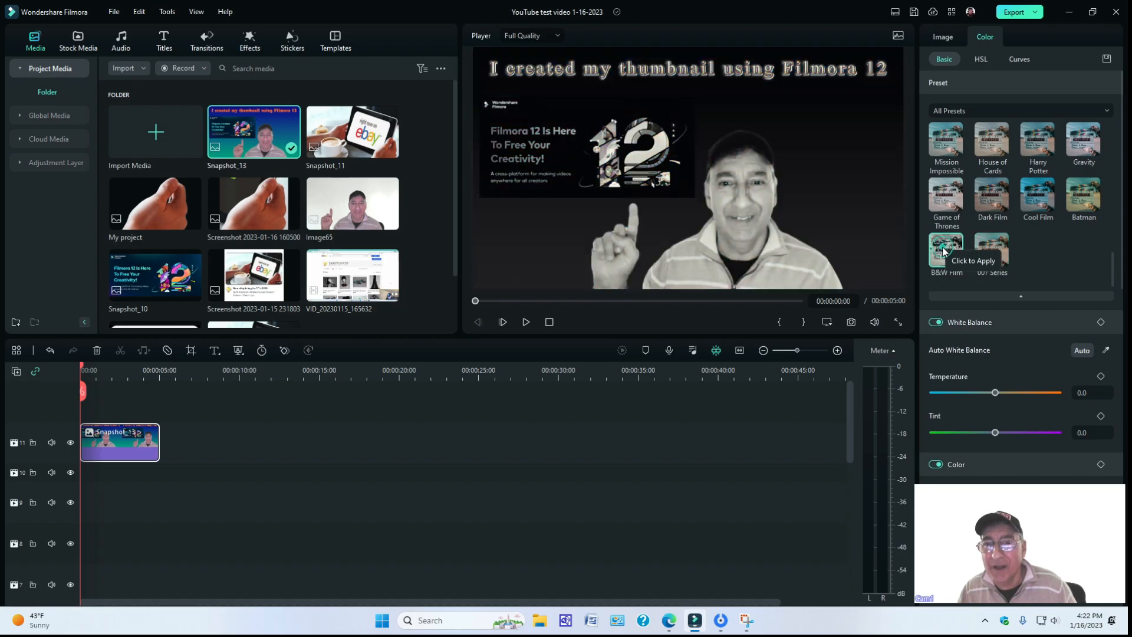
Return to the first color presets and try My Preset 6 through My Preset 1 on the Snapshot_13 clip.
{"action": "left_click_drag", "start_coordinate": [1112, 269], "coordinate": [1112, 134]}
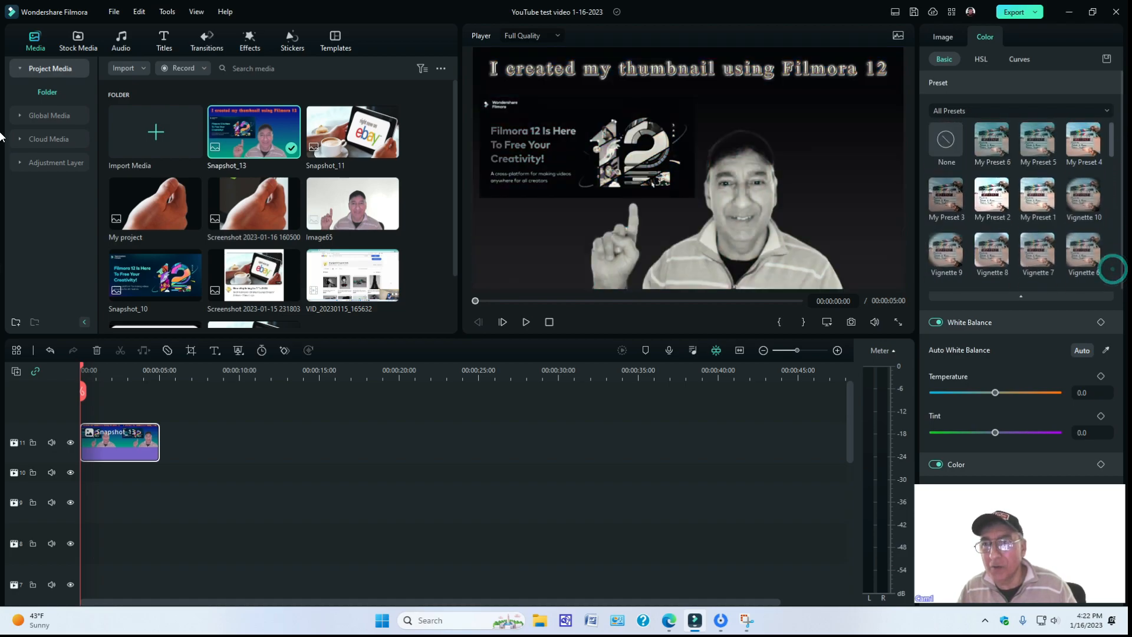
{"action": "left_click", "coordinate": [995, 140]}
{"action": "left_click", "coordinate": [1037, 140]}
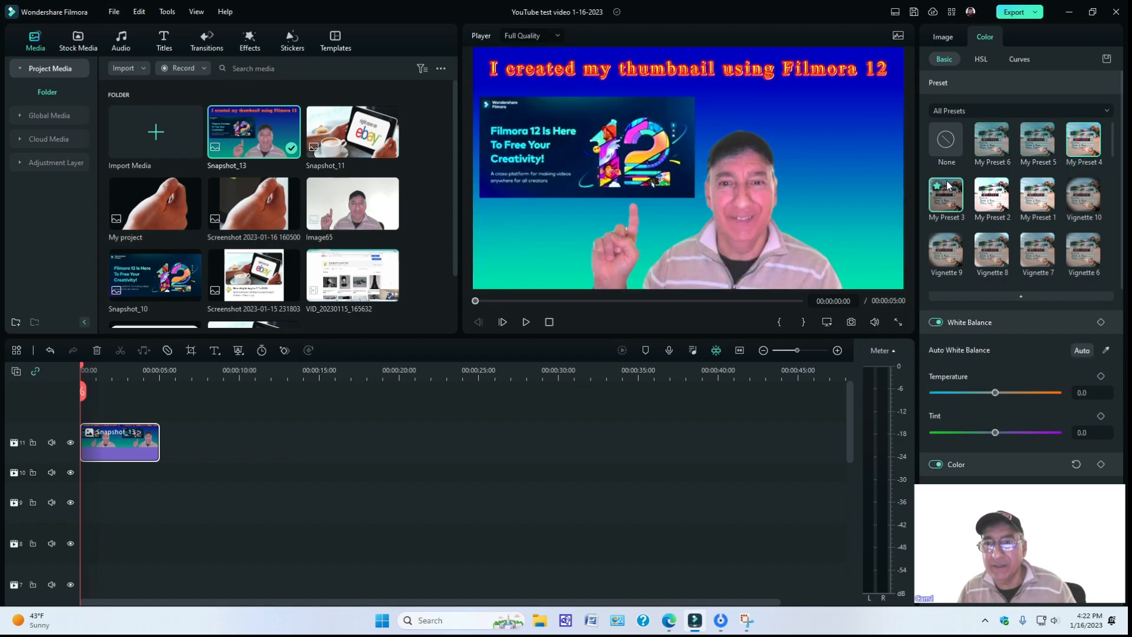
{"action": "left_click", "coordinate": [943, 193]}
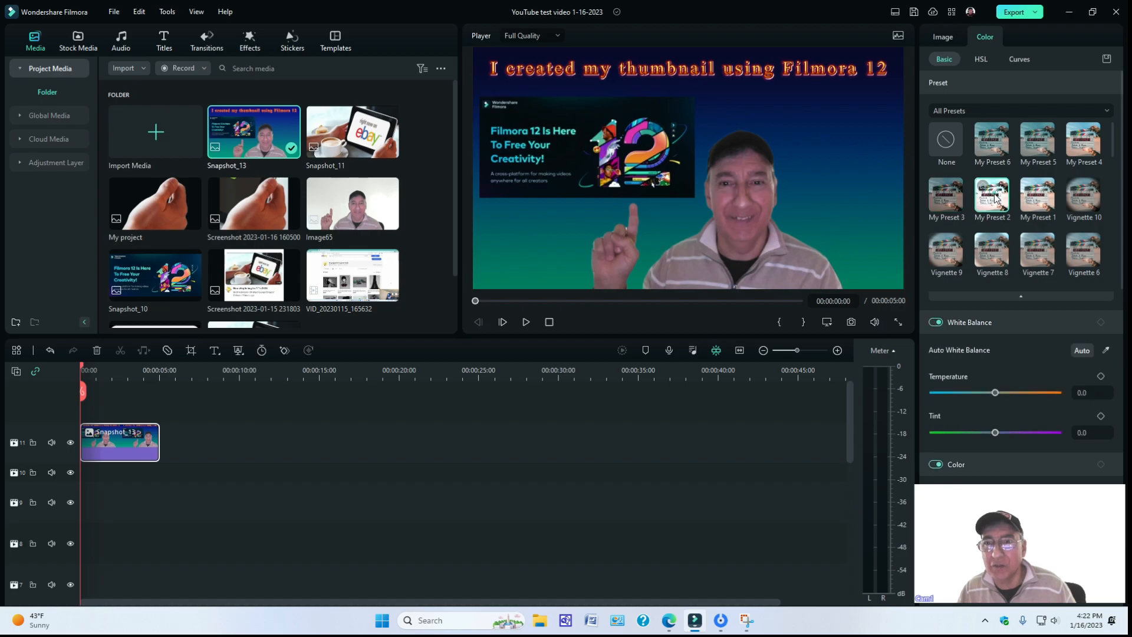
{"action": "left_click", "coordinate": [991, 194]}
{"action": "left_click", "coordinate": [1045, 208]}
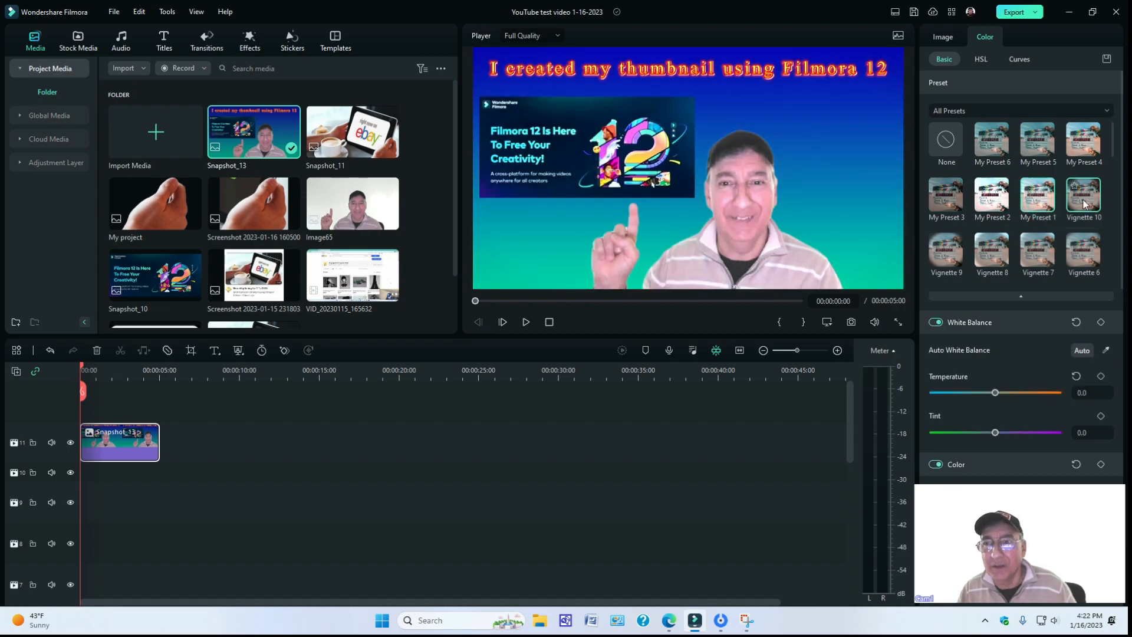
Compare the Vignette 10, Vignette 9 and Vignette 8 color presets on the Snapshot_13 clip, and finish by applying Vignette 7.
{"action": "left_click", "coordinate": [1083, 201]}
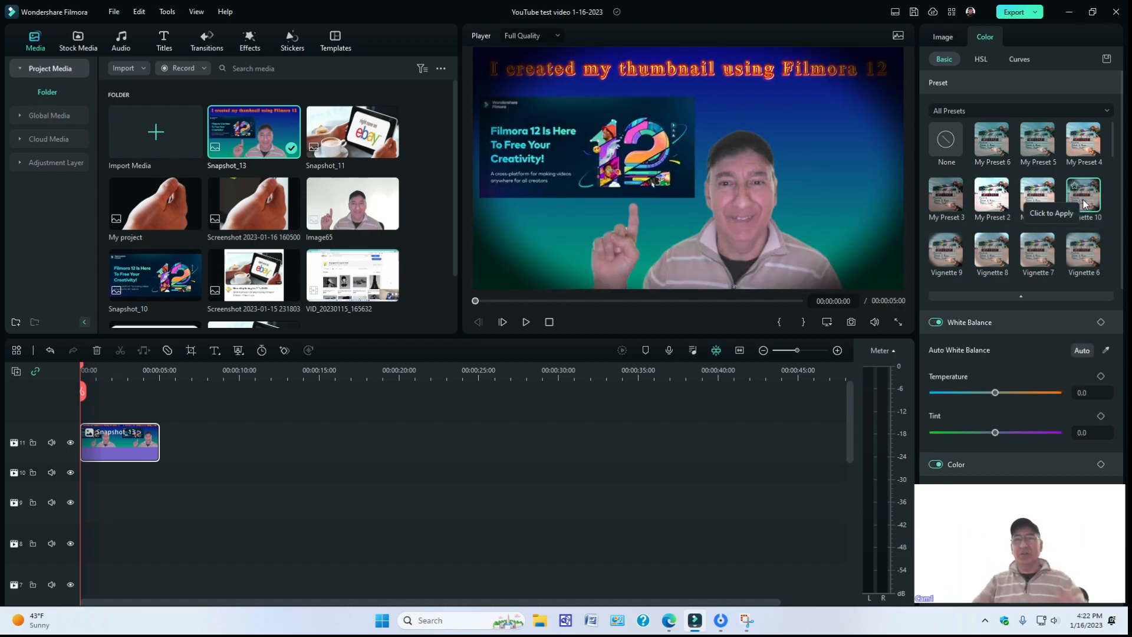
{"action": "left_click", "coordinate": [953, 253]}
{"action": "left_click", "coordinate": [1001, 253]}
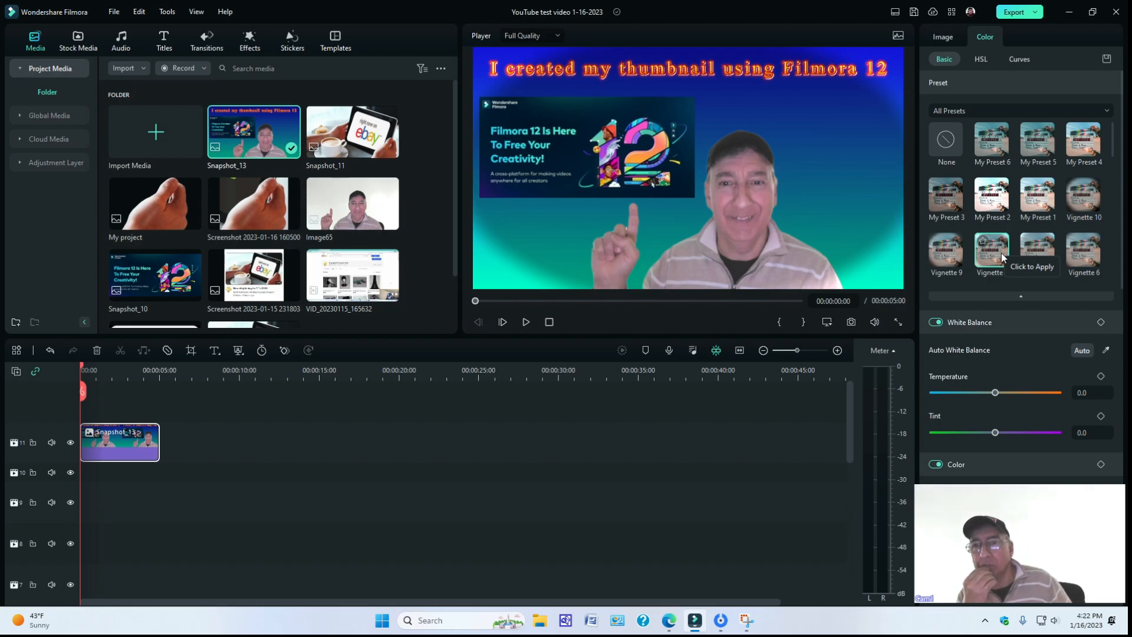
{"action": "left_click", "coordinate": [1038, 259]}
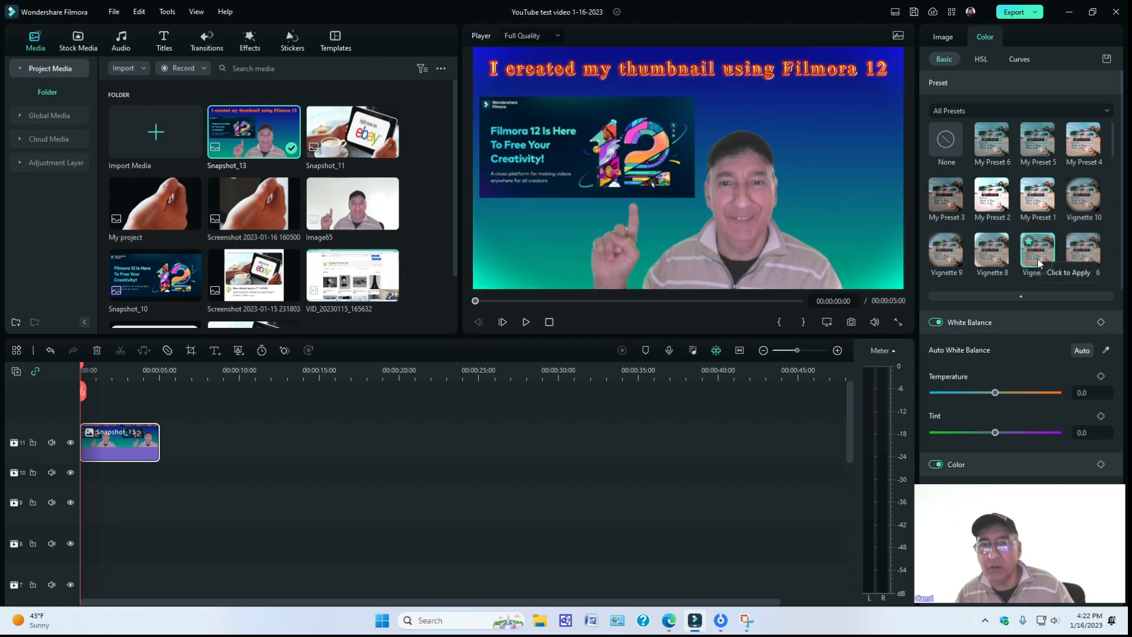
Apply the Vignette 8 color preset to the Snapshot_13 clip after comparing Vignette 6, and save the frame as a PNG snapshot.
{"action": "left_click", "coordinate": [990, 256]}
{"action": "left_click", "coordinate": [1084, 265]}
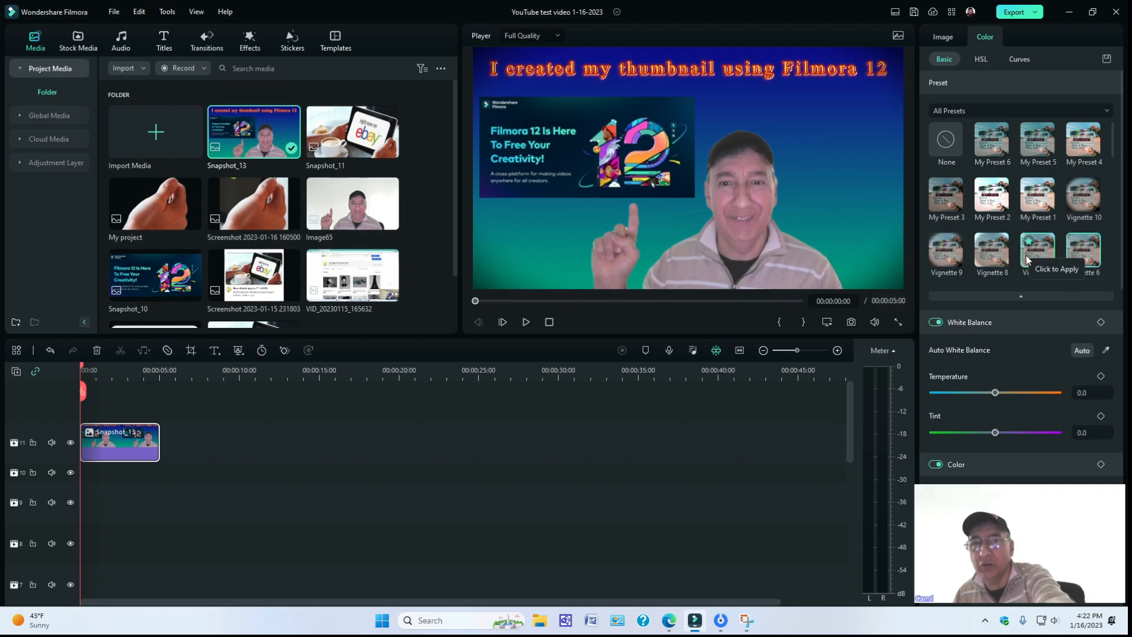
{"action": "left_click", "coordinate": [988, 250]}
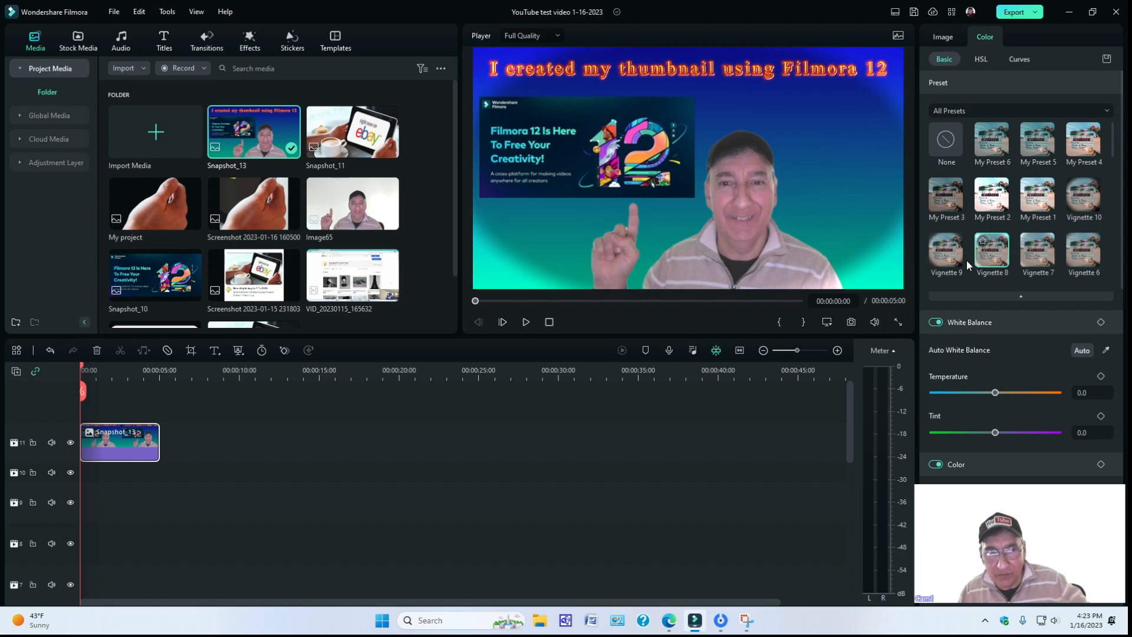
{"action": "left_click", "coordinate": [852, 324]}
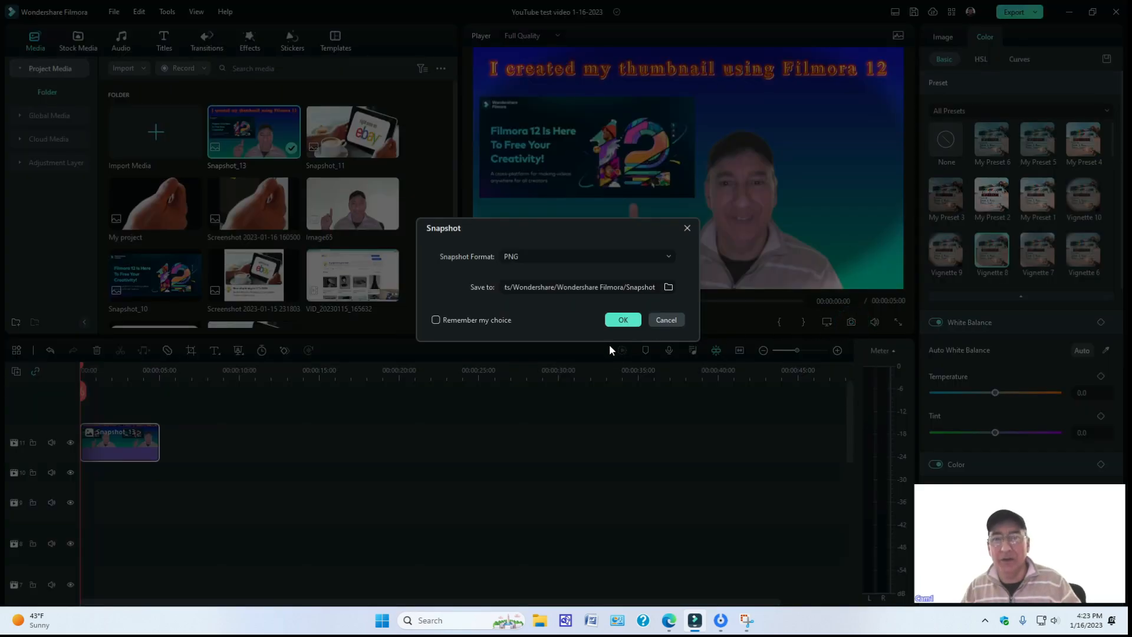
{"action": "left_click", "coordinate": [620, 321]}
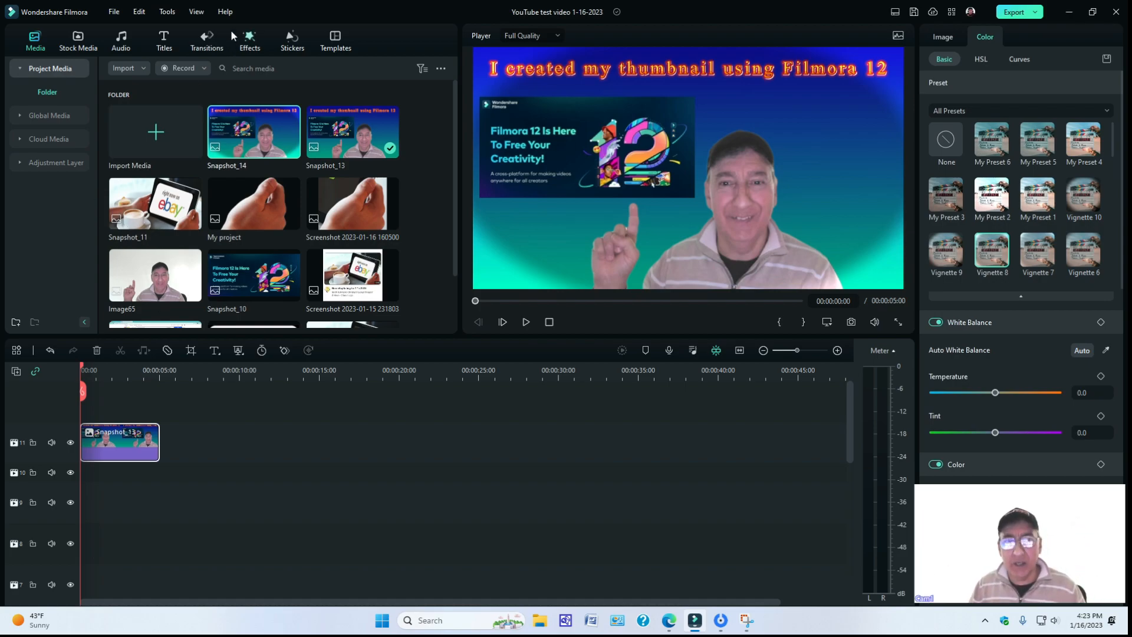
Look up the installed Filmora version and check whether an update is available.
{"action": "left_click", "coordinate": [224, 12]}
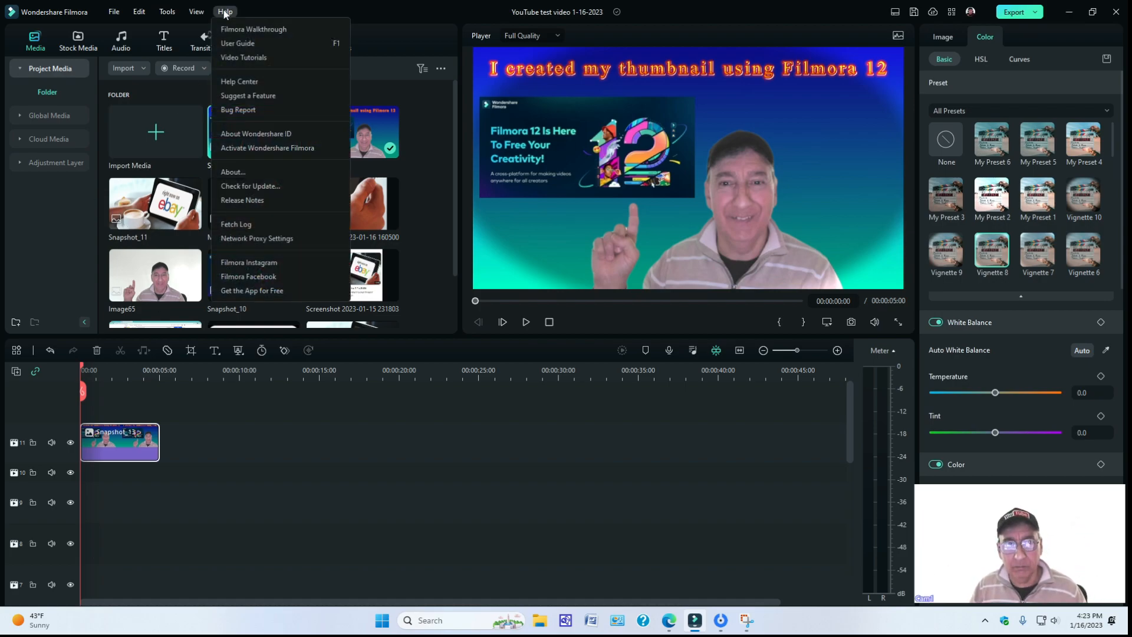
{"action": "left_click", "coordinate": [232, 173]}
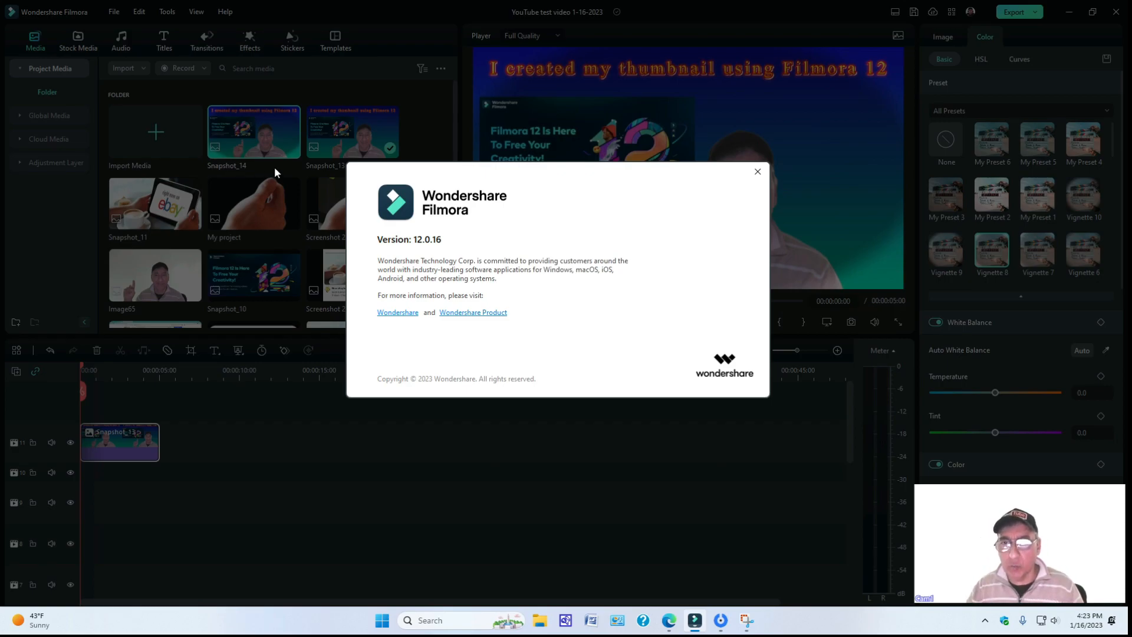
{"action": "left_click", "coordinate": [758, 171]}
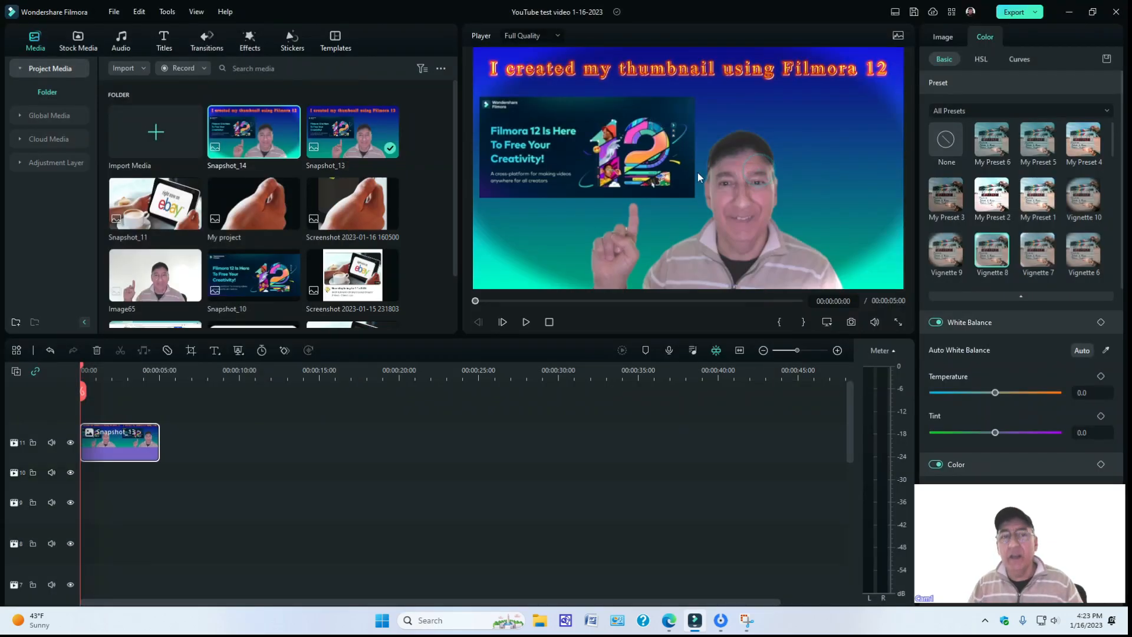
{"action": "left_click", "coordinate": [224, 11]}
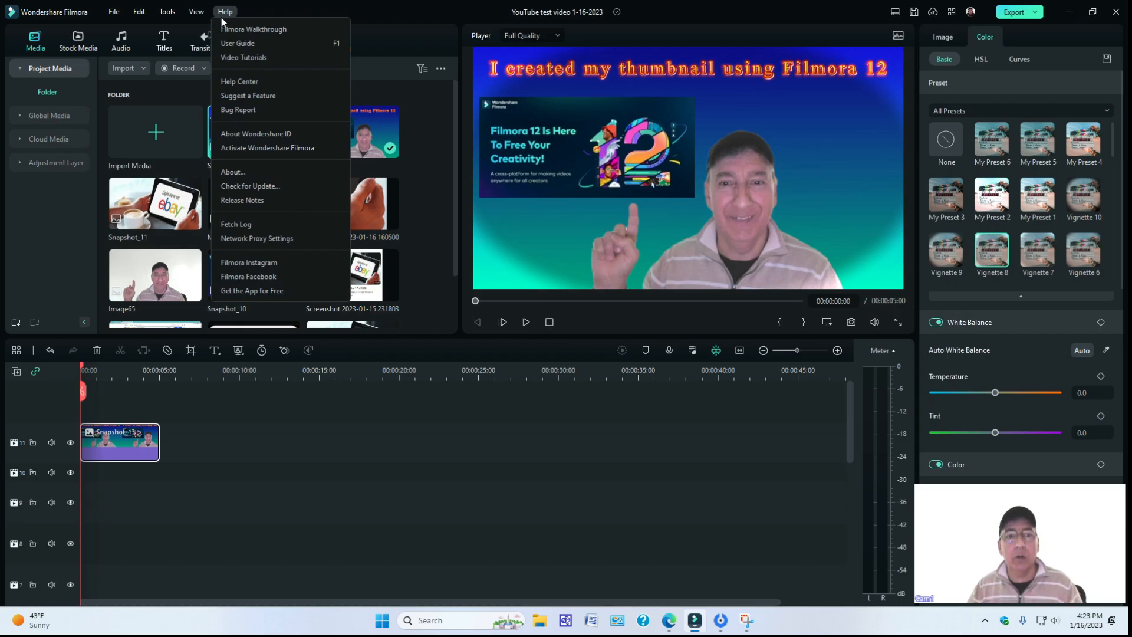
{"action": "left_click", "coordinate": [251, 186]}
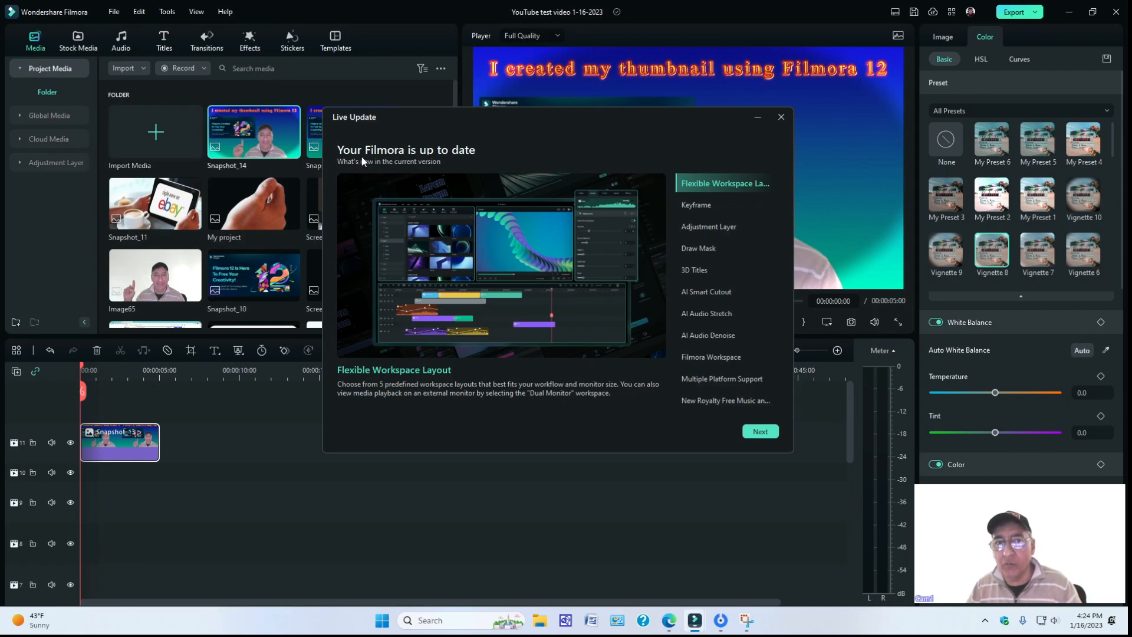
{"action": "left_click", "coordinate": [780, 118]}
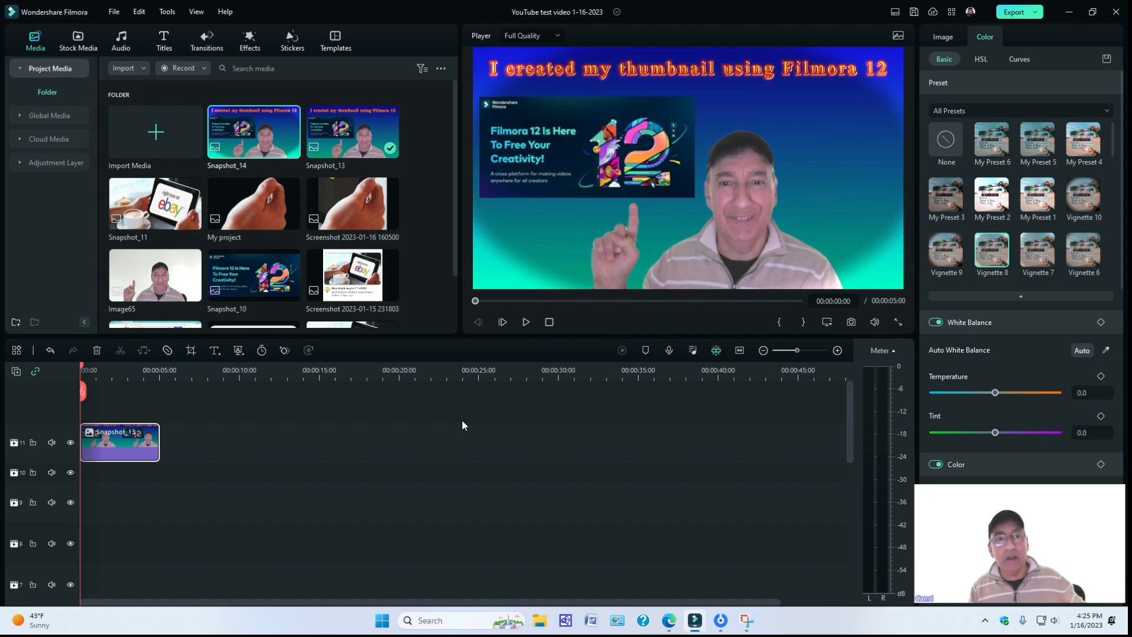
Preview the Element_18 and Spanish Social Media Icons stickers, and place the Spanish one above Snapshot_13 at the timeline start.
{"action": "left_click", "coordinate": [290, 41]}
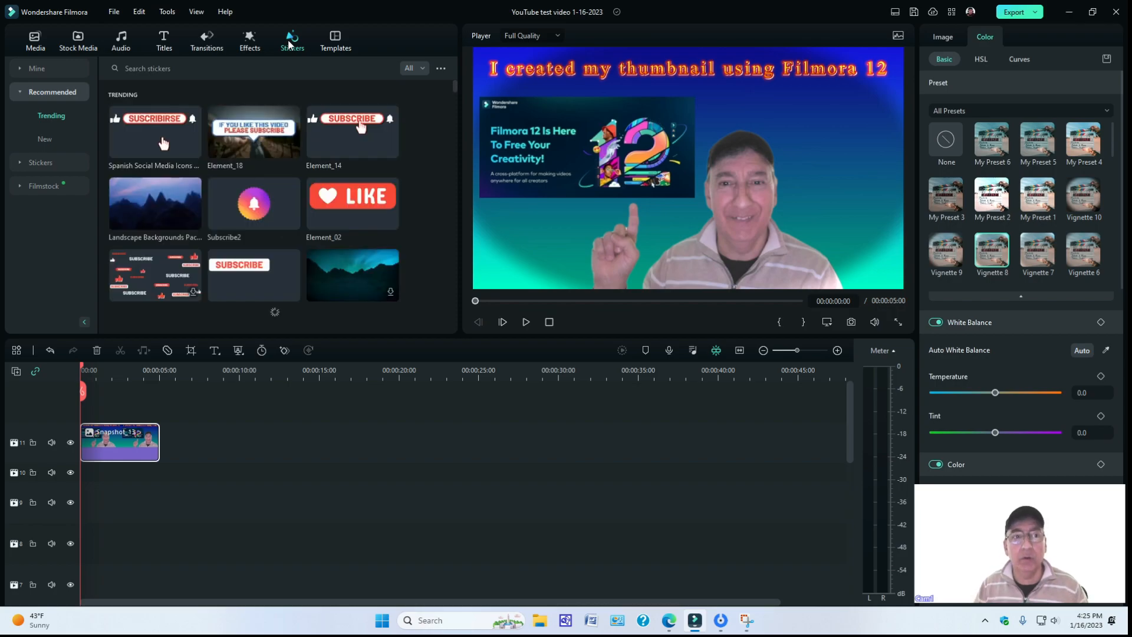
{"action": "left_click", "coordinate": [233, 132]}
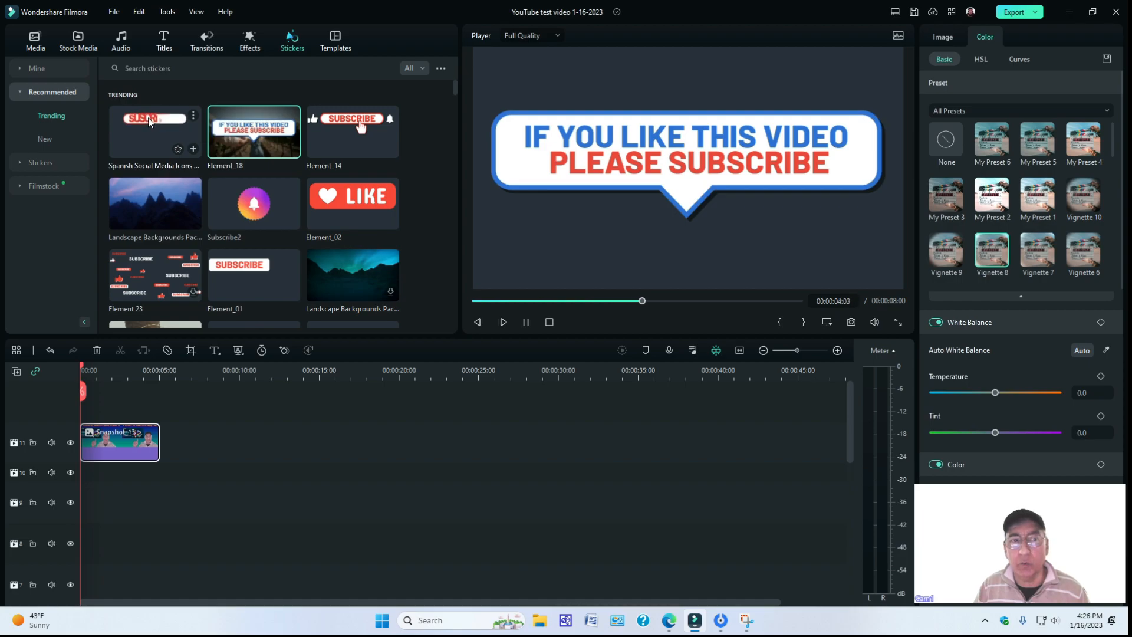
{"action": "left_click", "coordinate": [149, 122]}
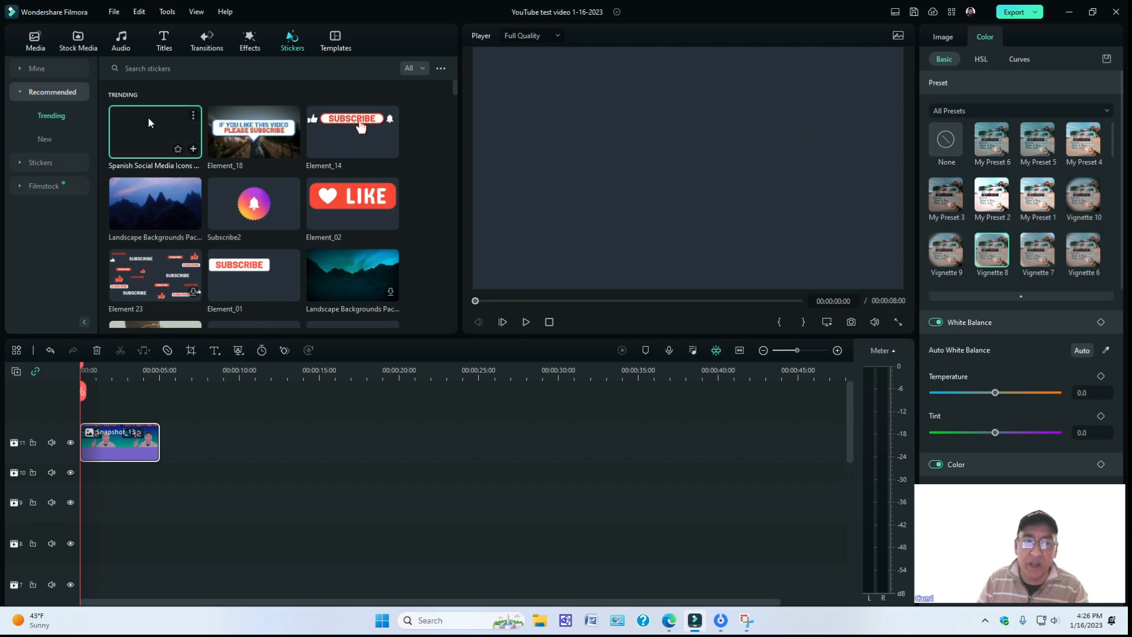
{"action": "left_click_drag", "start_coordinate": [147, 118], "coordinate": [83, 439]}
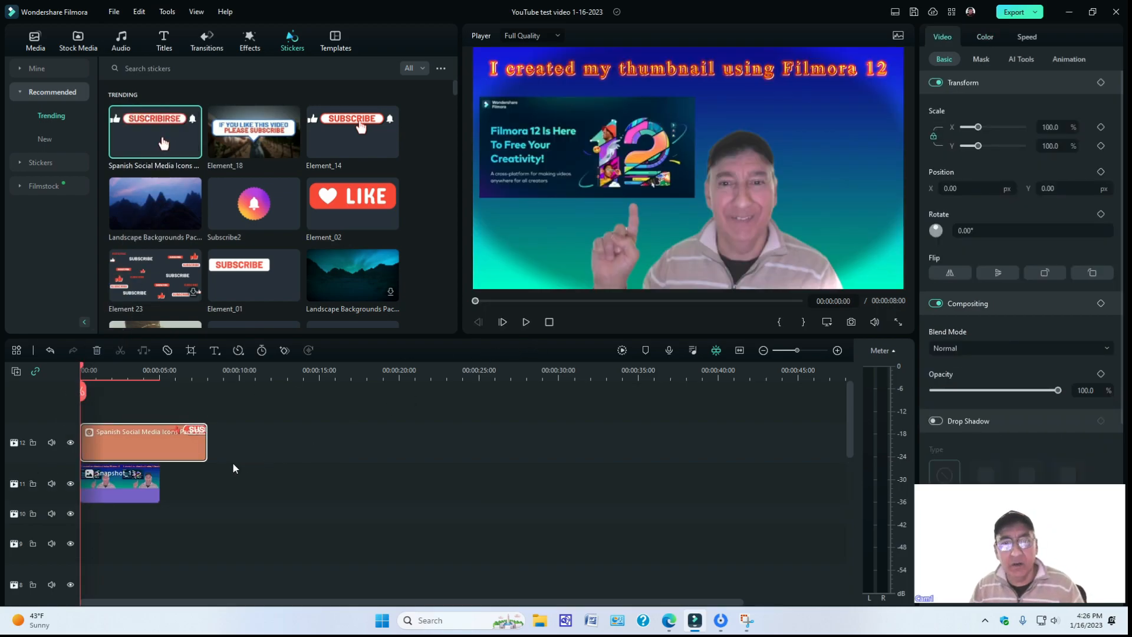
Shrink the SUSCRIBIRSE sticker to about 35.5% scale and place it in the lower-left corner of the frame.
{"action": "left_click", "coordinate": [522, 322]}
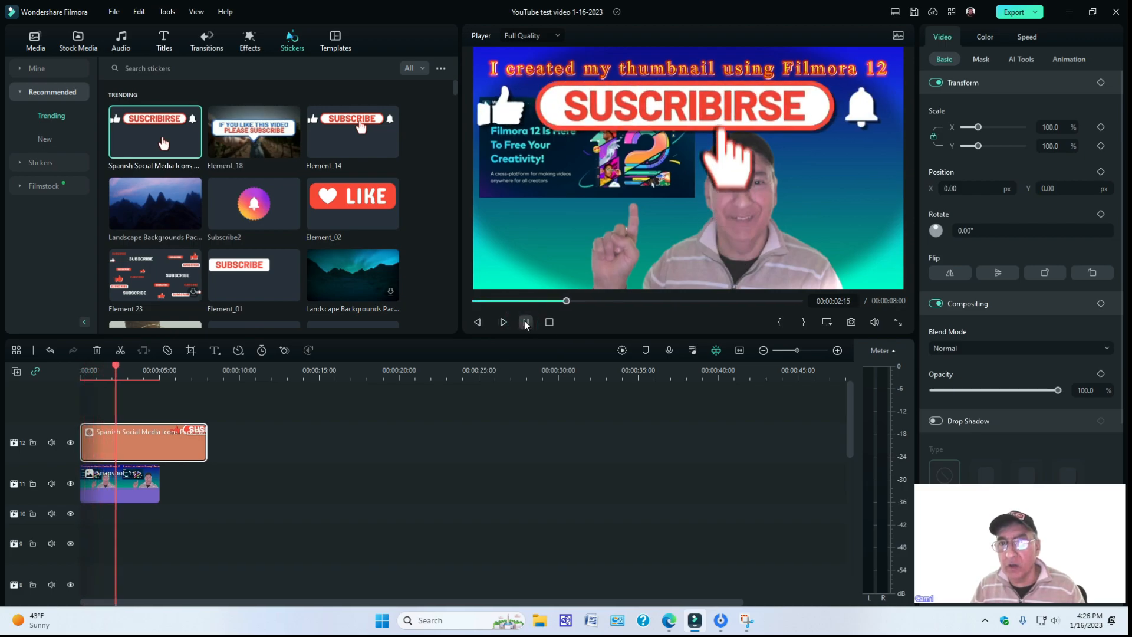
{"action": "left_click", "coordinate": [526, 322]}
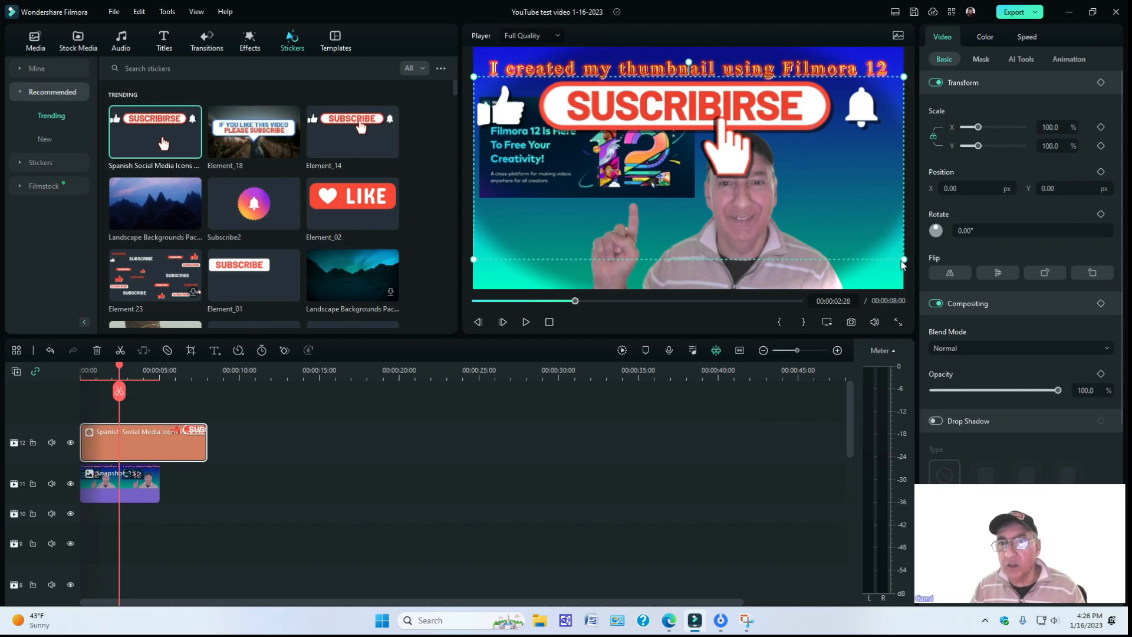
{"action": "left_click_drag", "start_coordinate": [901, 259], "coordinate": [800, 215]}
{"action": "left_click_drag", "start_coordinate": [788, 171], "coordinate": [626, 142]}
{"action": "left_click_drag", "start_coordinate": [576, 87], "coordinate": [571, 268]}
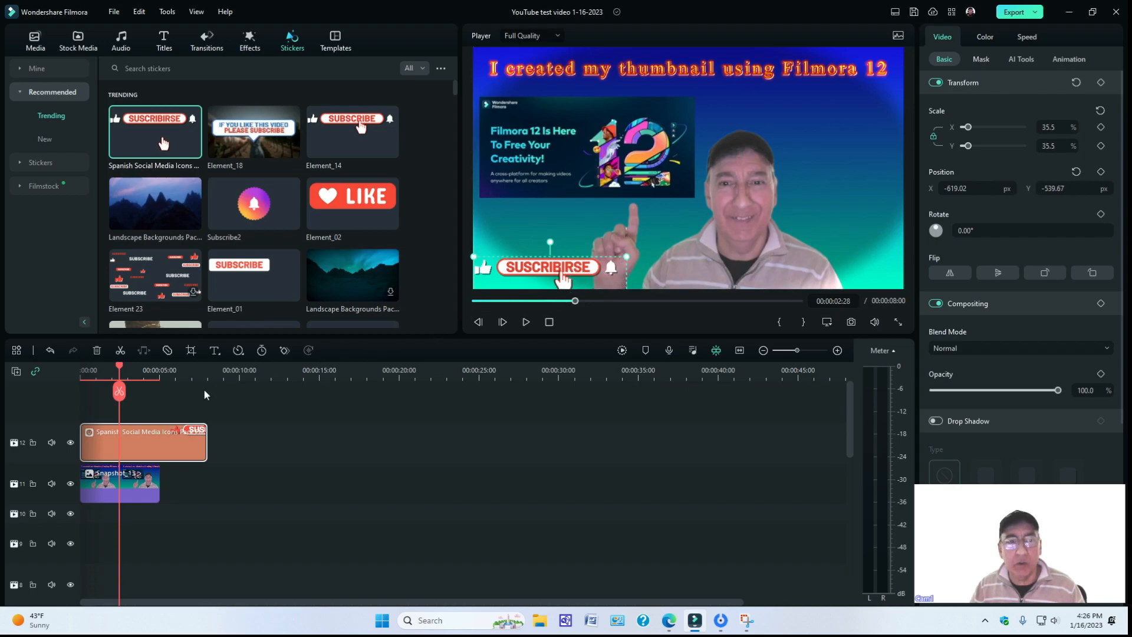
Play the timeline from the start to review the sticker animation, and return the playhead to the beginning.
{"action": "left_click_drag", "start_coordinate": [116, 363], "coordinate": [67, 370]}
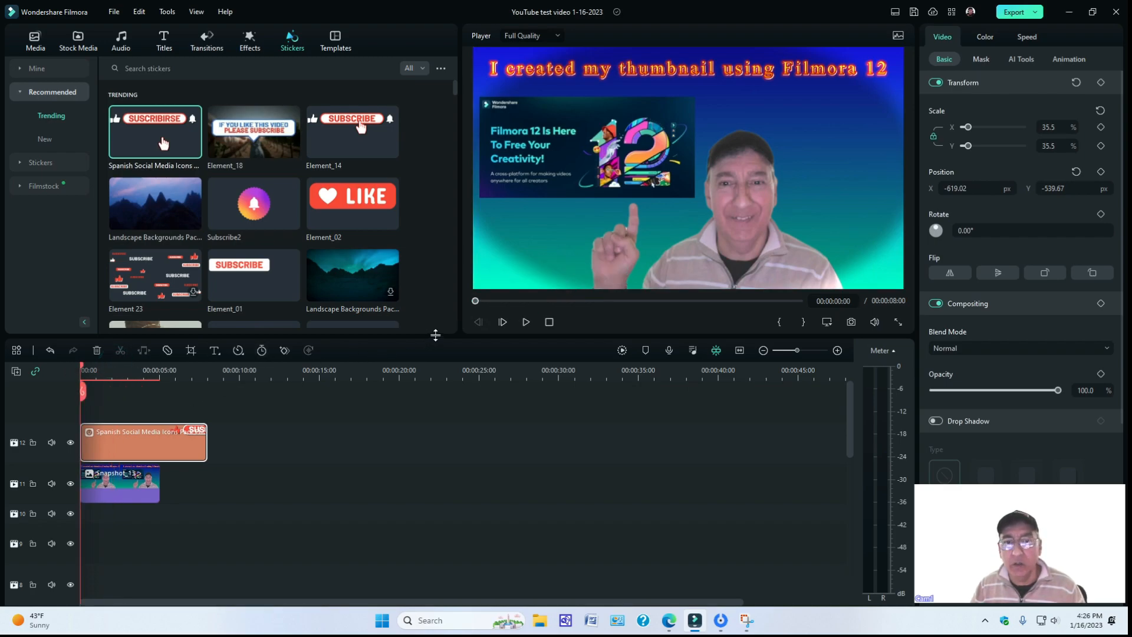
{"action": "left_click", "coordinate": [522, 323]}
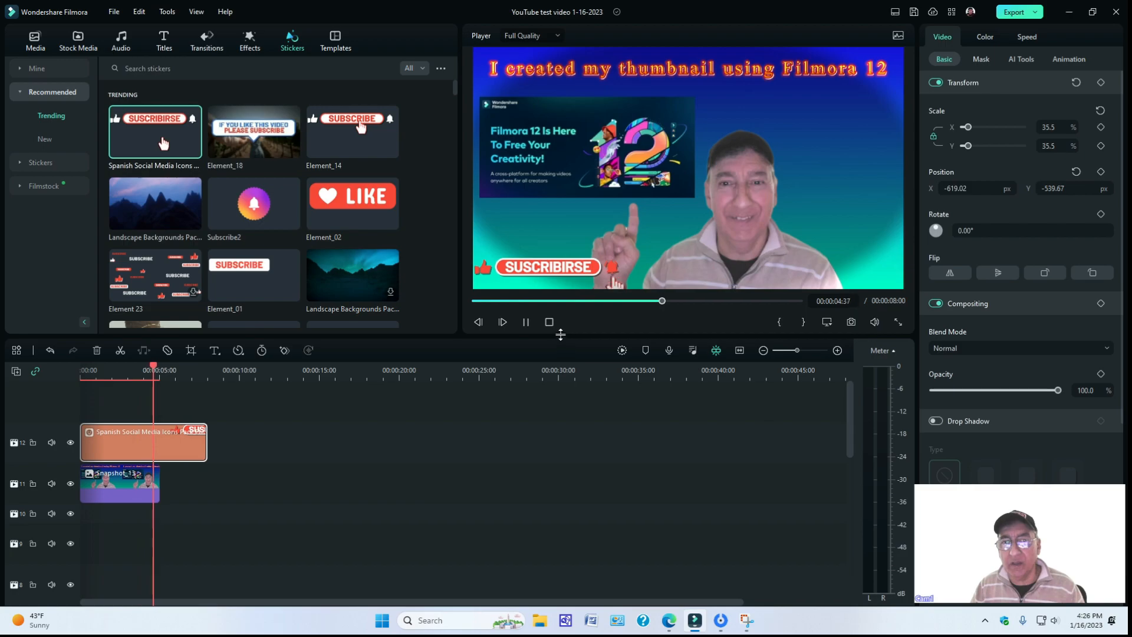
{"action": "left_click", "coordinate": [526, 324]}
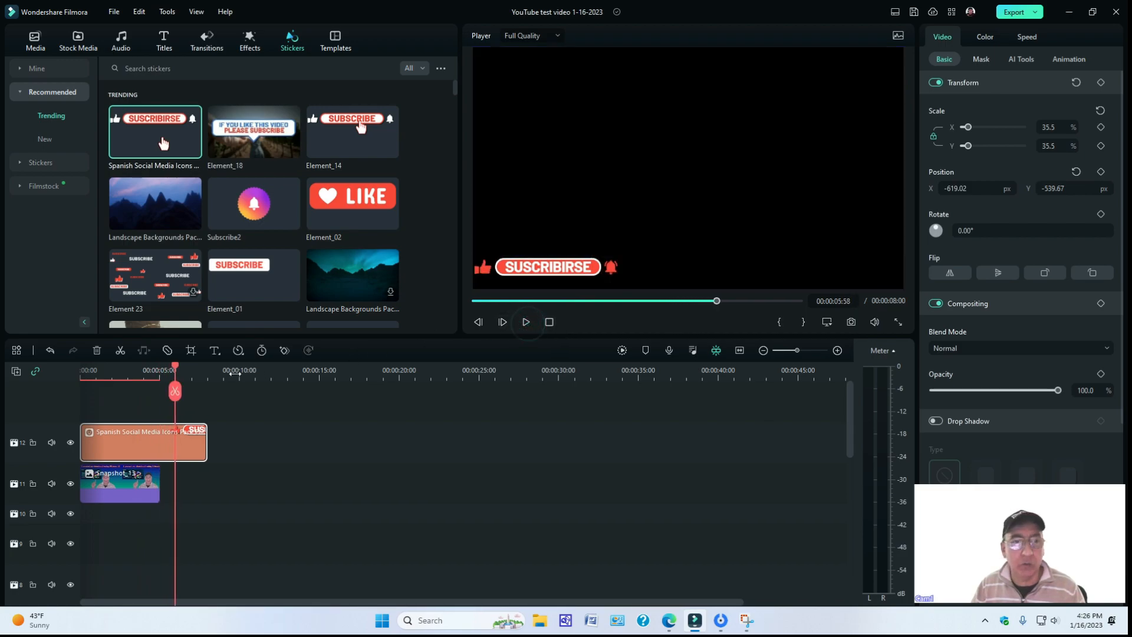
{"action": "left_click_drag", "start_coordinate": [173, 364], "coordinate": [44, 375]}
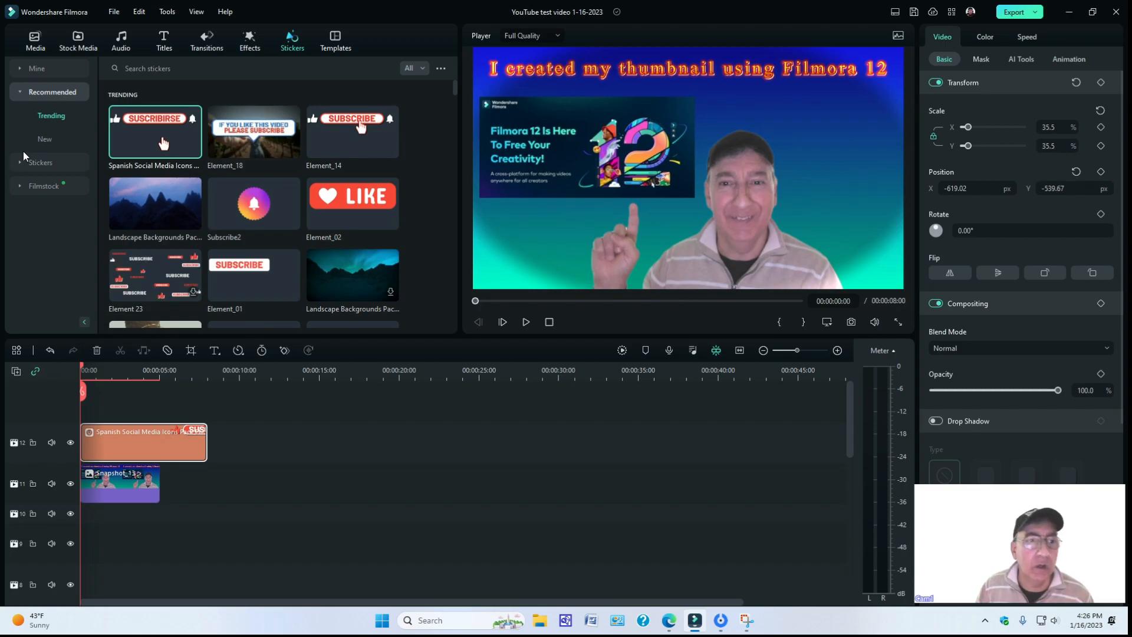
Listen to and download the Bell Ring Sounds Pack Audio 07 Ding 7 Medium Long effect from the Beep & Bell sound effects.
{"action": "left_click", "coordinate": [116, 43]}
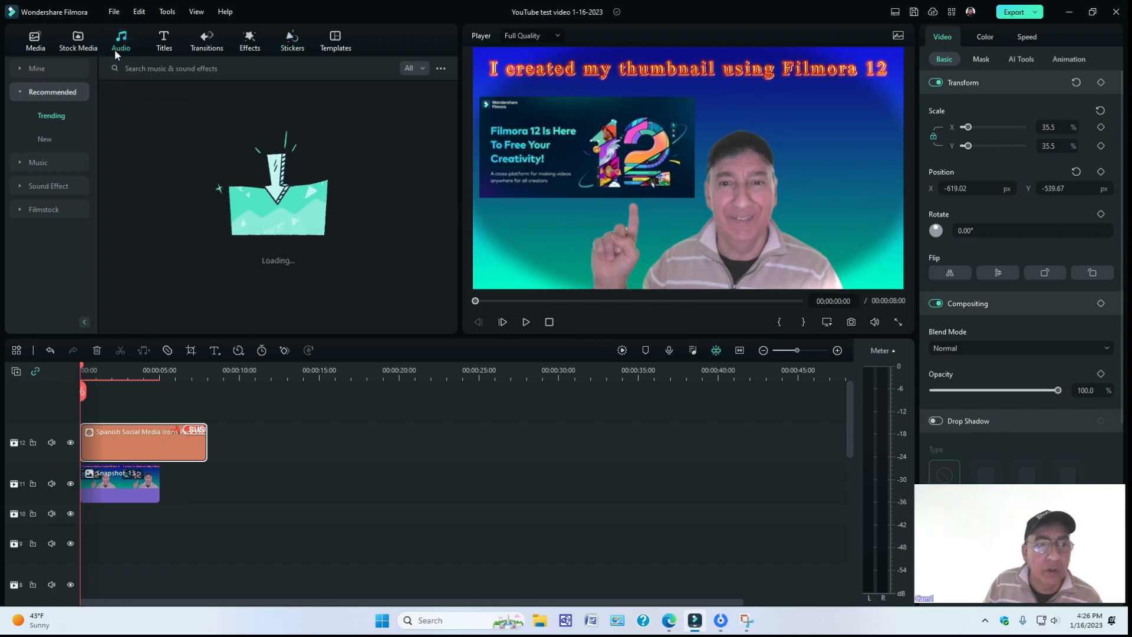
{"action": "left_click", "coordinate": [54, 186]}
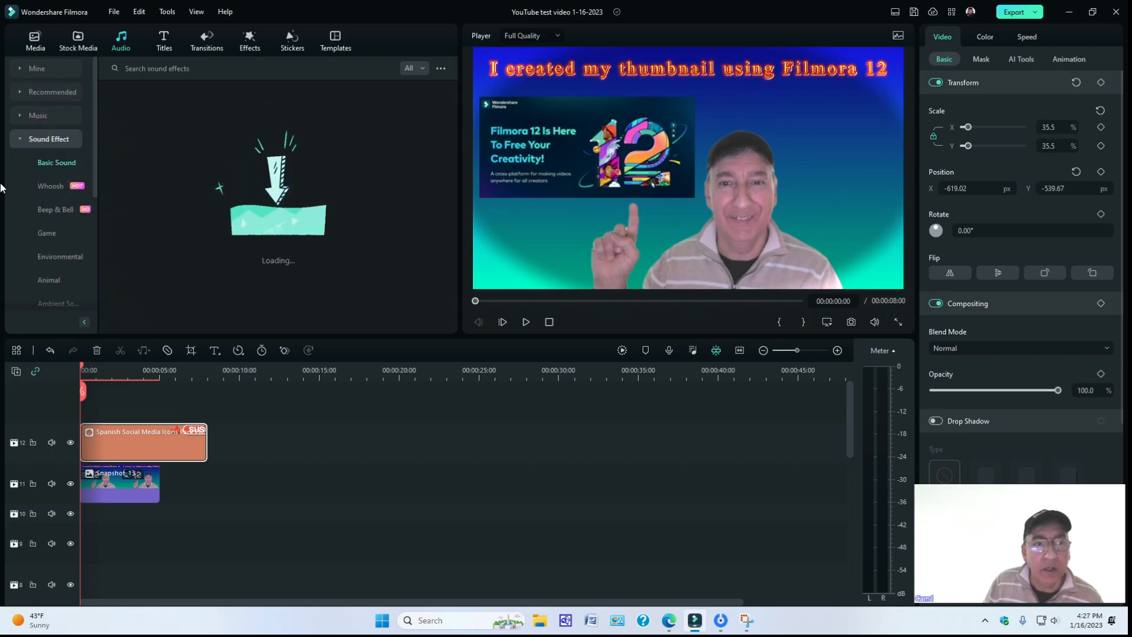
{"action": "left_click", "coordinate": [47, 209]}
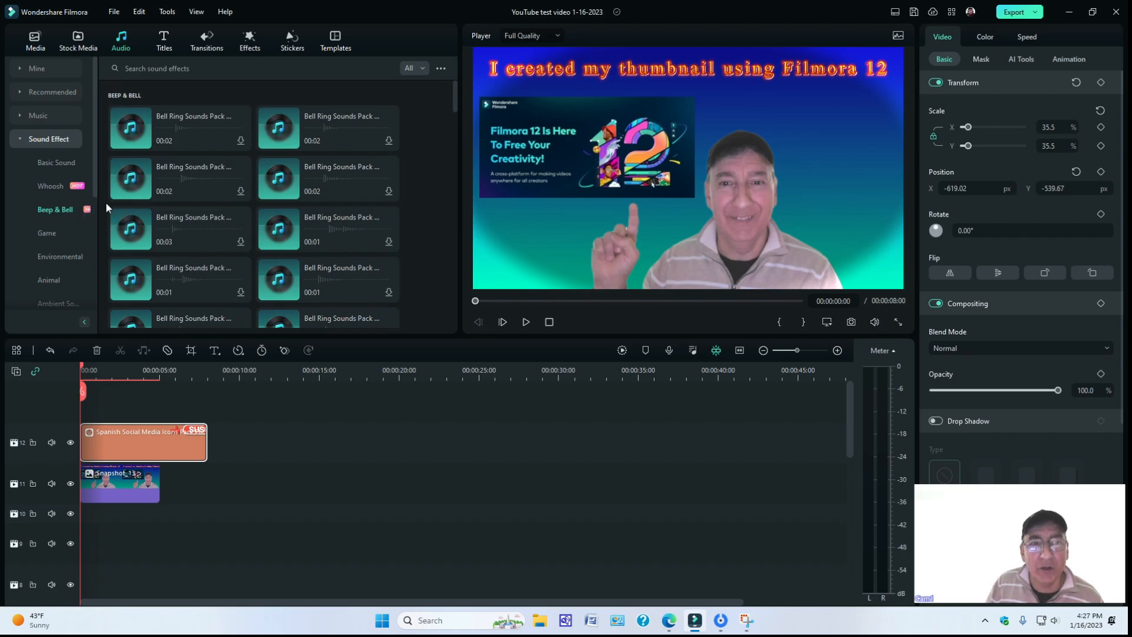
{"action": "left_click", "coordinate": [280, 180]}
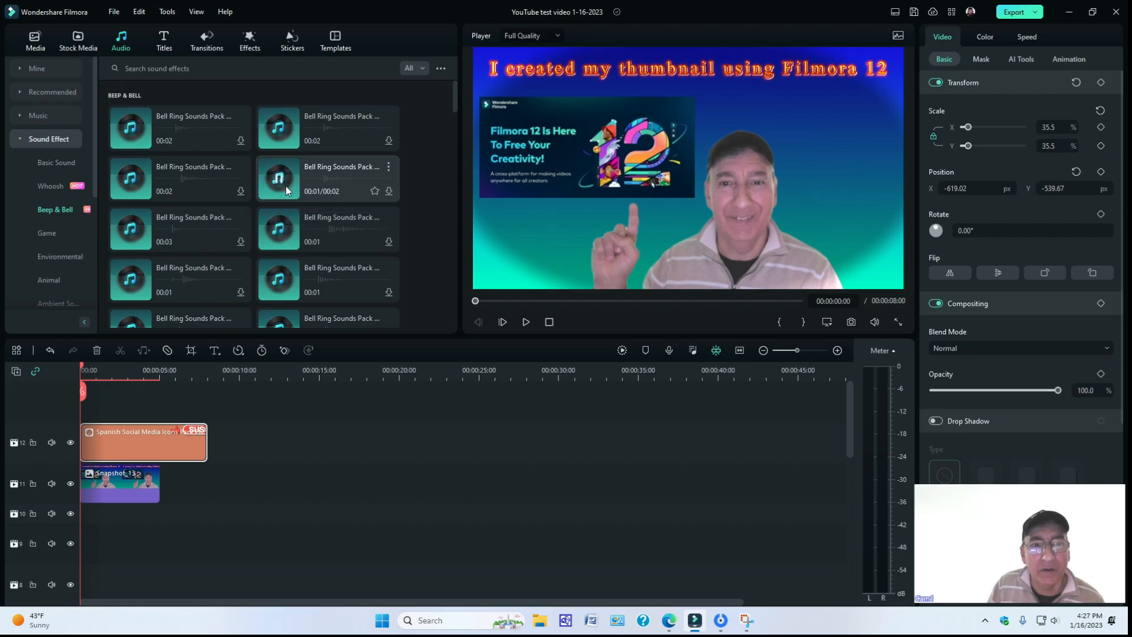
{"action": "left_click", "coordinate": [388, 191]}
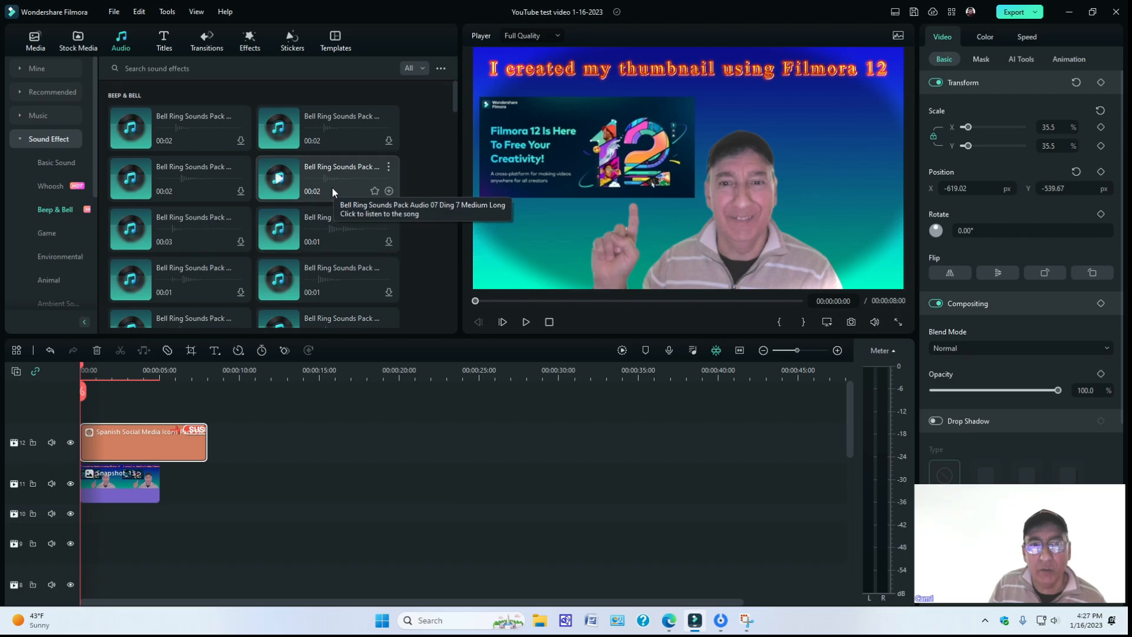
Add the bell sound to audio track 1 so it ends with the Snapshot_13 clip, and delete the empty tracks.
{"action": "left_click_drag", "start_coordinate": [332, 178], "coordinate": [161, 412]}
{"action": "scroll", "coordinate": [277, 448], "scroll_direction": "up", "scroll_amount": 2}
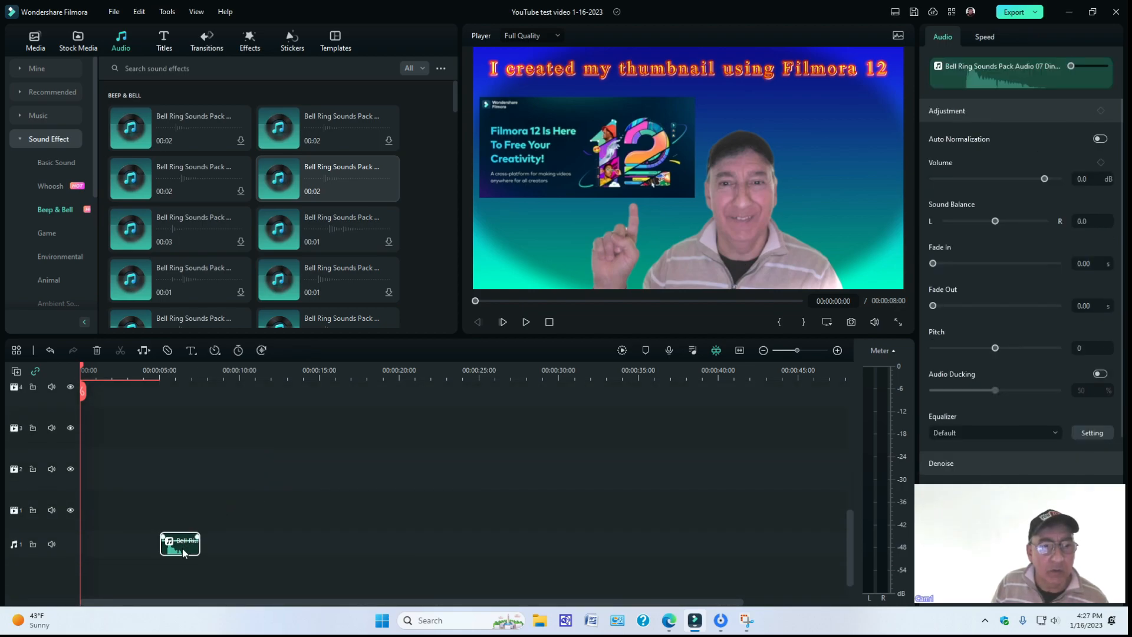
{"action": "left_click_drag", "start_coordinate": [182, 548], "coordinate": [141, 548]}
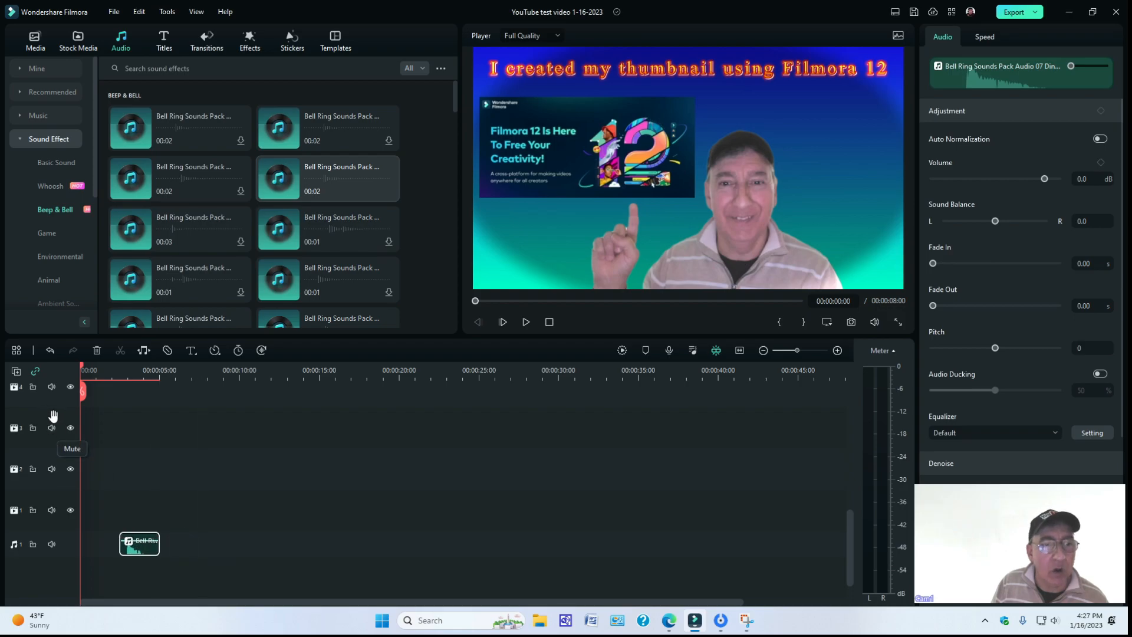
{"action": "left_click", "coordinate": [16, 372]}
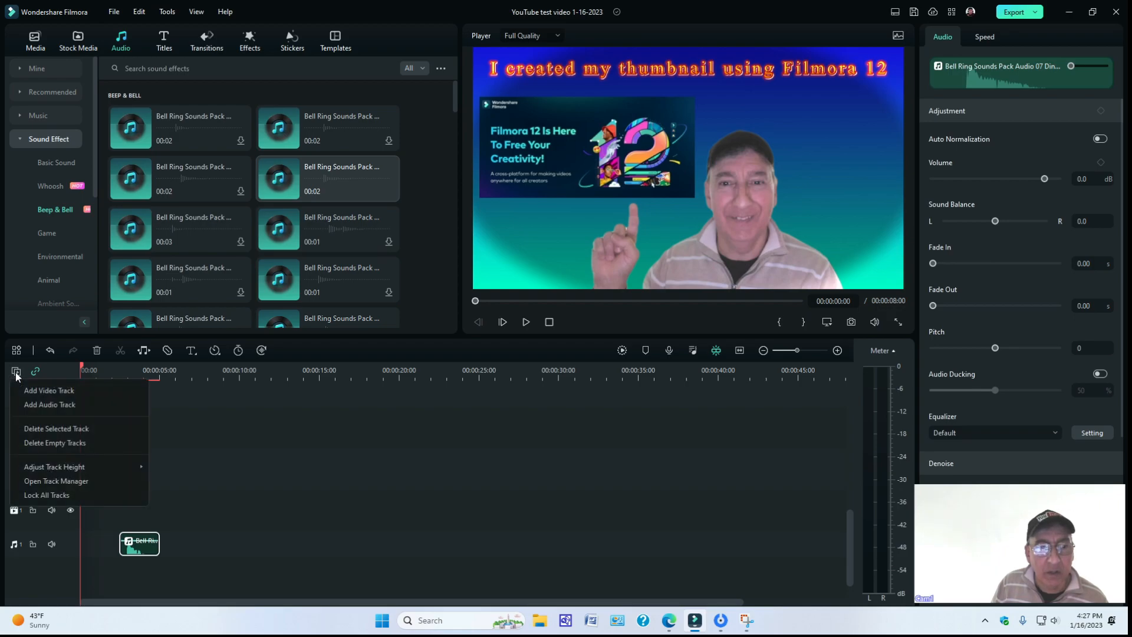
{"action": "left_click", "coordinate": [44, 445]}
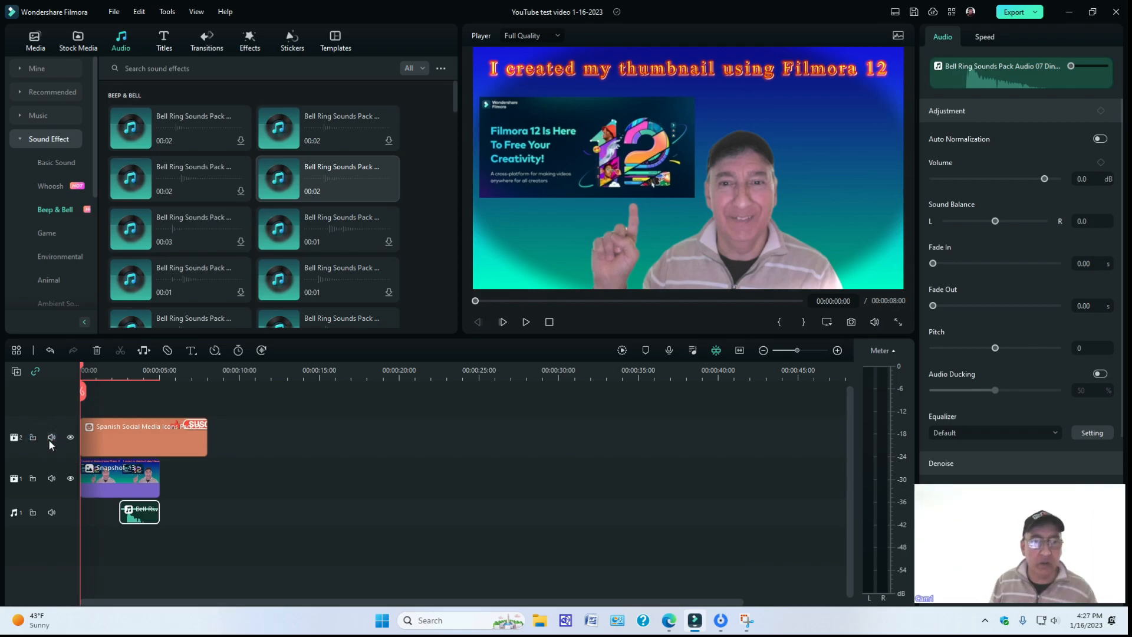
Move the bell sound to start at 00:00:04:25, where the sticker's bell is clicked, undoing the accidental split, and play it back.
{"action": "left_click_drag", "start_coordinate": [85, 370], "coordinate": [151, 375]}
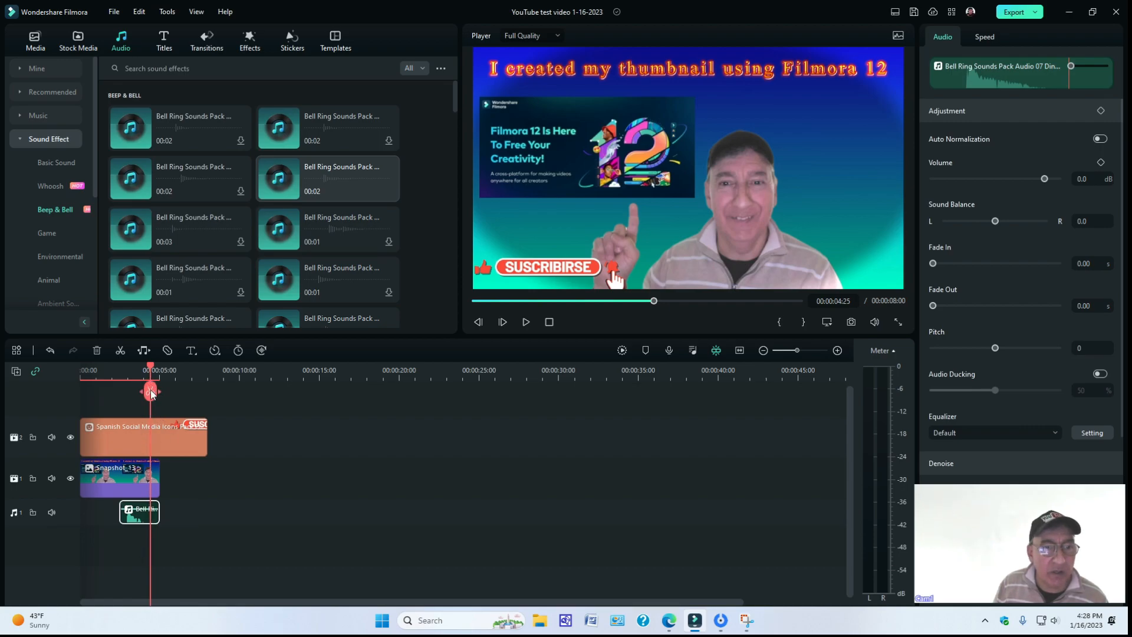
{"action": "left_click", "coordinate": [151, 392]}
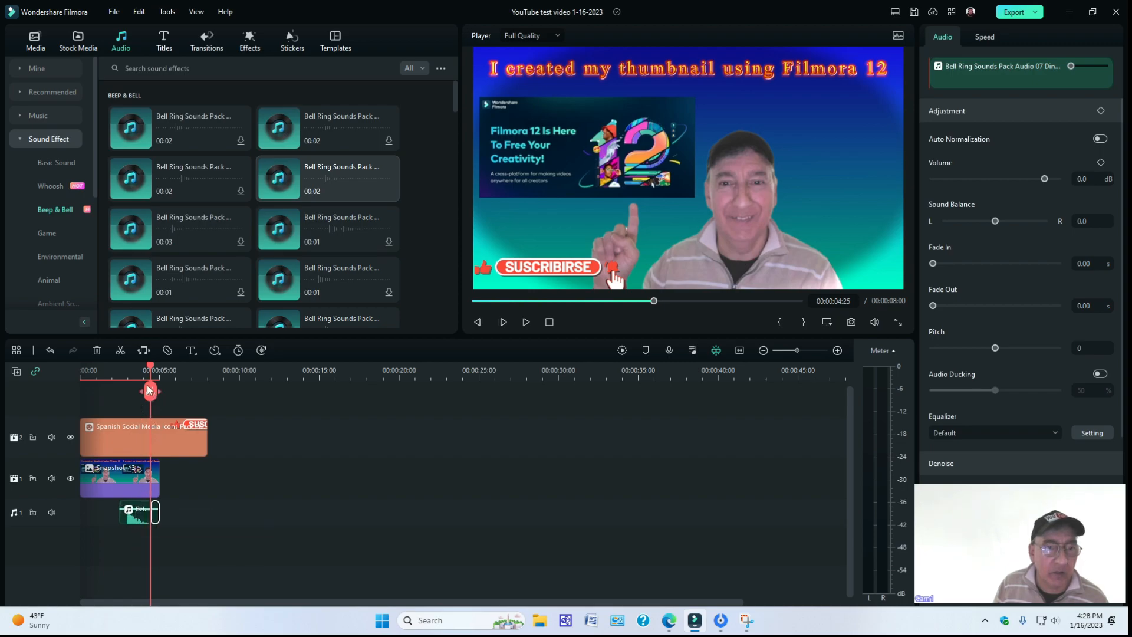
{"action": "left_click", "coordinate": [50, 351]}
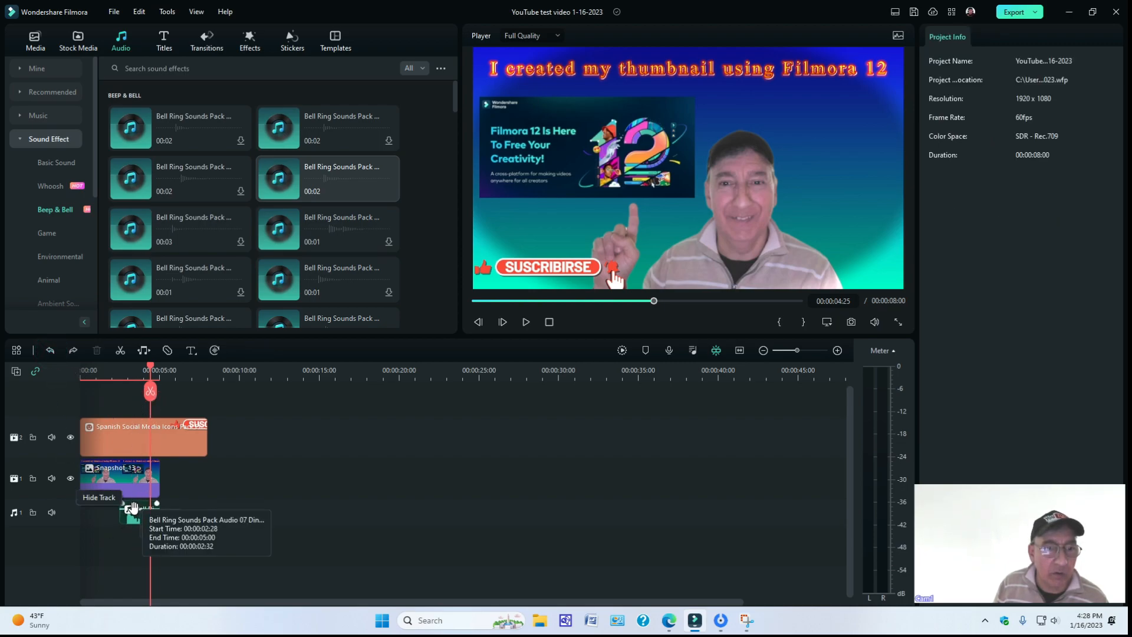
{"action": "left_click_drag", "start_coordinate": [132, 516], "coordinate": [165, 517]}
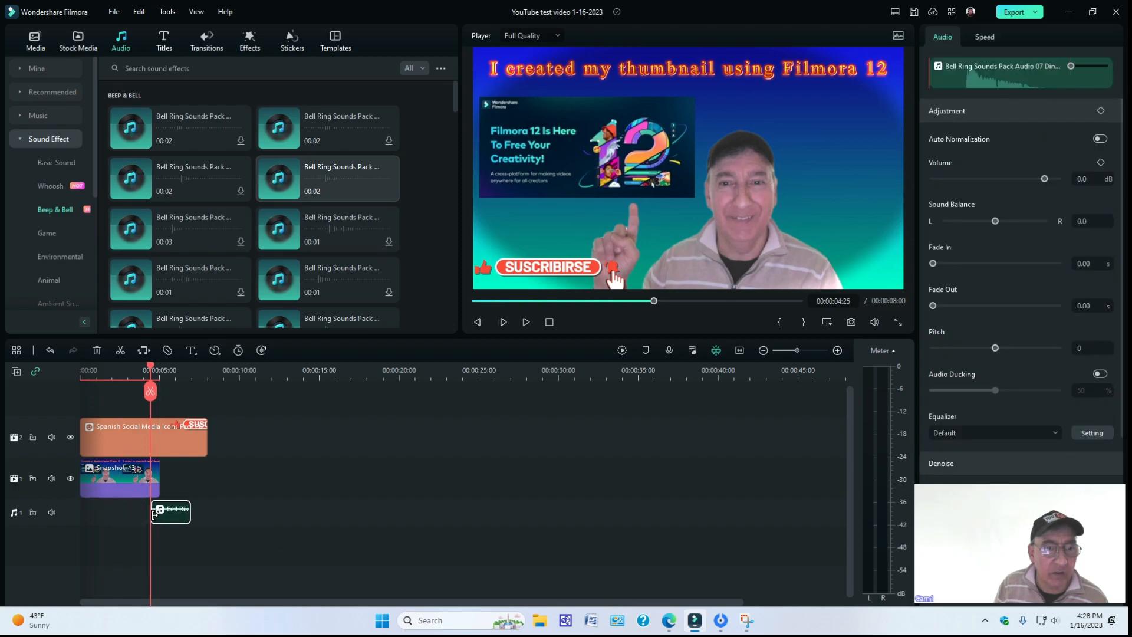
{"action": "left_click", "coordinate": [524, 323]}
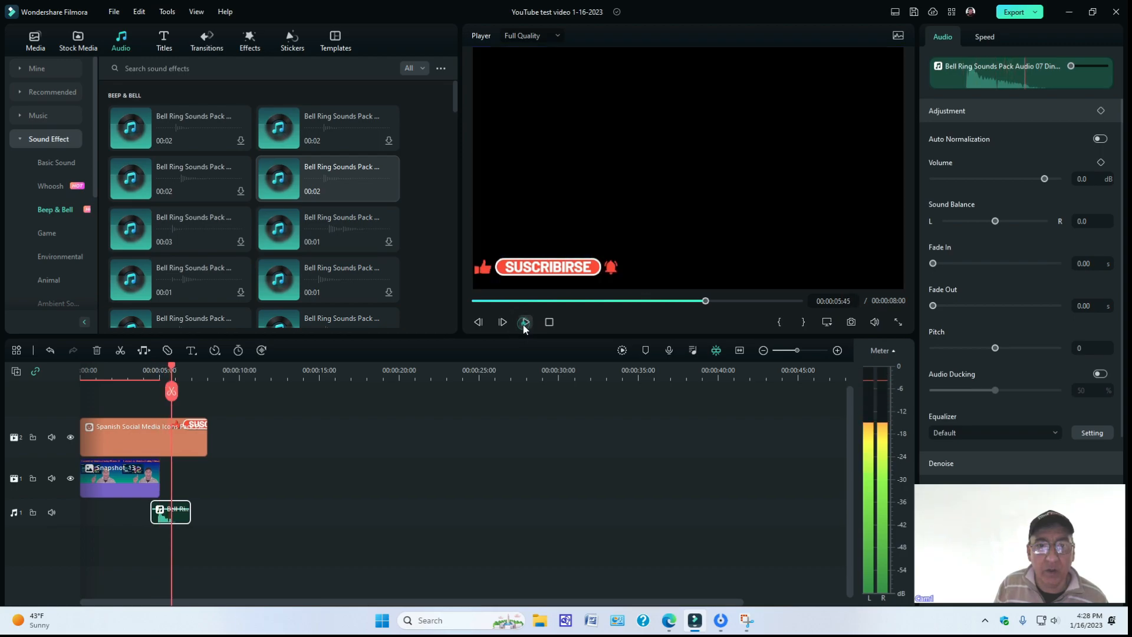
Move the bell sound earlier to start at 00:00:04:01, and play the timeline from the beginning to check its timing.
{"action": "left_click_drag", "start_coordinate": [170, 366], "coordinate": [144, 369]}
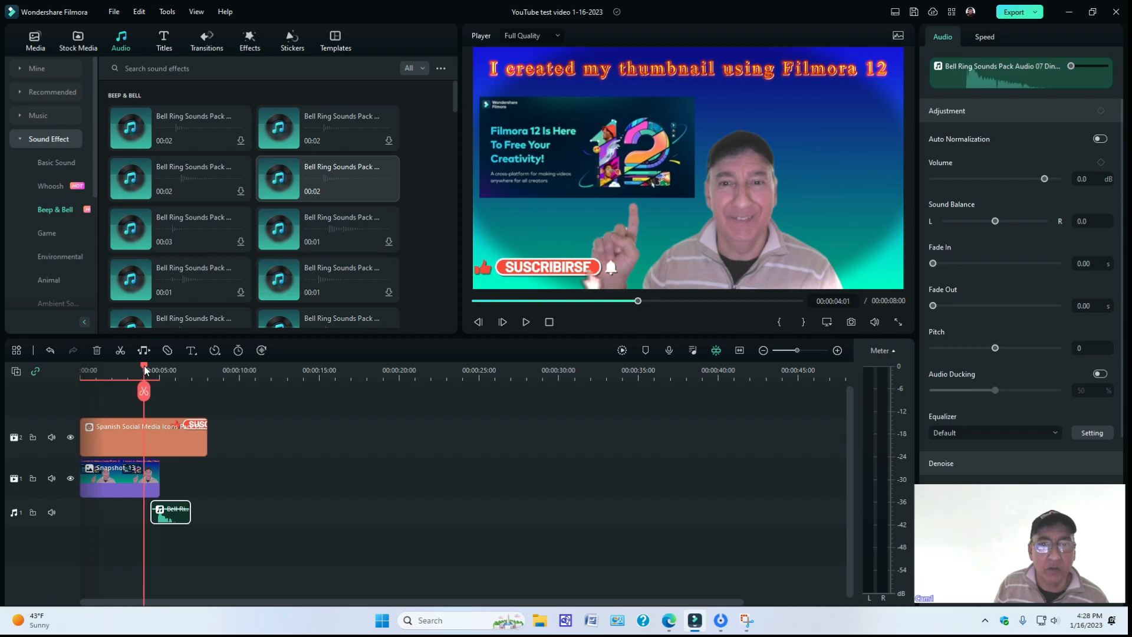
{"action": "left_click_drag", "start_coordinate": [154, 518], "coordinate": [148, 518]}
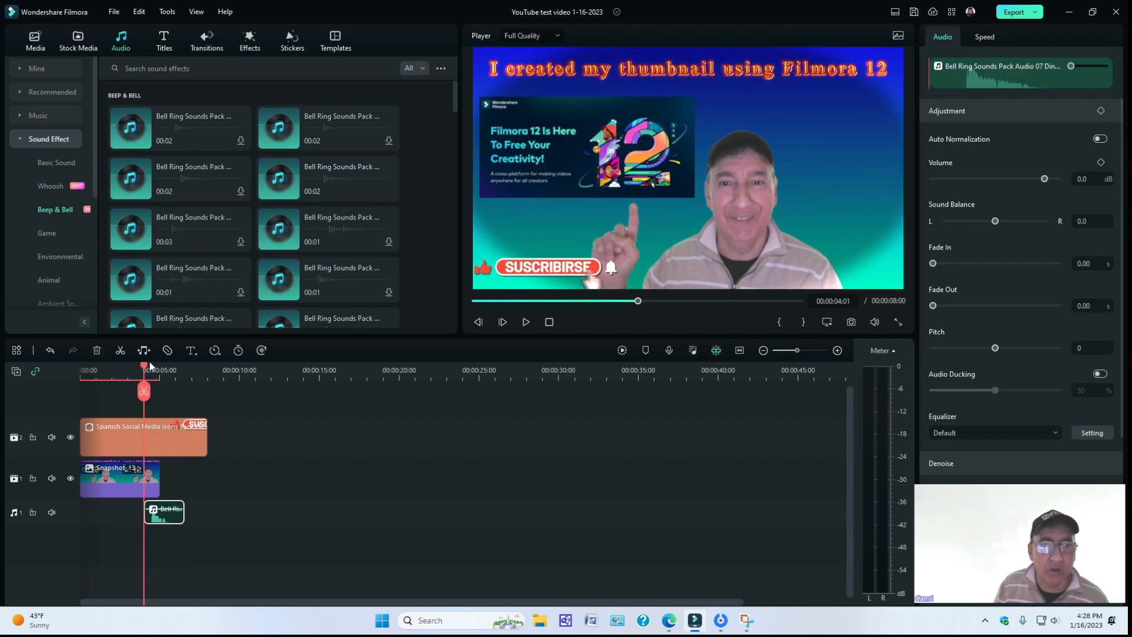
{"action": "left_click_drag", "start_coordinate": [146, 366], "coordinate": [66, 371]}
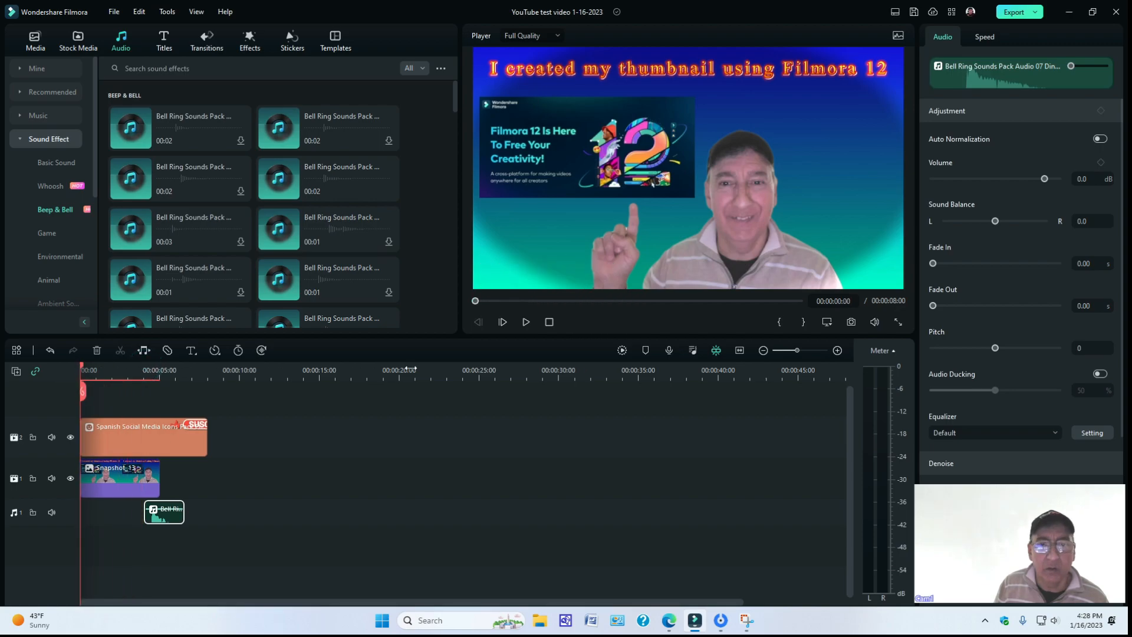
{"action": "left_click", "coordinate": [525, 322]}
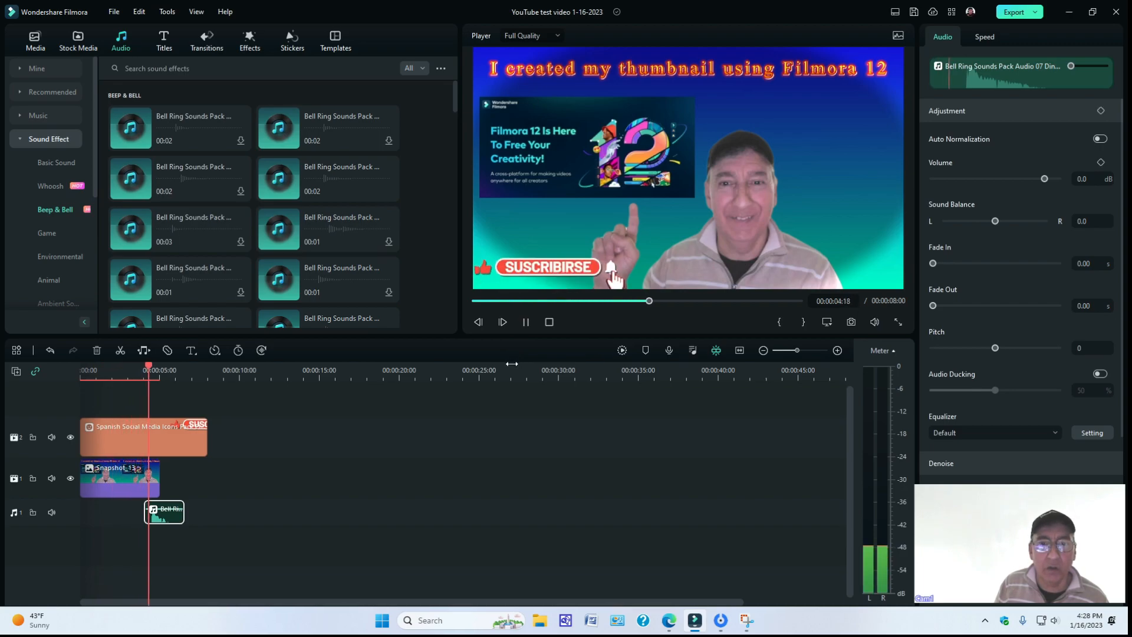
{"action": "left_click", "coordinate": [527, 324]}
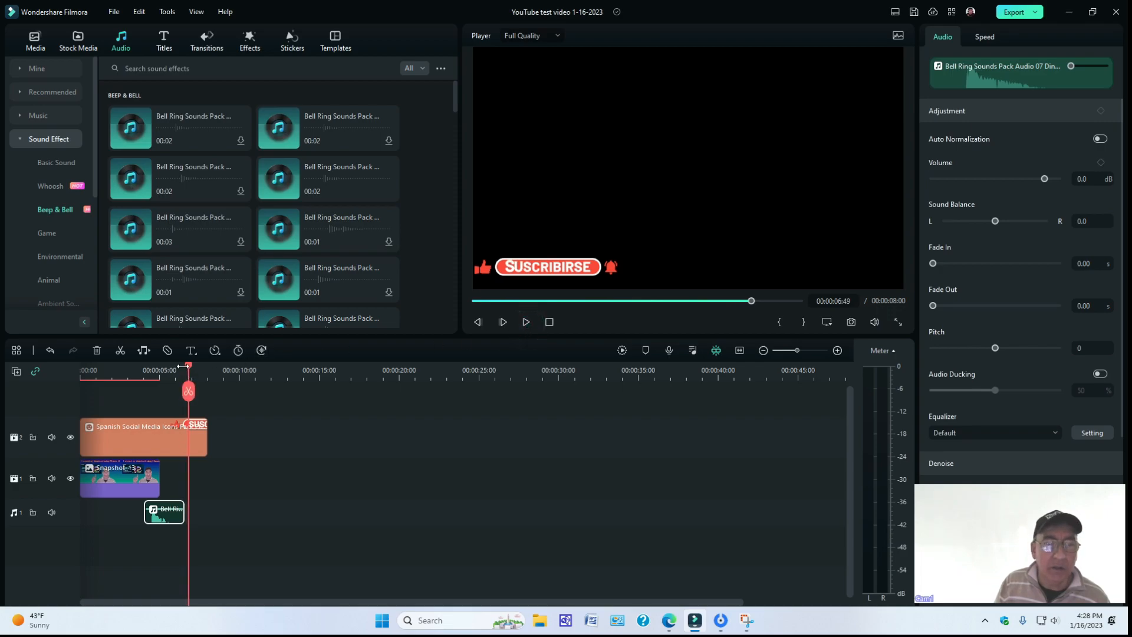
Extend the Snapshot_13 clip to the sticker clip's end at 00:00:08:00, and play the timeline from the beginning to review it.
{"action": "left_click_drag", "start_coordinate": [188, 370], "coordinate": [101, 370]}
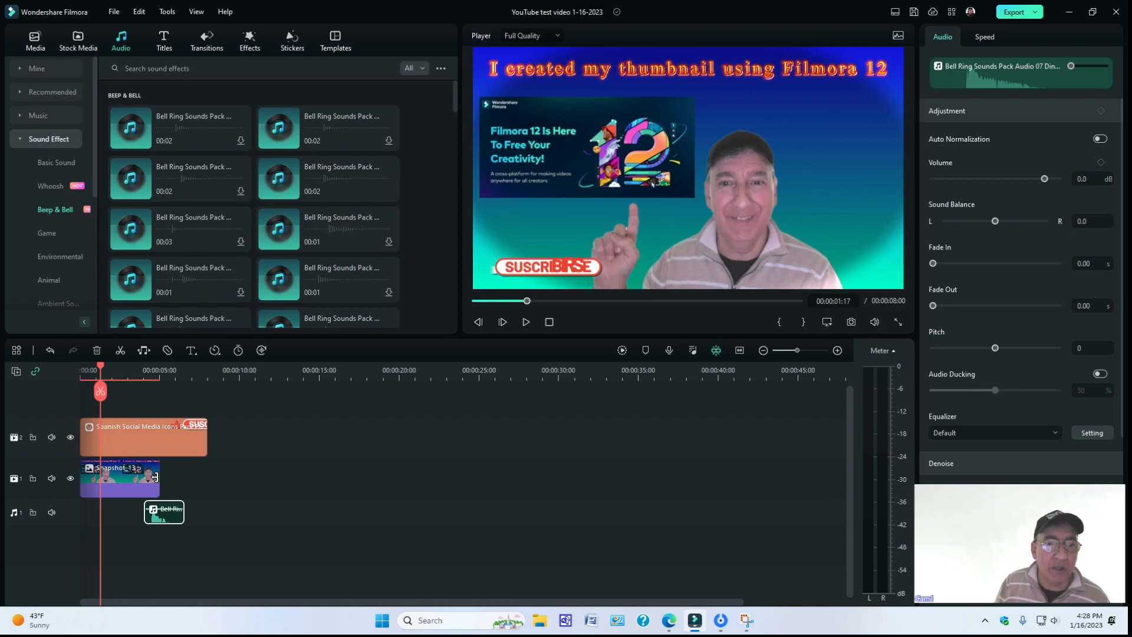
{"action": "left_click", "coordinate": [161, 476]}
{"action": "left_click", "coordinate": [152, 472]}
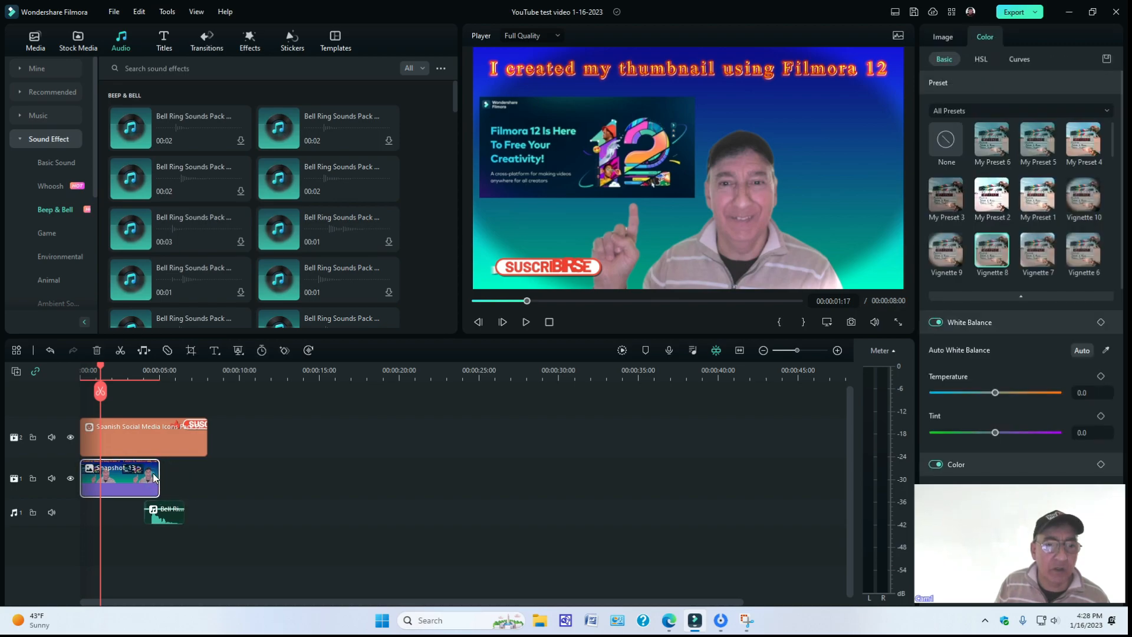
{"action": "left_click_drag", "start_coordinate": [160, 472], "coordinate": [204, 481]}
{"action": "left_click", "coordinate": [146, 478]}
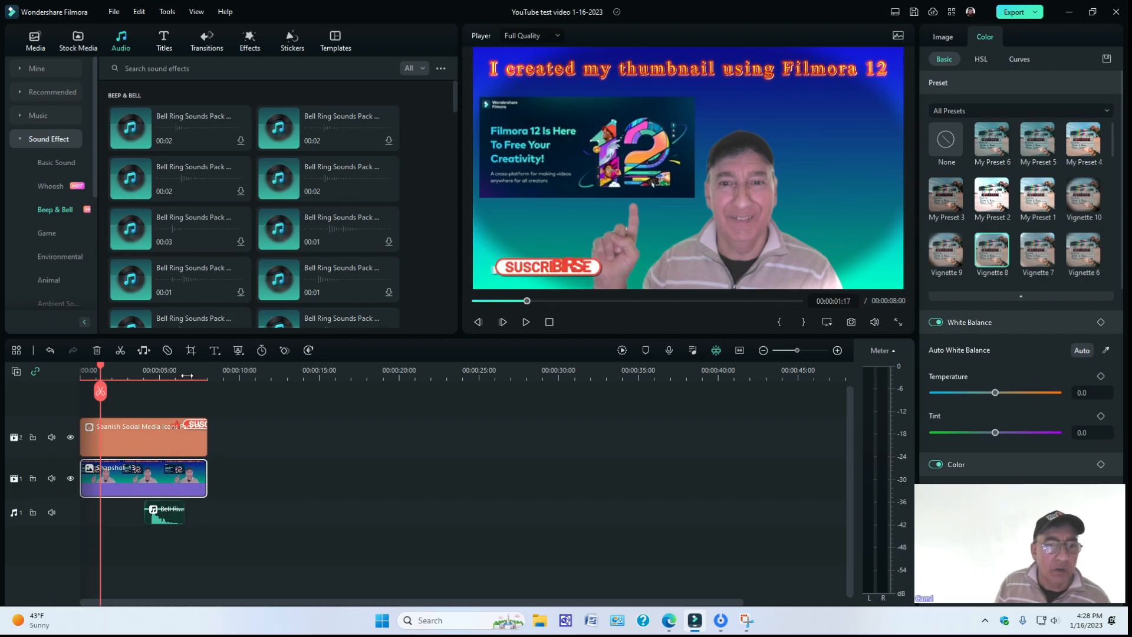
{"action": "left_click_drag", "start_coordinate": [103, 365], "coordinate": [69, 366]}
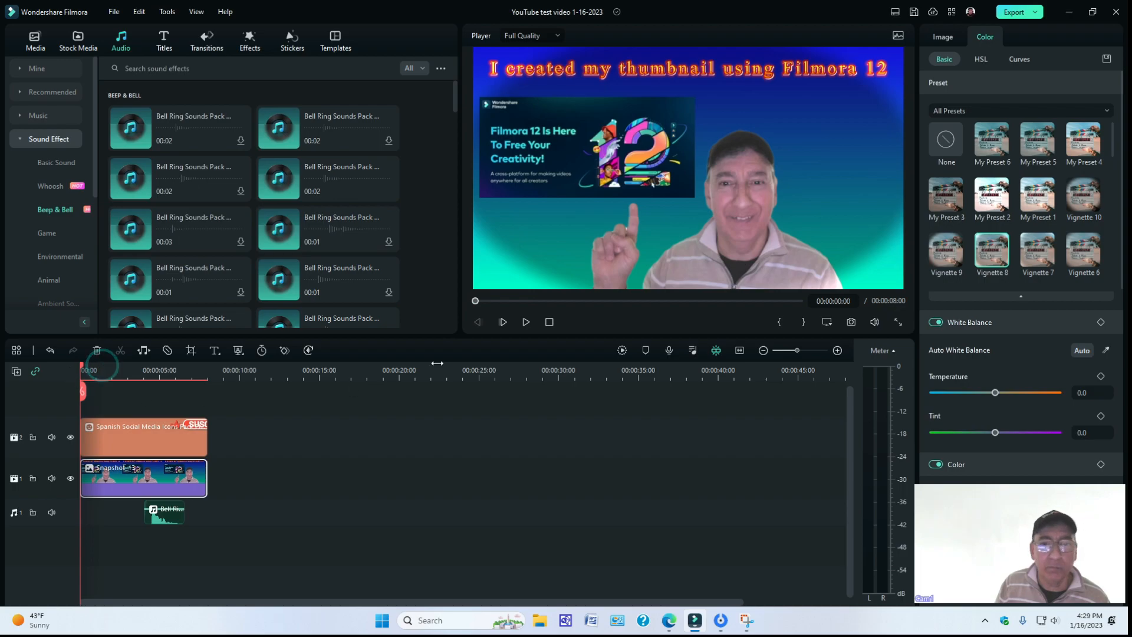
{"action": "left_click", "coordinate": [526, 322]}
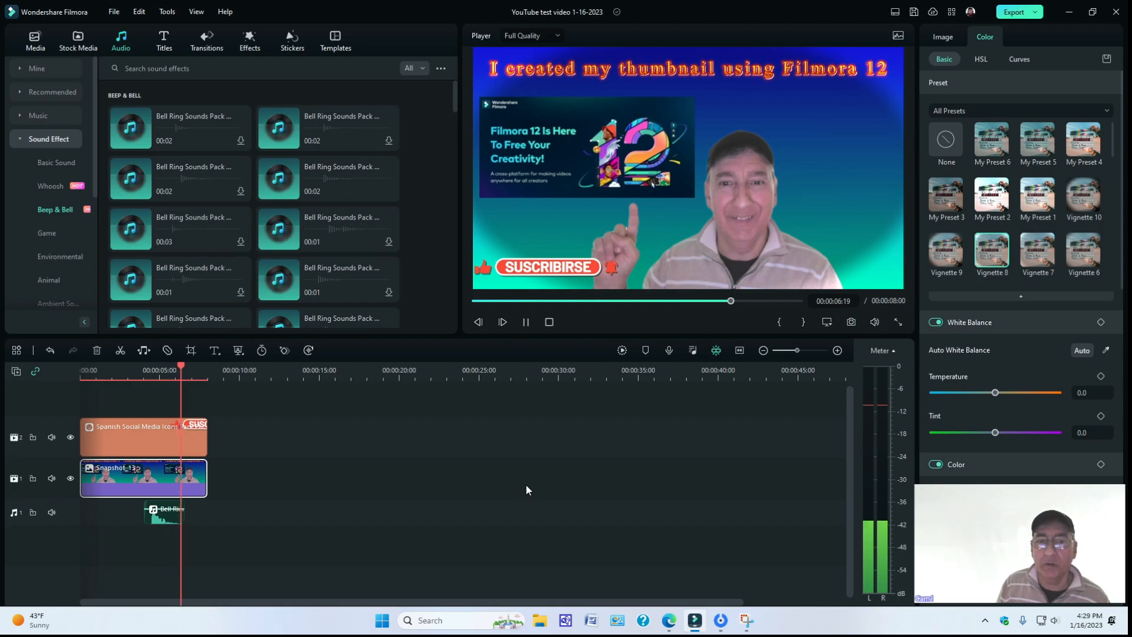
{"action": "left_click", "coordinate": [526, 322]}
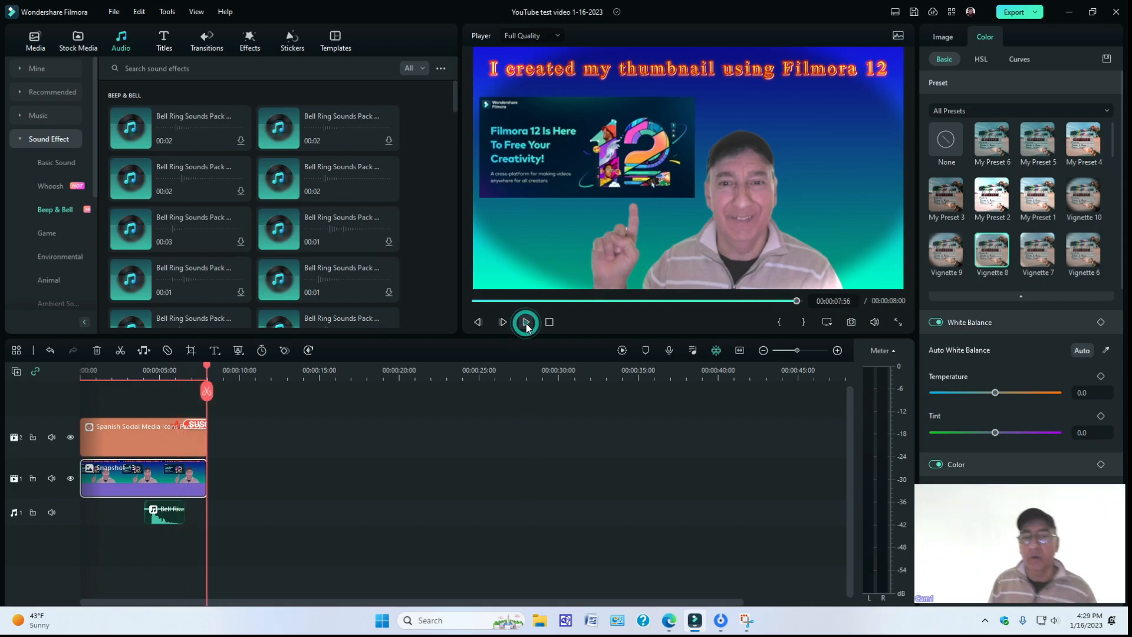